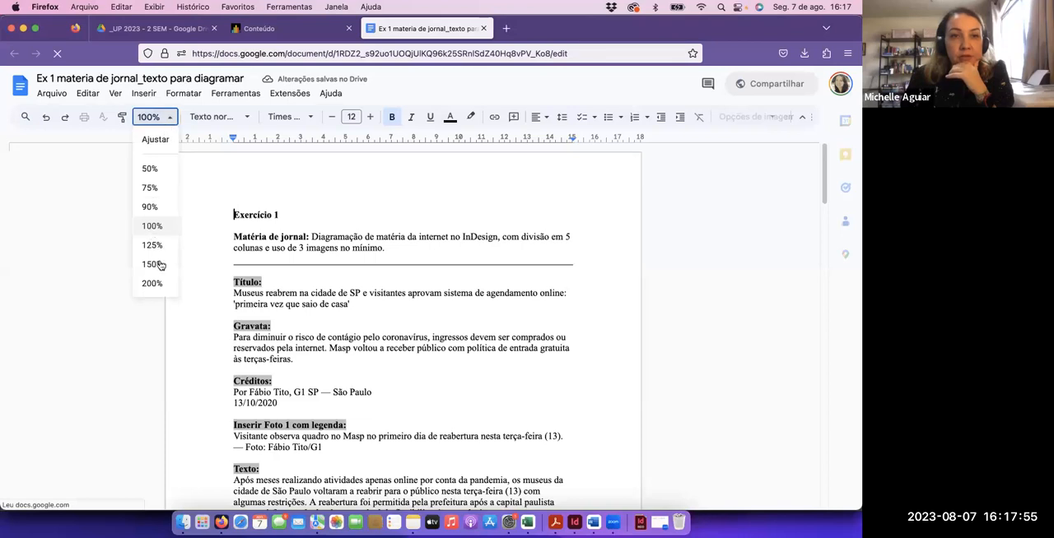
# Enlarge the exercise document to 150% and review the article text through to the web link at its end
pyautogui.click(160, 265)
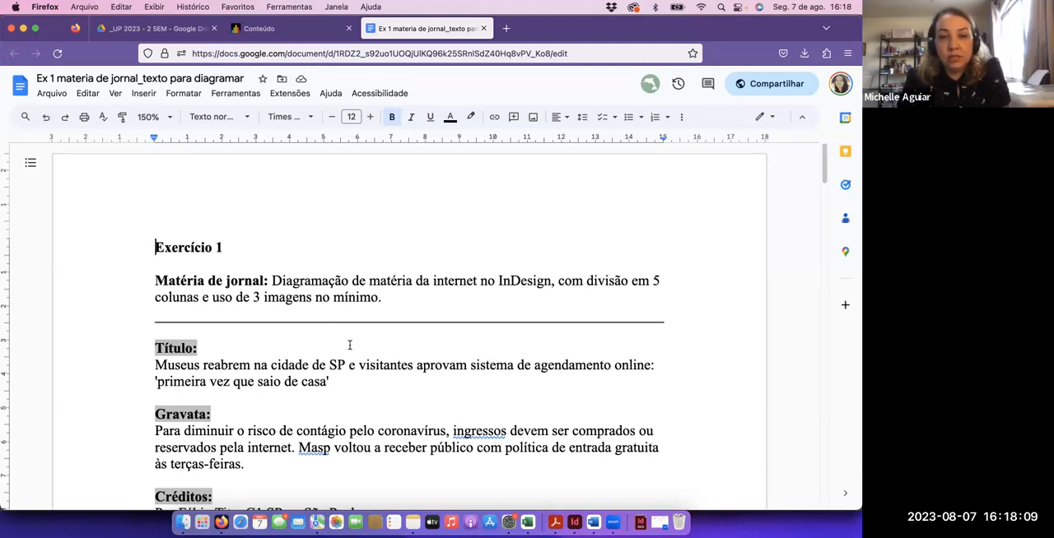
pyautogui.scroll(-15, 353, 334)
pyautogui.scroll(-20, 356, 322)
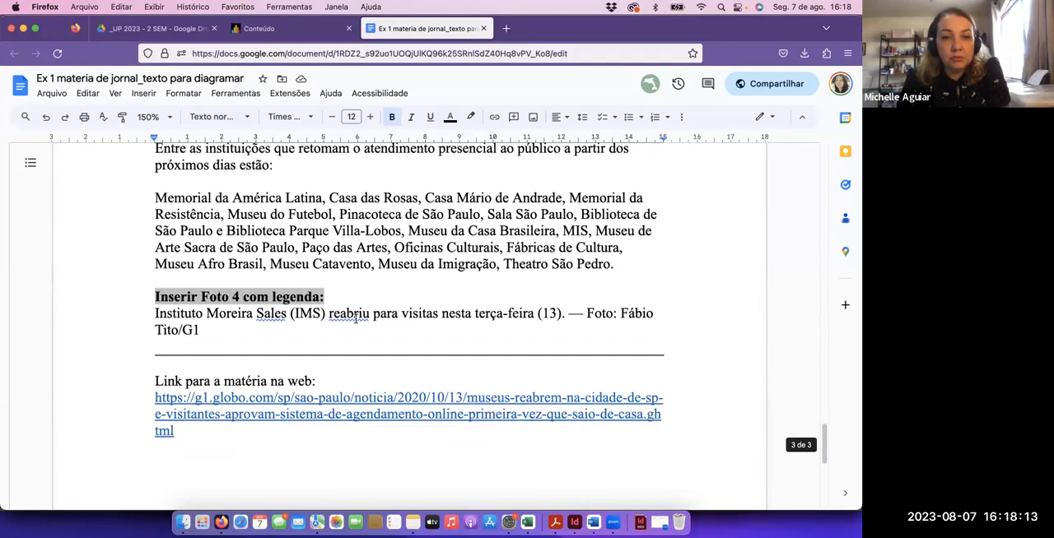
pyautogui.scroll(-3, 355, 320)
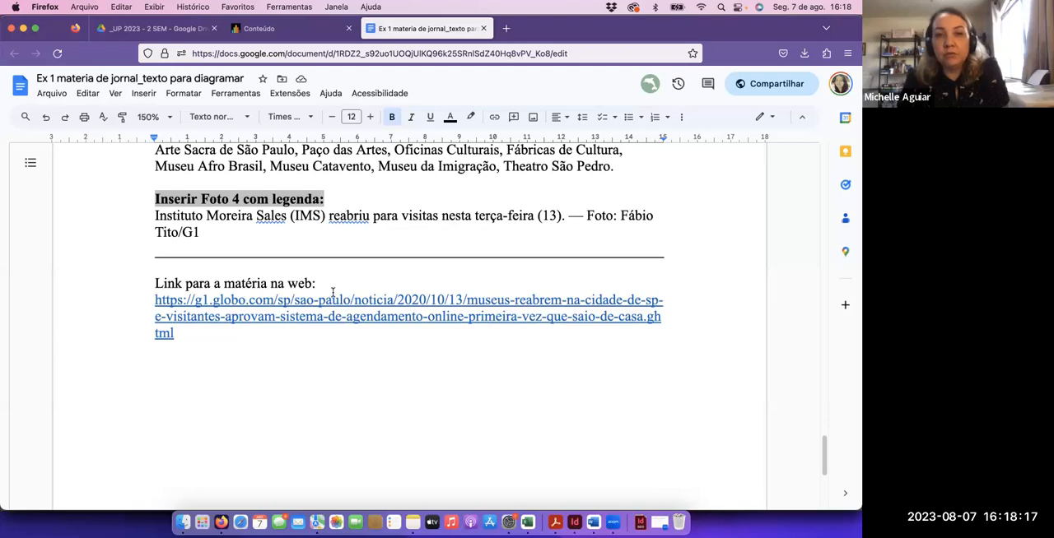
pyautogui.scroll(20, 329, 291)
pyautogui.scroll(20, 326, 293)
pyautogui.scroll(15, 325, 293)
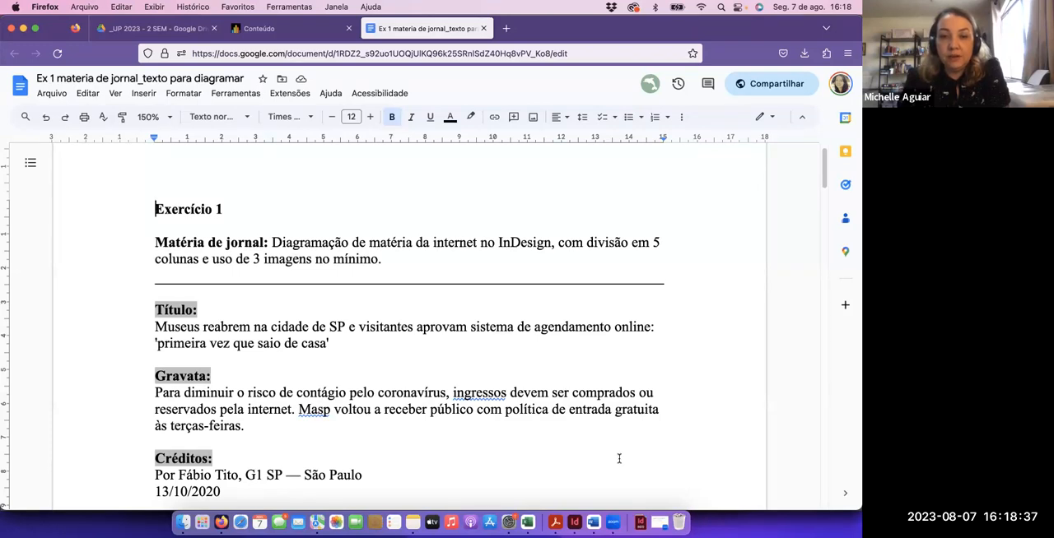
# Switch to InDesign and examine the finished newspaper page in preview mode and with its column guides
pyautogui.press('super+Tab')
pyautogui.press('super+Tab')
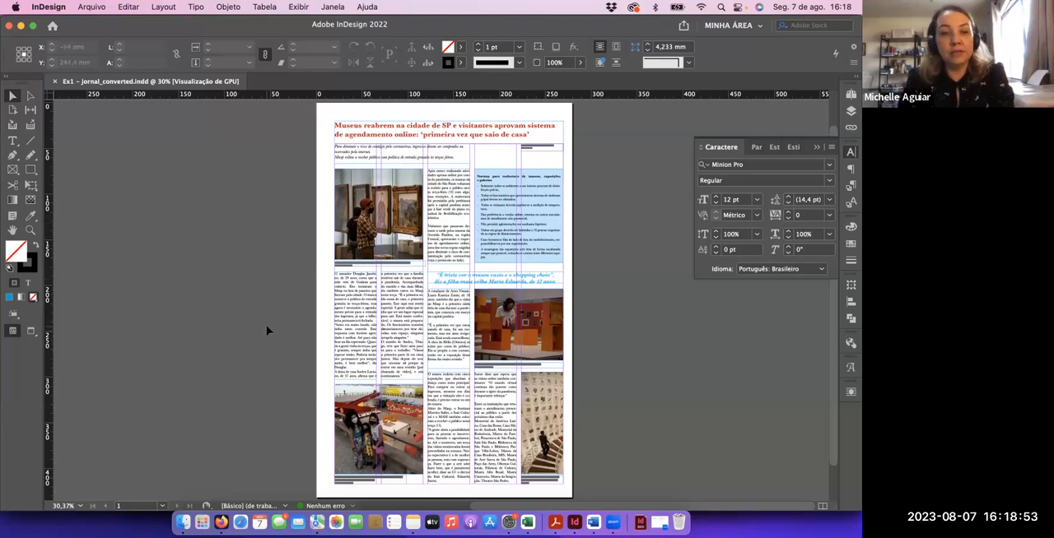
pyautogui.press('w')
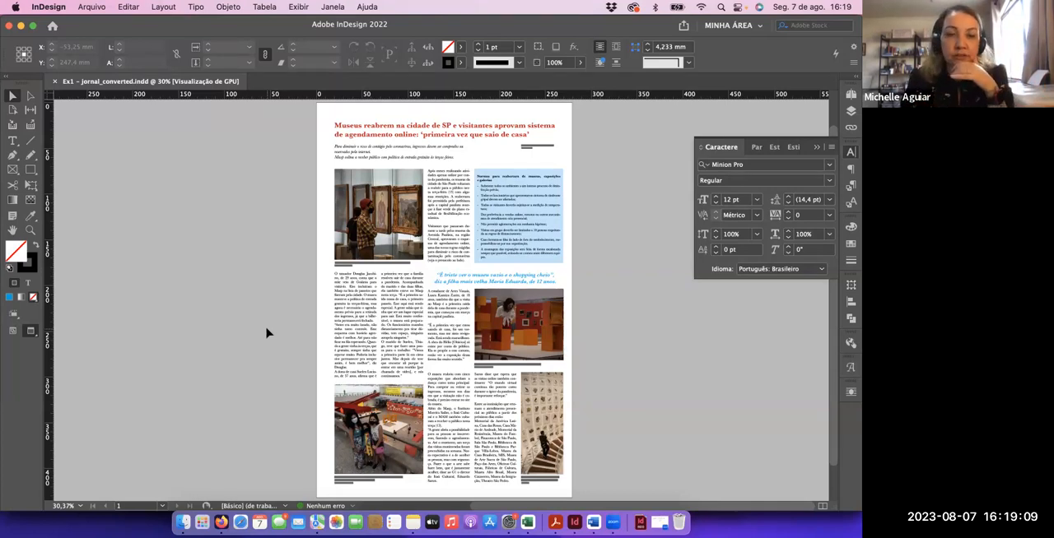
pyautogui.press('w')
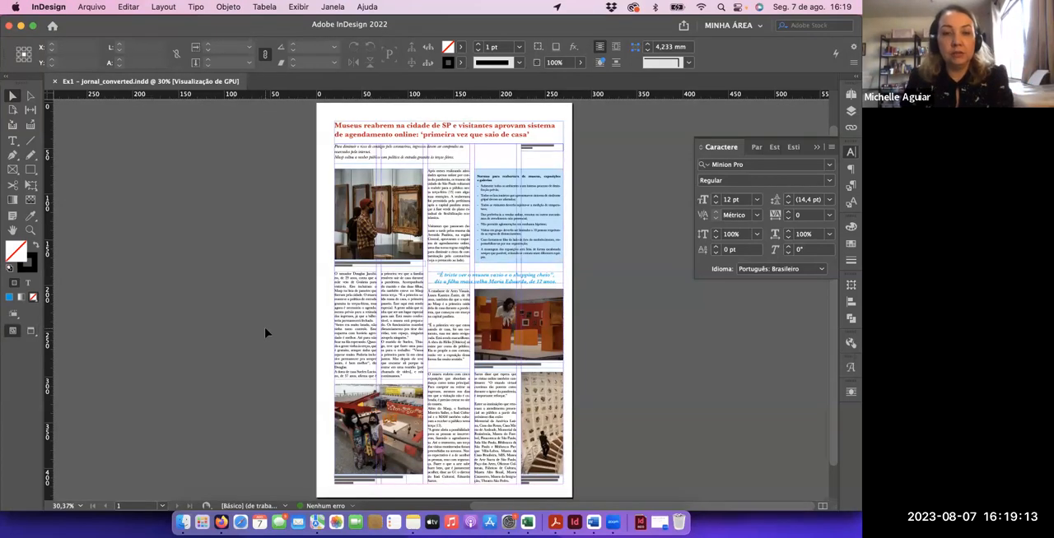
# Return to the exercise document in Firefox and highlight the headline text under "Título:"
pyautogui.press('super+Tab')
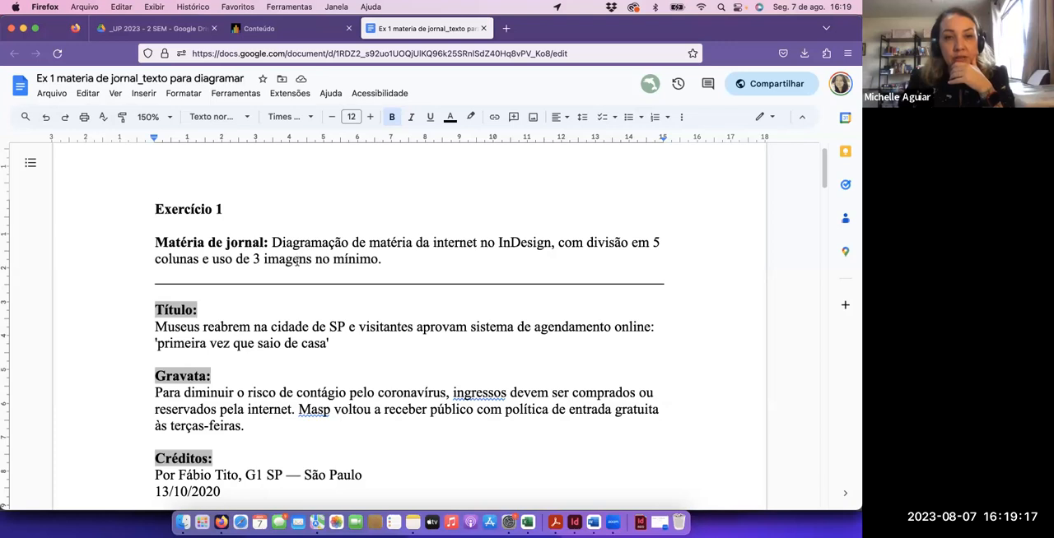
pyautogui.scroll(-2, 329, 296)
pyautogui.moveTo(156, 281); pyautogui.dragTo(330, 295)
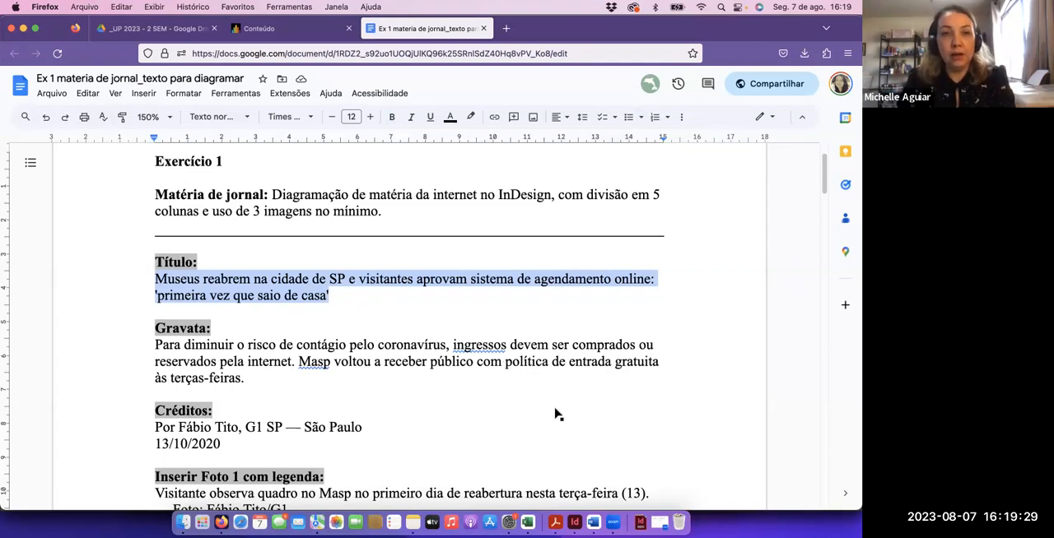
# Switch to InDesign and start a new print document based on the Tablóide preset, 279,4 x 431,8 mm
pyautogui.press('super+Tab')
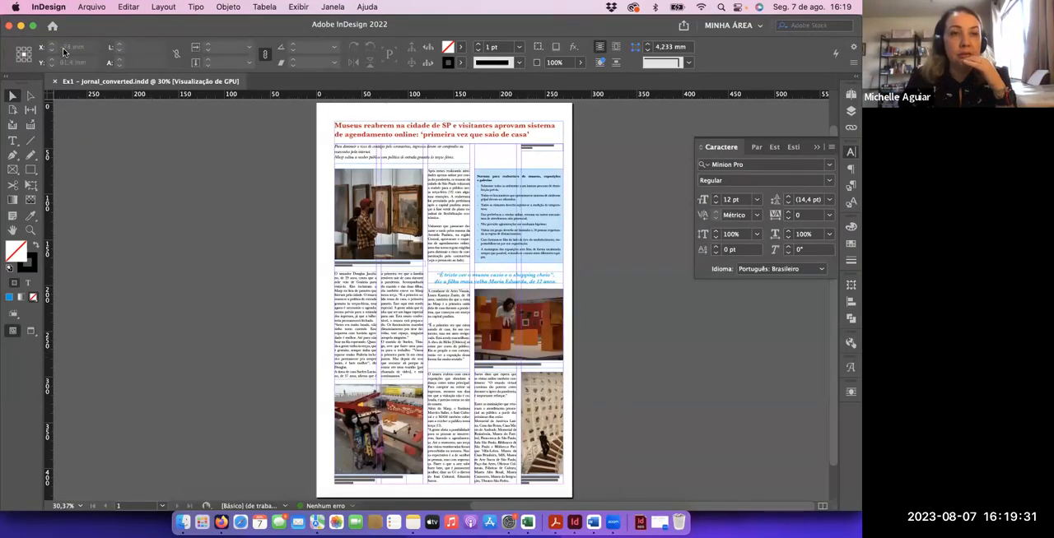
pyautogui.click(96, 8)
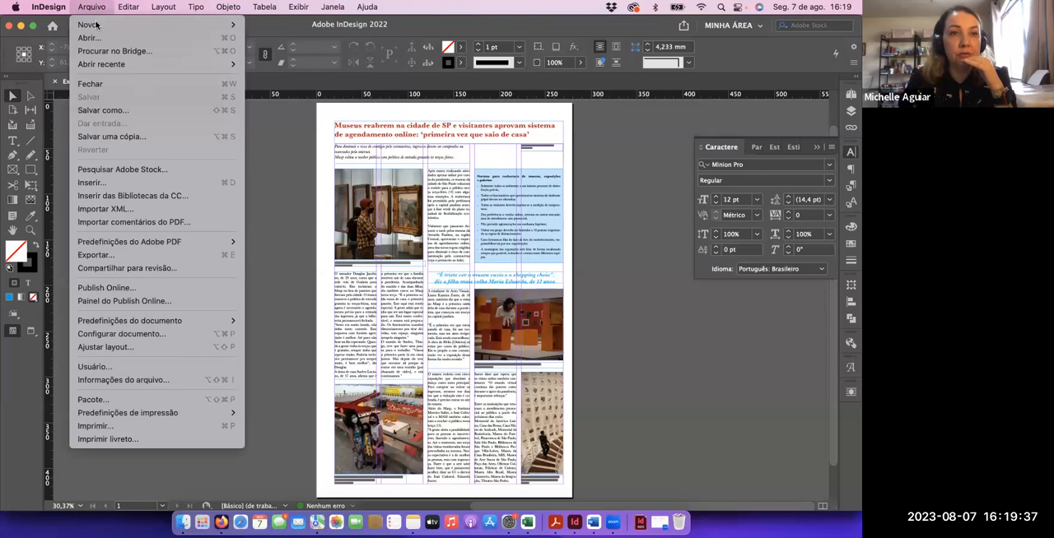
pyautogui.moveTo(97, 25)
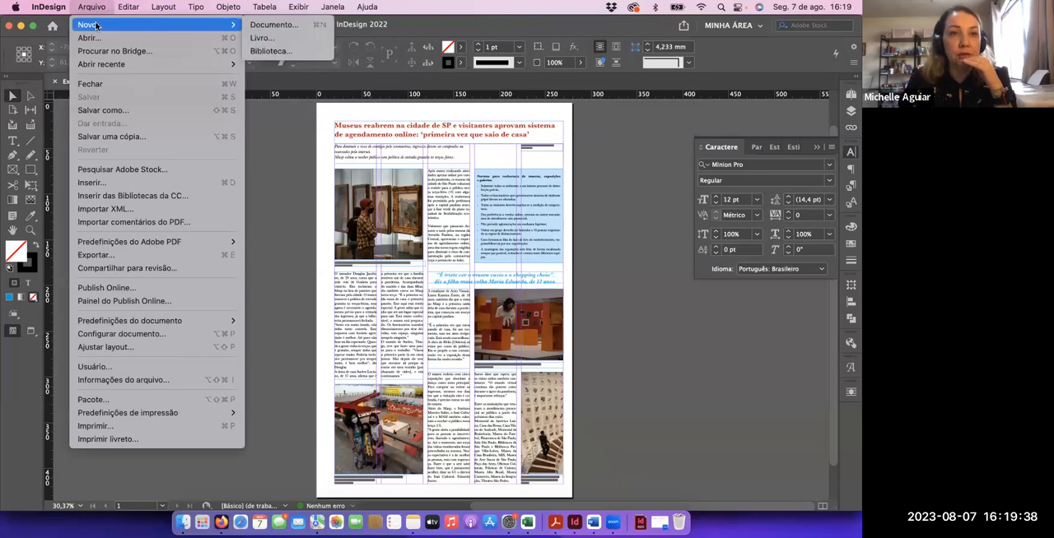
pyautogui.click(264, 26)
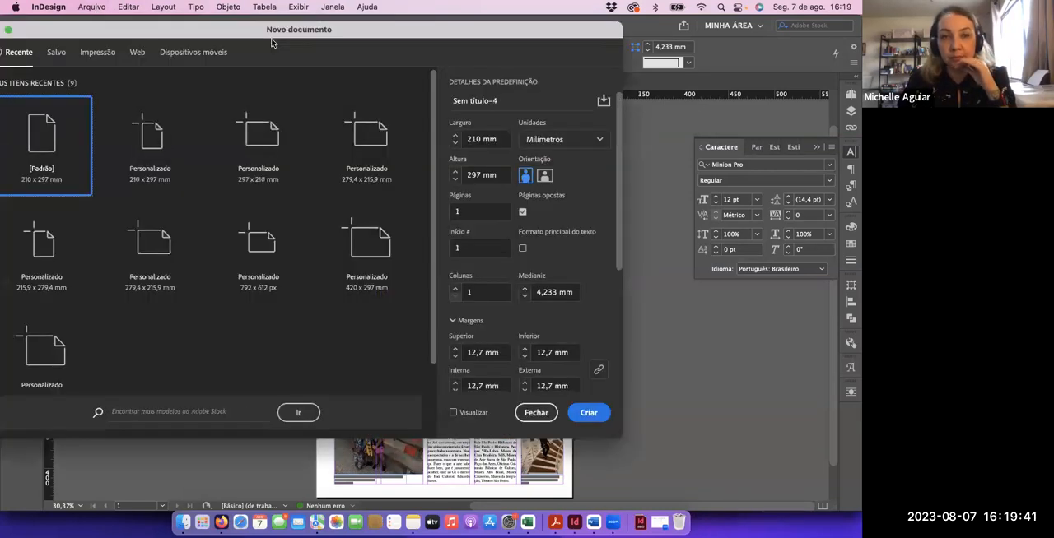
pyautogui.moveTo(210, 34); pyautogui.dragTo(279, 60)
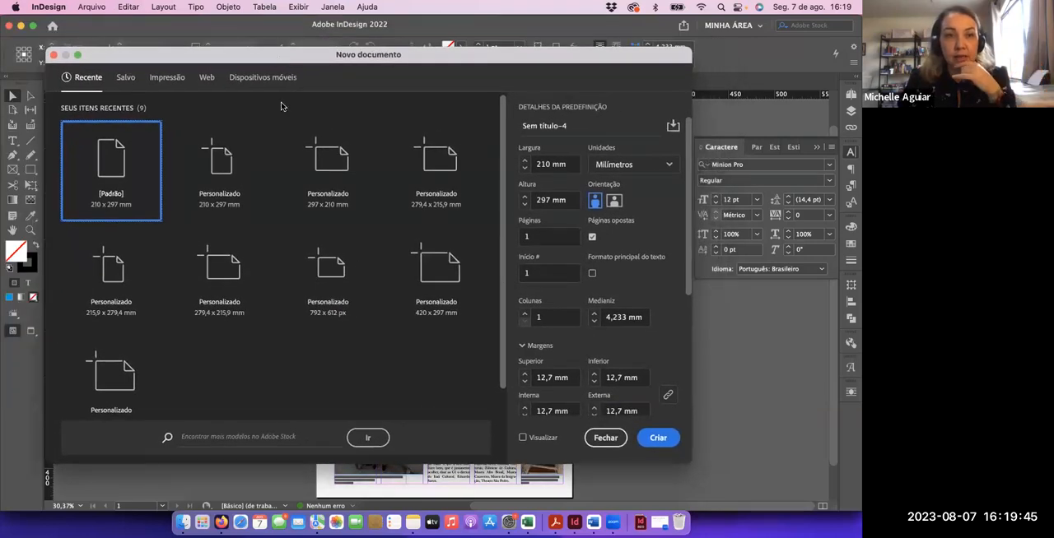
pyautogui.click(167, 78)
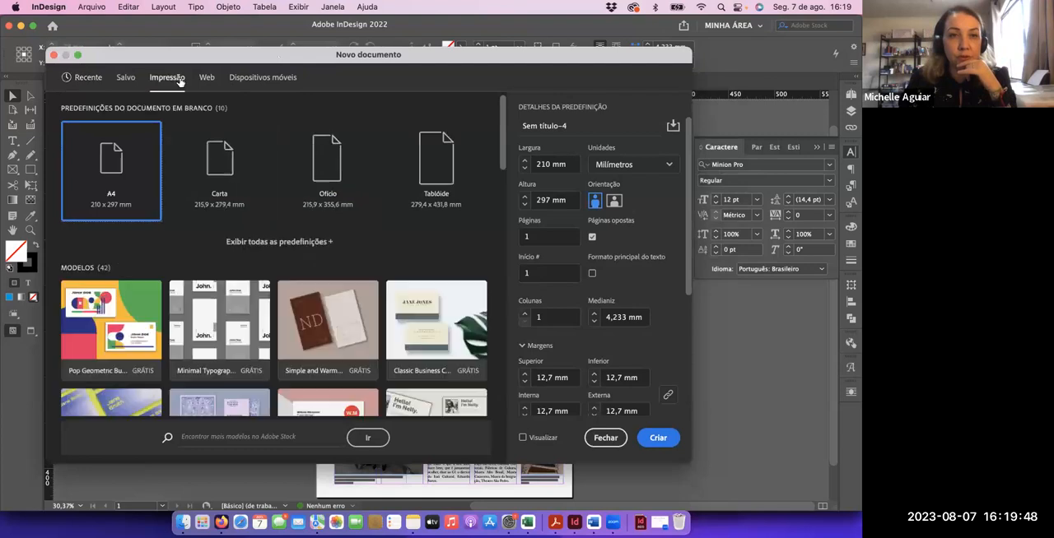
pyautogui.click(445, 171)
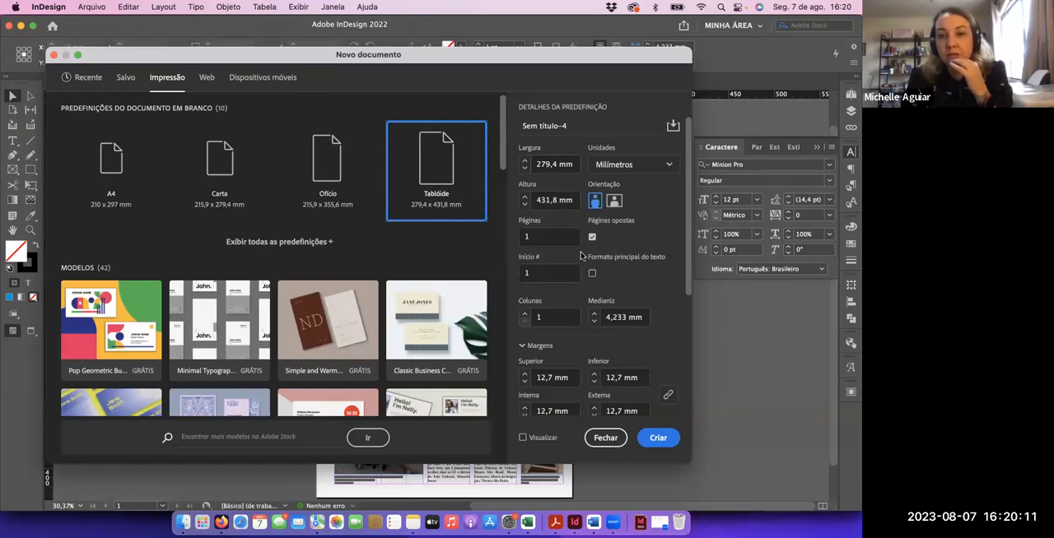
# Unlink the new document's margins, with the top margin set to 45 mm and the bottom margin to 15 mm
pyautogui.scroll(-2, 580, 256)
pyautogui.scroll(-2, 581, 256)
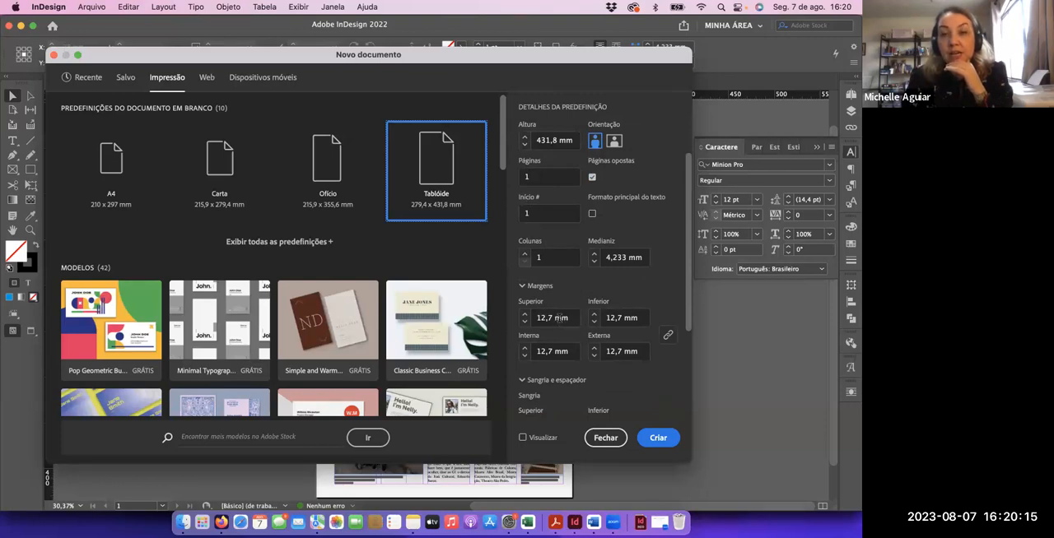
pyautogui.moveTo(550, 318); pyautogui.dragTo(537, 320)
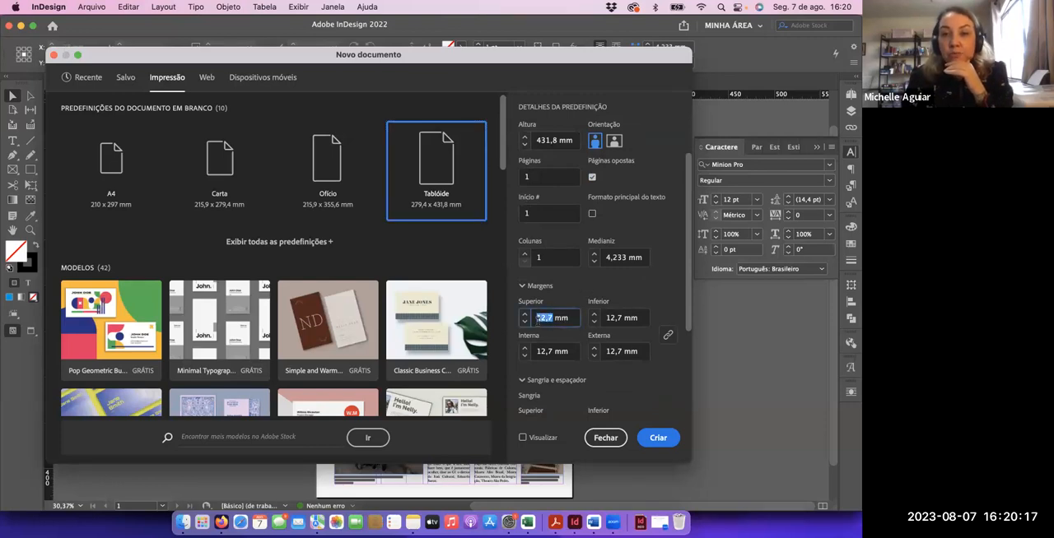
pyautogui.write('45')
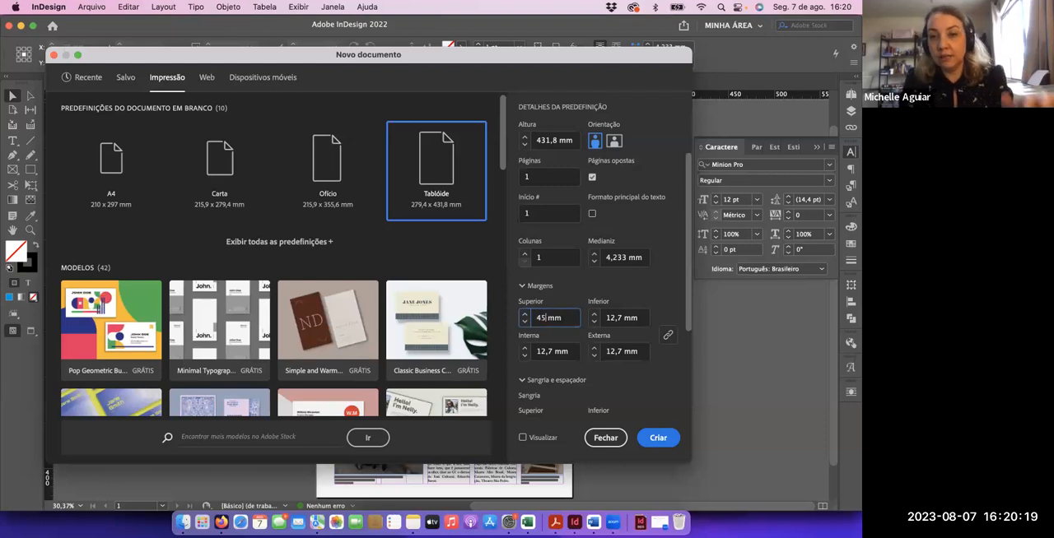
pyautogui.click(608, 317)
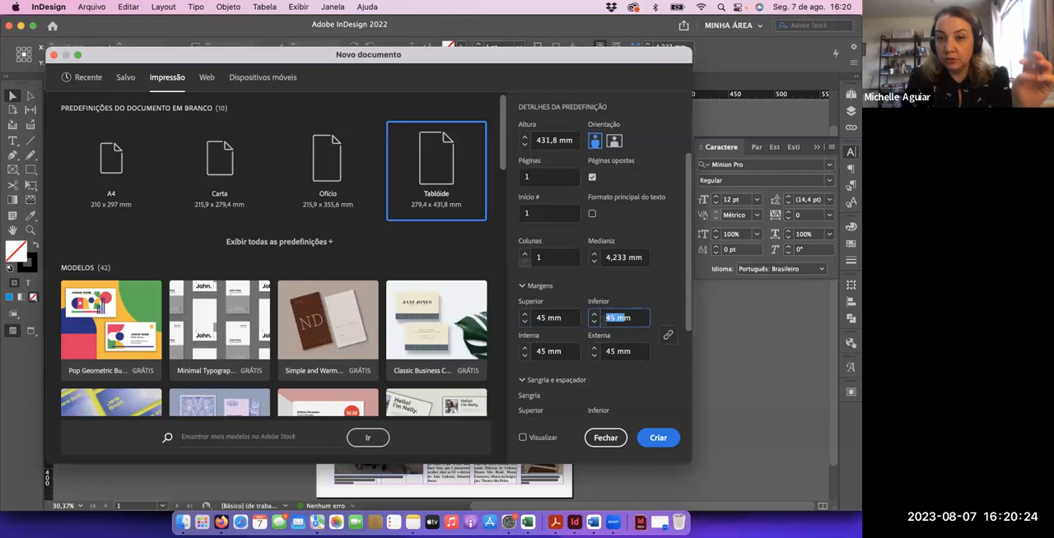
pyautogui.click(669, 335)
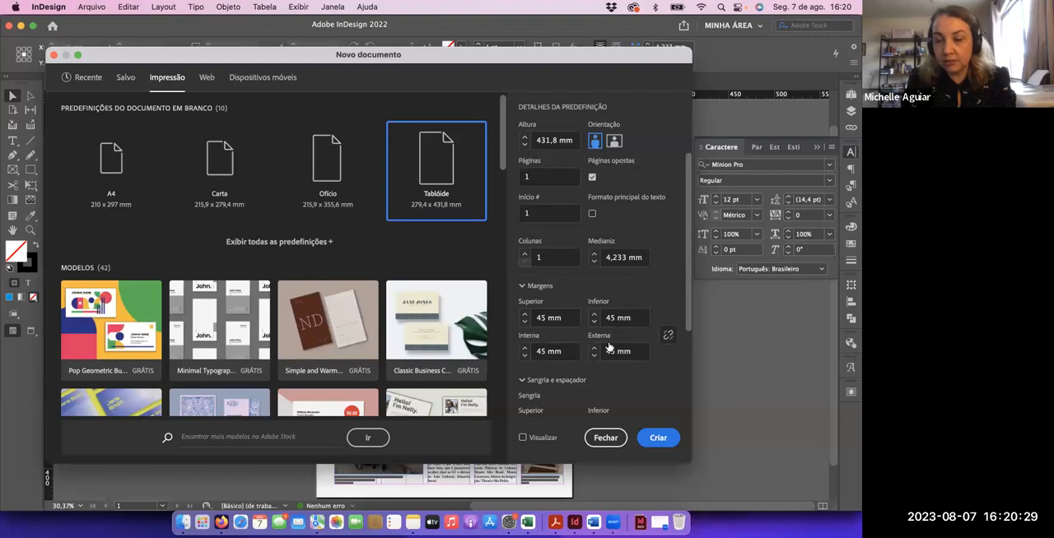
pyautogui.doubleClick(611, 318)
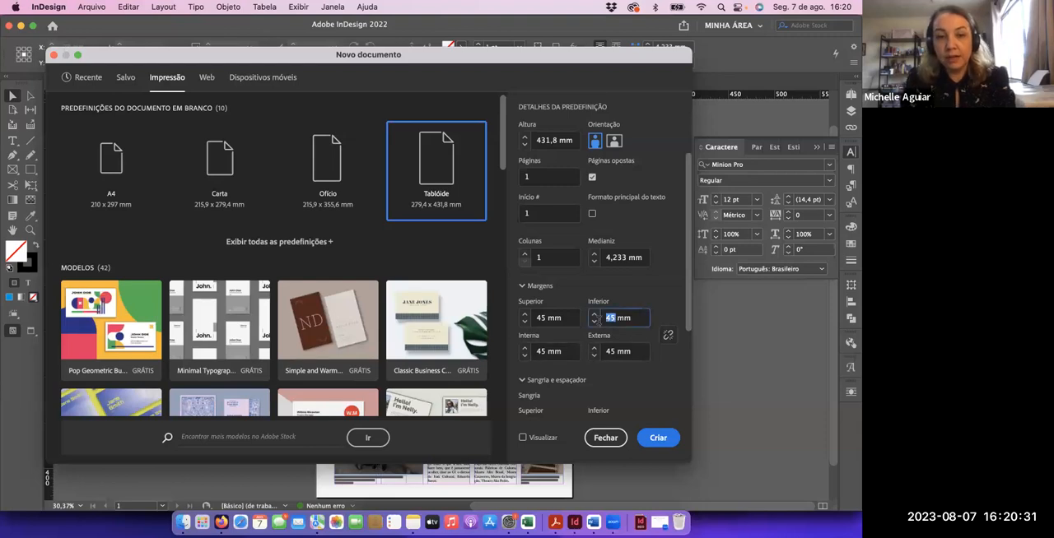
pyautogui.write('15')
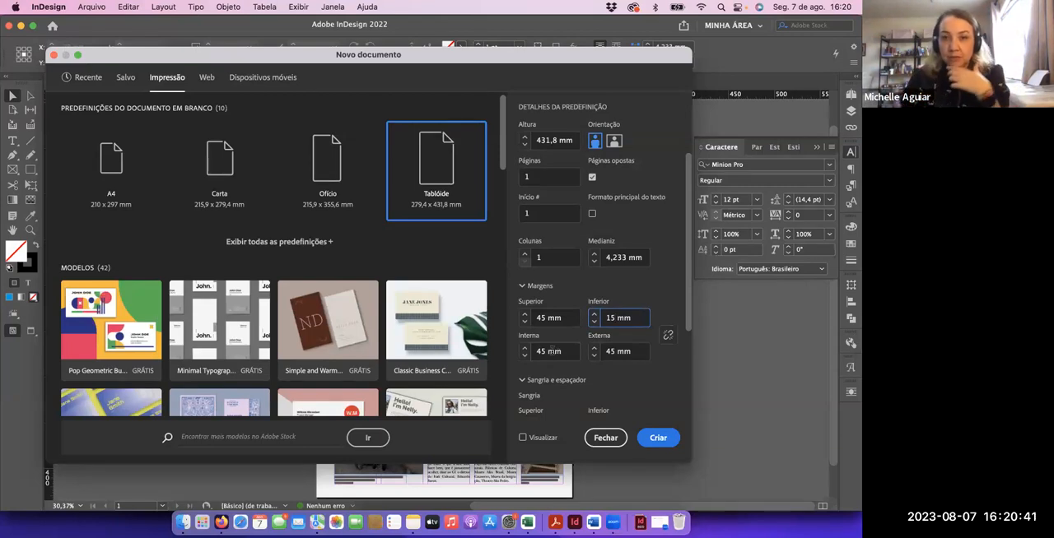
# Set the new document's inside margin to 20 mm and its outside margin to 12 mm
pyautogui.moveTo(549, 351); pyautogui.dragTo(534, 355)
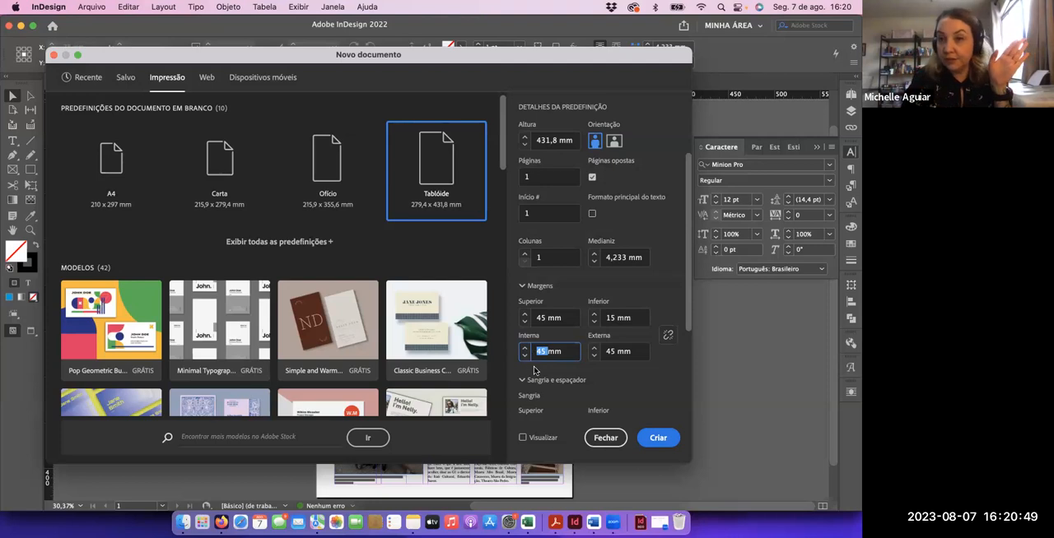
pyautogui.write('20')
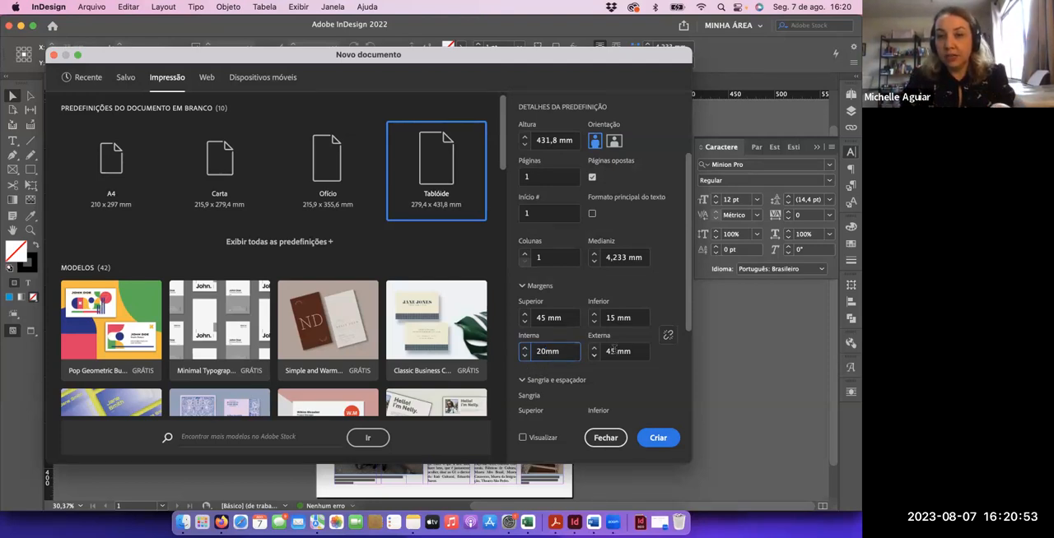
pyautogui.press('Tab')
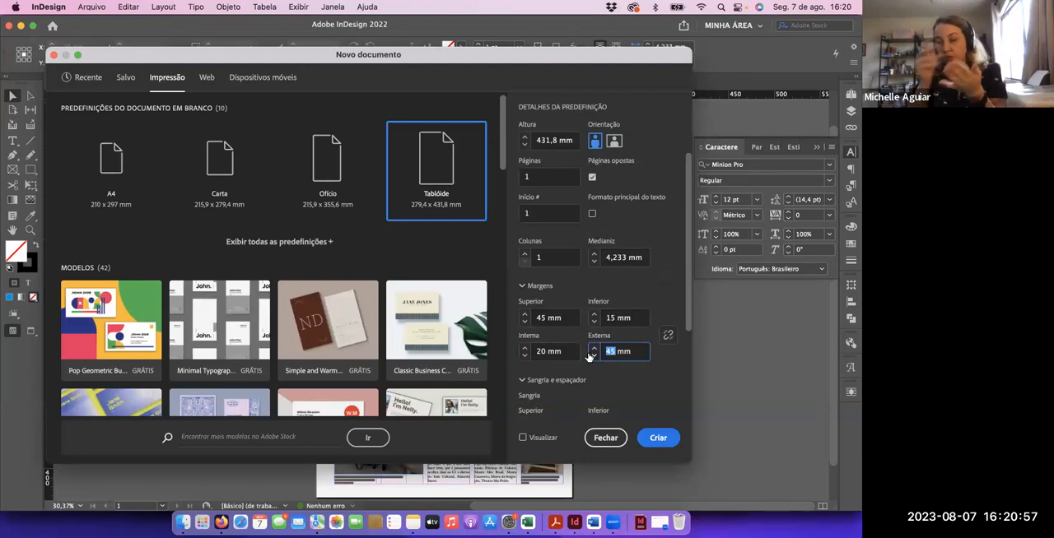
pyautogui.write('10')
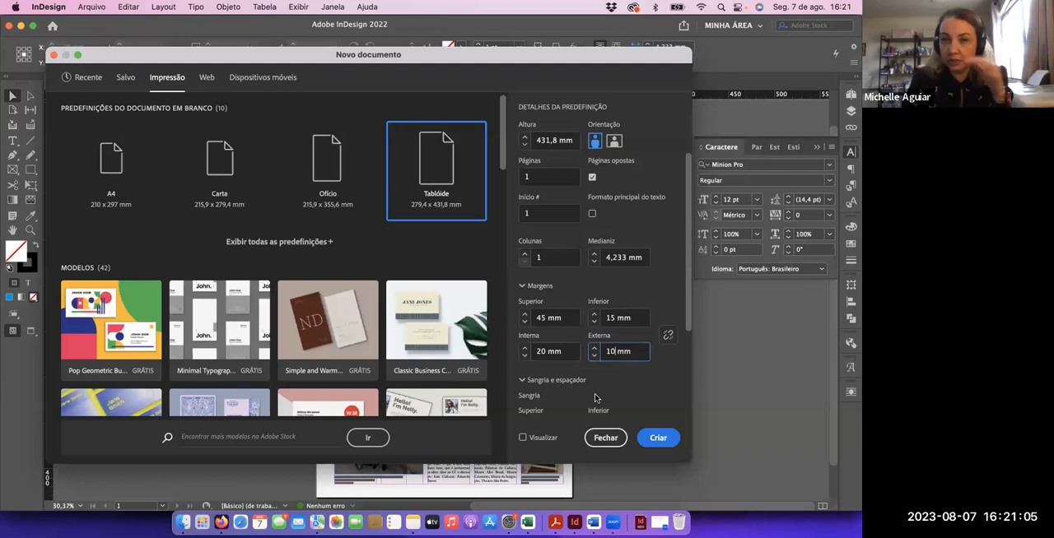
pyautogui.scroll(-2, 634, 392)
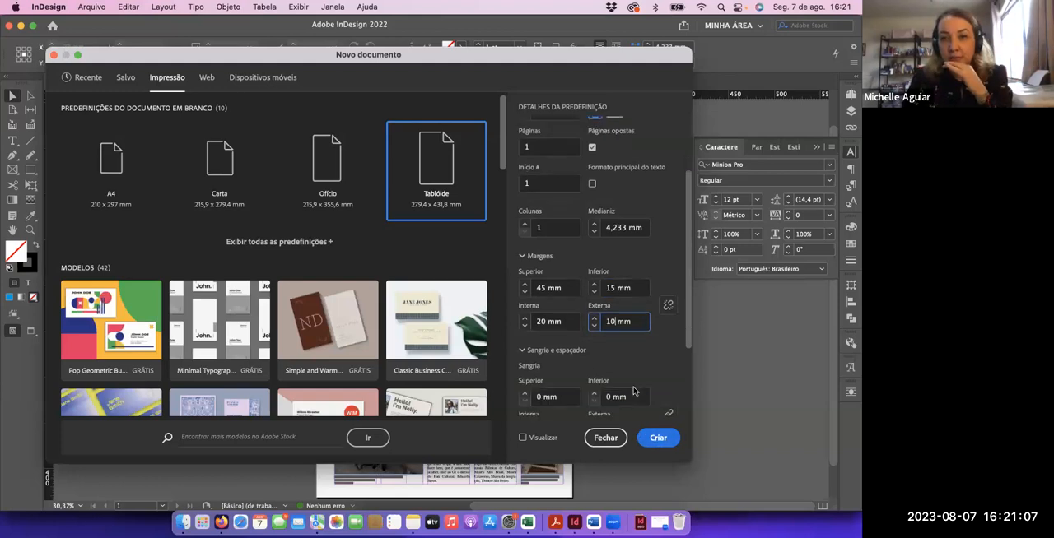
pyautogui.scroll(-5, 634, 391)
pyautogui.scroll(4, 634, 392)
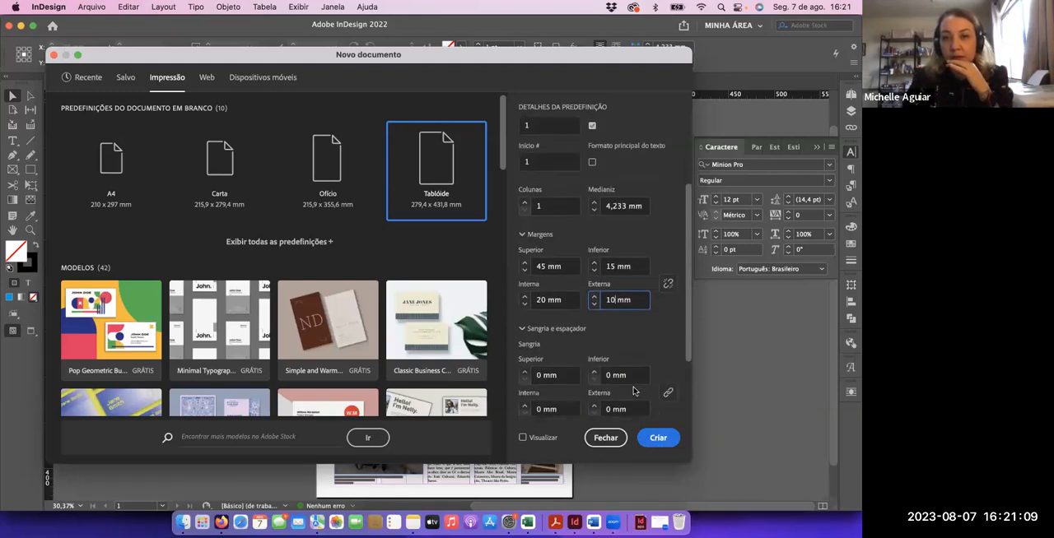
pyautogui.scroll(-4, 634, 392)
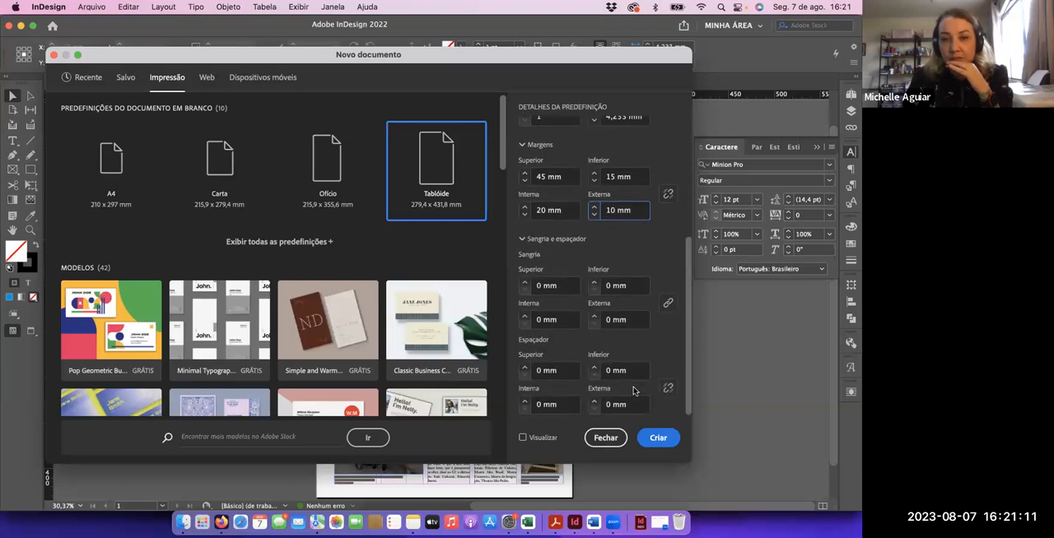
pyautogui.scroll(3, 634, 392)
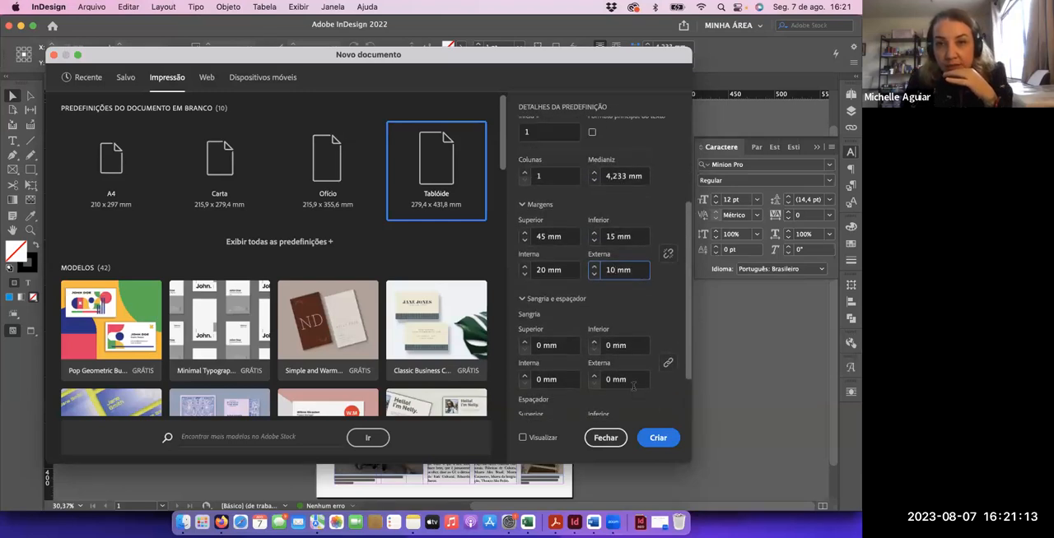
# Set 5 columns with a 5 mm gutter and create the document
pyautogui.click(527, 175)
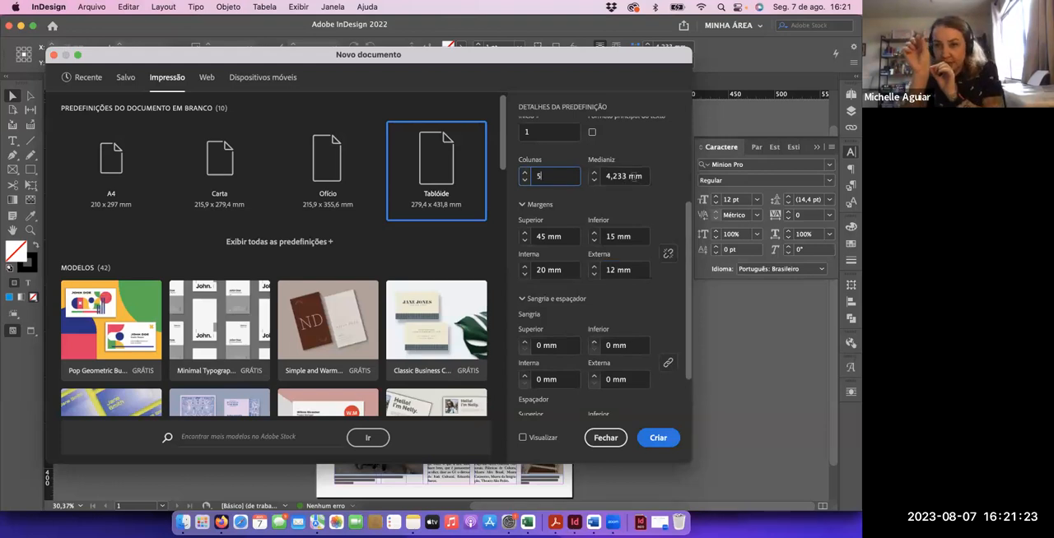
pyautogui.click(594, 173)
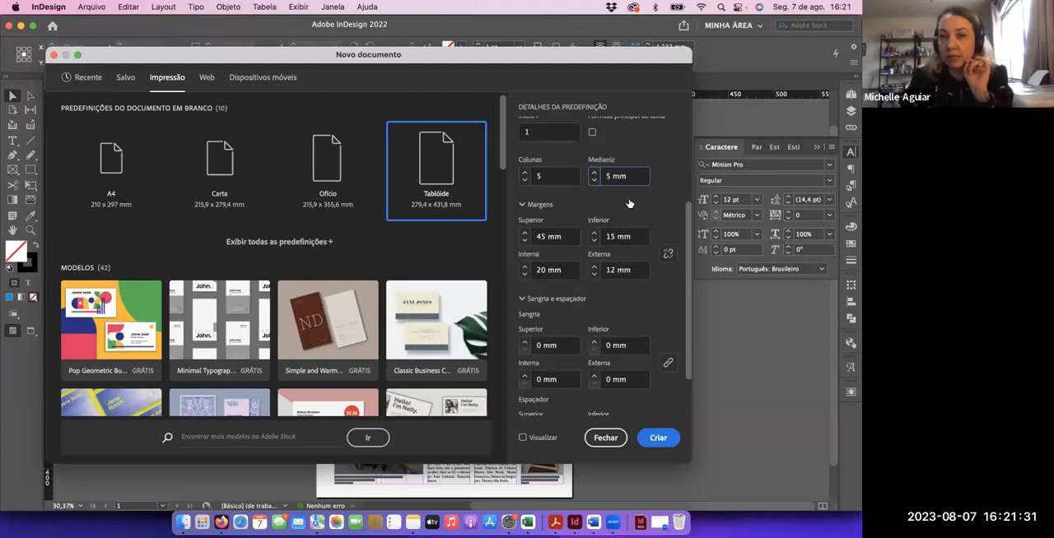
pyautogui.scroll(3, 629, 203)
pyautogui.scroll(-5, 601, 204)
pyautogui.scroll(5, 650, 272)
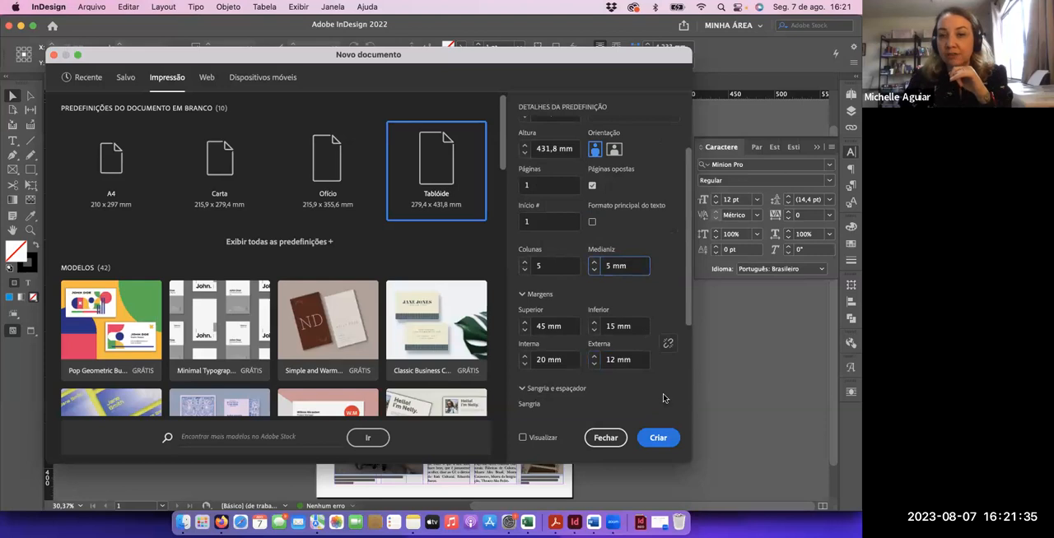
pyautogui.click(659, 438)
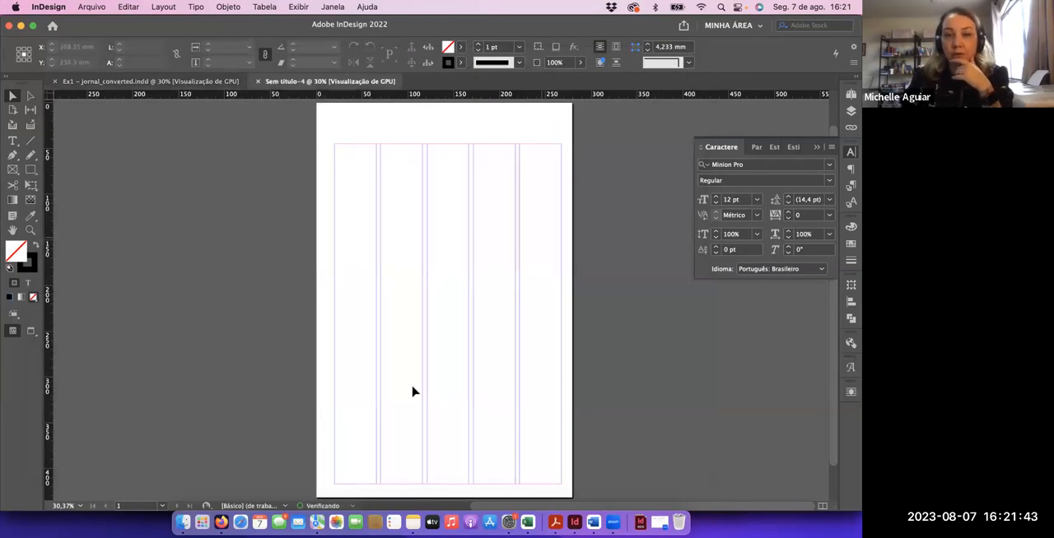
# Check the finished example layout, then switch to Firefox and copy the headline under Título from the exercise text
pyautogui.click(152, 81)
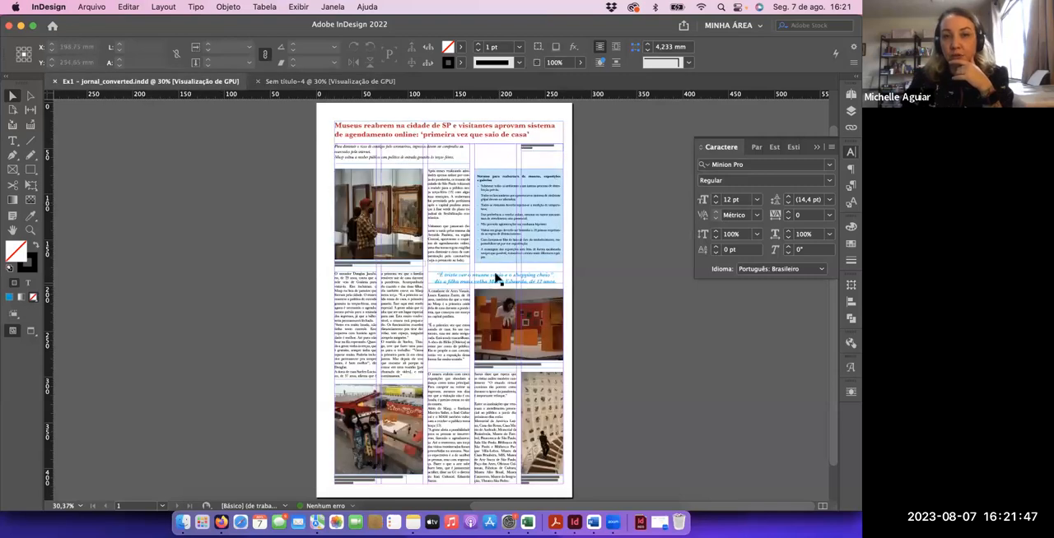
pyautogui.click(300, 83)
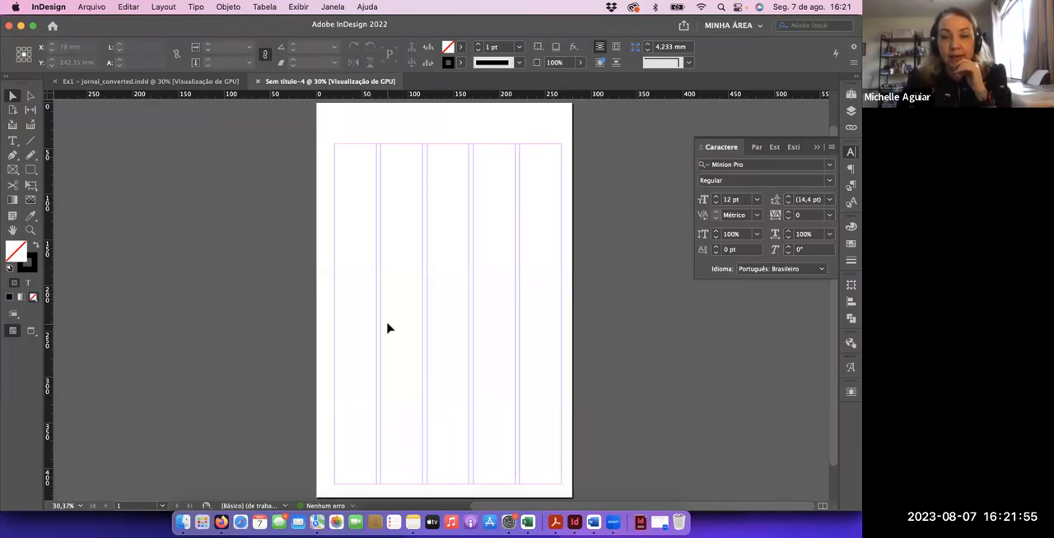
pyautogui.press('super+Tab')
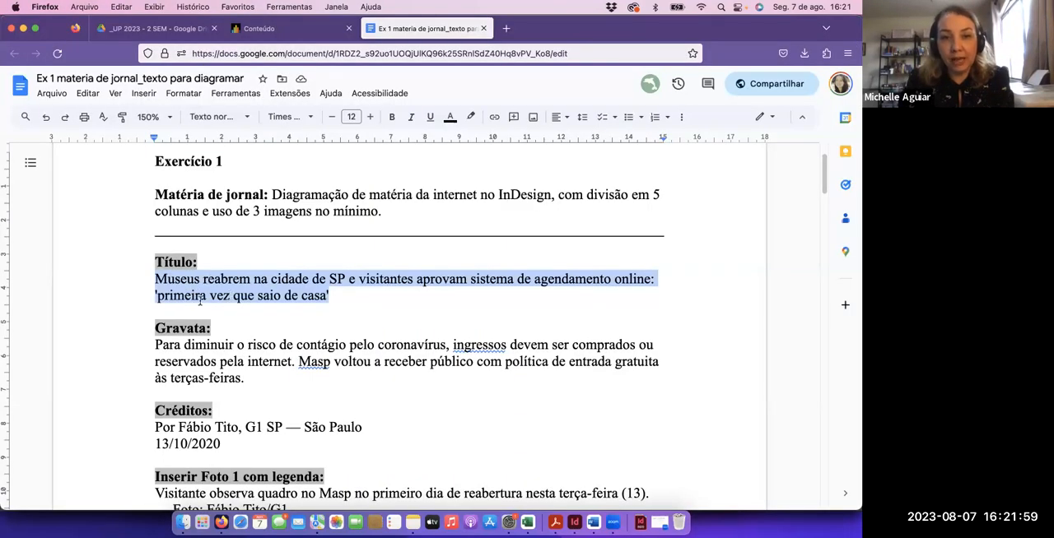
pyautogui.moveTo(148, 283); pyautogui.dragTo(327, 297)
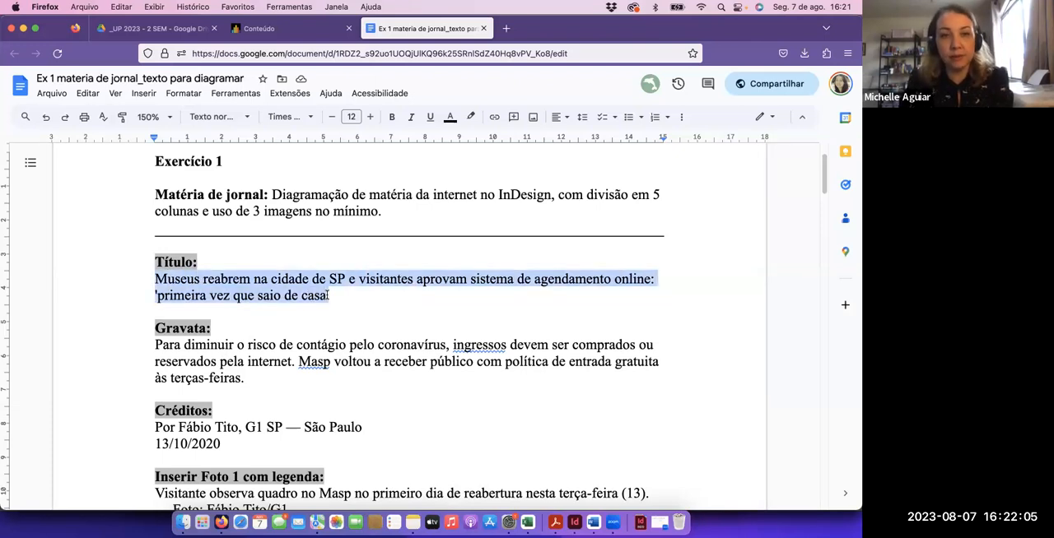
# Switch back to InDesign, draw a text frame about 33 mm high spanning all five columns above the top margin, and paste the headline into it
pyautogui.press('super+Tab')
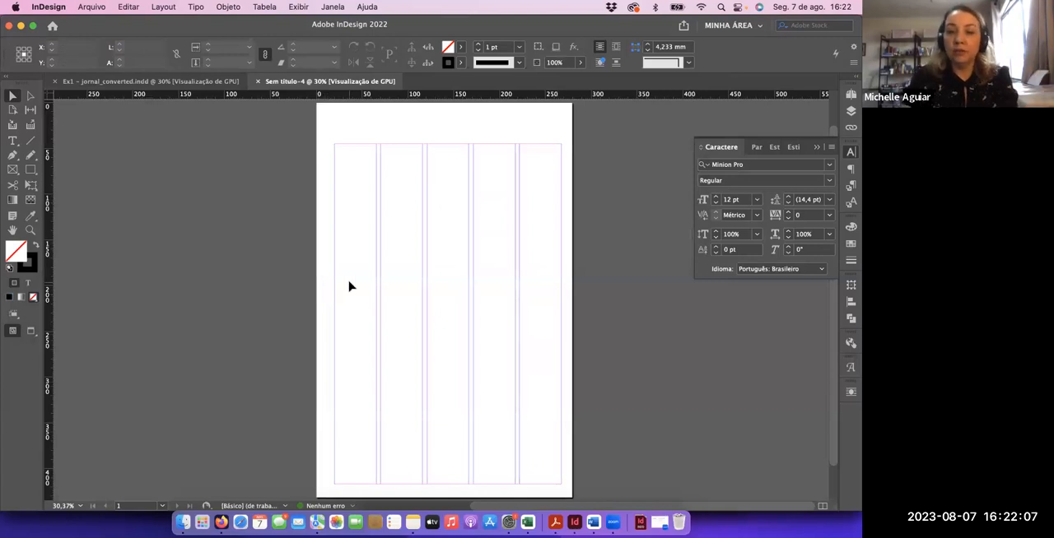
pyautogui.press('super+equal')
pyautogui.press('super+equal')
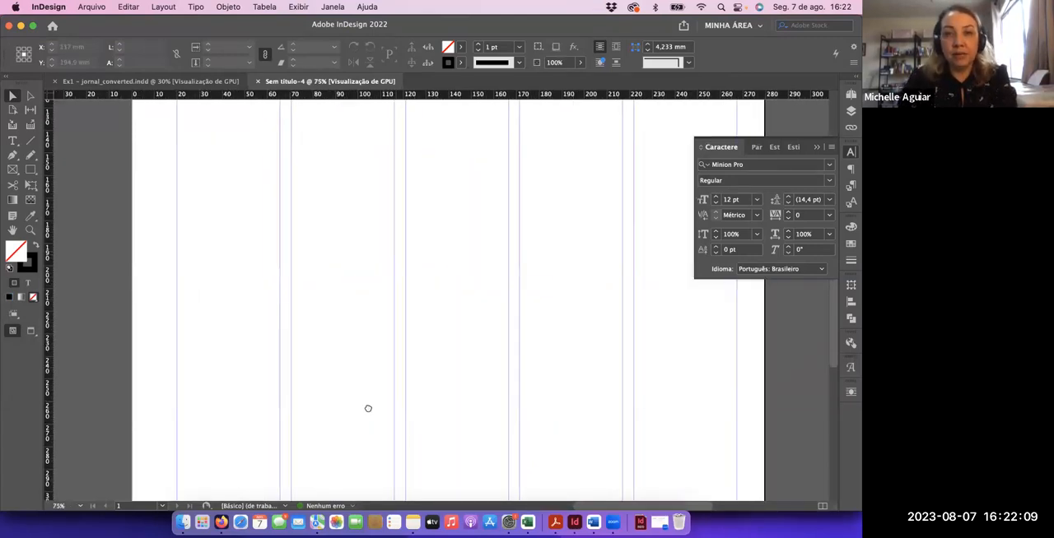
pyautogui.hscroll(3, 368, 408)
pyautogui.scroll(10, 370, 379)
pyautogui.moveTo(374, 352); pyautogui.dragTo(371, 344)
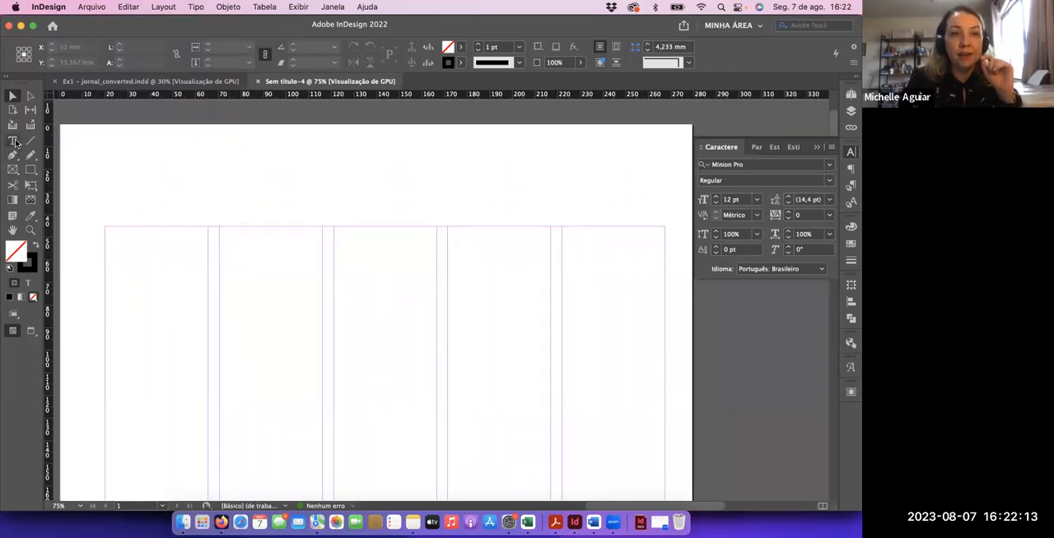
pyautogui.press('t')
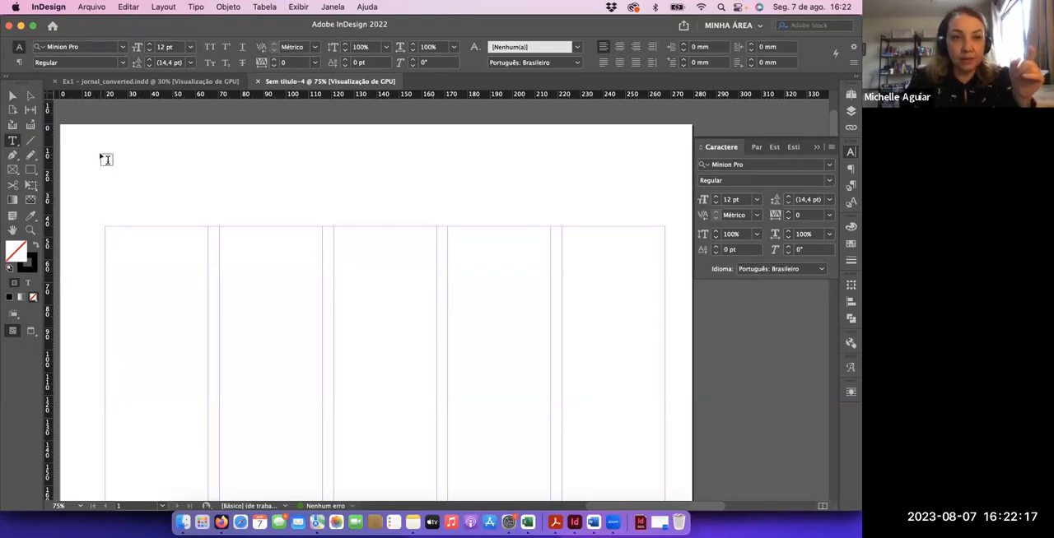
pyautogui.moveTo(104, 154); pyautogui.dragTo(665, 225)
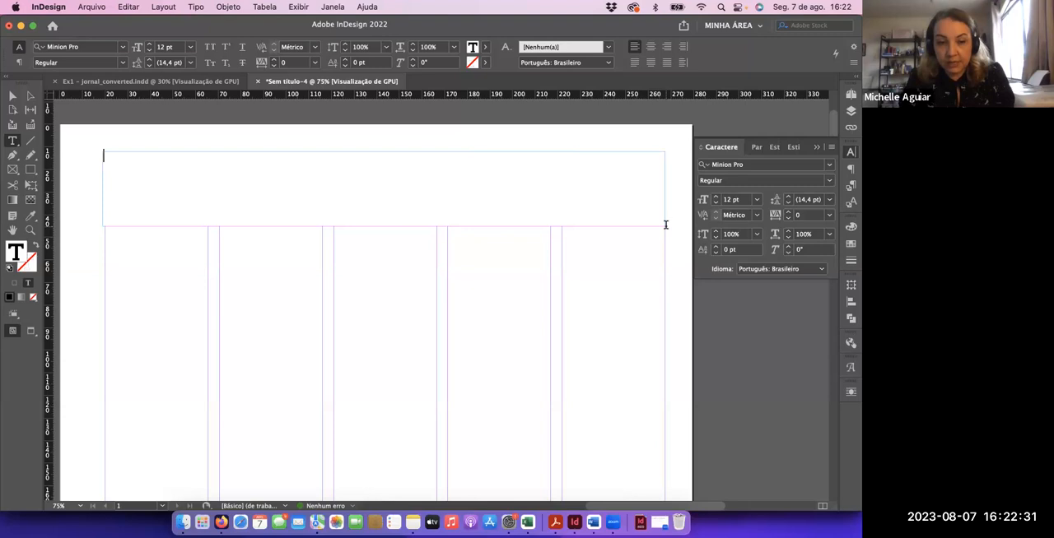
pyautogui.press('super+v')
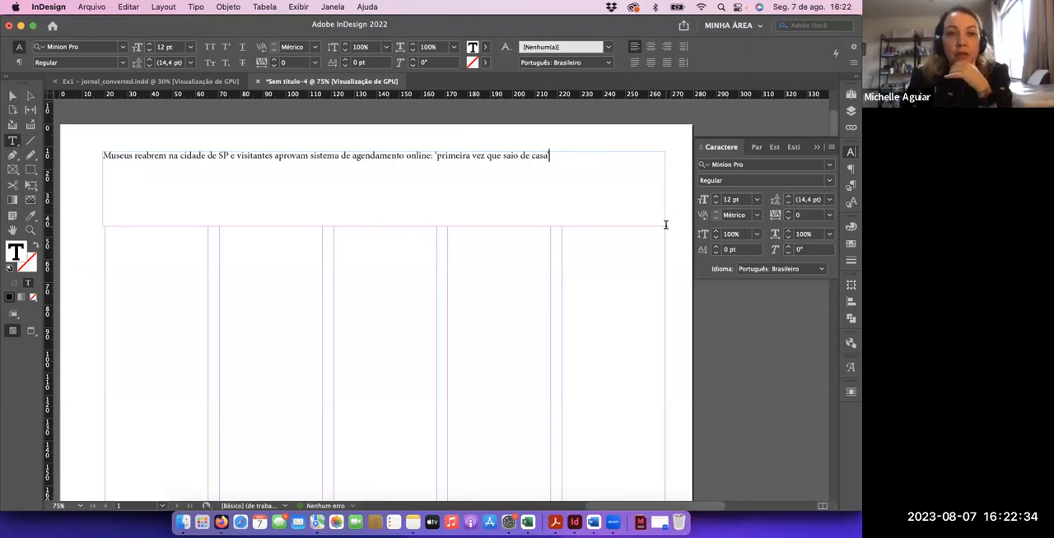
# Adjust the left edge of the headline frame to line up with the page's left margin guide
pyautogui.click(12, 96)
pyautogui.moveTo(103, 187); pyautogui.dragTo(105, 189)
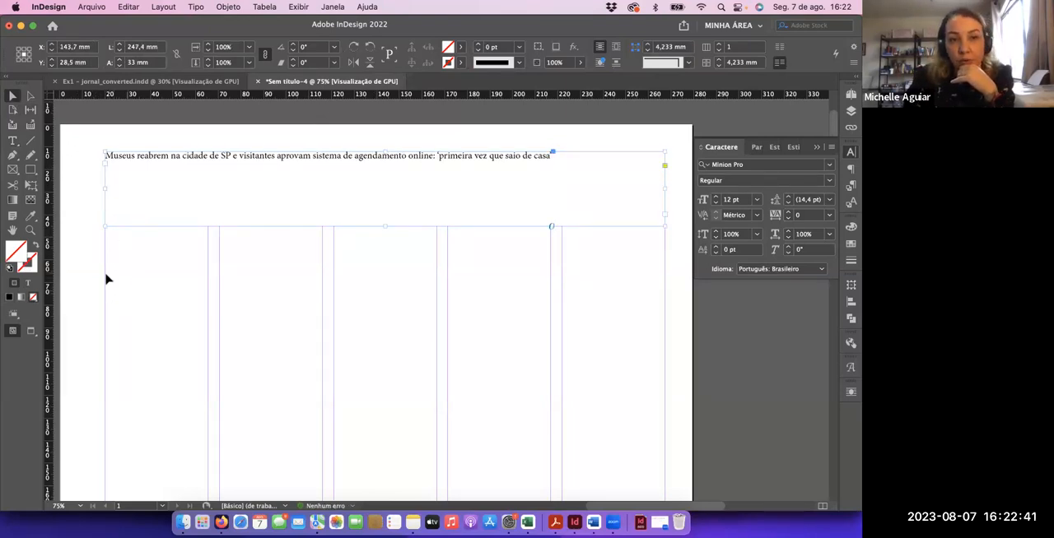
pyautogui.click(105, 280)
# Move the headline frame out of alignment with the margins and return it to its place above the columns
pyautogui.moveTo(141, 159); pyautogui.dragTo(193, 136)
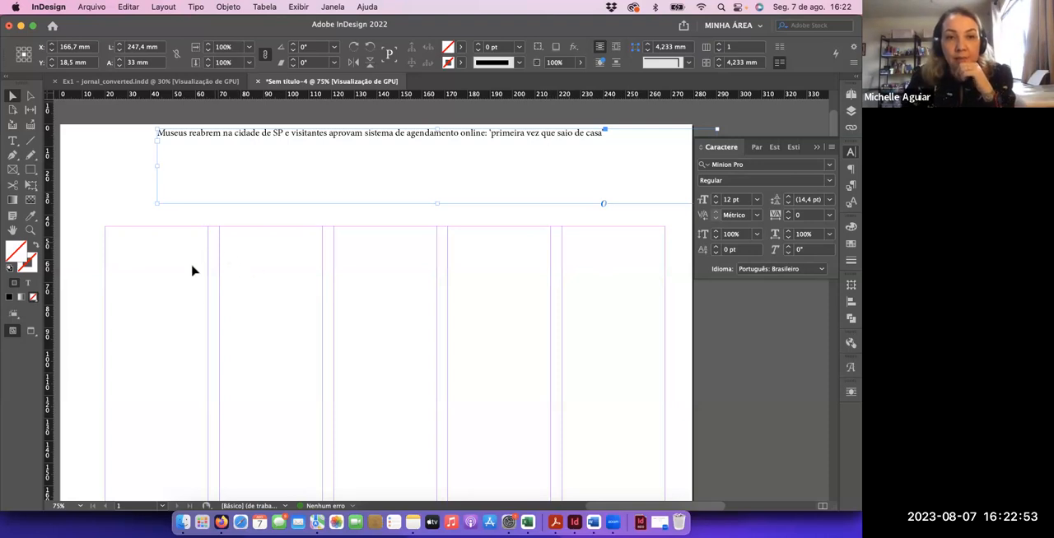
pyautogui.moveTo(177, 279); pyautogui.dragTo(205, 276)
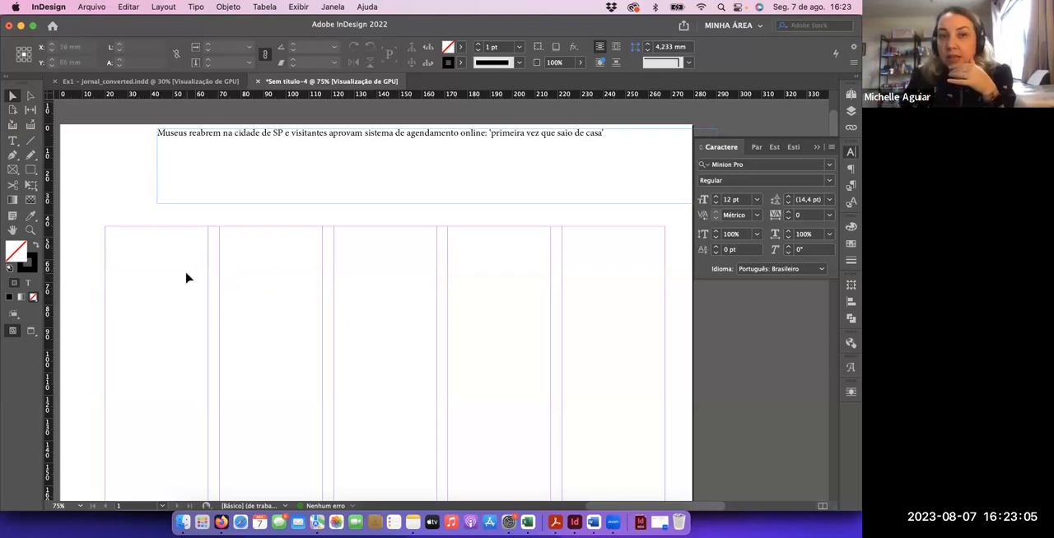
pyautogui.moveTo(284, 135); pyautogui.dragTo(233, 165)
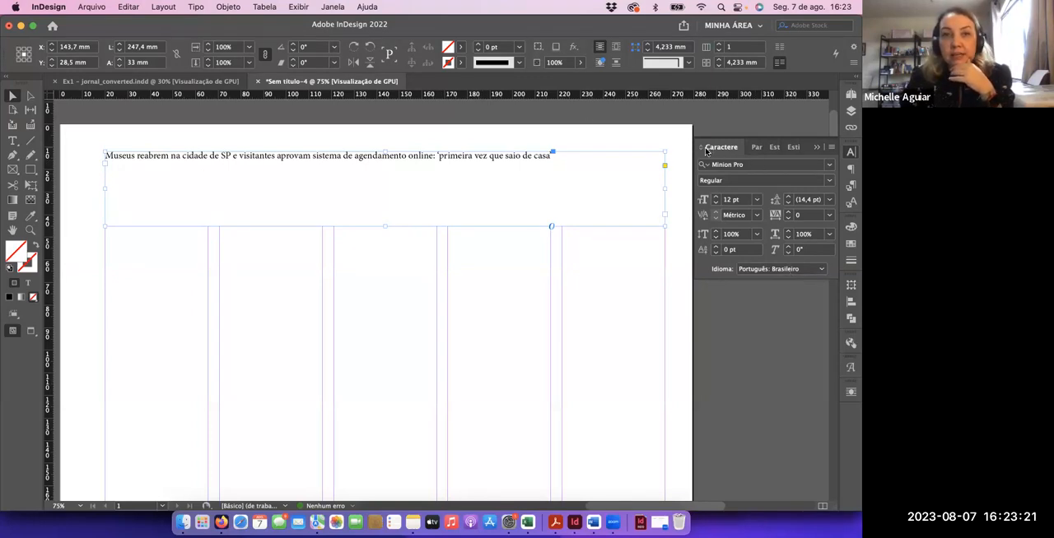
# Set the headline's font to Bodoni 72 Bold
pyautogui.click(332, 7)
pyautogui.moveTo(391, 308)
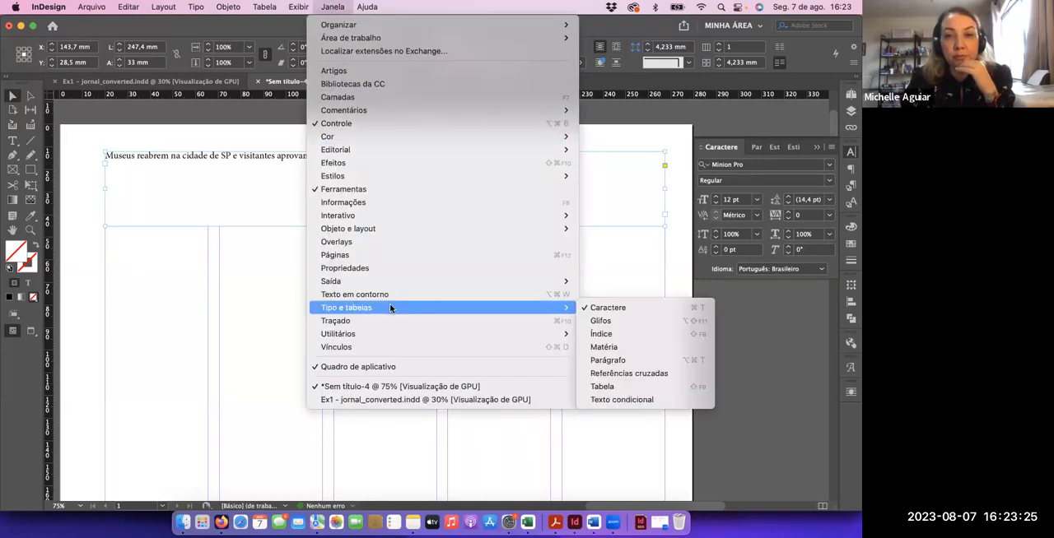
pyautogui.click(727, 149)
pyautogui.click(733, 164)
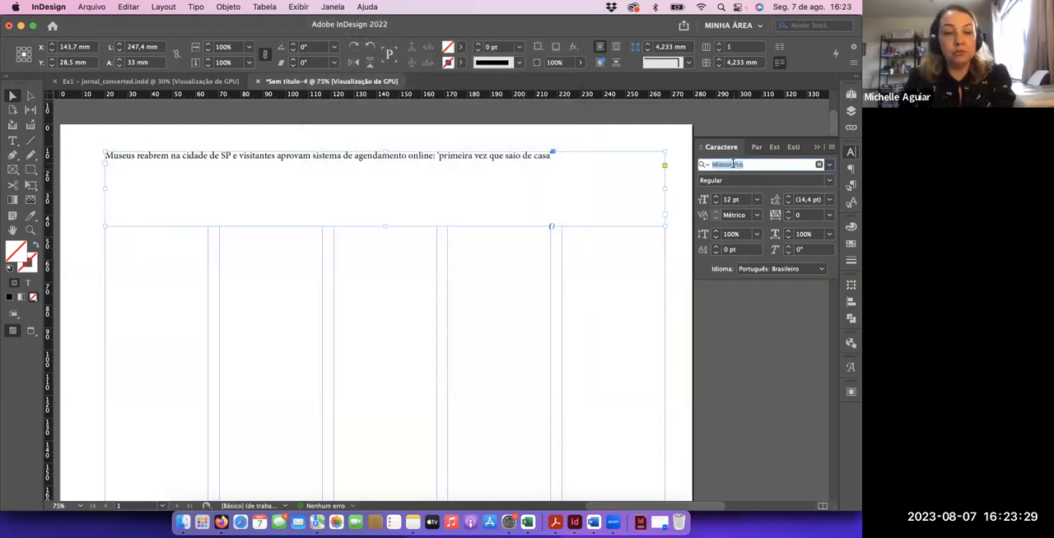
pyautogui.write('bodo')
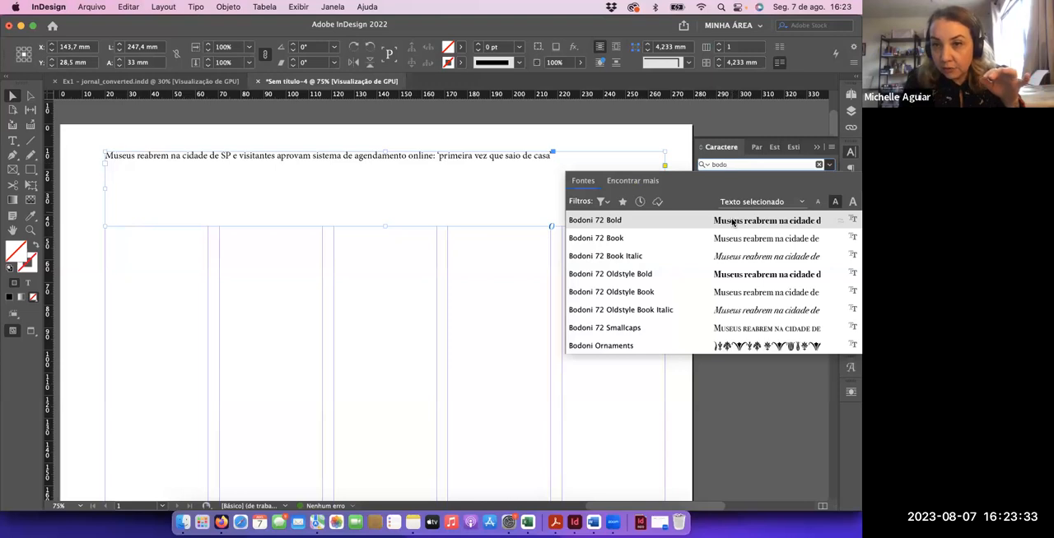
pyautogui.click(732, 221)
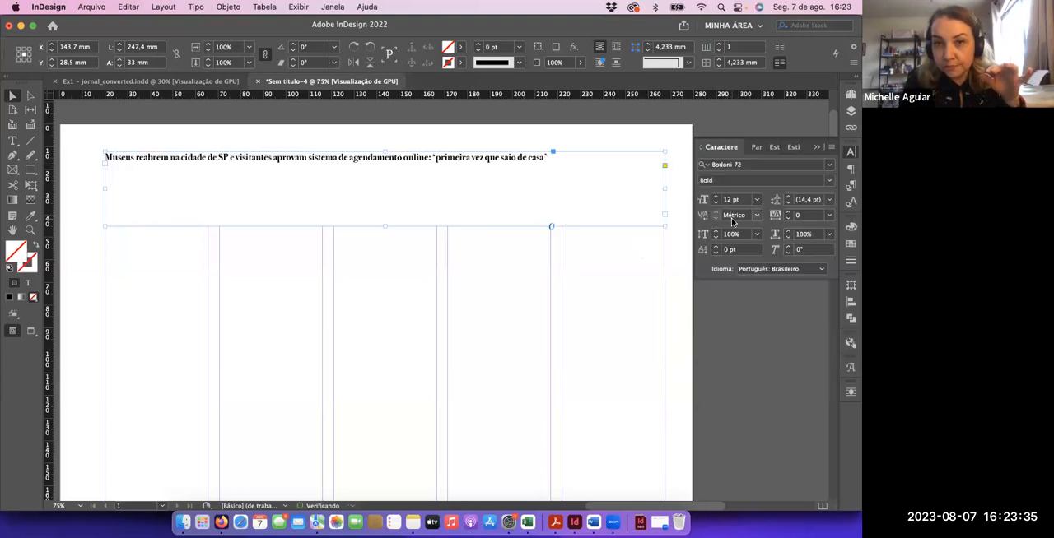
# Increase the headline's font size to 27 pt
pyautogui.click(715, 197)
pyautogui.click(715, 197)
pyautogui.click(715, 196)
pyautogui.click(715, 197)
pyautogui.click(715, 197)
pyautogui.click(716, 197)
pyautogui.click(716, 197)
pyautogui.click(715, 197)
pyautogui.click(716, 197)
pyautogui.click(716, 197)
pyautogui.click(716, 197)
pyautogui.click(715, 197)
pyautogui.click(715, 197)
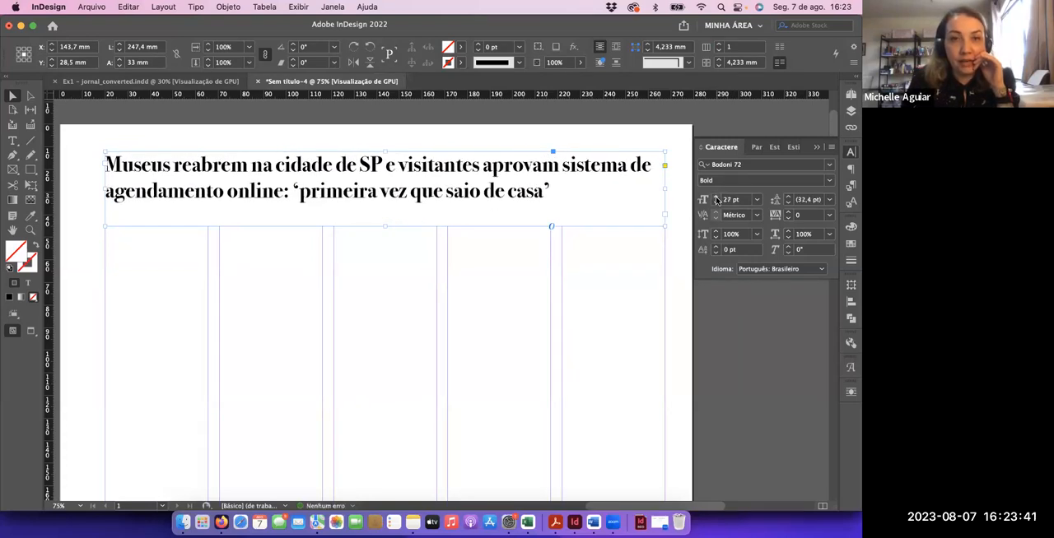
# Try the red swatch C=15 M=100 Y=100 K=0 as the headline frame's fill, clear it, and apply the swatch to the text instead
pyautogui.click(851, 244)
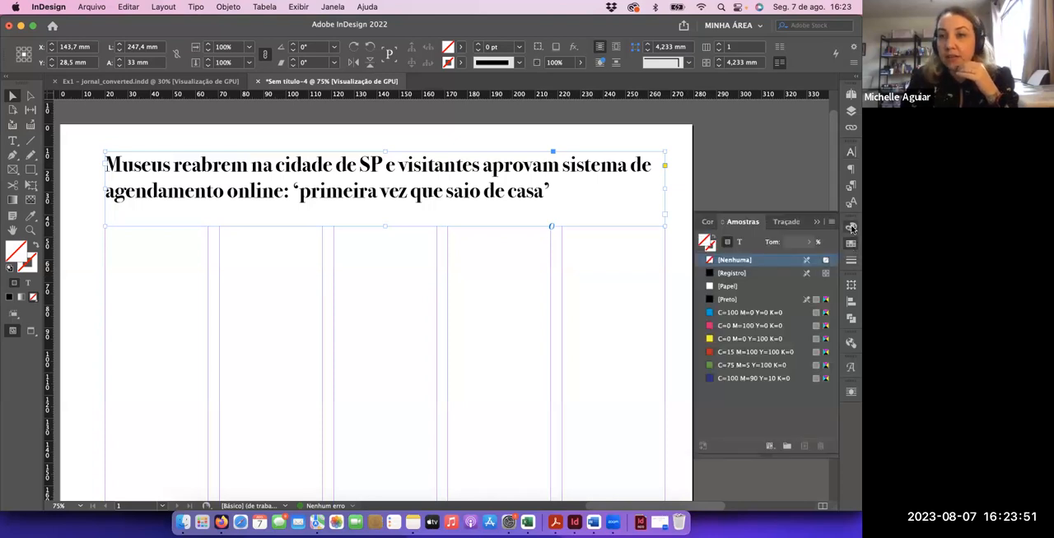
pyautogui.click(851, 228)
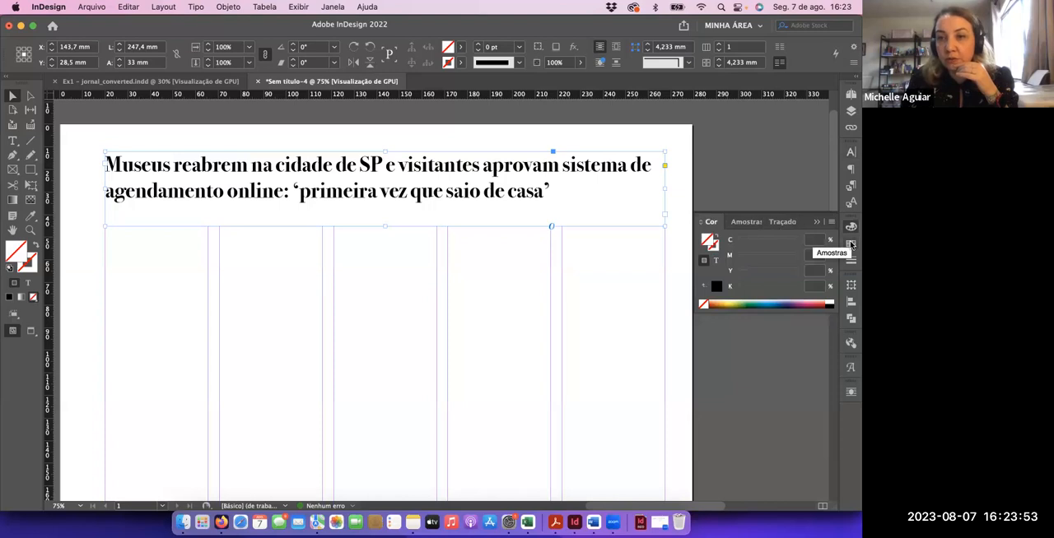
pyautogui.click(852, 244)
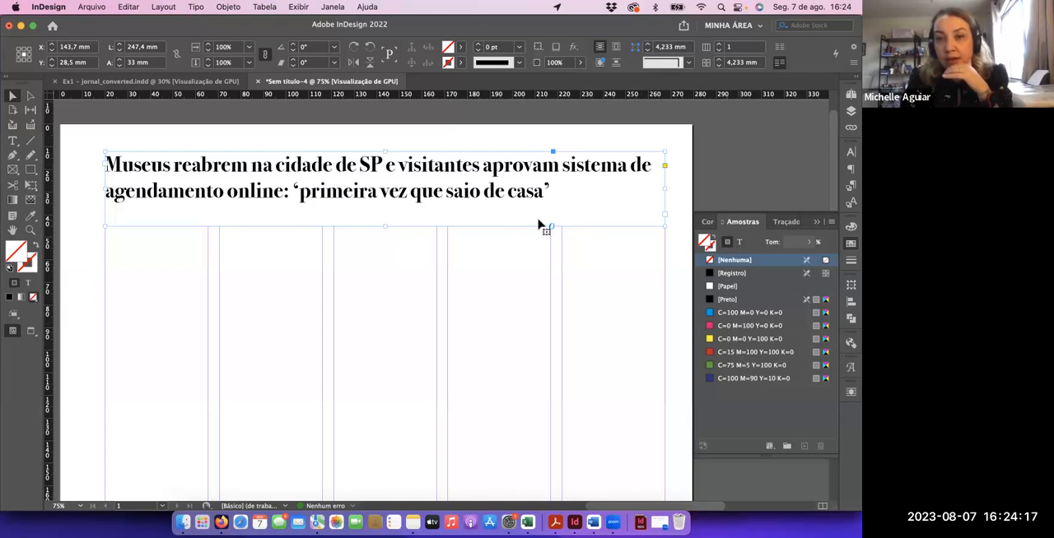
pyautogui.click(726, 352)
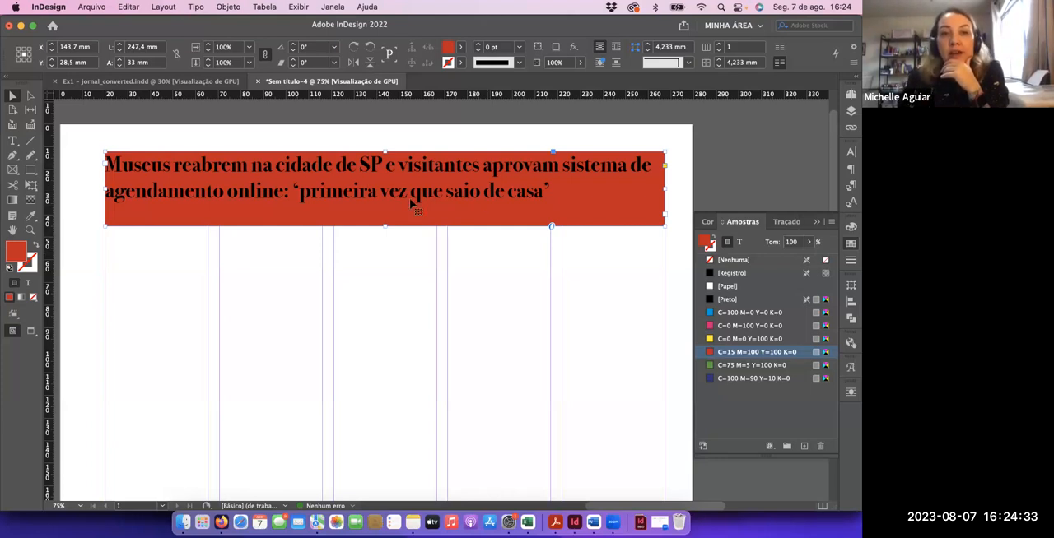
pyautogui.click(723, 261)
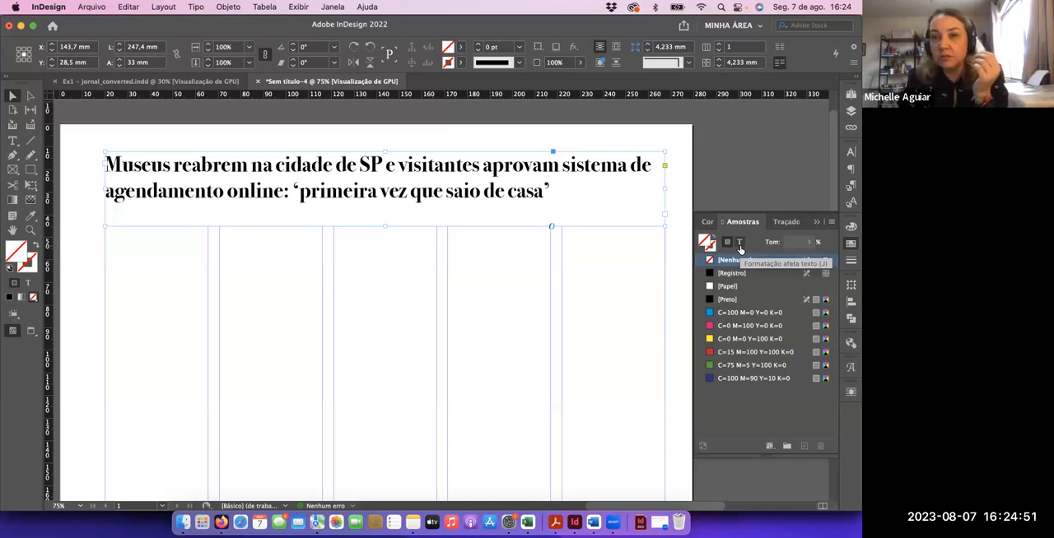
pyautogui.click(739, 244)
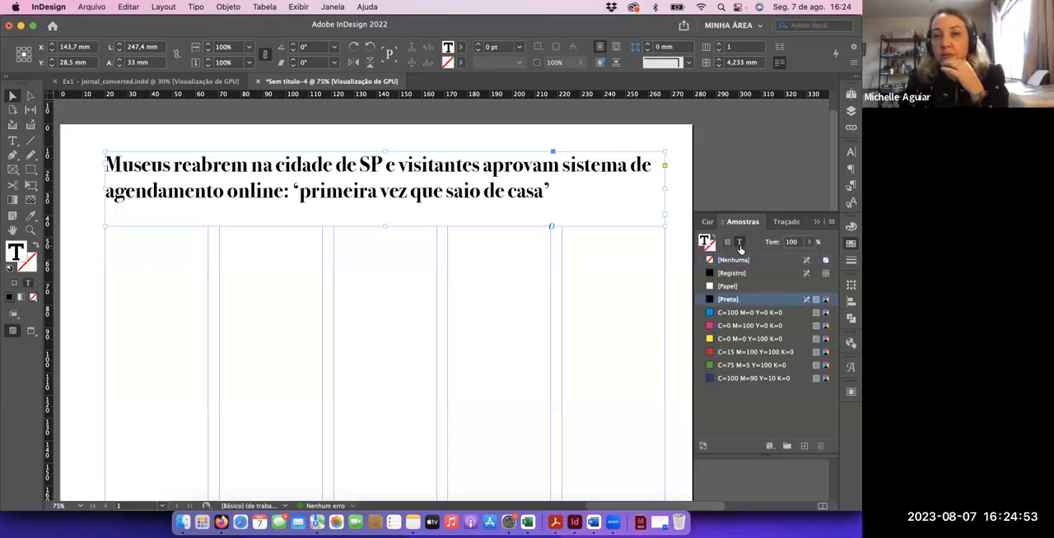
pyautogui.click(754, 354)
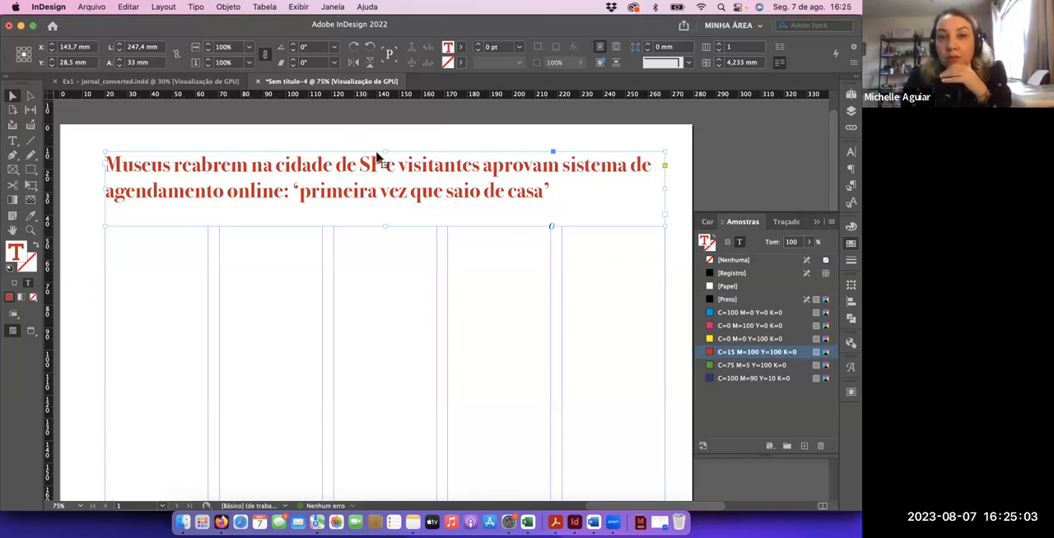
# Lower the top edge of the headline frame slightly to bring the text closer to the columns
pyautogui.moveTo(383, 151); pyautogui.dragTo(383, 162)
pyautogui.click(450, 300)
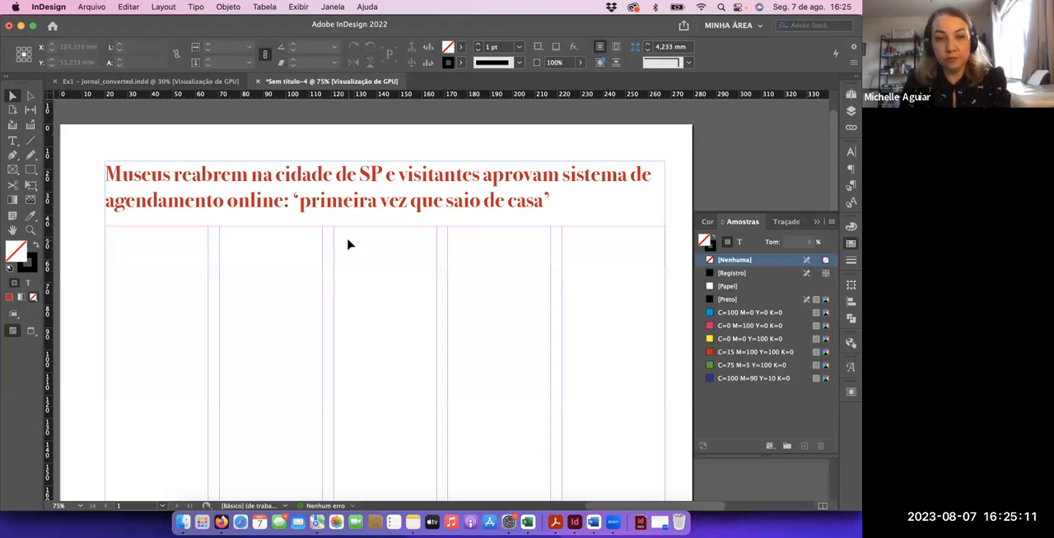
# Switch to Firefox and copy the full paragraph under Gravata from the exercise text
pyautogui.press('super+Tab')
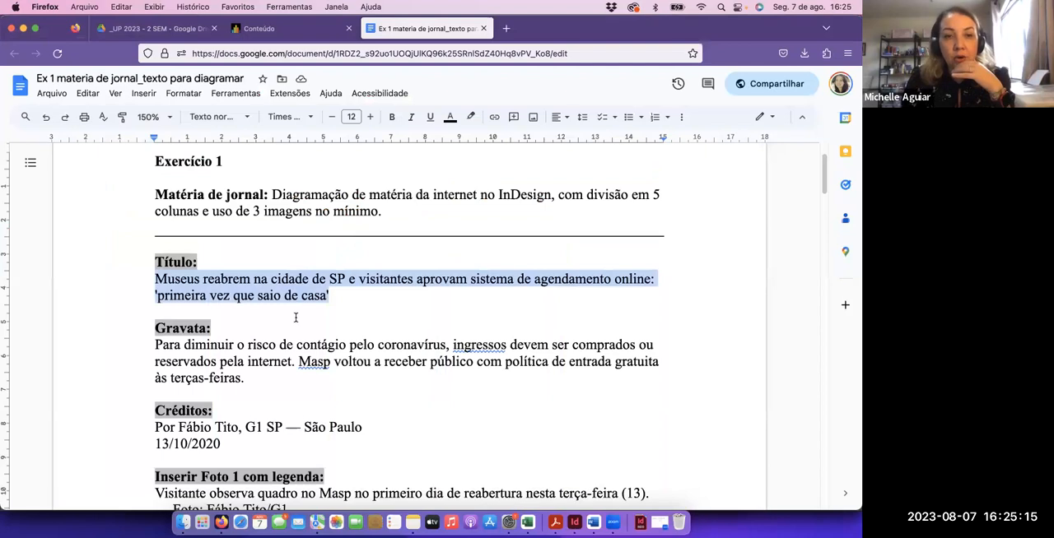
pyautogui.scroll(-2, 296, 317)
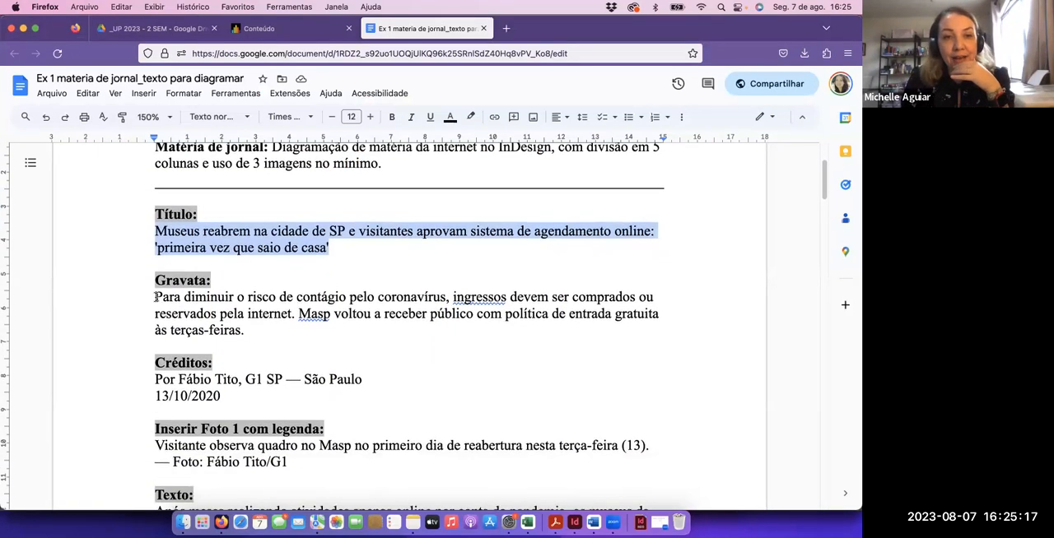
pyautogui.moveTo(156, 298); pyautogui.dragTo(242, 327)
pyautogui.press('super+c')
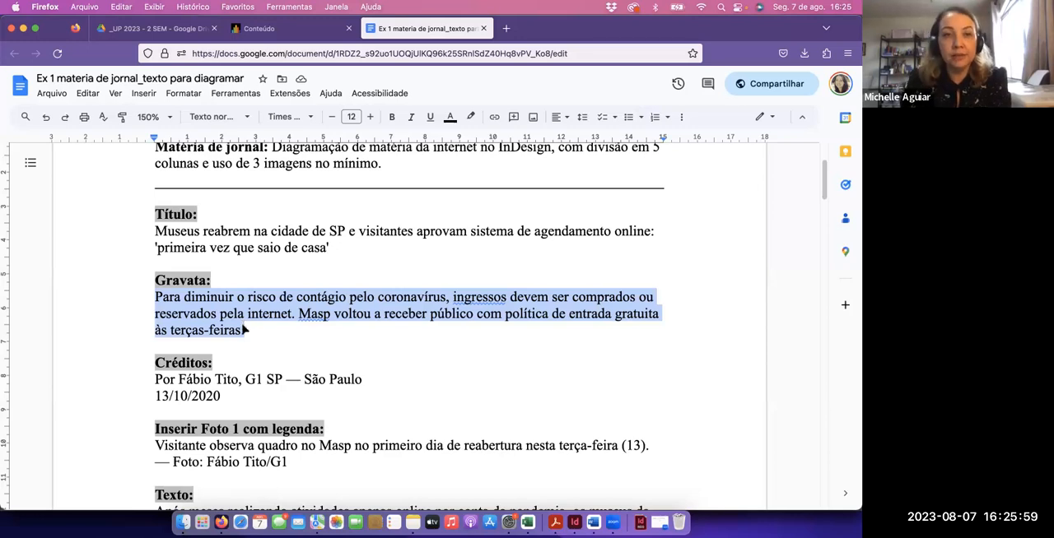
# Switch to InDesign, draw a text frame about 146 x 35 mm across the first three columns under the headline, and paste the Gravata paragraph
pyautogui.press('super+Tab')
pyautogui.press('t')
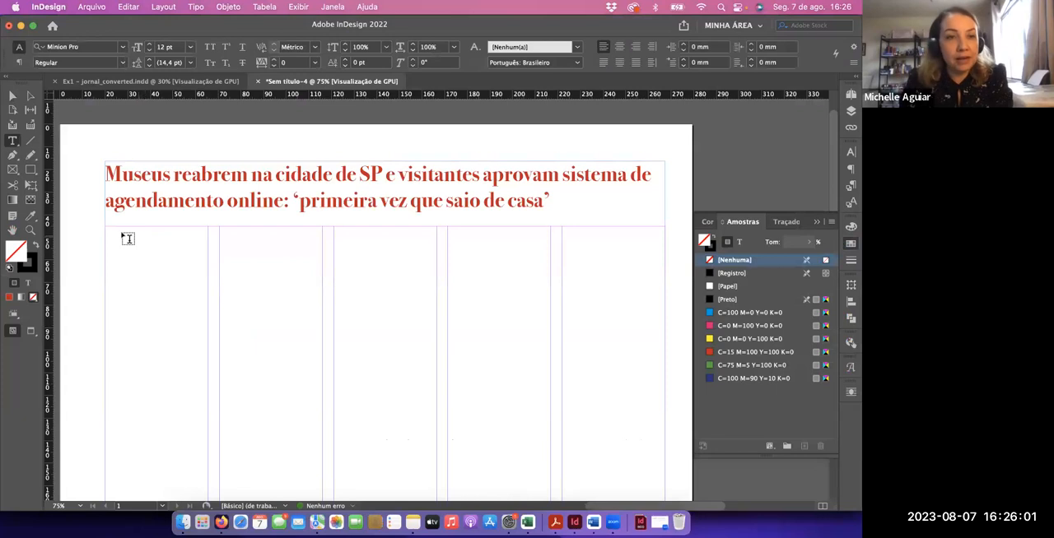
pyautogui.moveTo(106, 228); pyautogui.dragTo(435, 303)
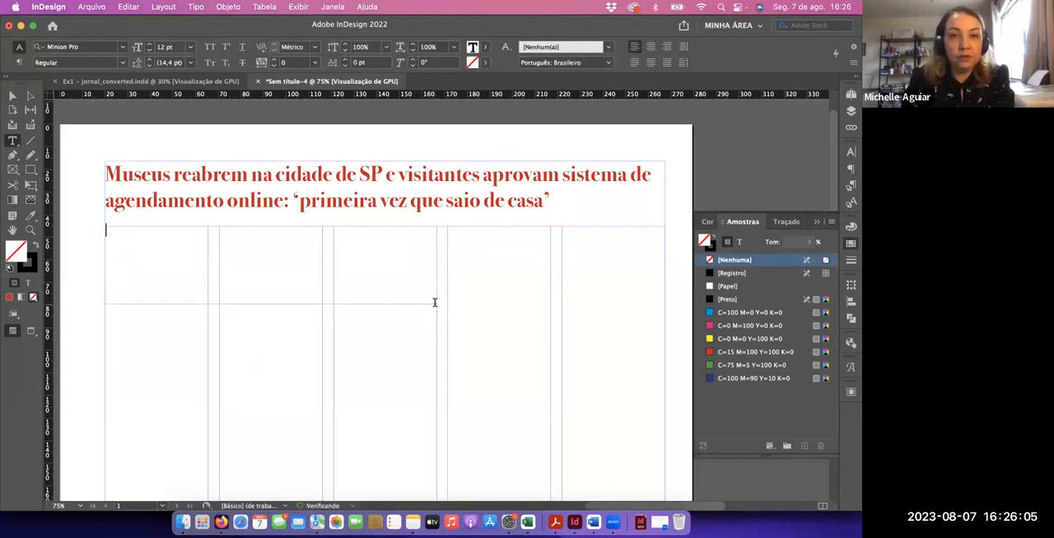
pyautogui.press('super+v')
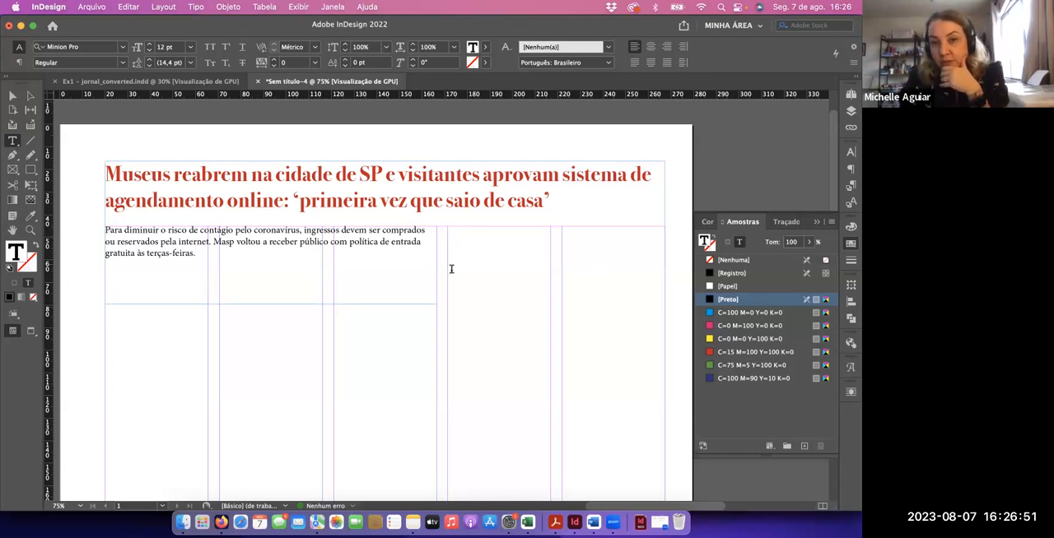
pyautogui.press('Escape')
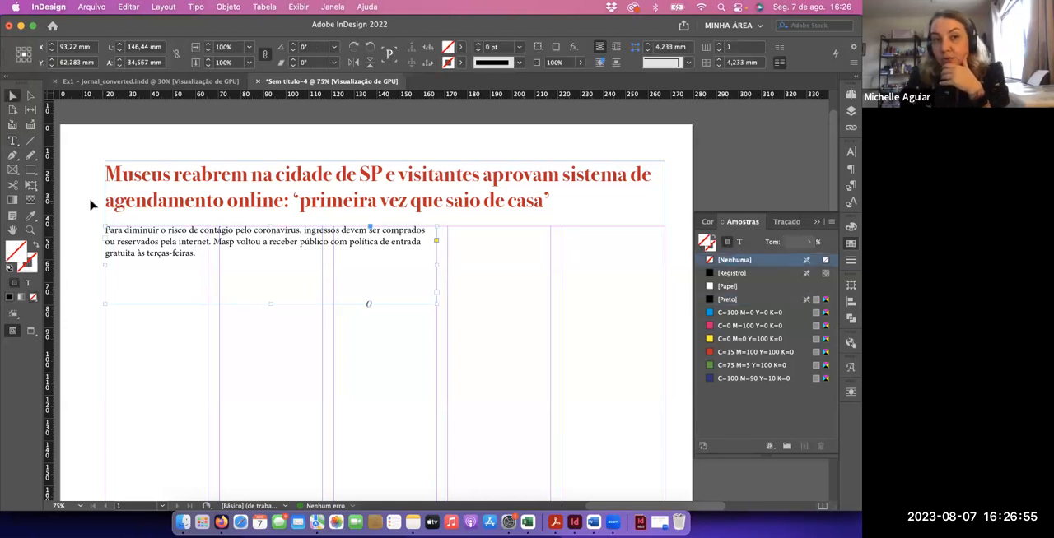
pyautogui.click(91, 204)
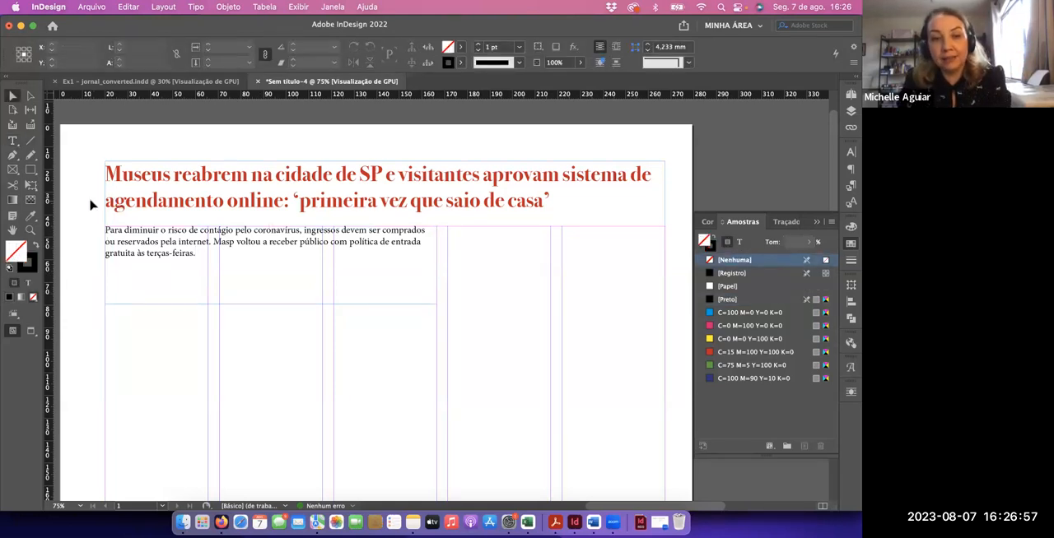
# Preview the page without guides and frame edges, and return to the normal view
pyautogui.press('w')
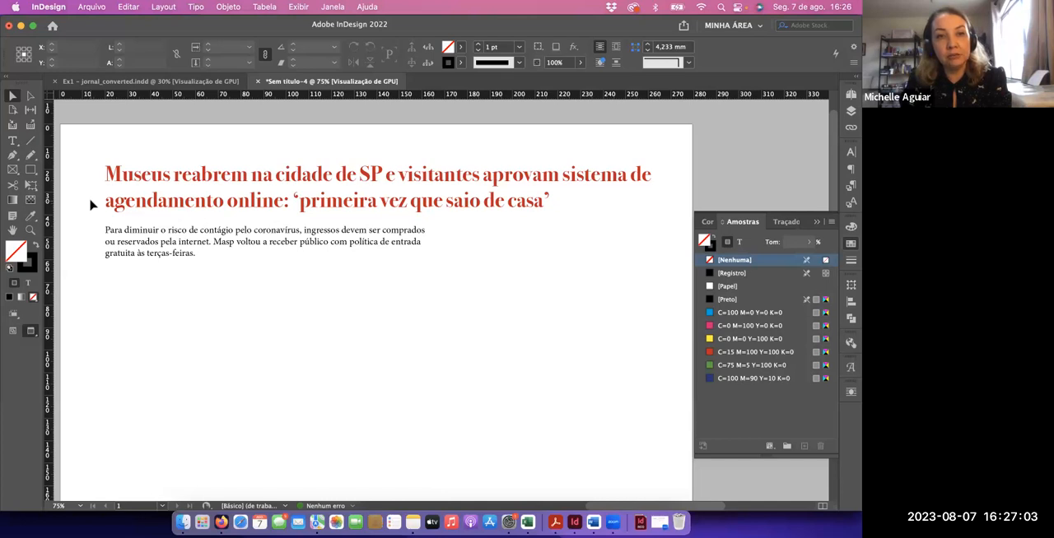
pyautogui.press('w')
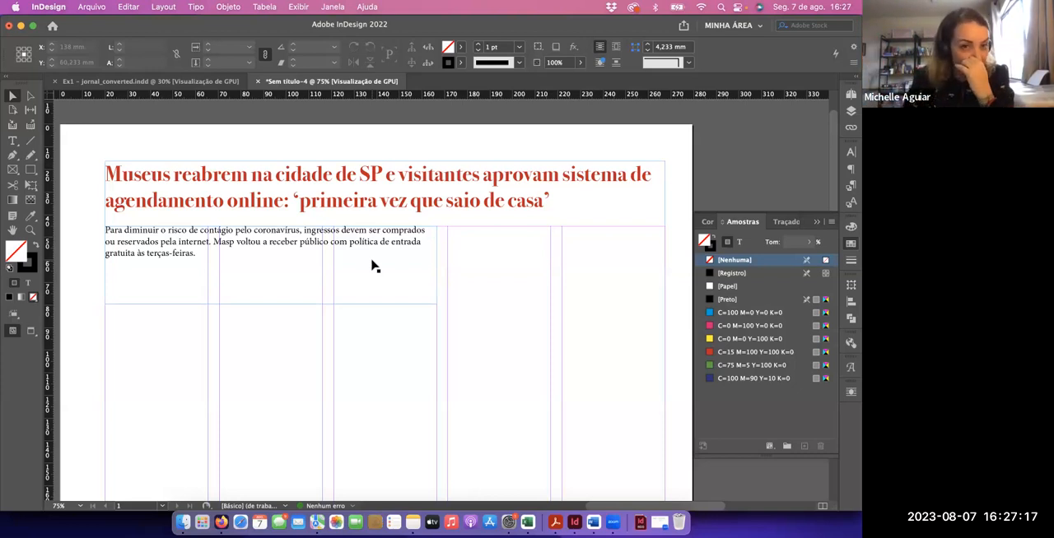
# Set the whole Gravata paragraph under the headline in the Bodoni 72 Book font
pyautogui.doubleClick(193, 255)
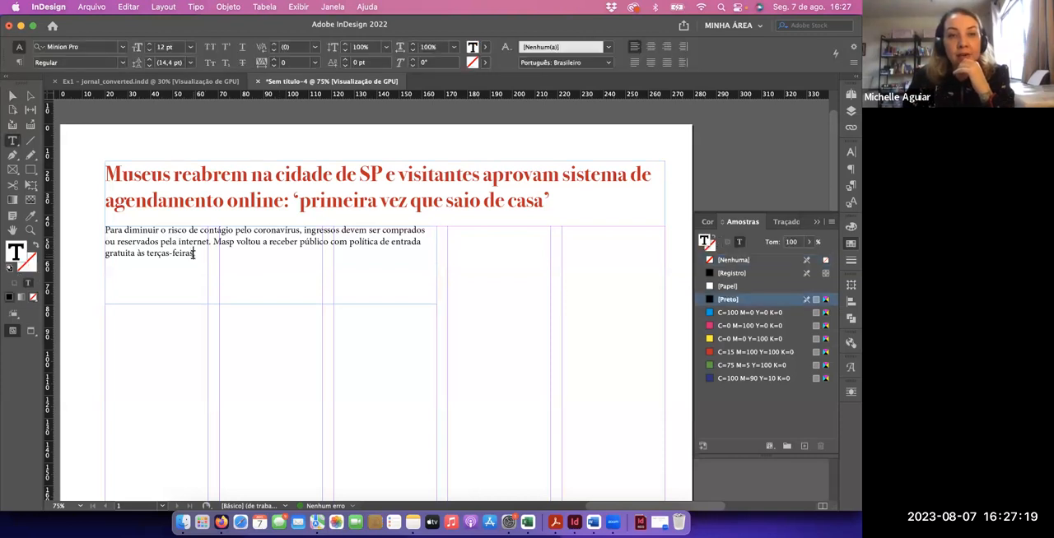
pyautogui.doubleClick(193, 254)
pyautogui.tripleClick(194, 255)
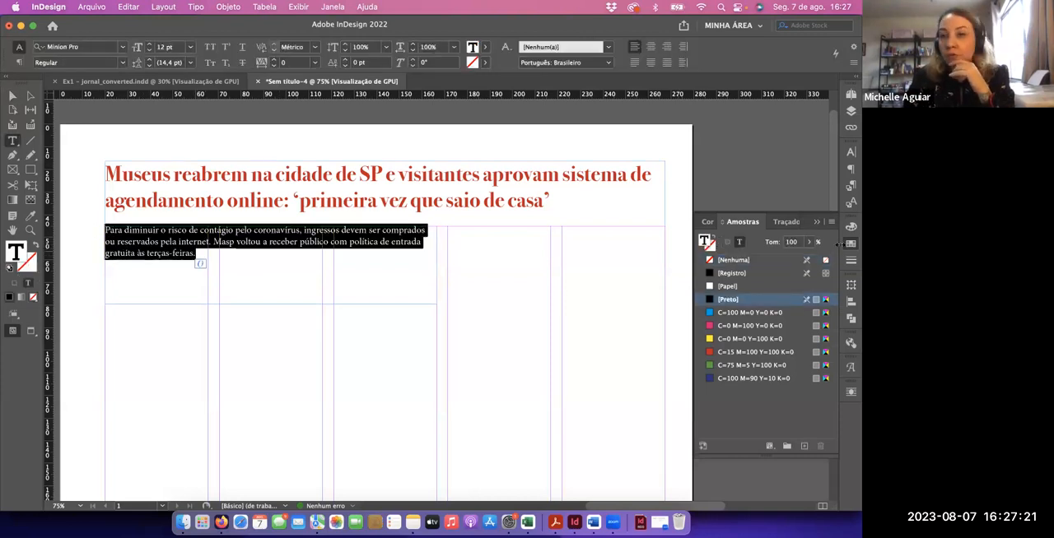
pyautogui.click(850, 156)
pyautogui.click(778, 164)
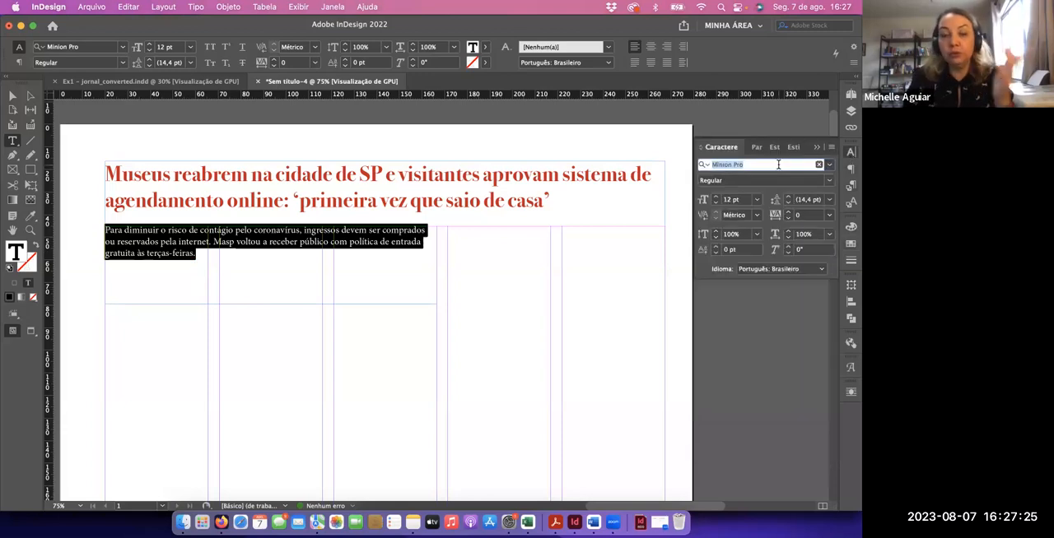
pyautogui.write('bodo')
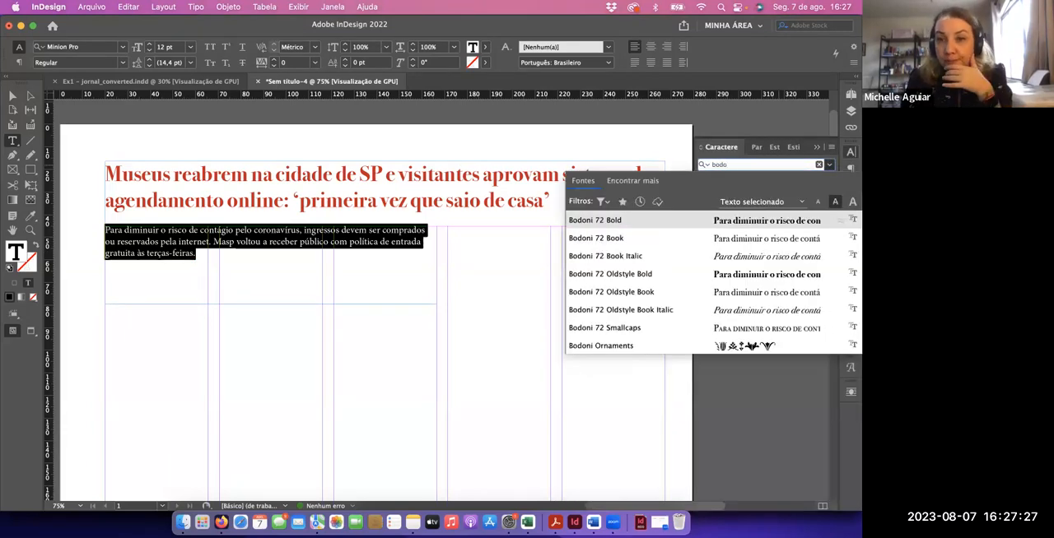
pyautogui.click(754, 239)
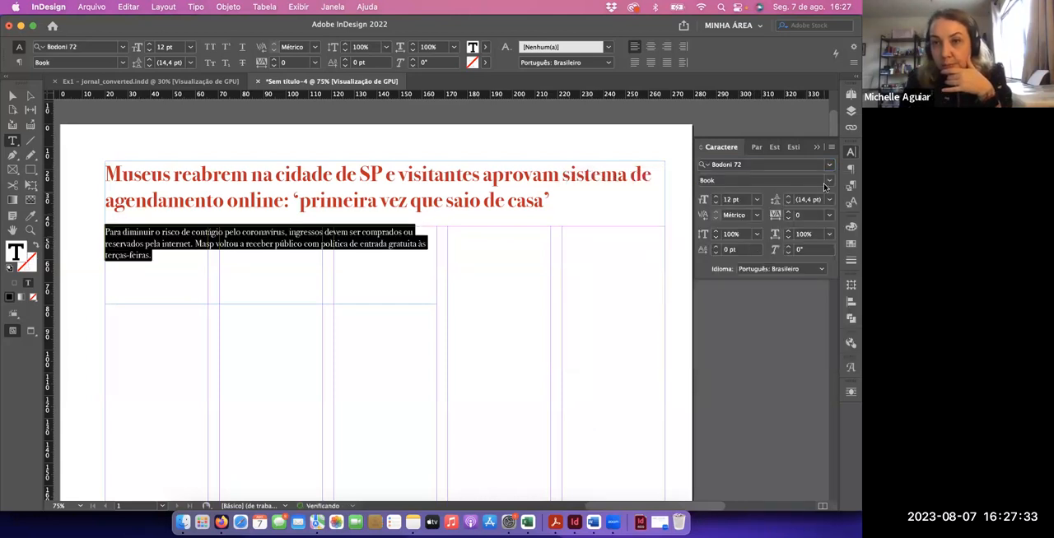
# Check the available Bodoni 72 styles, keep Book, and set the Gravata paragraph's size to 14 pt
pyautogui.click(828, 180)
pyautogui.click(828, 180)
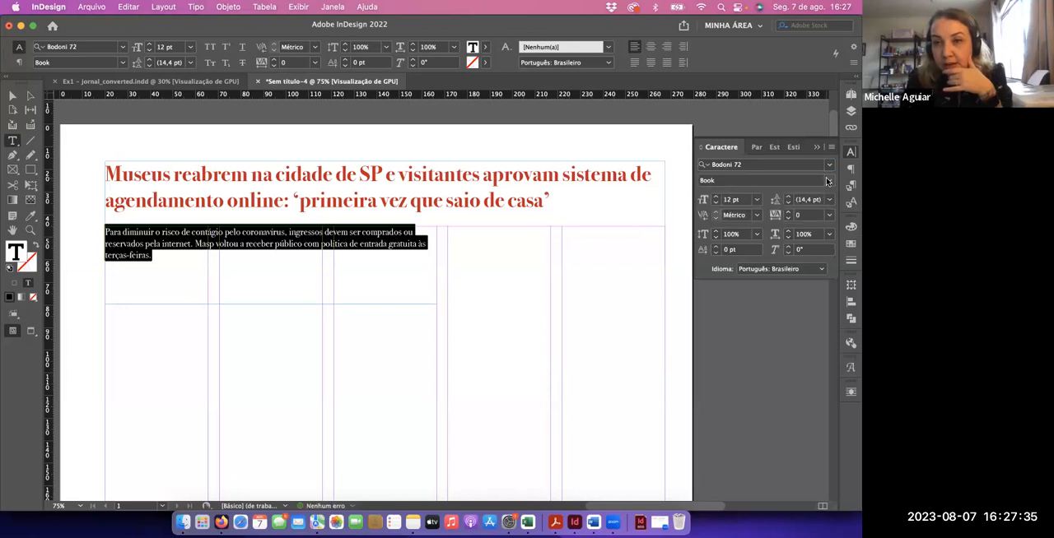
pyautogui.click(828, 180)
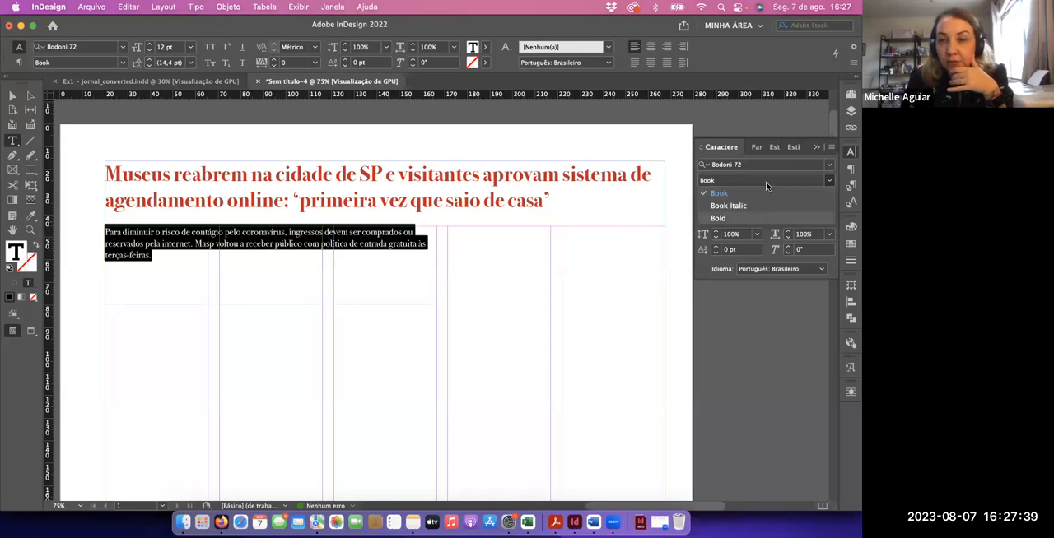
pyautogui.click(766, 262)
pyautogui.click(716, 197)
pyautogui.click(716, 197)
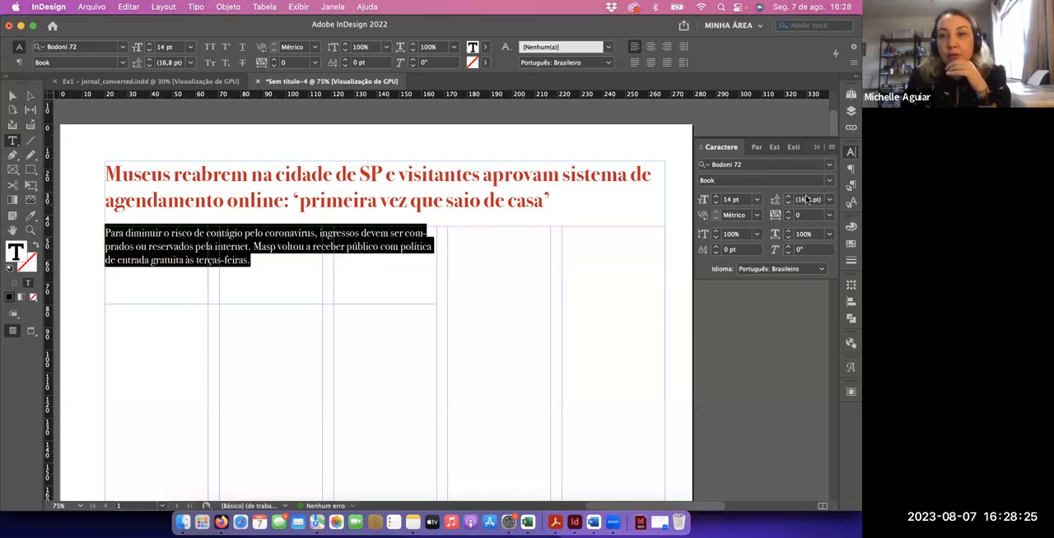
# Turn off hyphenation for the Gravata paragraph
pyautogui.click(851, 168)
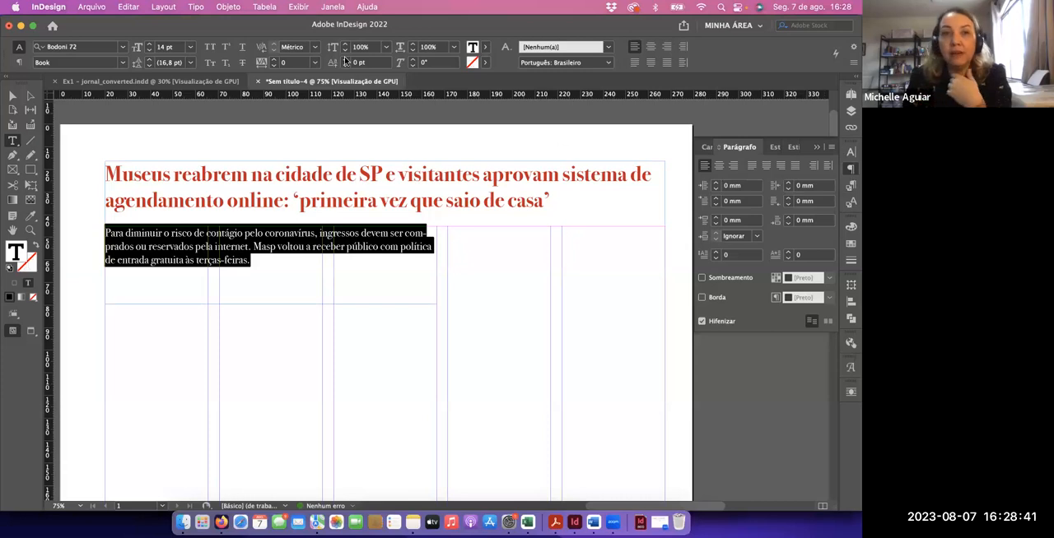
pyautogui.click(339, 6)
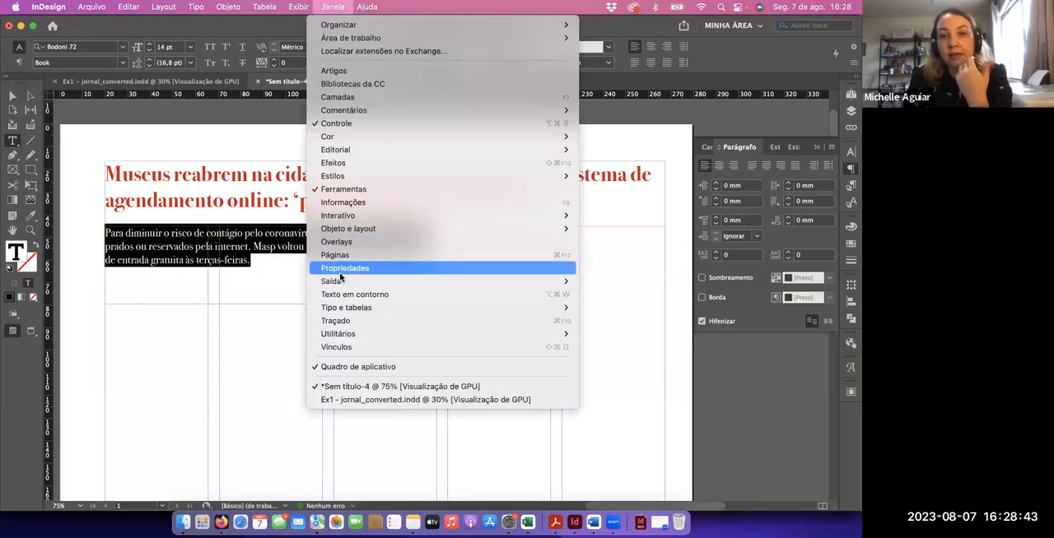
pyautogui.moveTo(342, 307)
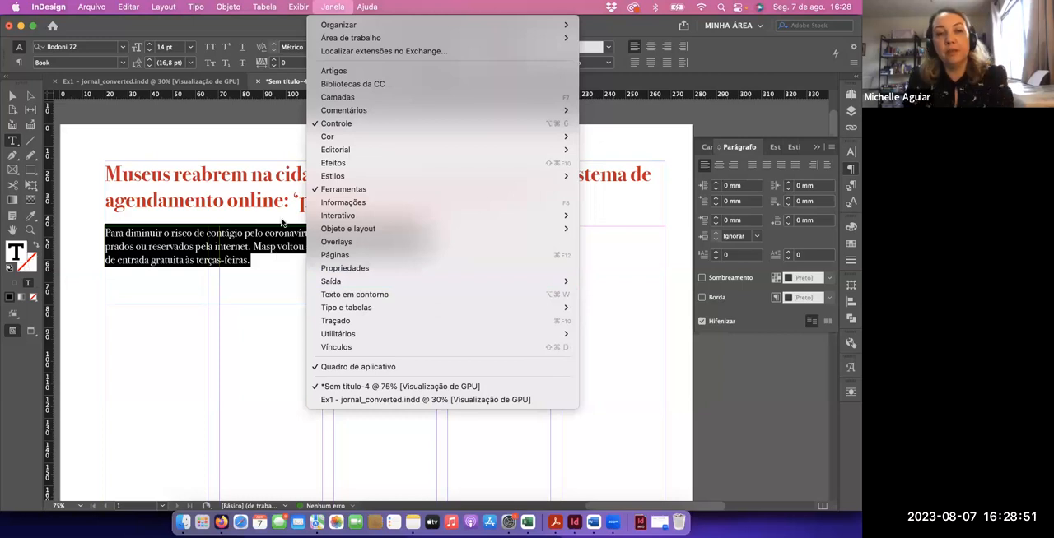
pyautogui.click(264, 249)
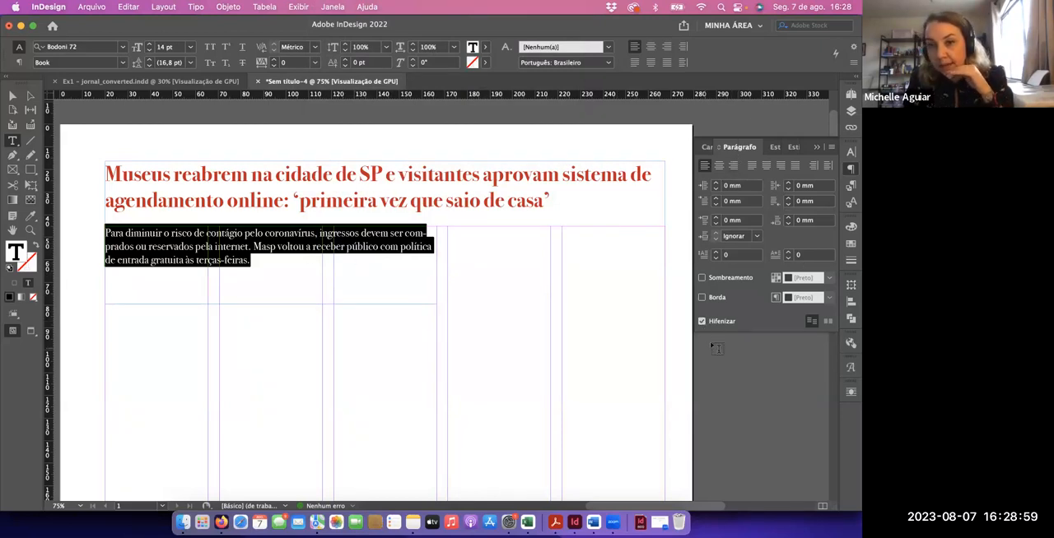
pyautogui.click(702, 322)
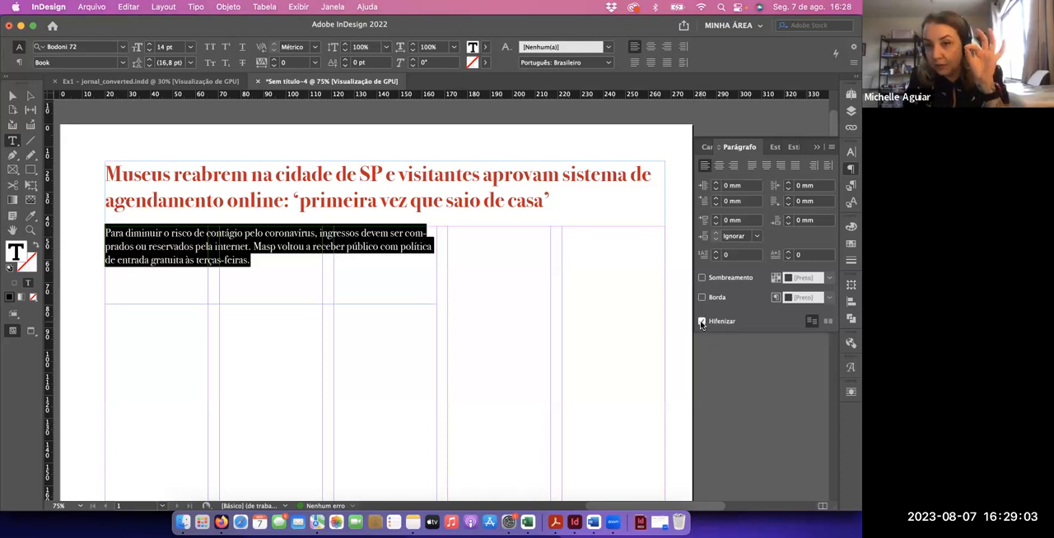
pyautogui.click(702, 322)
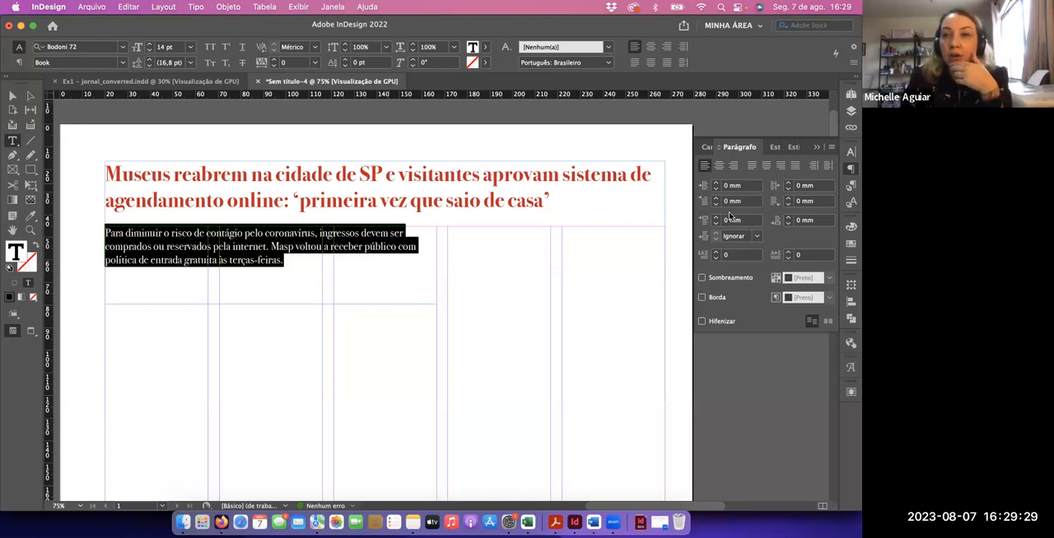
# Set the Gravata paragraph's font style to Book Italic
pyautogui.click(705, 148)
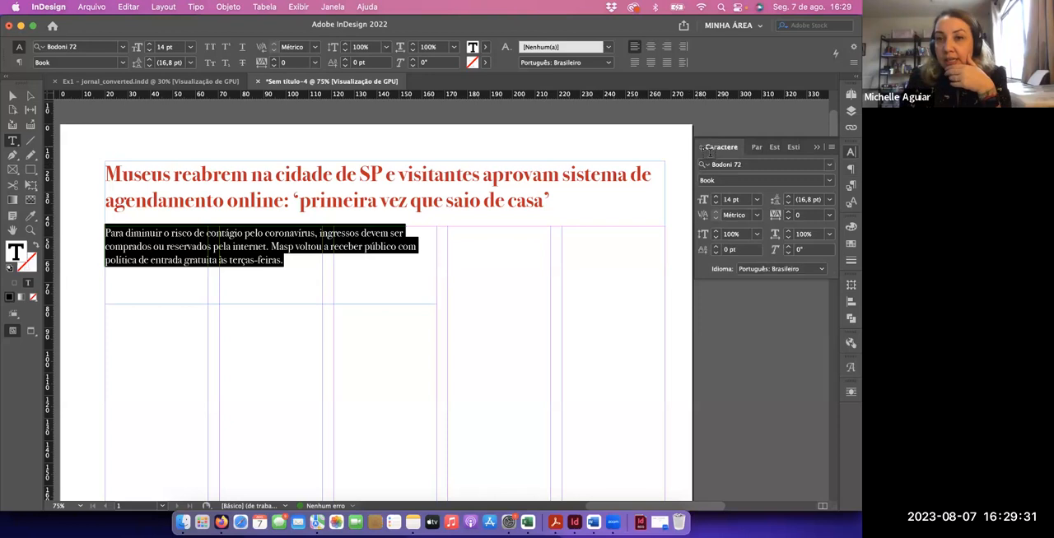
pyautogui.click(828, 182)
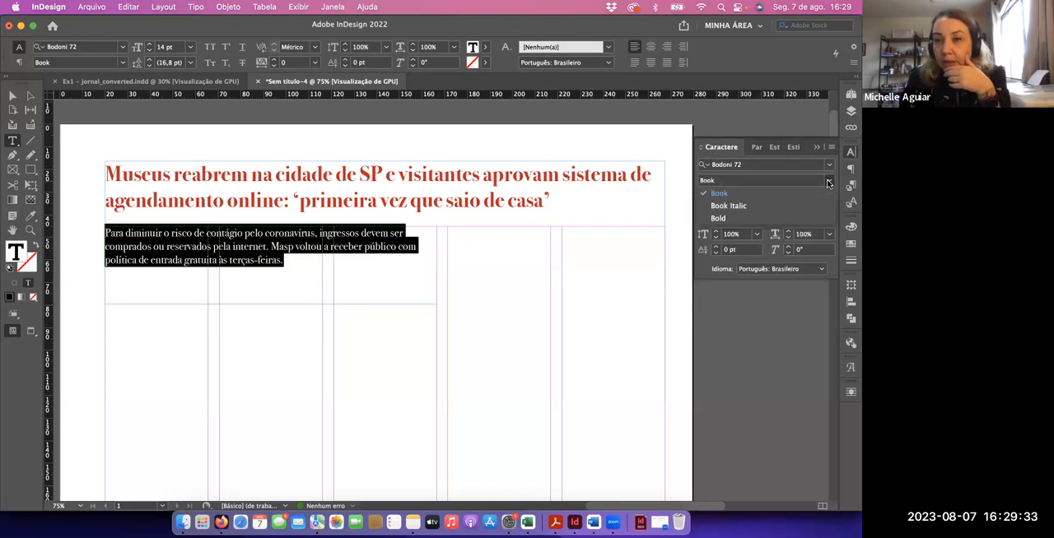
pyautogui.click(789, 205)
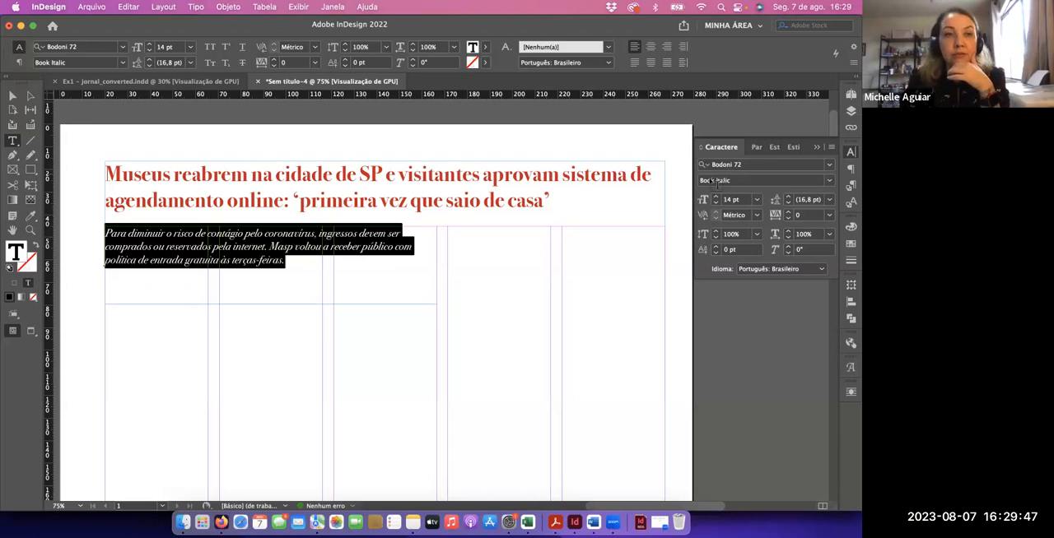
# Shorten the Gravata text frame to about 23 mm high and fit the frame to its content
pyautogui.click(13, 95)
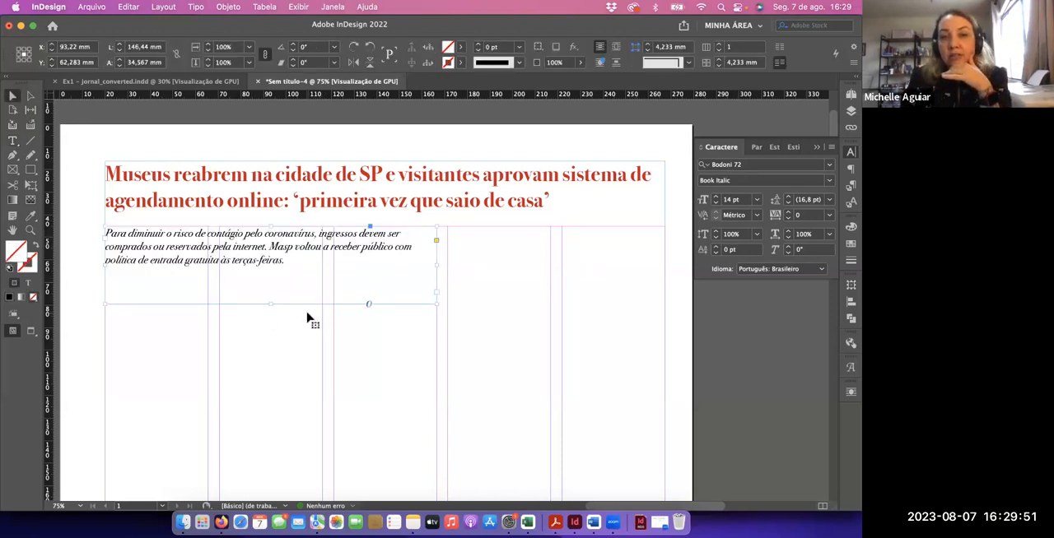
pyautogui.moveTo(268, 305); pyautogui.dragTo(270, 276)
pyautogui.moveTo(436, 252)
pyautogui.mouseDown()
pyautogui.moveTo(665, 251)
pyautogui.moveTo(436, 262)
pyautogui.mouseUp()
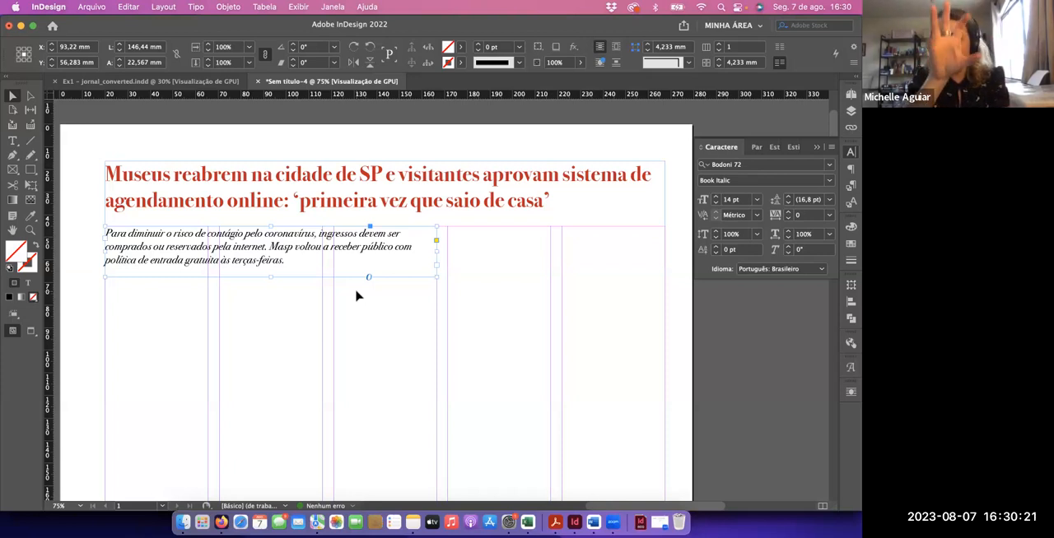
pyautogui.press('super+alt+c')
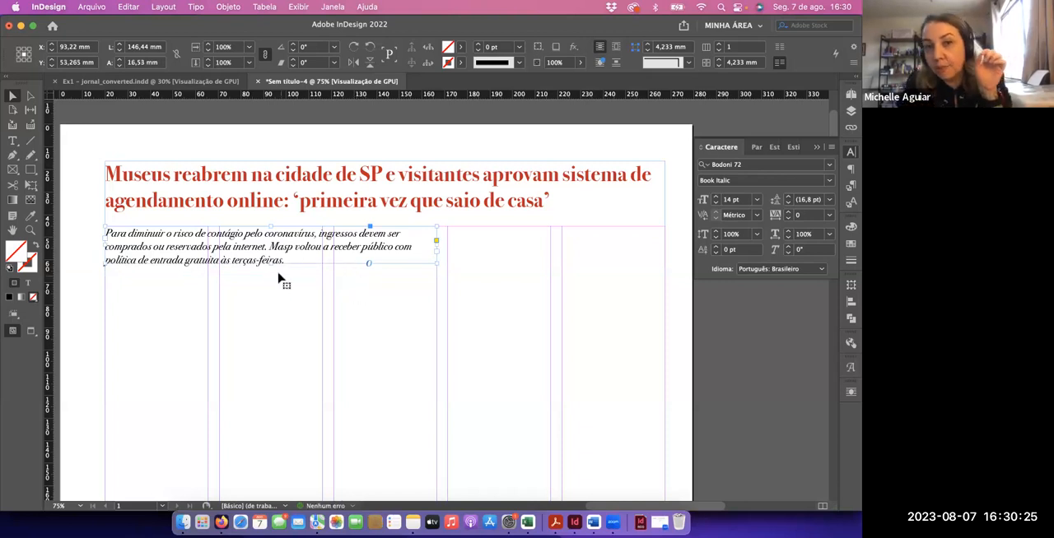
# Stretch the Gravata frame to 75 mm high, fit it to its content again, and deselect it
pyautogui.moveTo(271, 284); pyautogui.dragTo(286, 397)
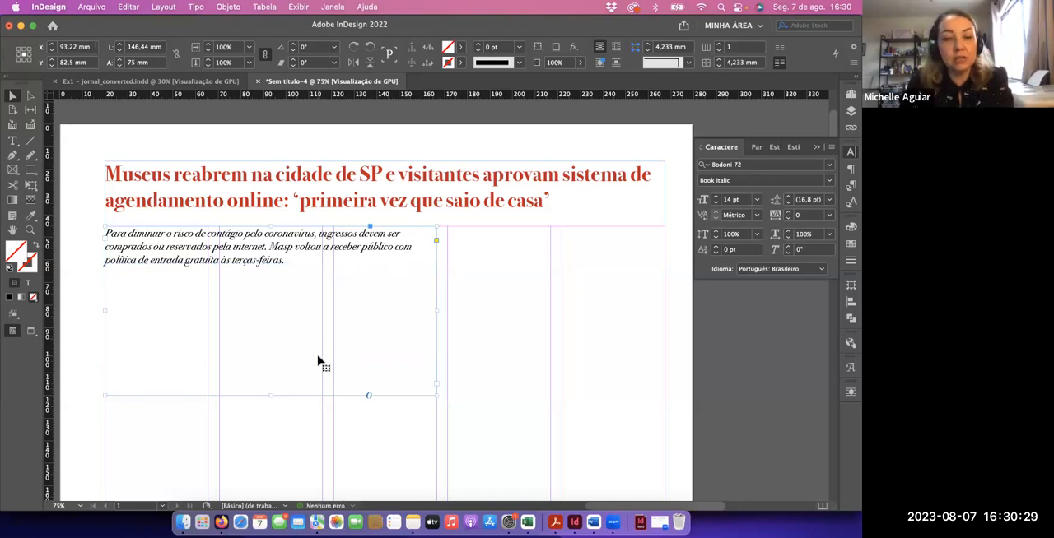
pyautogui.press('super+alt+c')
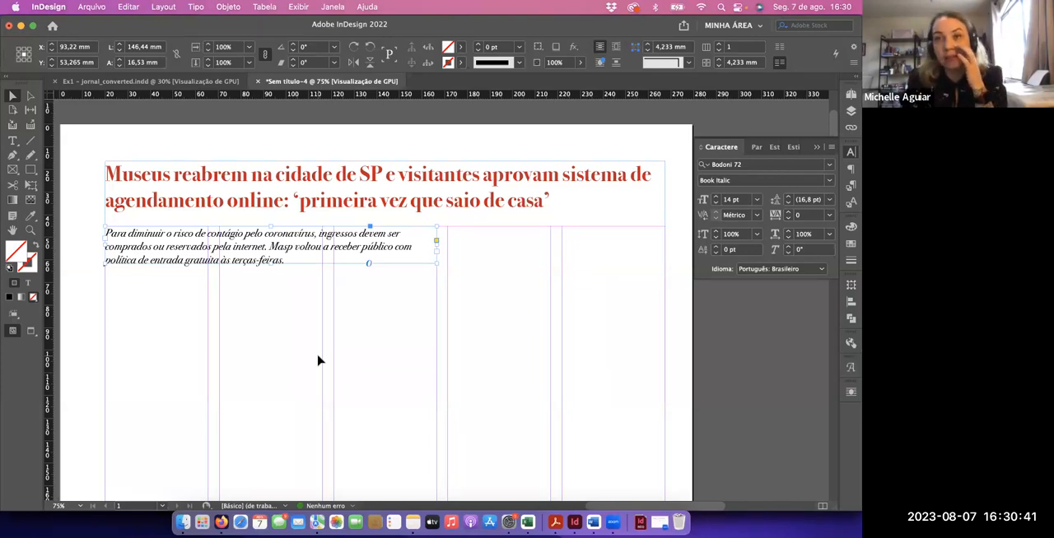
pyautogui.click(358, 358)
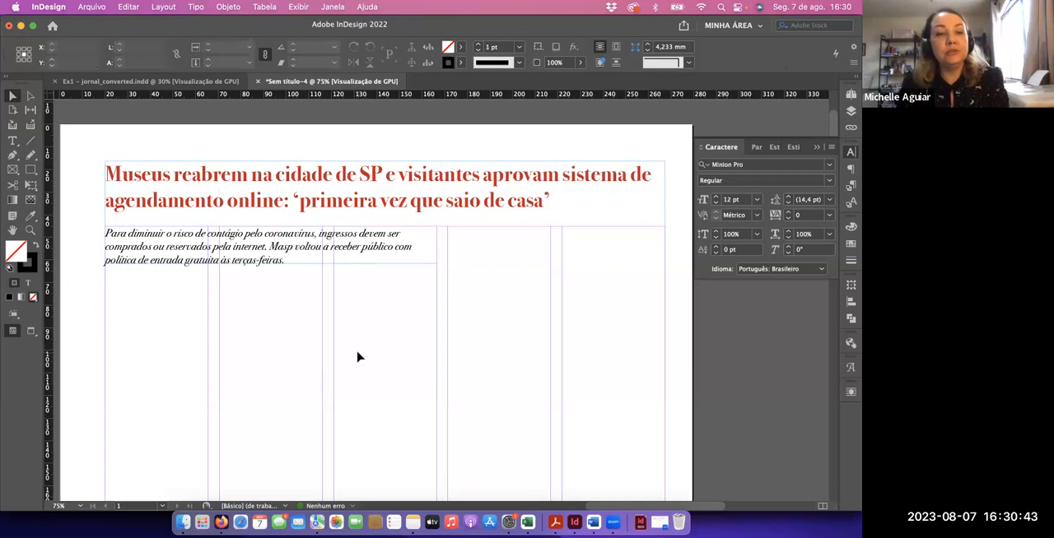
# Copy the two lines under Créditos from the exercise text in Firefox and paste them into a new InDesign text frame atop the fifth column
pyautogui.press('super+Tab')
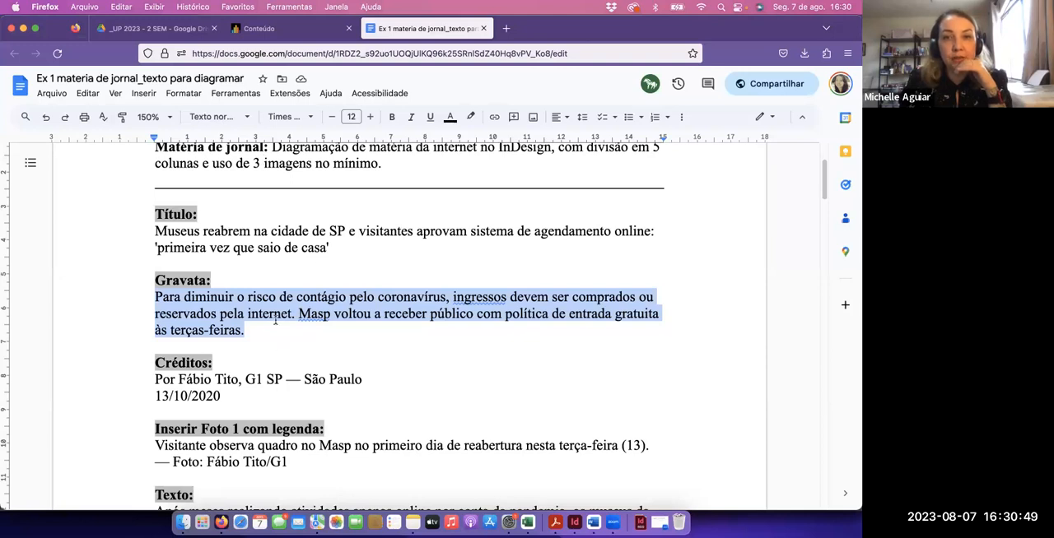
pyautogui.moveTo(221, 396); pyautogui.dragTo(150, 381)
pyautogui.press('super+c')
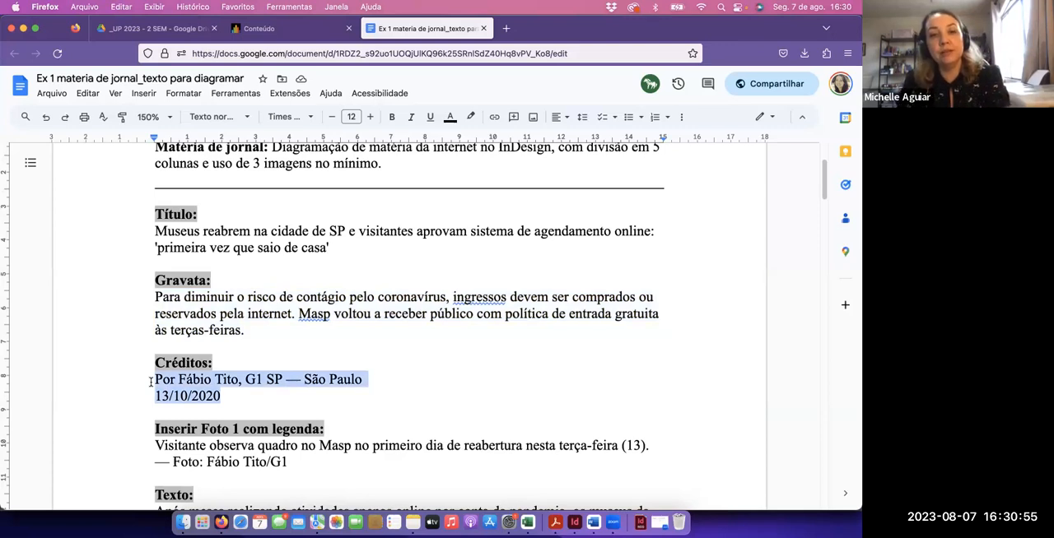
pyautogui.press('super+Tab')
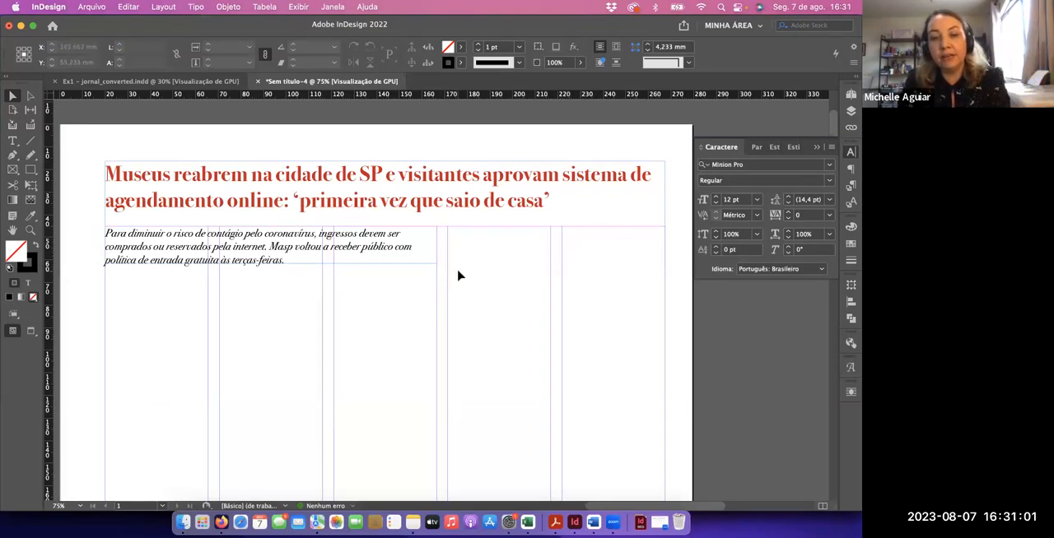
pyautogui.press('t')
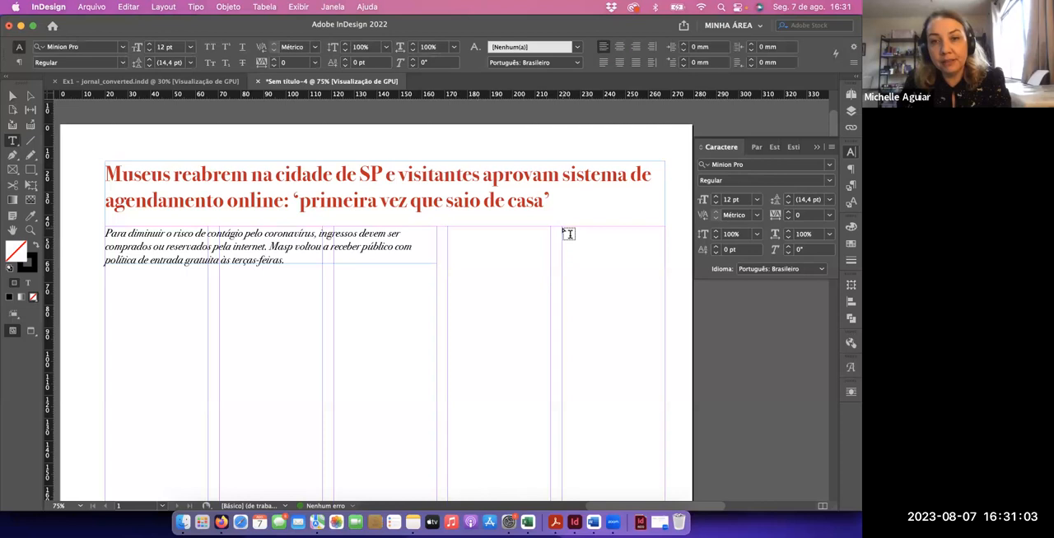
pyautogui.moveTo(562, 263); pyautogui.dragTo(665, 227)
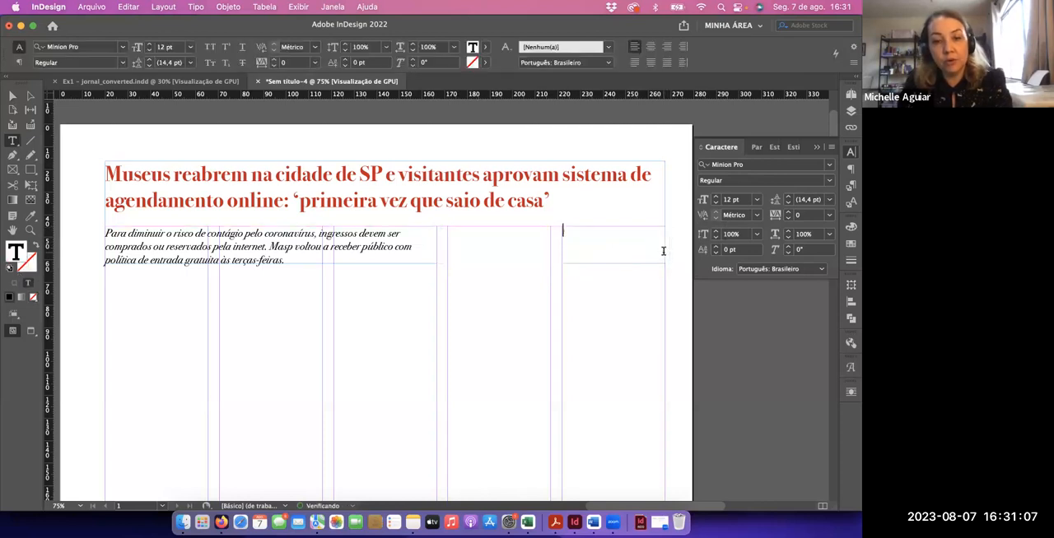
pyautogui.press('super+v')
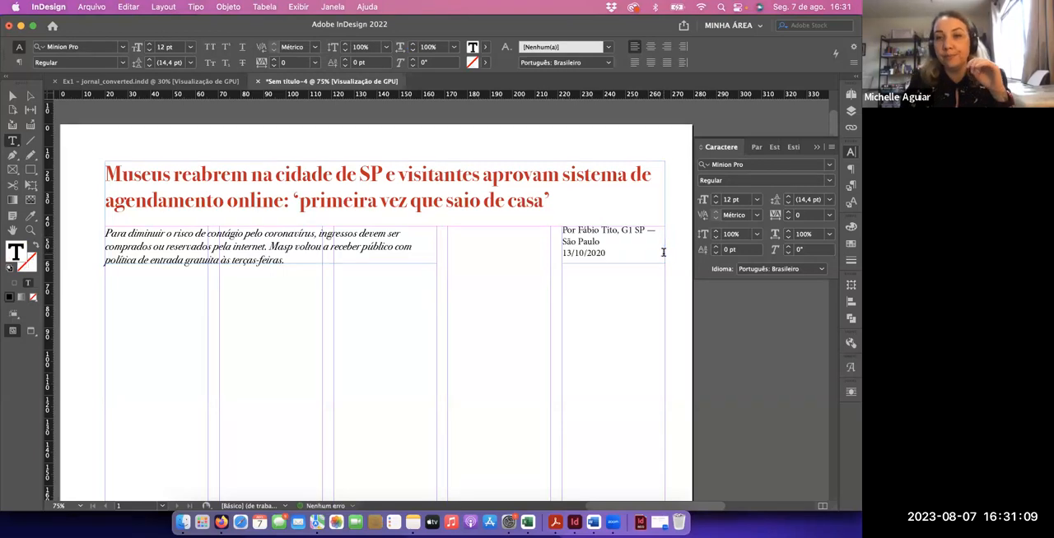
# Set all the credits text in the fifth column to 9 pt
pyautogui.click(648, 256)
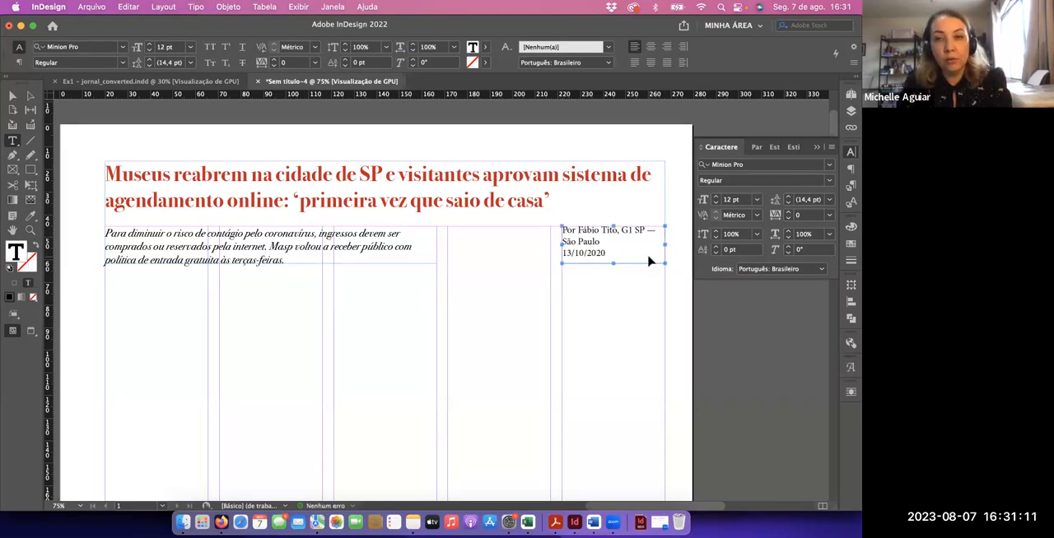
pyautogui.press('super+a')
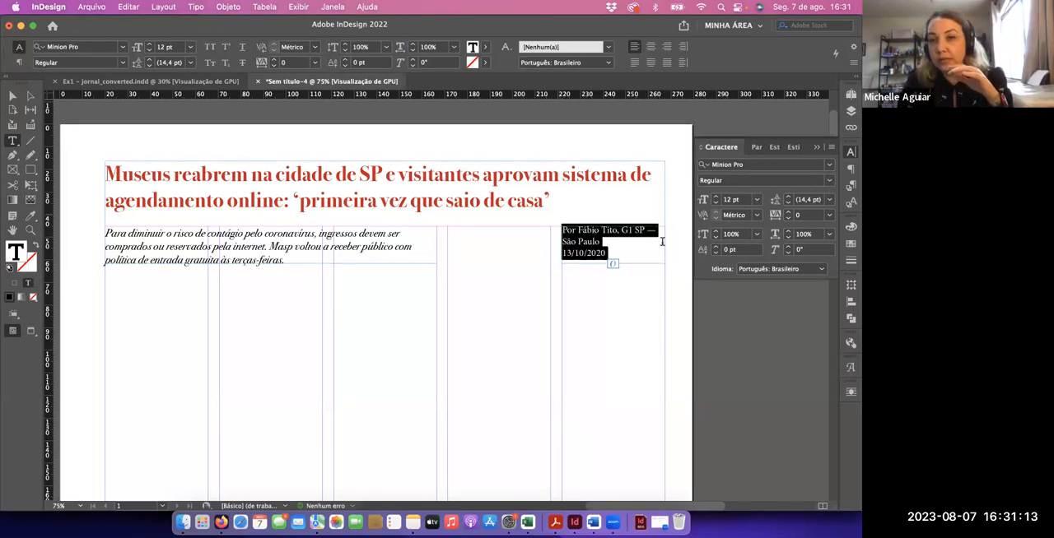
pyautogui.click(715, 203)
pyautogui.click(716, 204)
pyautogui.click(716, 204)
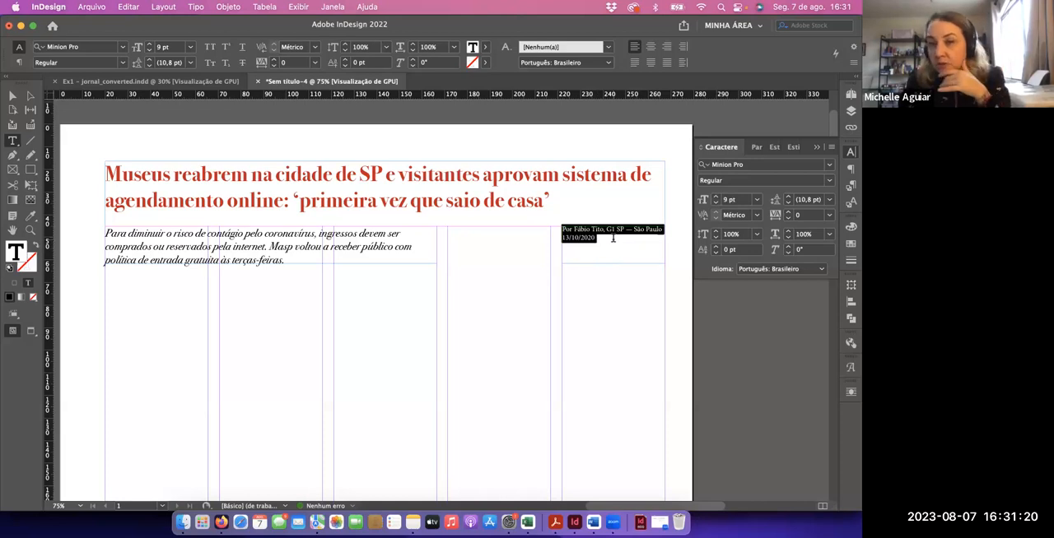
# Set the selected credits text to the Bodoni 72 Book font at 9 pt
pyautogui.click(828, 167)
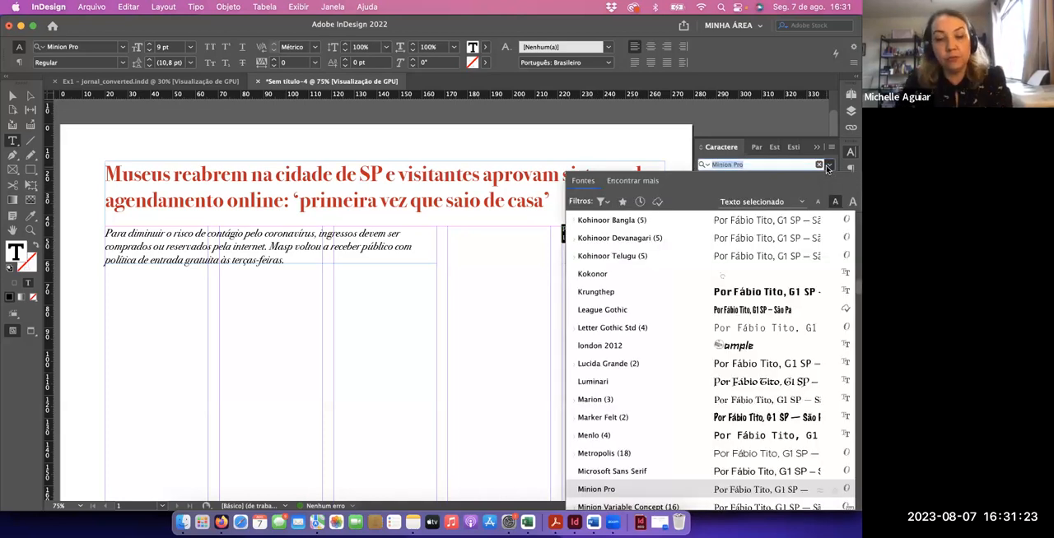
pyautogui.write('bod')
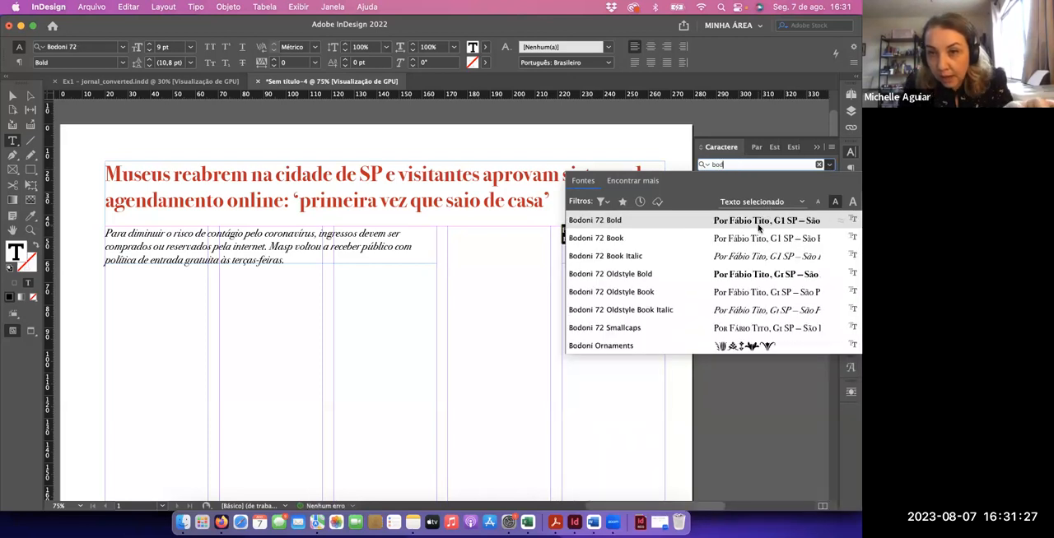
pyautogui.click(751, 239)
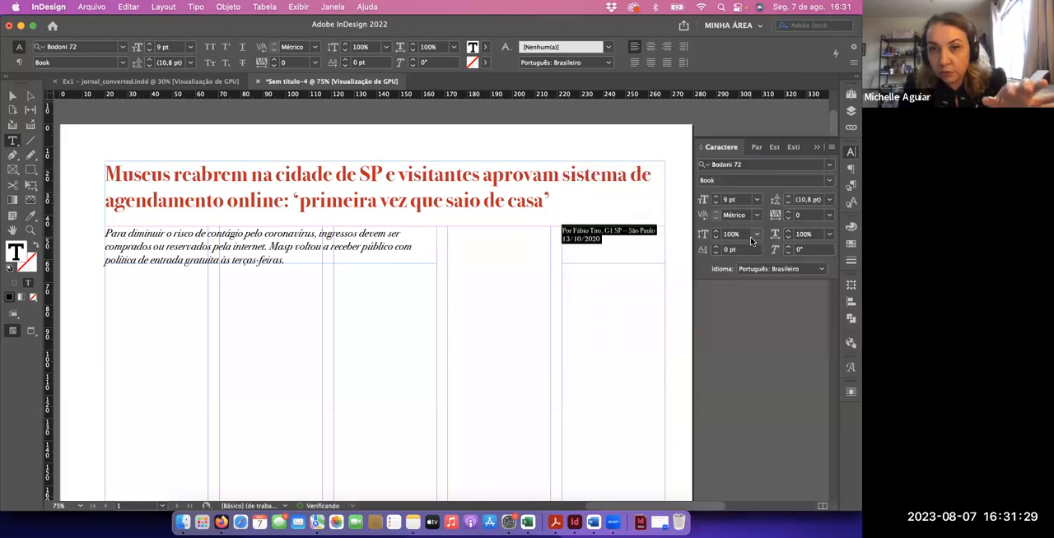
pyautogui.click(716, 198)
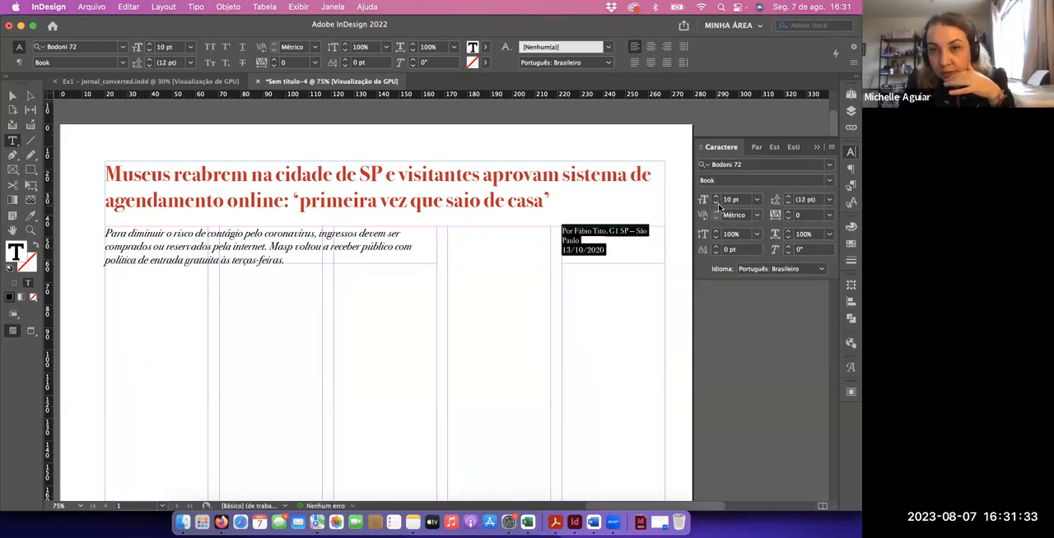
pyautogui.click(716, 204)
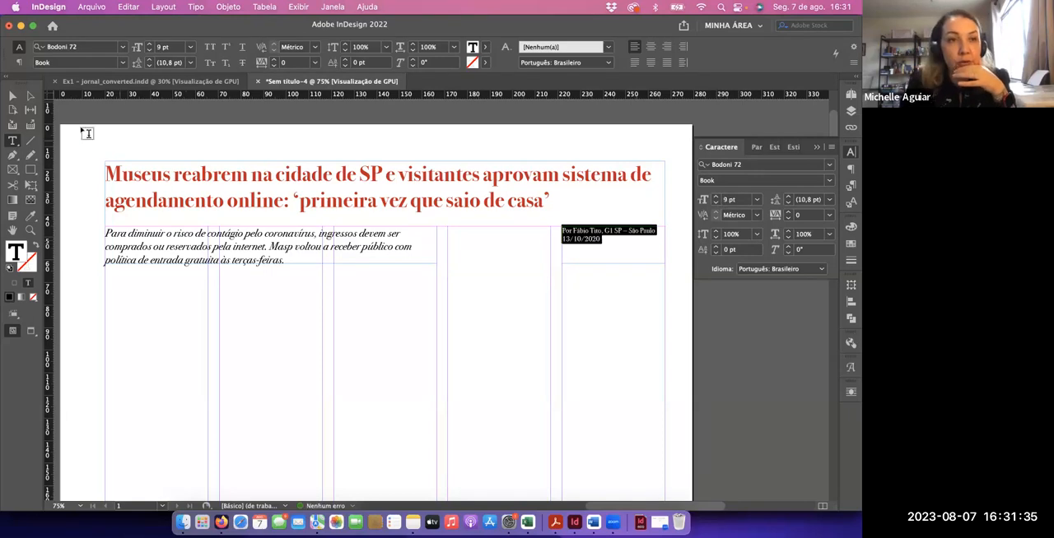
# Fit the credits text frame to its content and deselect it
pyautogui.click(12, 95)
pyautogui.click(620, 316)
pyautogui.click(629, 260)
pyautogui.press('super+alt+c')
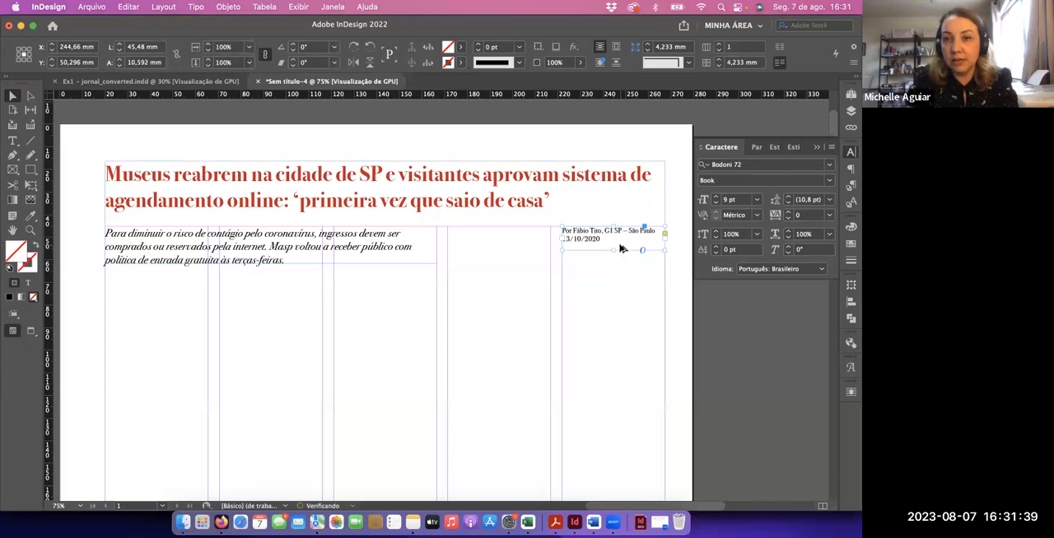
pyautogui.doubleClick(616, 243)
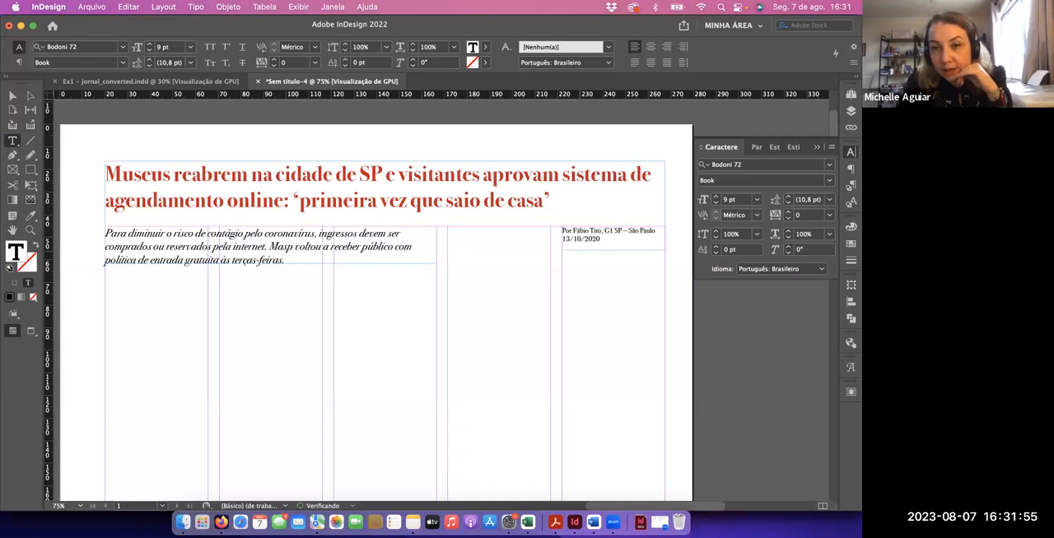
pyautogui.click(13, 98)
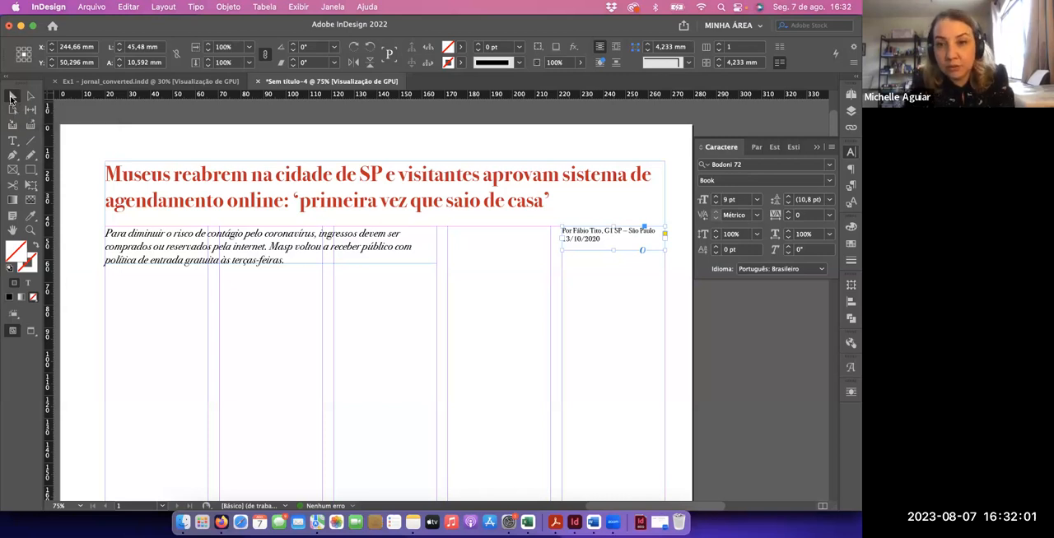
pyautogui.press('super+alt+c')
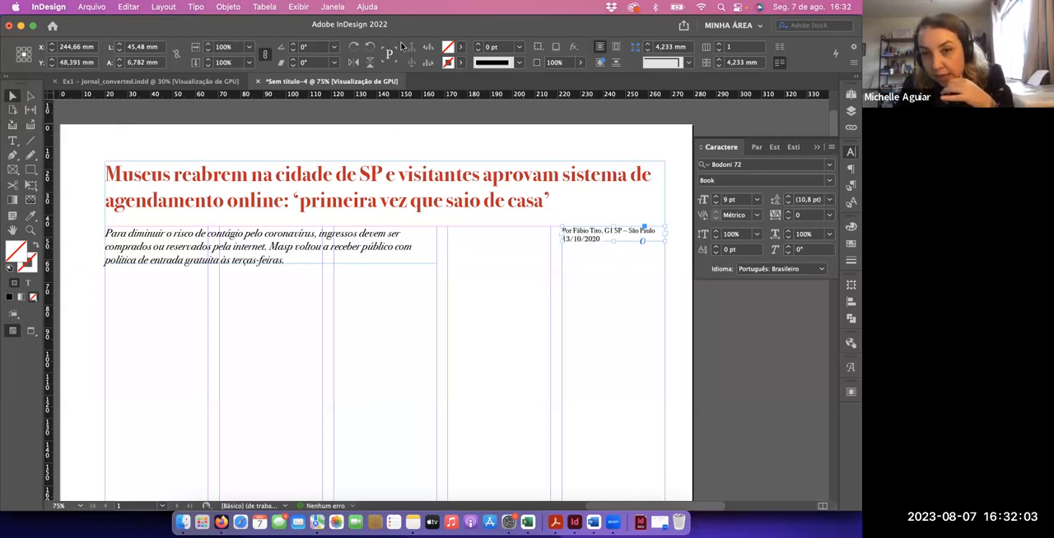
pyautogui.click(615, 278)
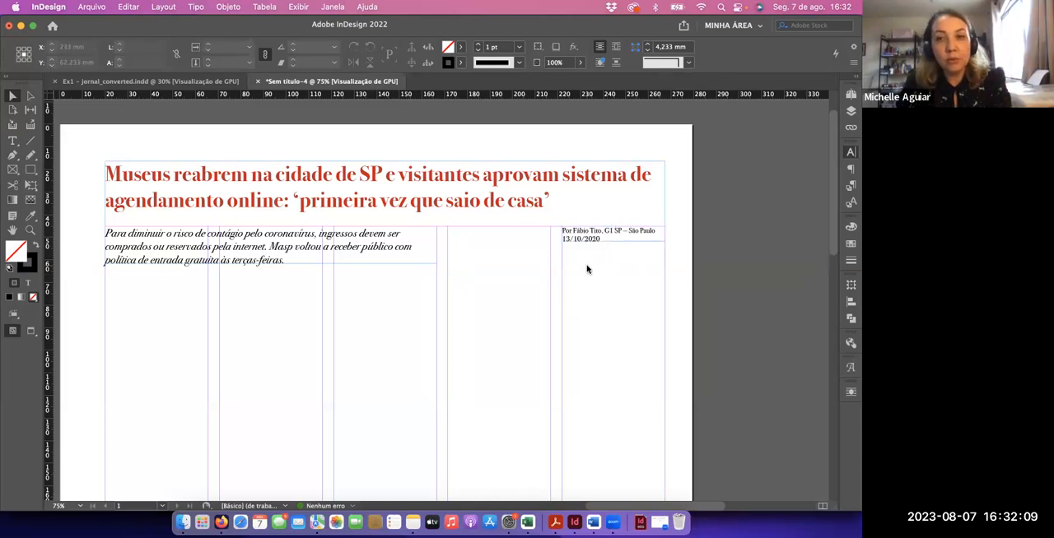
# Switch to Firefox, open Ex1_foto 1.jpg from the course's exercise attachments, copy the image, and close the photo's page
pyautogui.press('super+Tab')
pyautogui.scroll(-5, 362, 304)
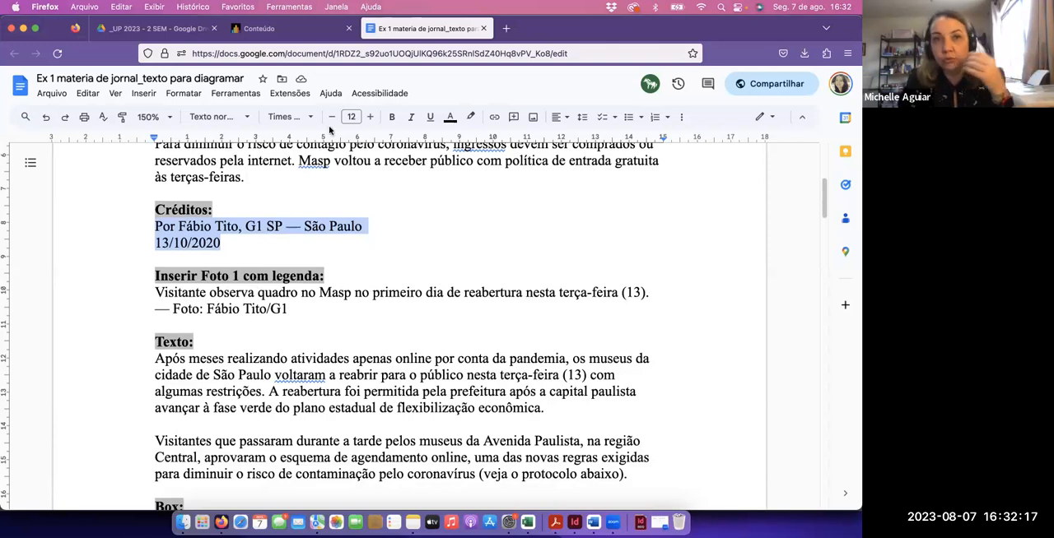
pyautogui.click(289, 29)
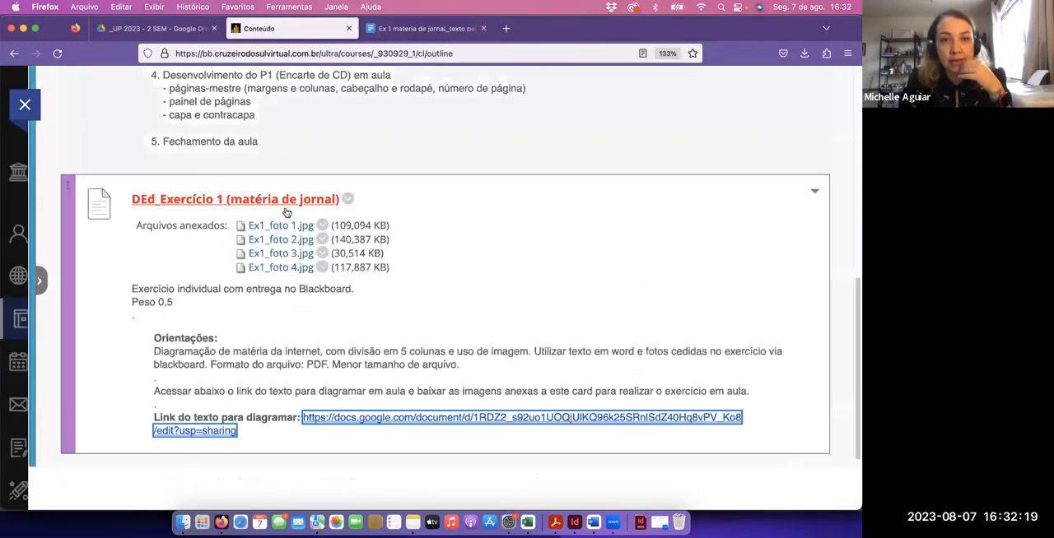
pyautogui.click(289, 227)
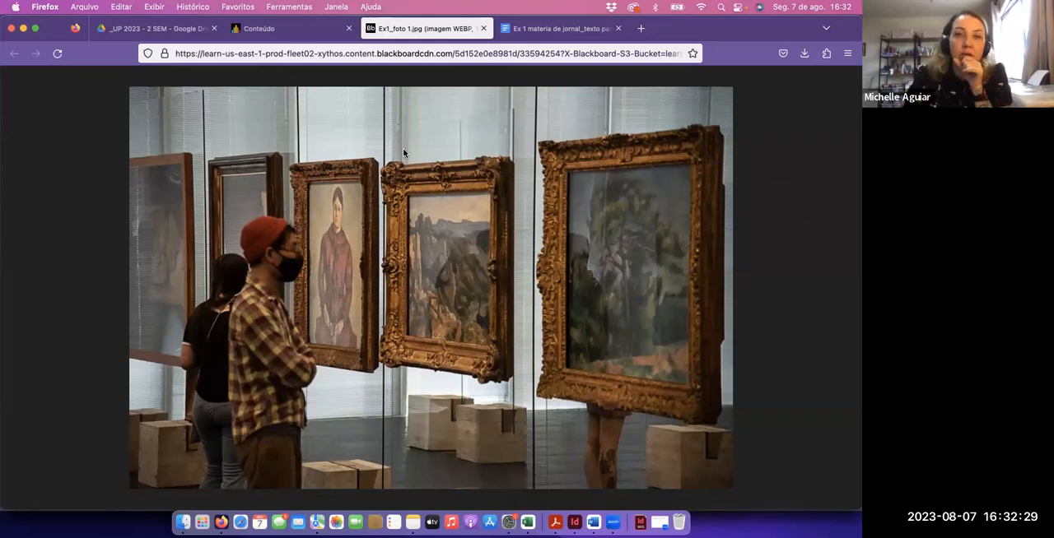
pyautogui.rightClick(393, 235)
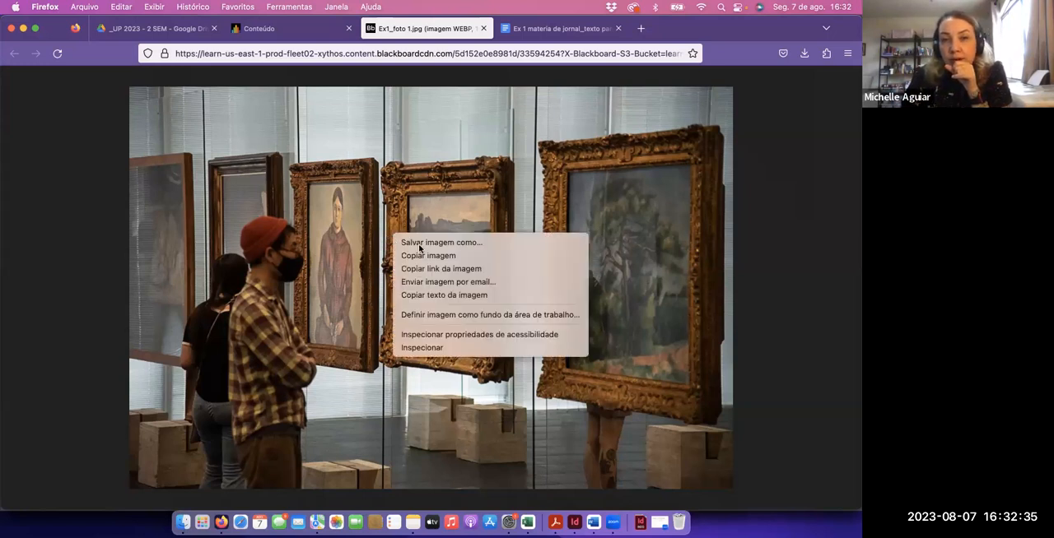
pyautogui.click(426, 256)
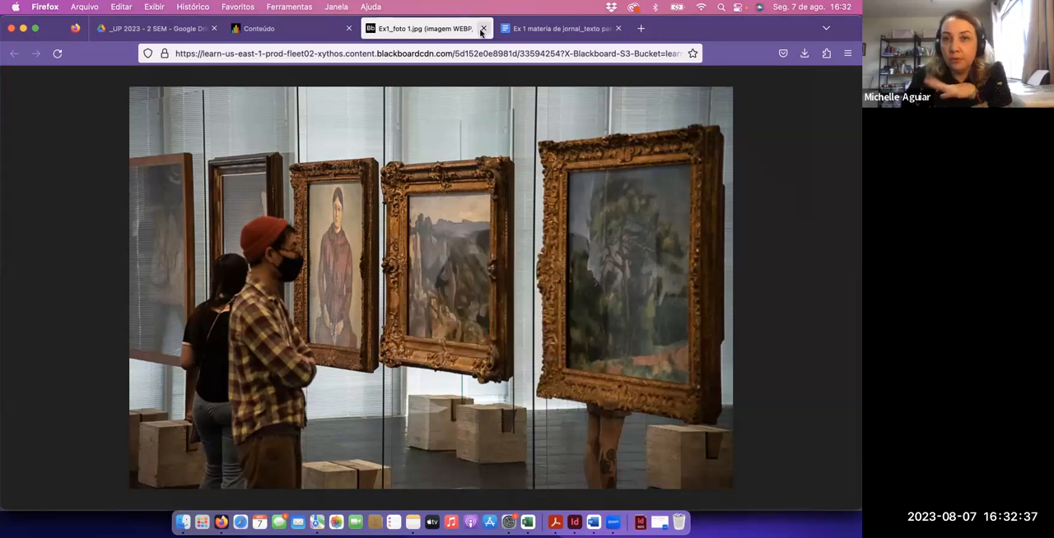
pyautogui.click(482, 29)
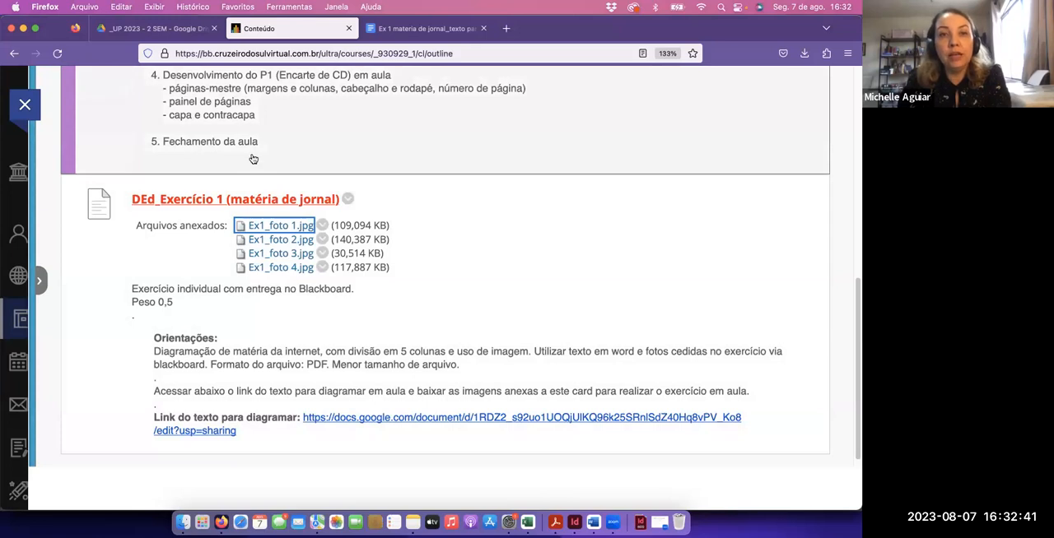
# Return to InDesign, paste the copied photo into the new document, and move it down below the headline and subheading
pyautogui.press('super+Tab')
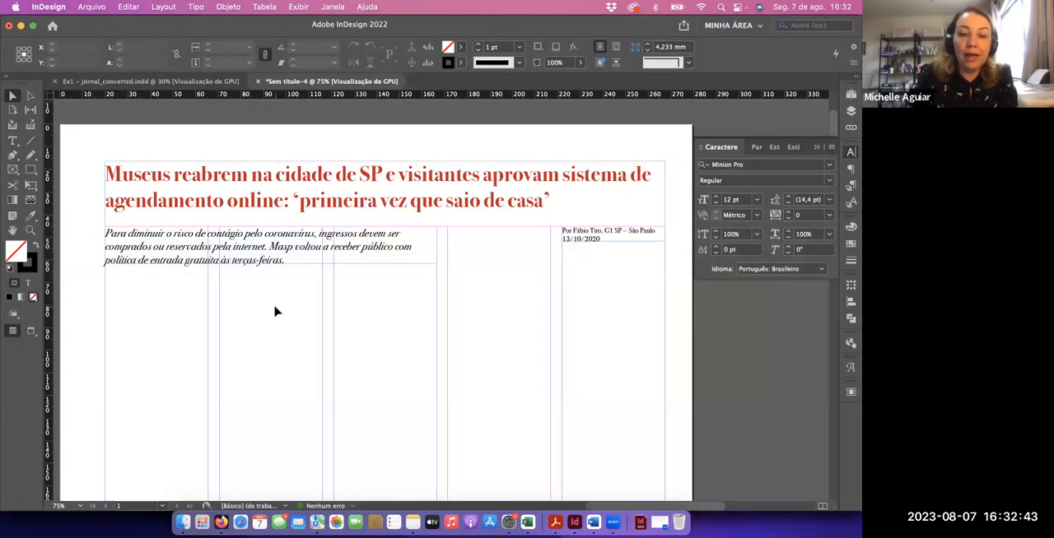
pyautogui.press('super+v')
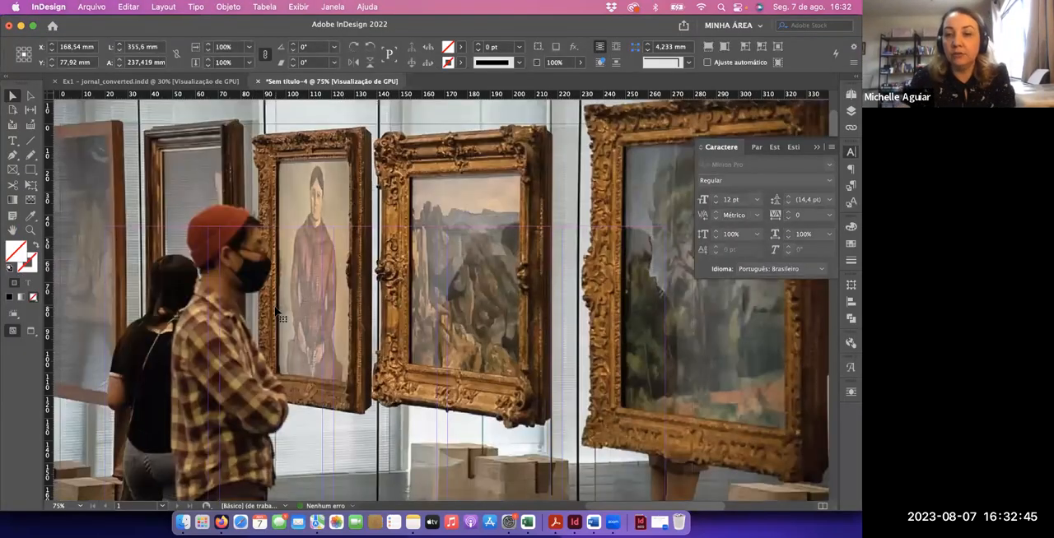
pyautogui.press('super+minus')
pyautogui.press('super+minus')
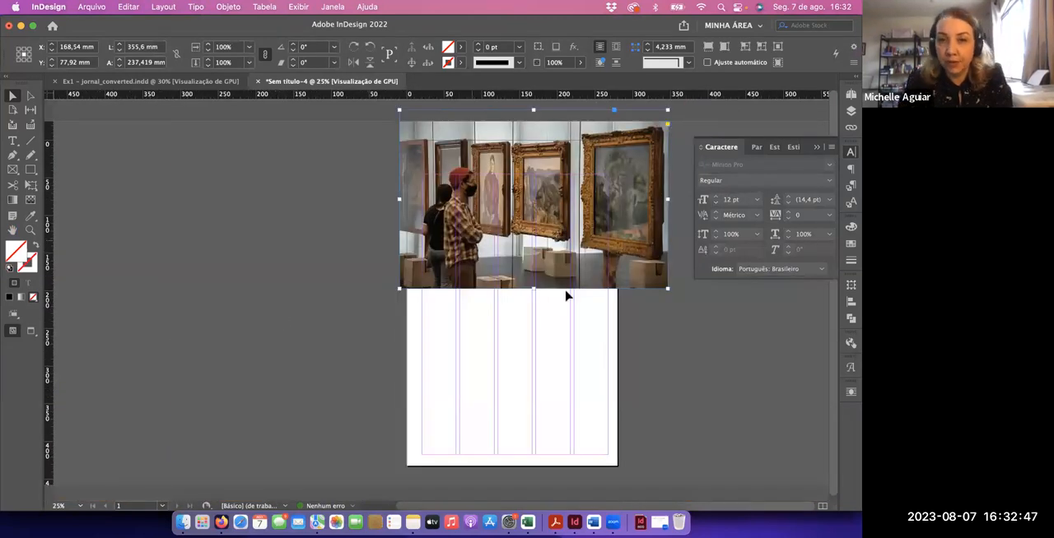
pyautogui.click(532, 312)
pyautogui.moveTo(511, 257); pyautogui.dragTo(494, 369)
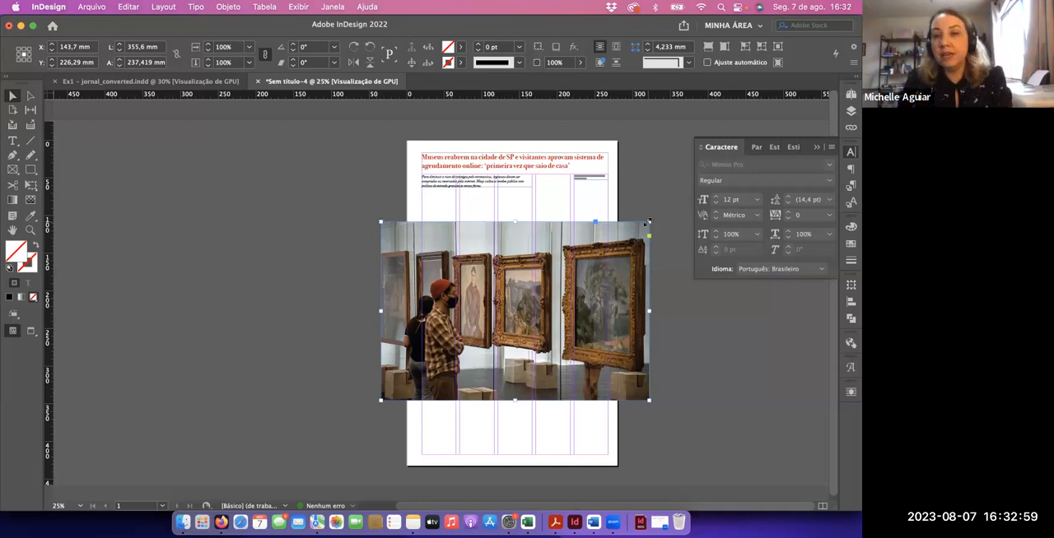
# Try to reduce the photo by shrinking only its frame to about 190 × 127 mm, and undo the crop
pyautogui.moveTo(648, 221); pyautogui.dragTo(523, 322)
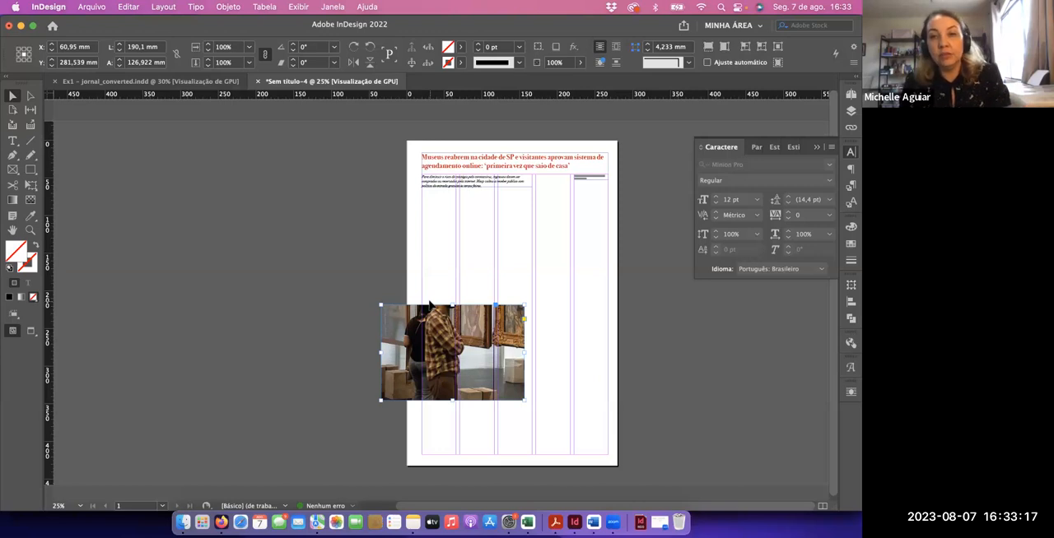
pyautogui.press('super+alt+c')
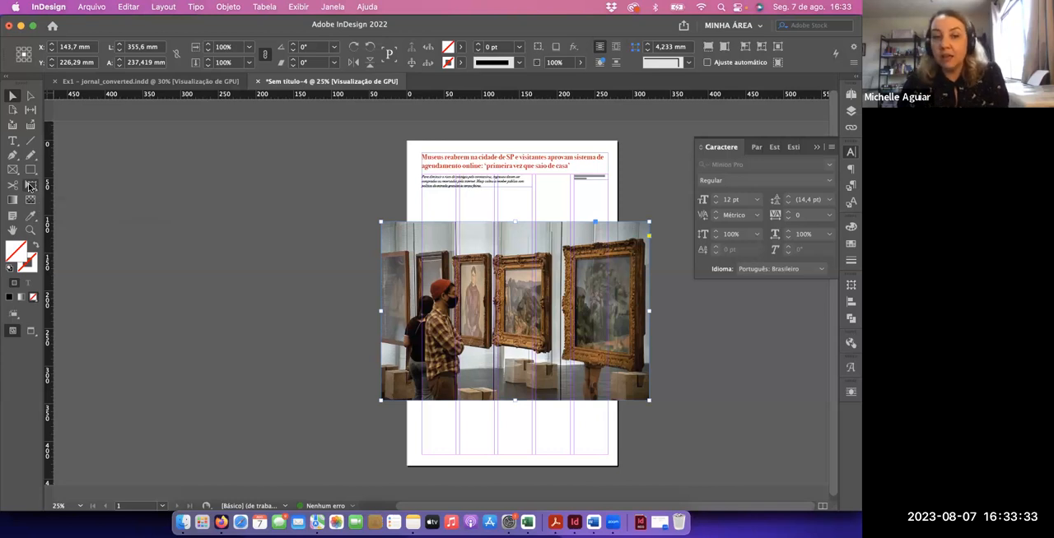
# Scale the photo proportionally with the Free Transform tool to about 203 mm wide and move it to the left margin beneath the subheading
pyautogui.click(30, 187)
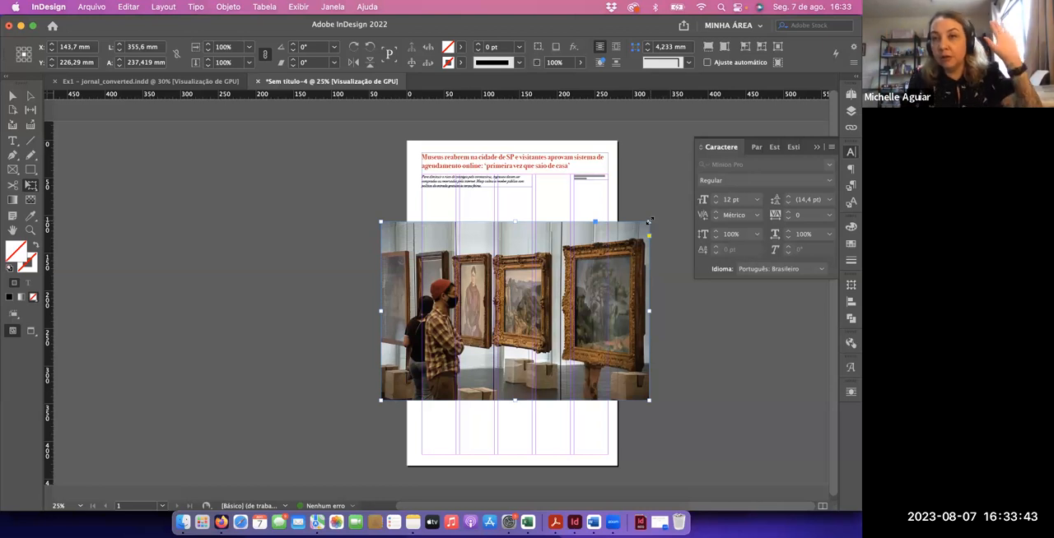
pyautogui.moveTo(648, 221); pyautogui.dragTo(495, 261)
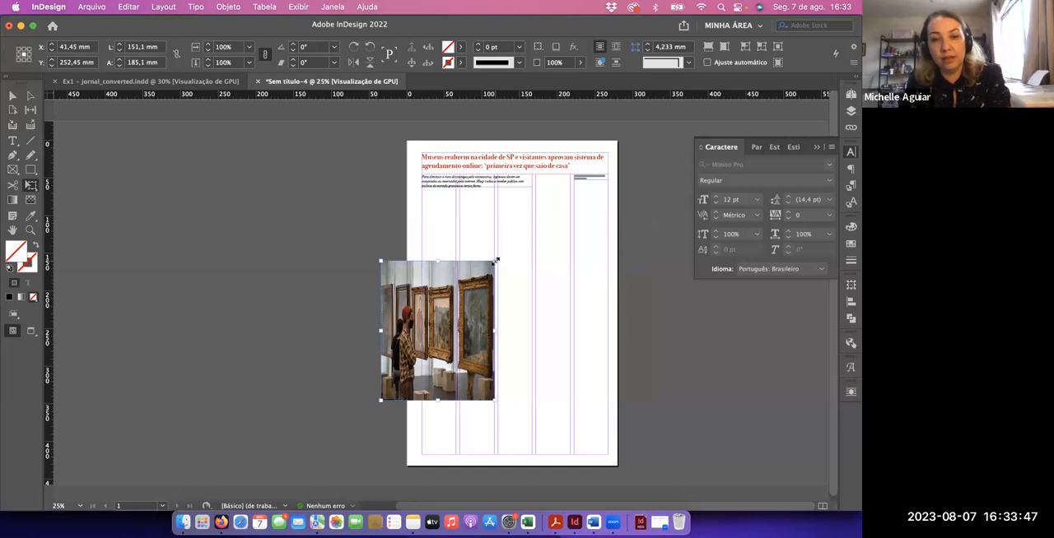
pyautogui.press('super+z')
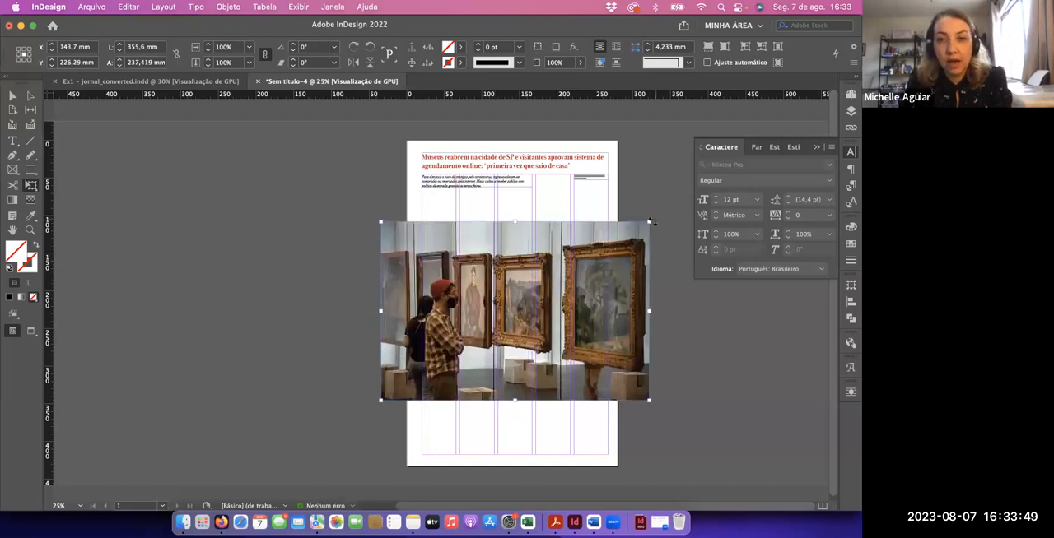
pyautogui.moveTo(649, 222); pyautogui.dragTo(531, 298)
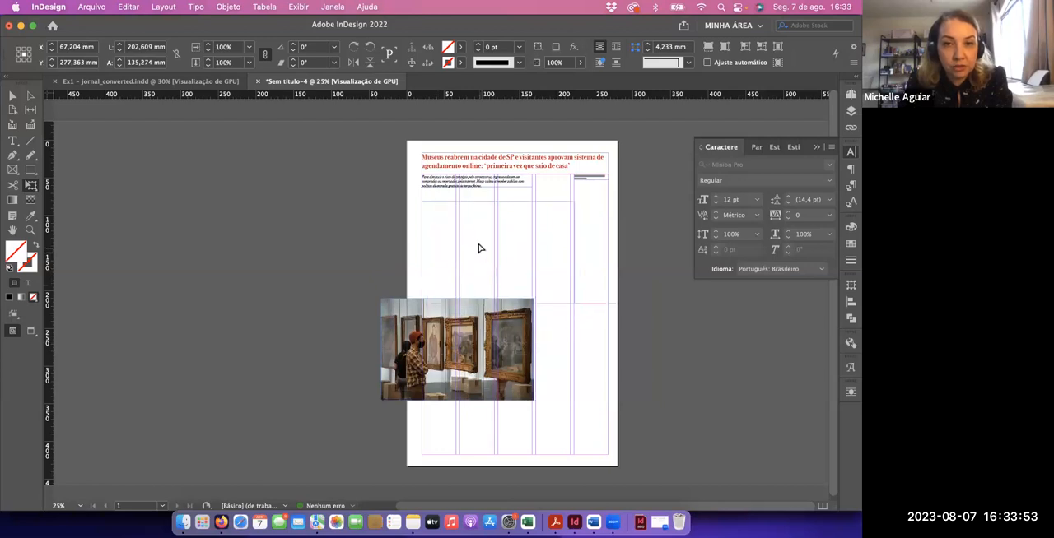
pyautogui.moveTo(479, 244); pyautogui.dragTo(479, 245)
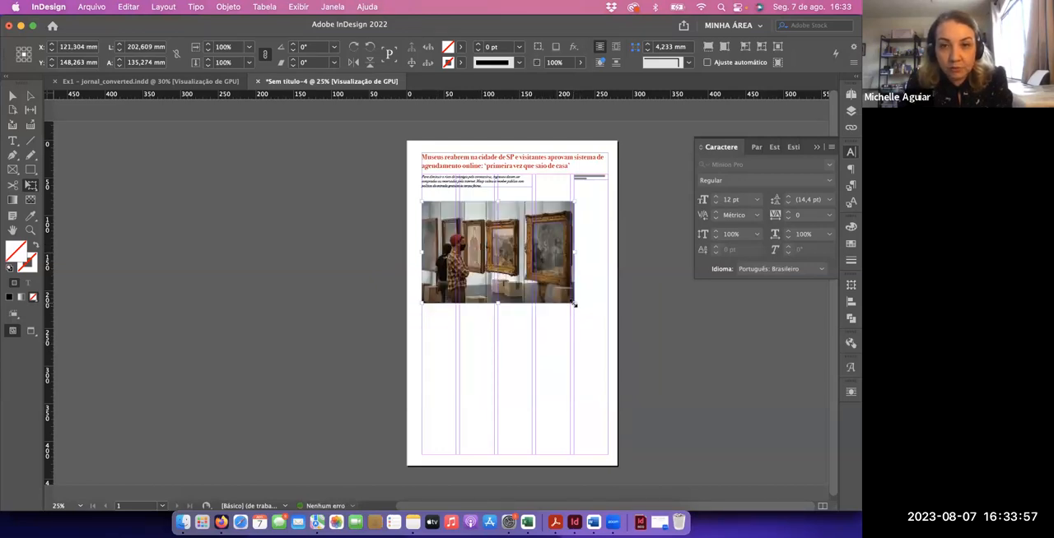
# Scale the photo down proportionally to about 145 mm wide, within the first three columns, and move it up closer to the subheading
pyautogui.moveTo(574, 303); pyautogui.dragTo(541, 287)
pyautogui.press('super+equal')
pyautogui.press('super+equal')
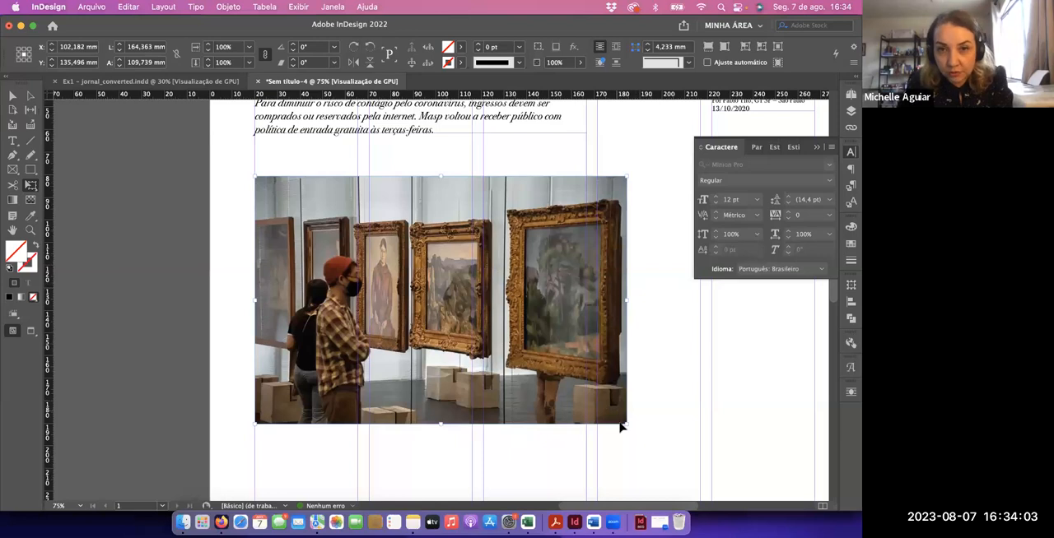
pyautogui.moveTo(625, 422); pyautogui.dragTo(597, 404)
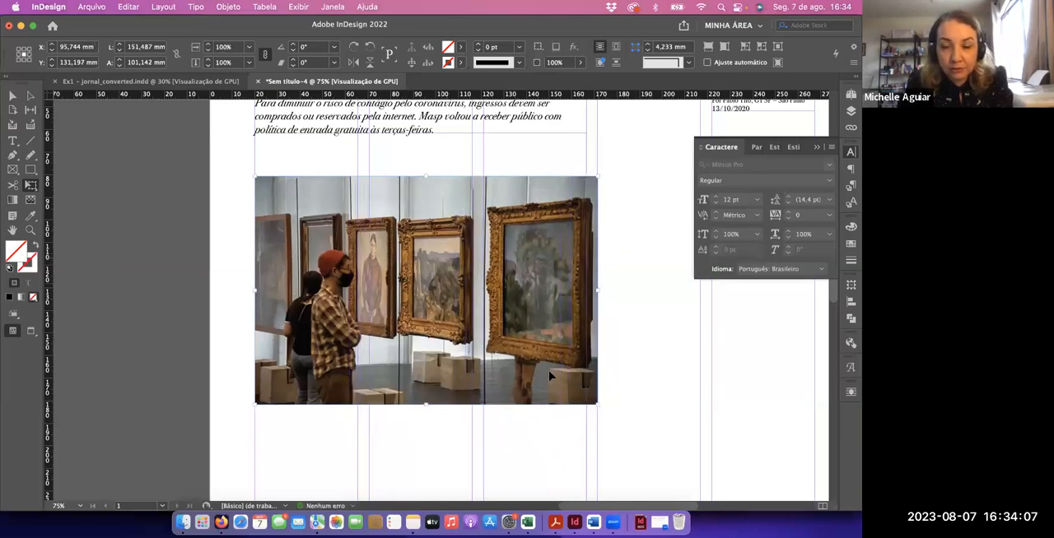
pyautogui.moveTo(590, 398); pyautogui.dragTo(581, 394)
pyautogui.moveTo(426, 347); pyautogui.dragTo(426, 318)
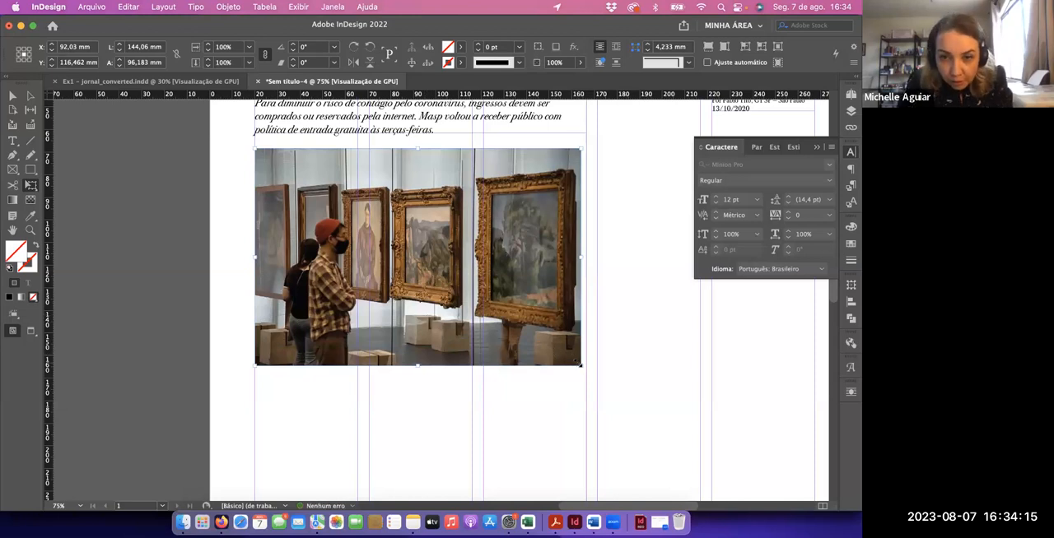
pyautogui.moveTo(581, 365); pyautogui.dragTo(583, 369)
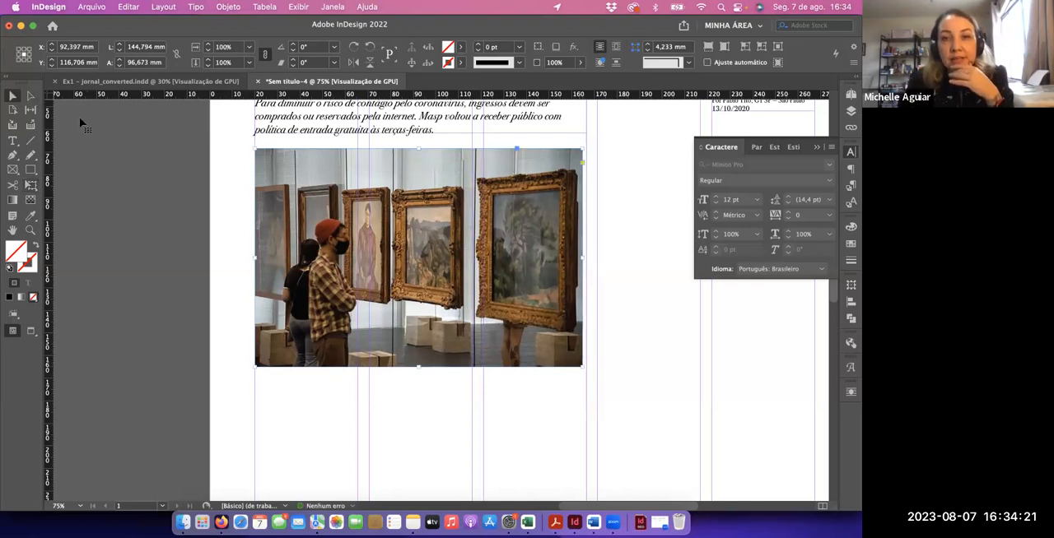
# Crop the photo's frame from the right to the end of the second column, and compare with the layout in Ex1 – jornal_converted.indd
pyautogui.click(581, 339)
pyautogui.click(582, 313)
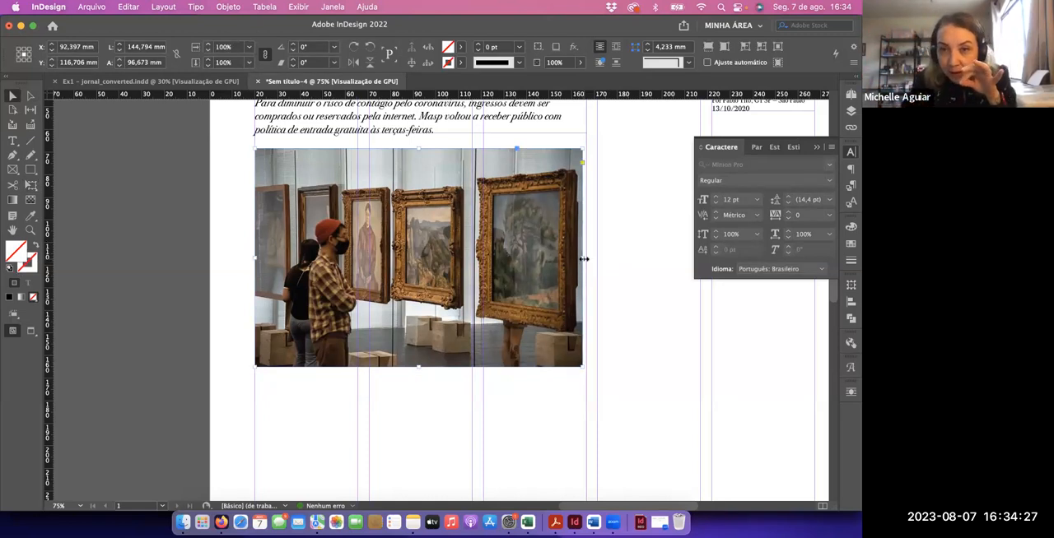
pyautogui.moveTo(582, 257); pyautogui.dragTo(471, 270)
pyautogui.click(512, 262)
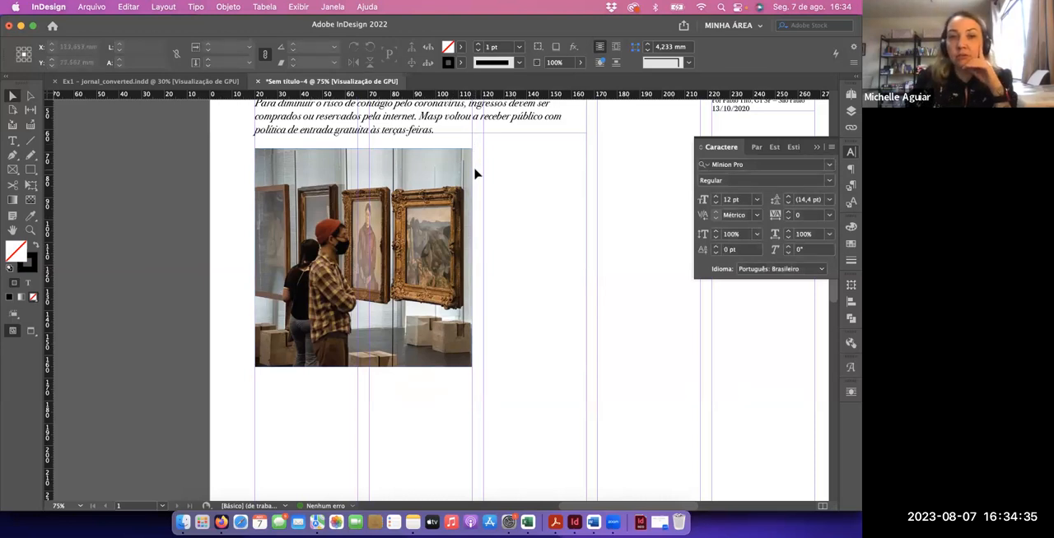
pyautogui.click(148, 82)
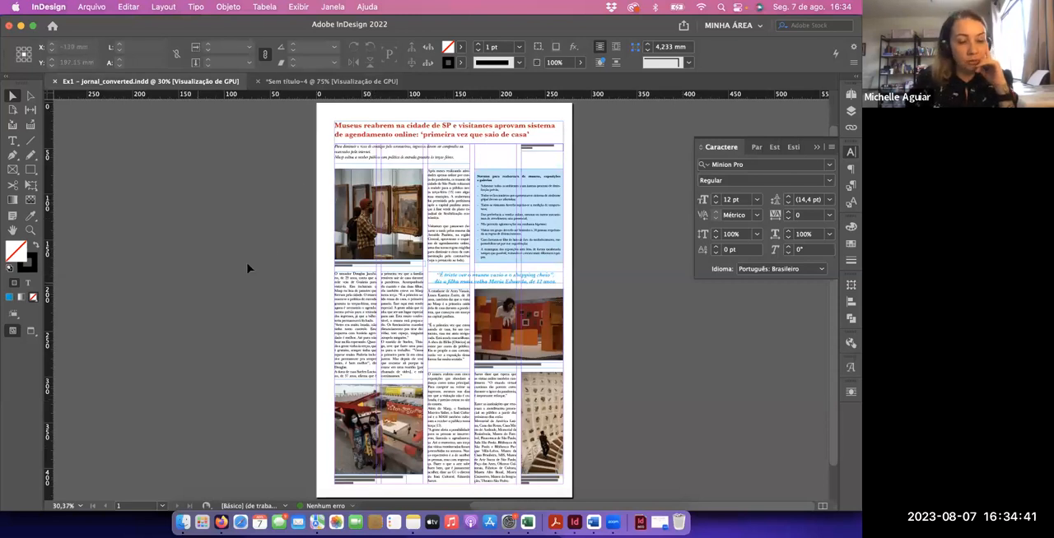
pyautogui.click(300, 82)
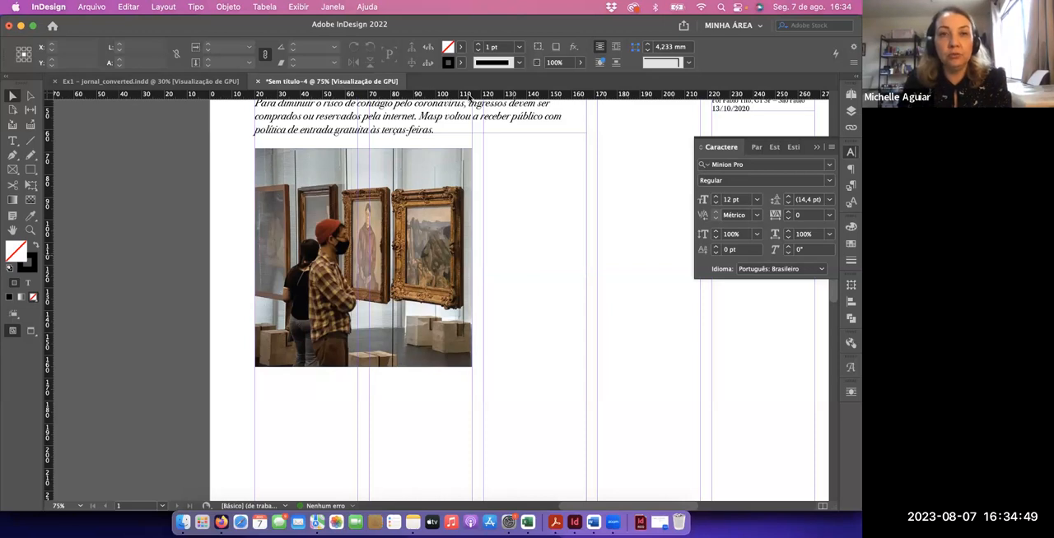
# Copy the photo 1 caption from the Google Docs text and paste it into a new two-column-wide text frame directly beneath the photo in InDesign
pyautogui.press('super+Tab')
pyautogui.click(404, 29)
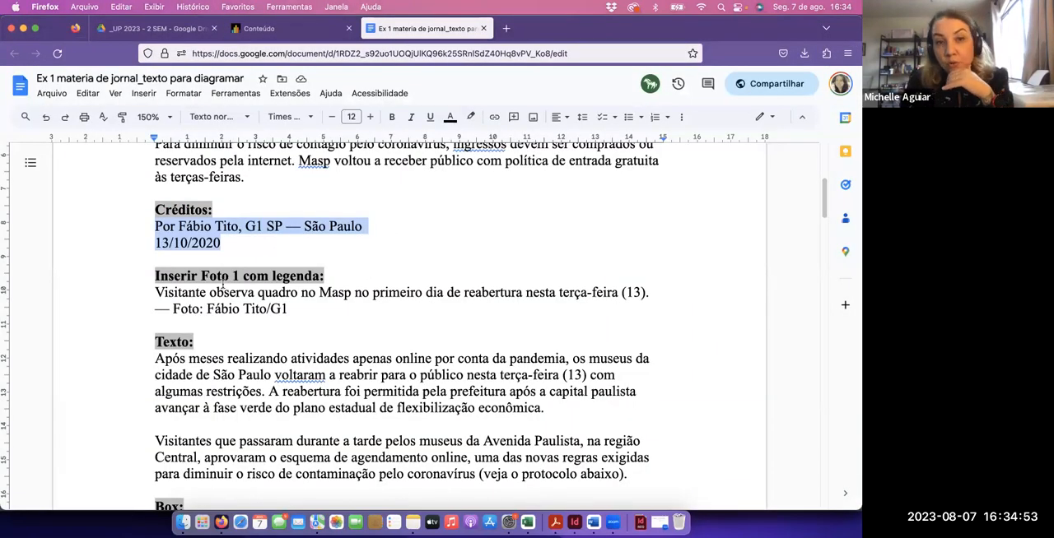
pyautogui.moveTo(152, 291); pyautogui.dragTo(286, 306)
pyautogui.press('super+c')
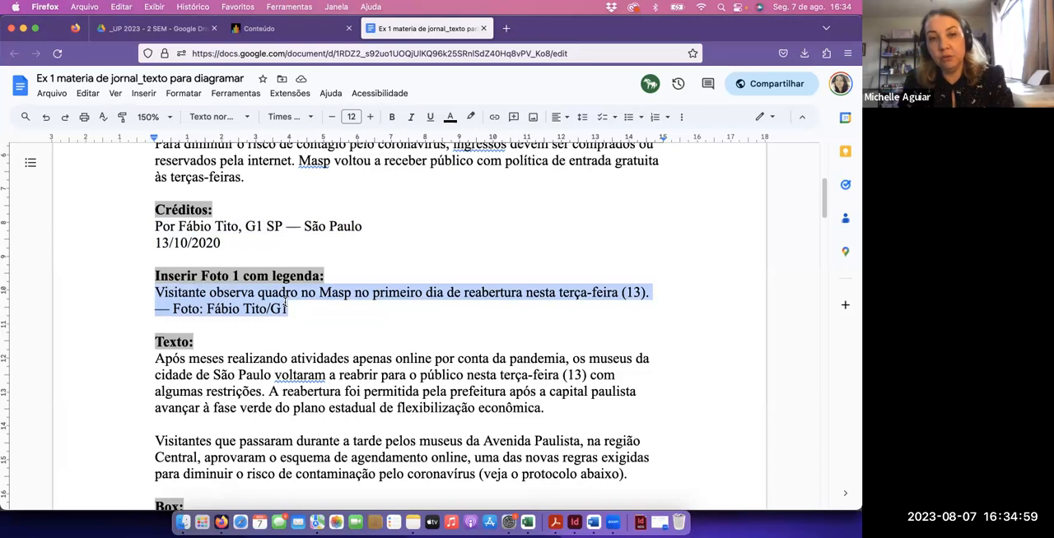
pyautogui.click(260, 28)
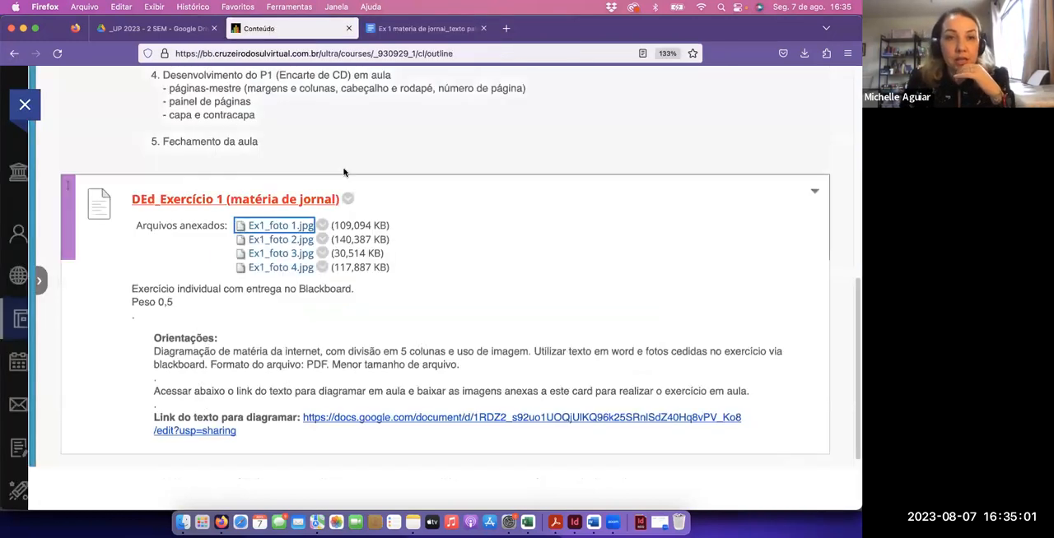
pyautogui.click(424, 28)
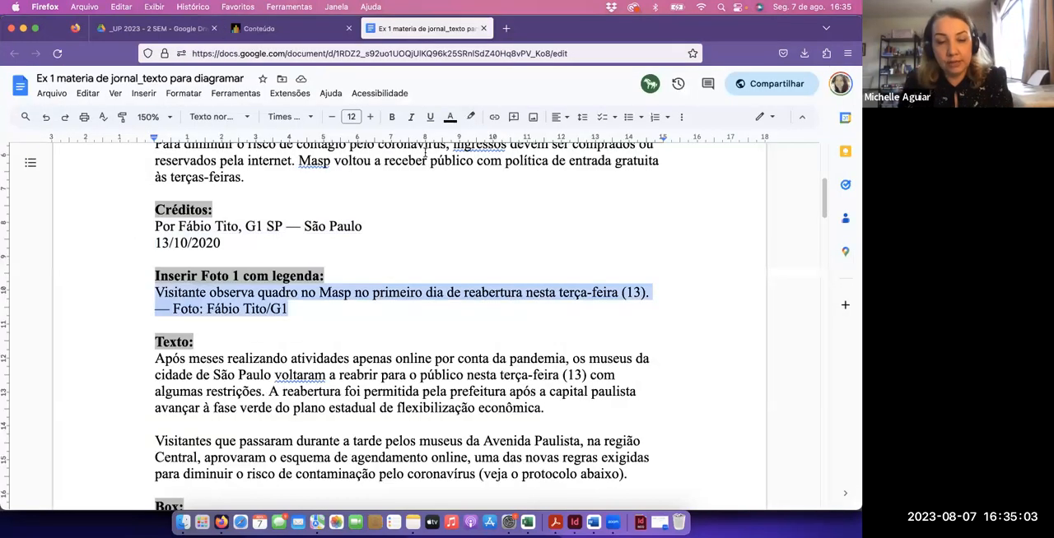
pyautogui.press('super+Tab')
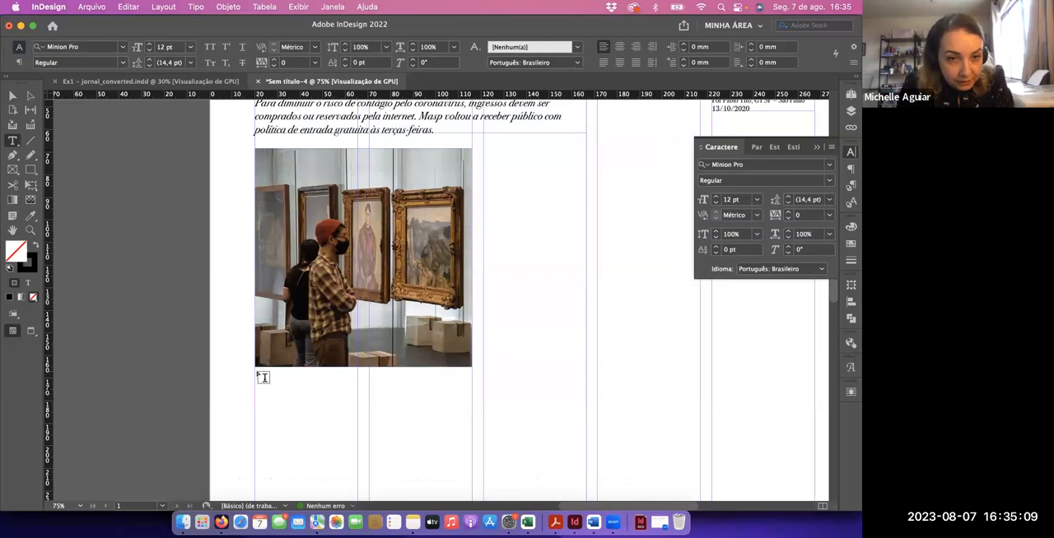
pyautogui.moveTo(255, 370); pyautogui.dragTo(471, 398)
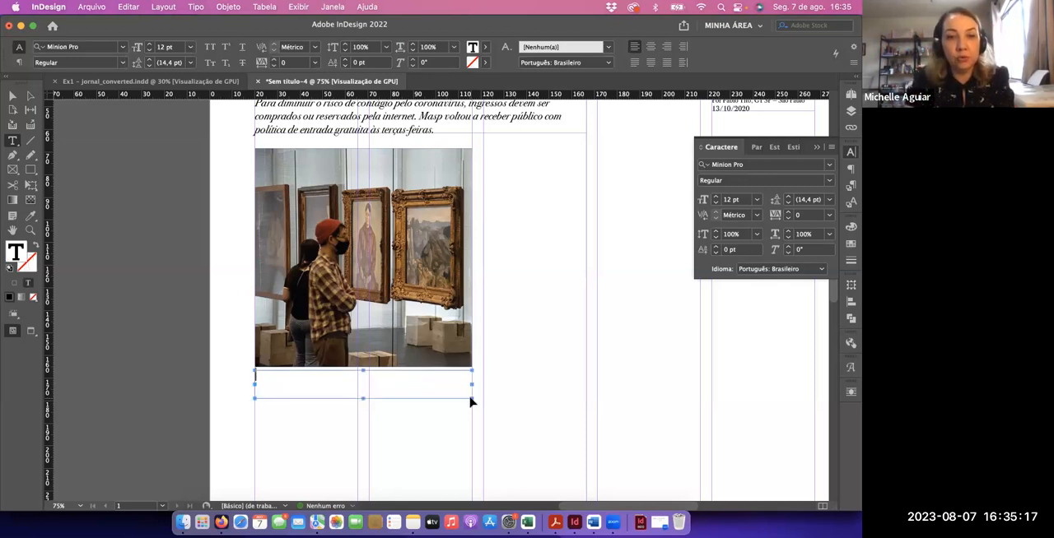
pyautogui.press('super+v')
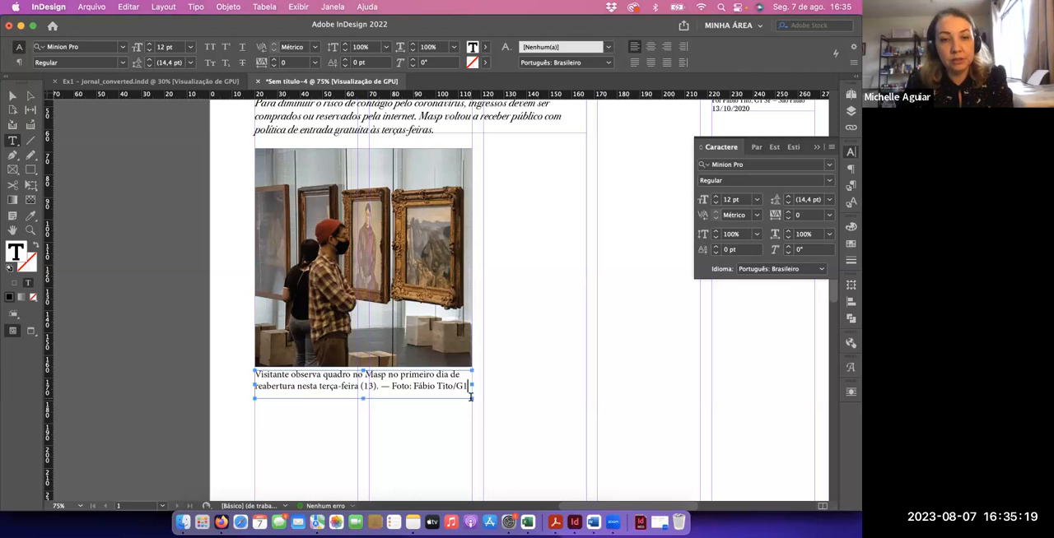
# Set the whole caption in Bodoni 72 Book Italic at 8 pt
pyautogui.press('super+a')
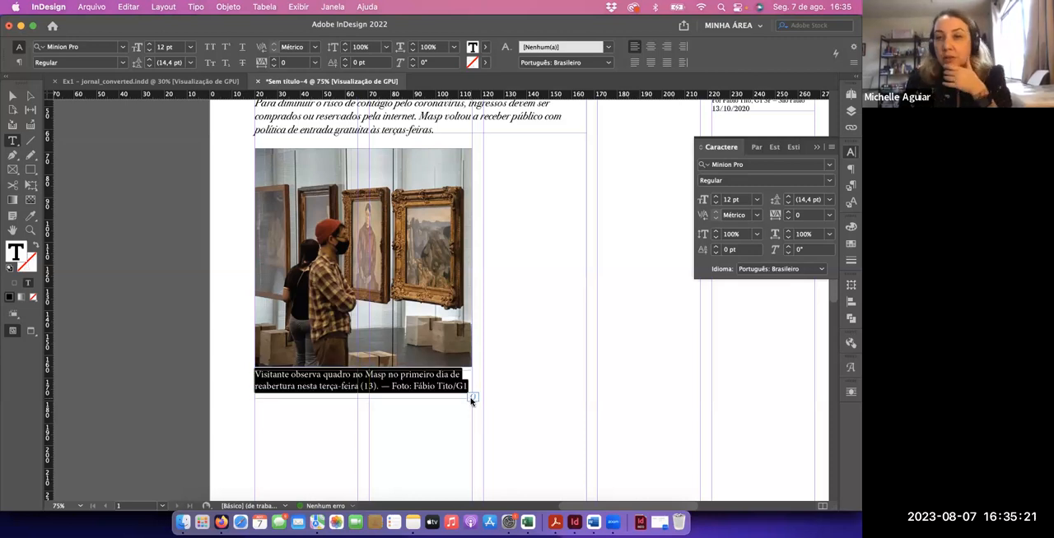
pyautogui.click(795, 165)
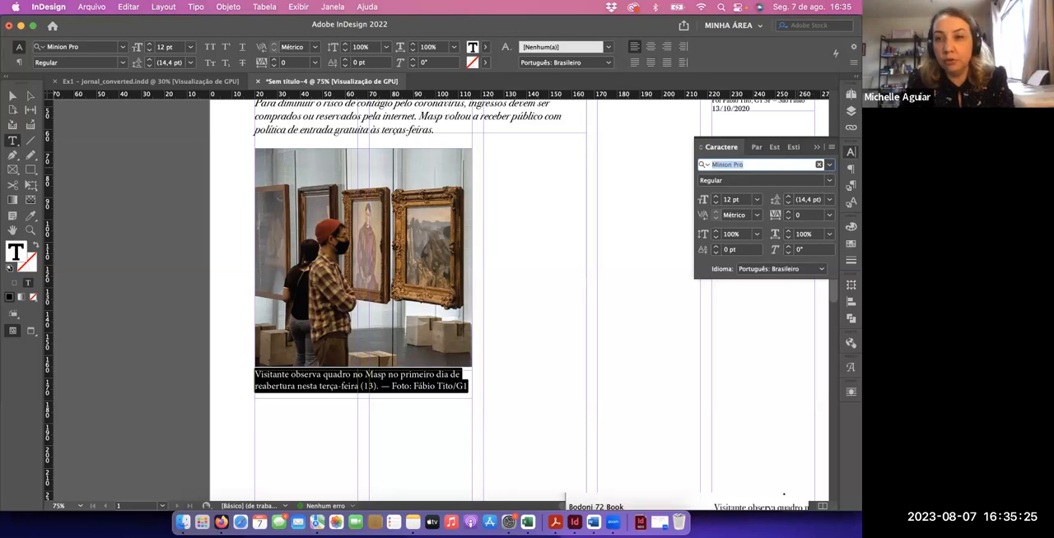
pyautogui.write('bodo')
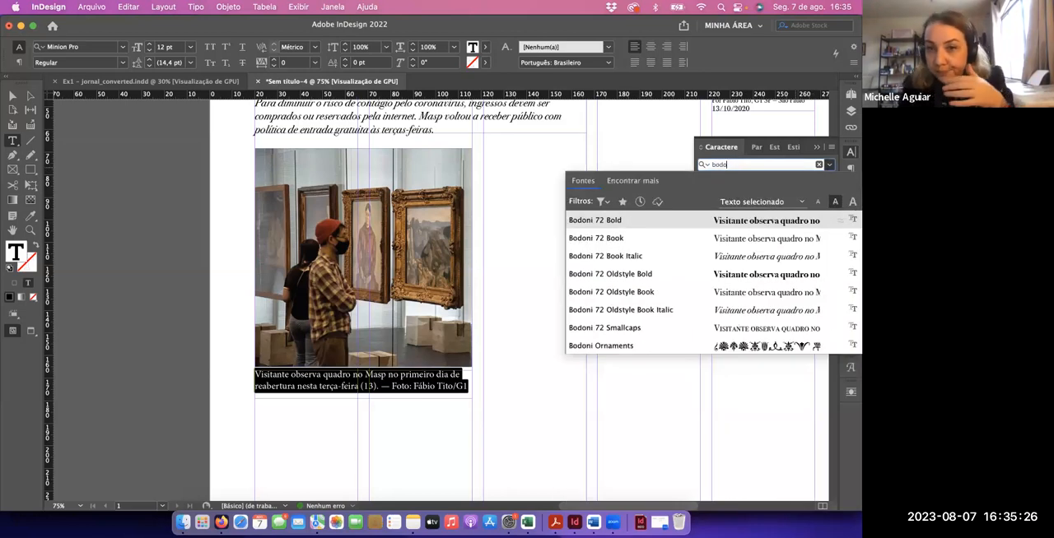
pyautogui.click(661, 257)
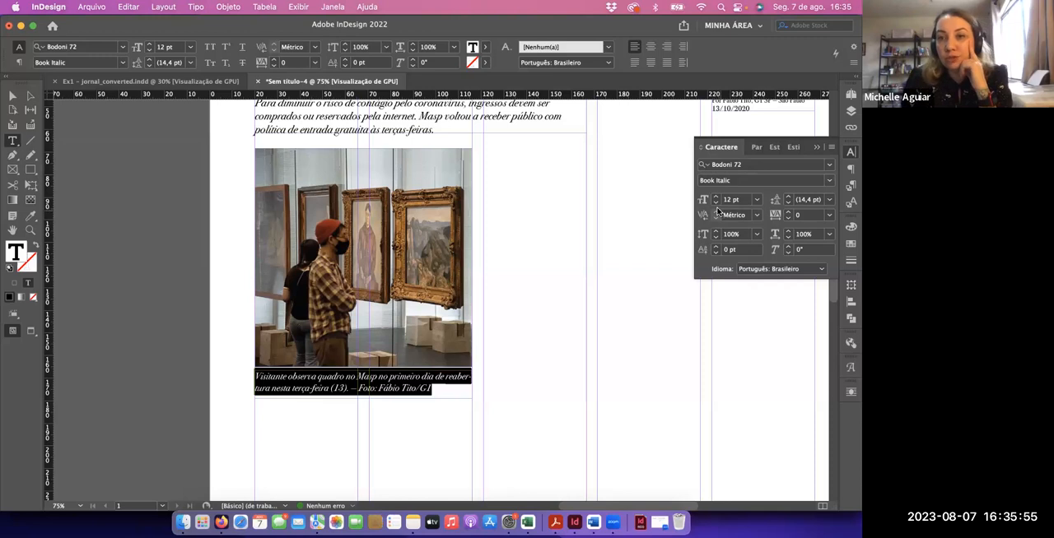
pyautogui.click(715, 204)
pyautogui.click(715, 204)
pyautogui.click(715, 204)
pyautogui.click(715, 203)
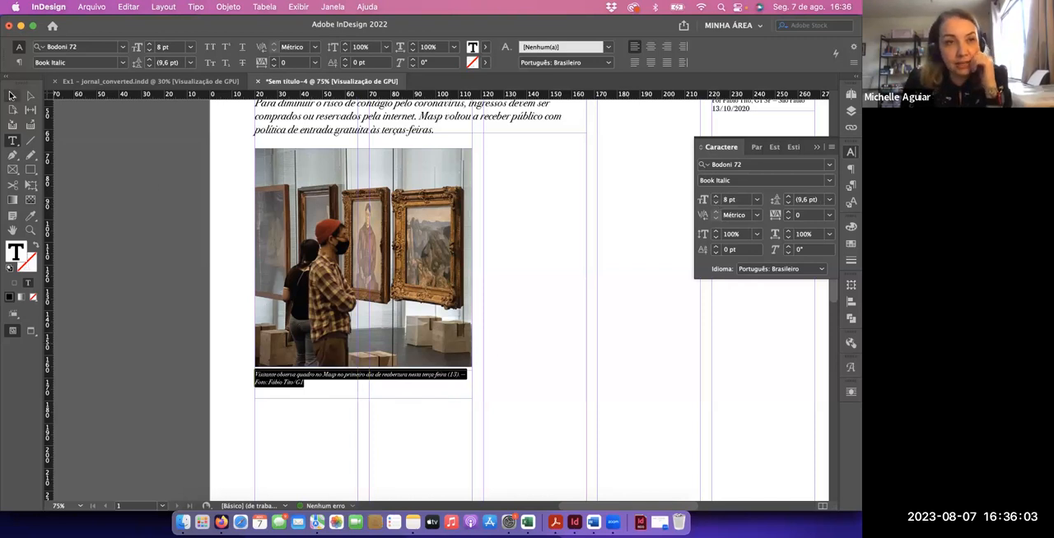
# Fit the caption's text frame to its content and preview the whole page without guides
pyautogui.click(11, 95)
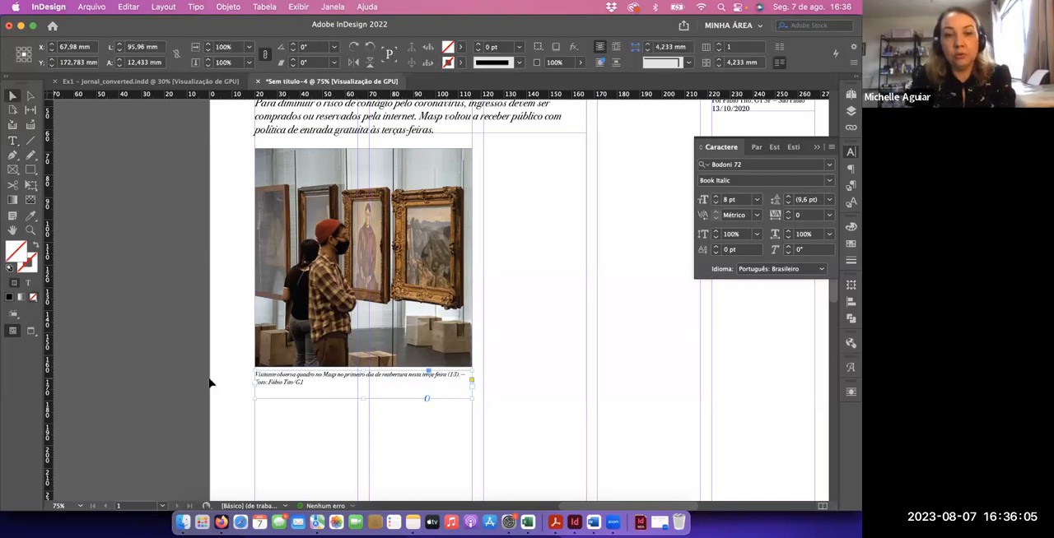
pyautogui.press('super+alt+c')
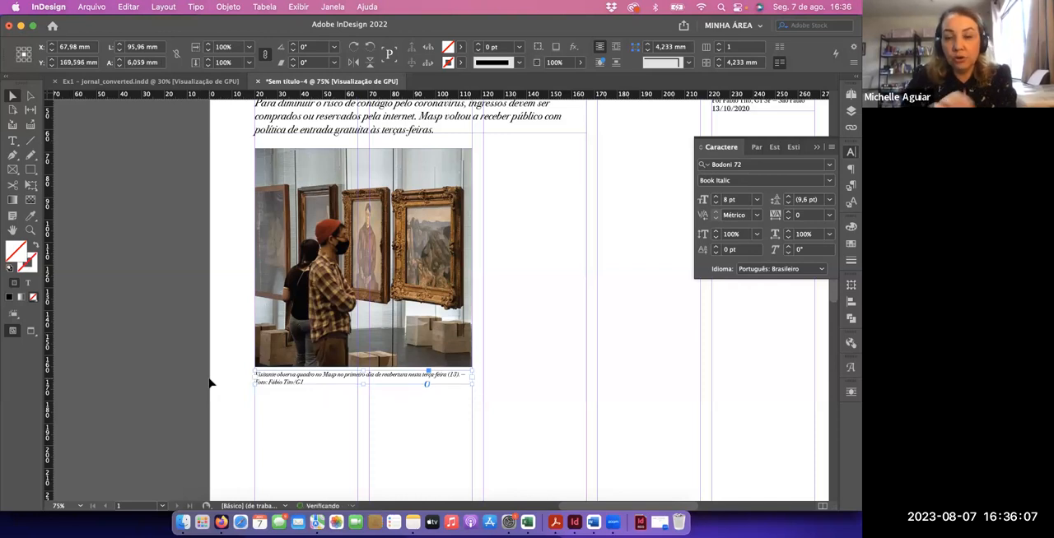
pyautogui.click(382, 420)
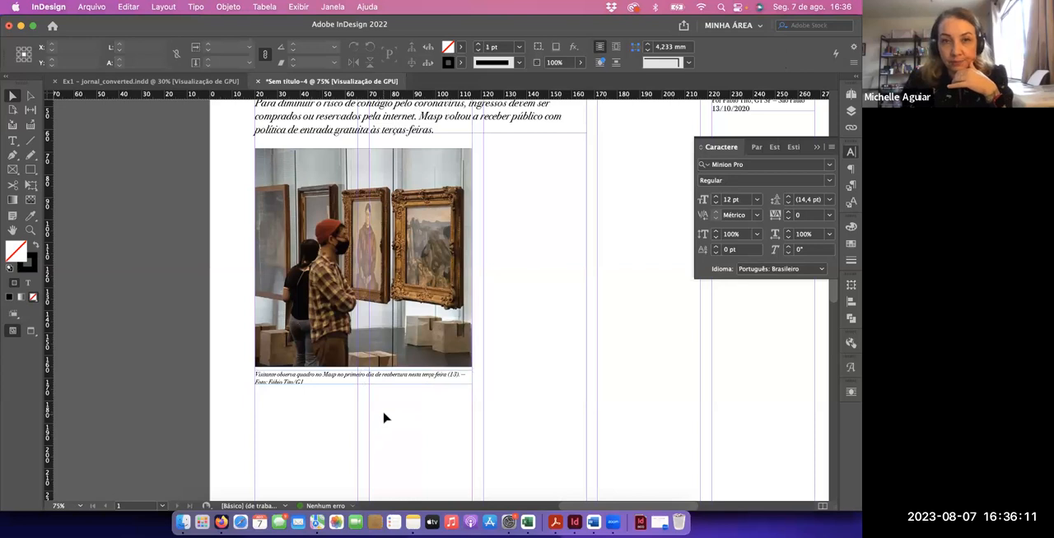
pyautogui.press('super+0')
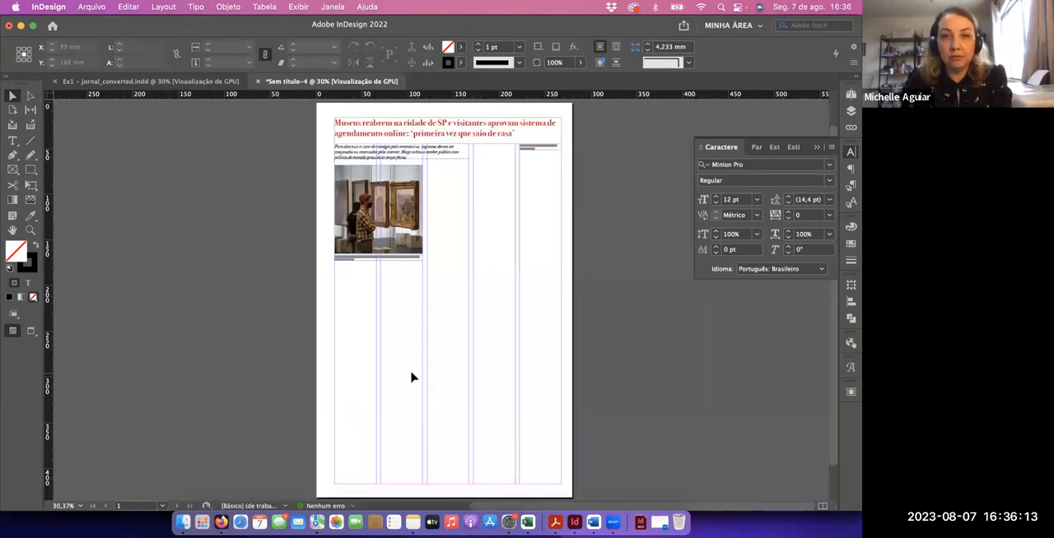
pyautogui.press('w')
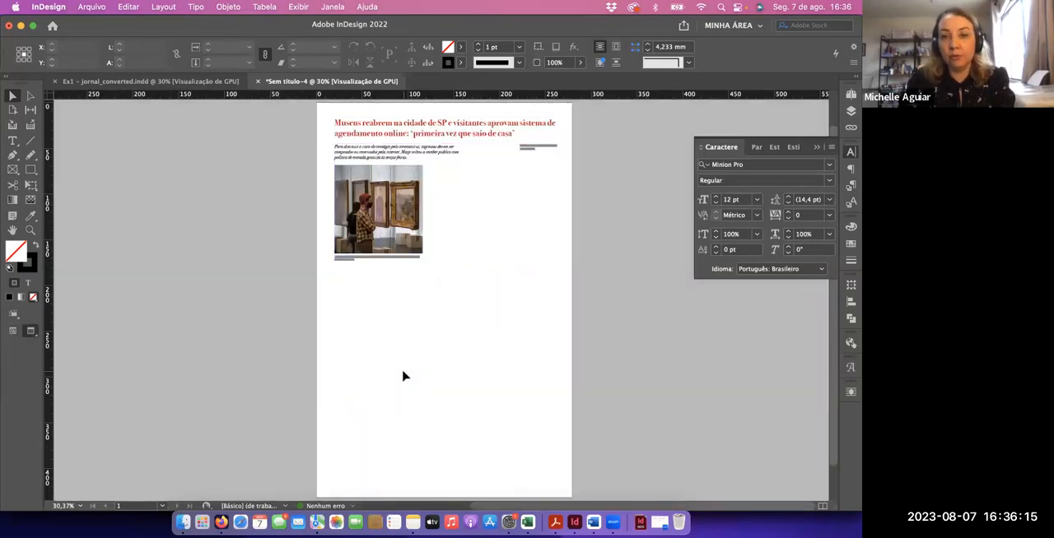
pyautogui.press('super+alt+2')
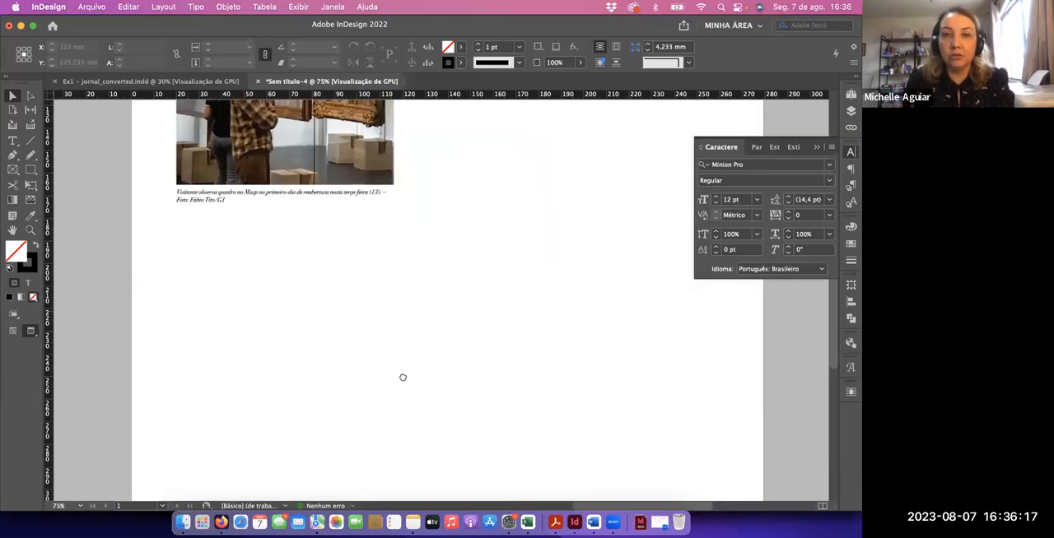
pyautogui.scroll(5, 408, 378)
pyautogui.hscroll(2, 407, 379)
pyautogui.moveTo(418, 376); pyautogui.dragTo(431, 394)
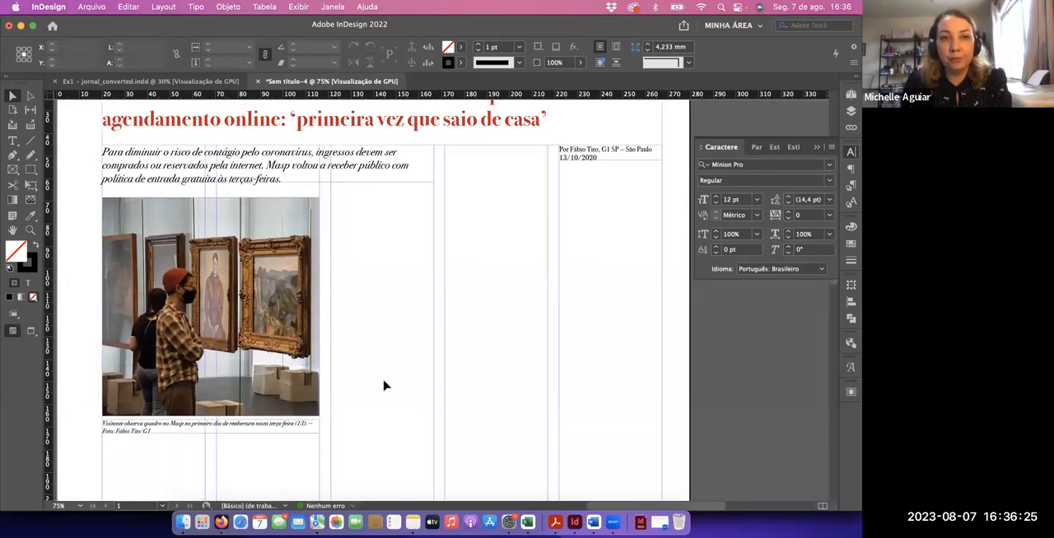
# Switch to the Google Docs text and remove the blank line between the two paragraphs of the first "Texto:" section
pyautogui.press('super+Tab')
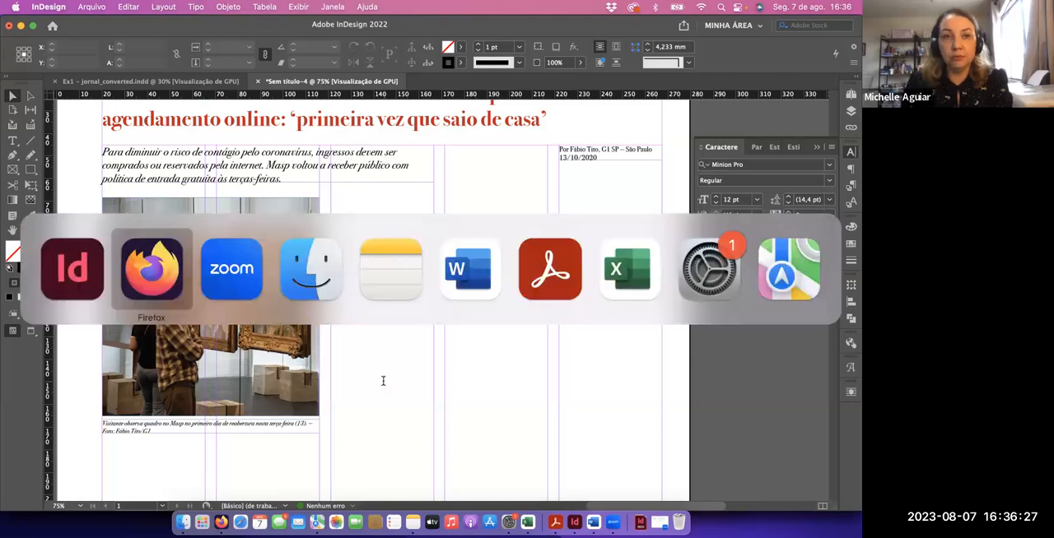
pyautogui.scroll(-3, 246, 357)
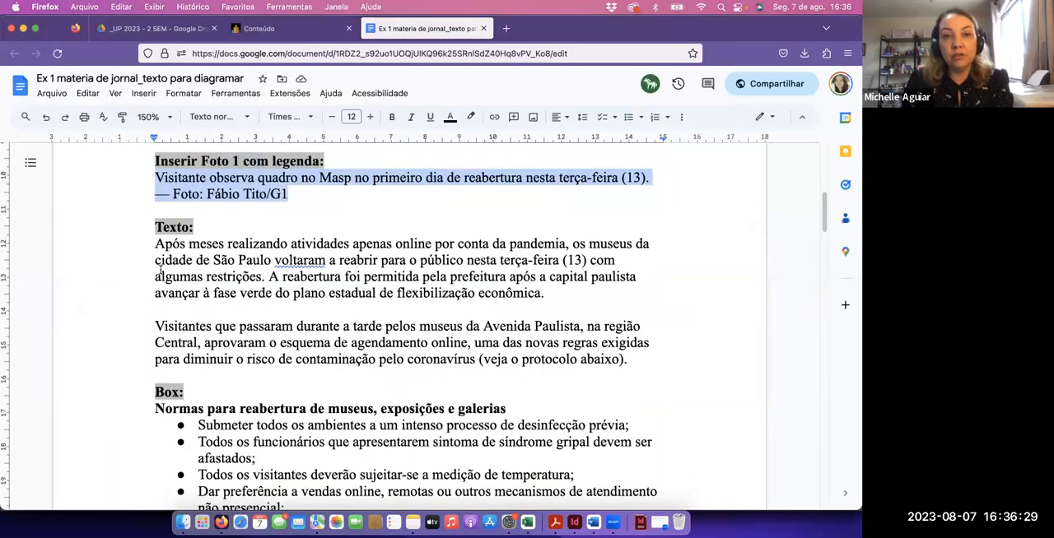
pyautogui.moveTo(156, 245); pyautogui.dragTo(629, 359)
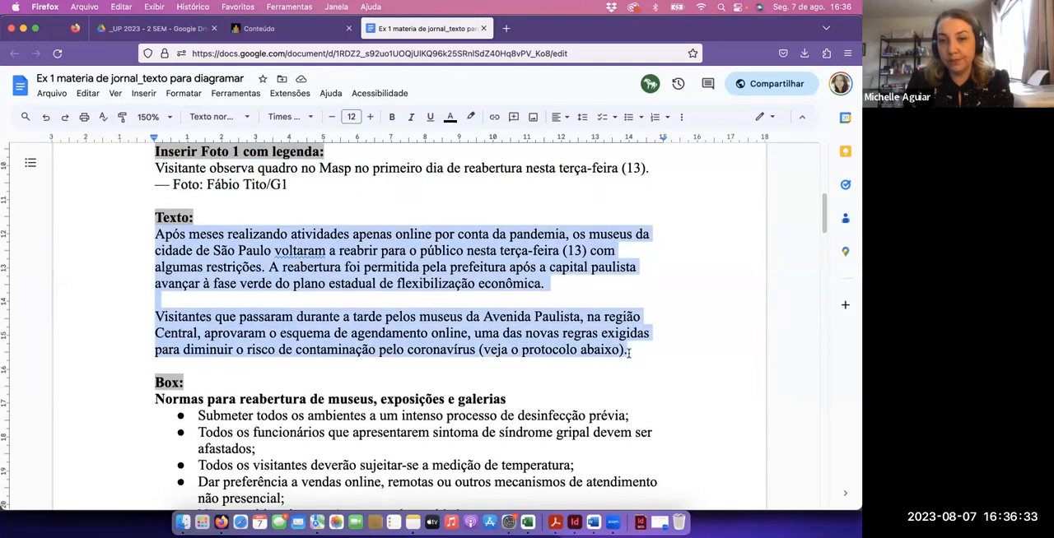
pyautogui.click(440, 301)
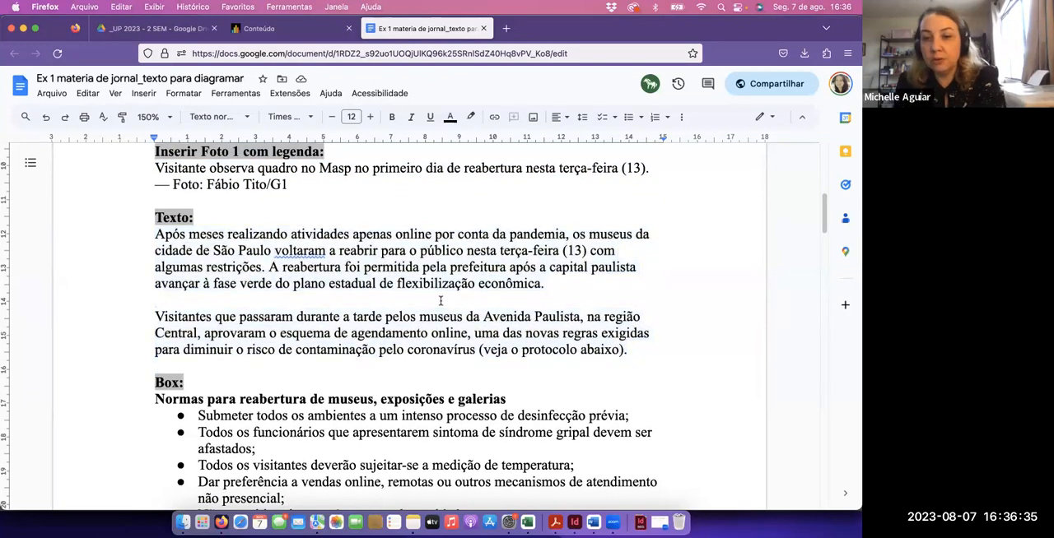
pyautogui.press('BackSpace')
# Insert line breaks before the second "Texto:" heading to move it onto the next page
pyautogui.scroll(-10, 342, 352)
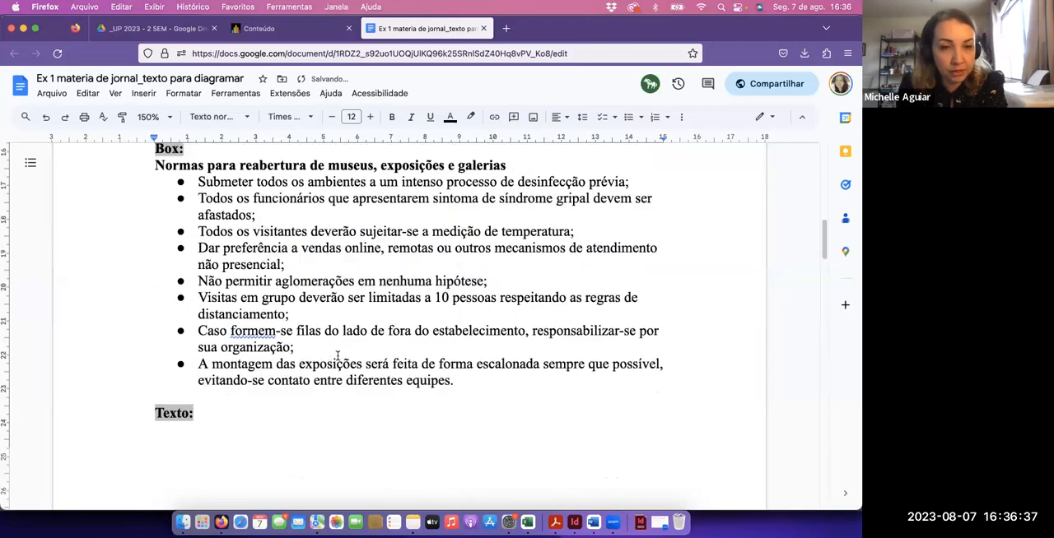
pyautogui.click(141, 219)
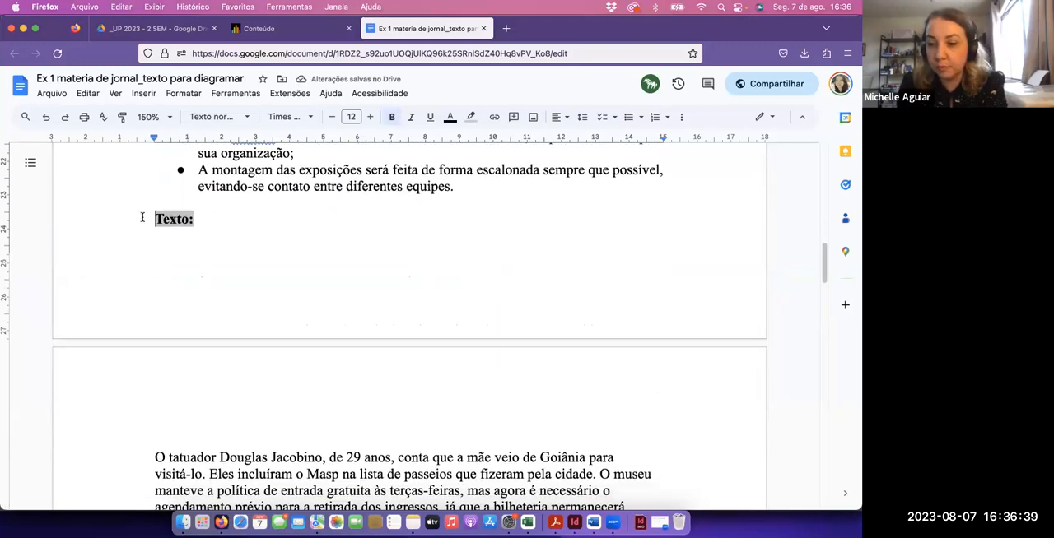
pyautogui.press('Return')
pyautogui.press('Return')
pyautogui.press('Return')
# Delete the extra blank line below the second "Texto:" heading and the blank lines separating the section's first paragraphs
pyautogui.scroll(-4, 204, 230)
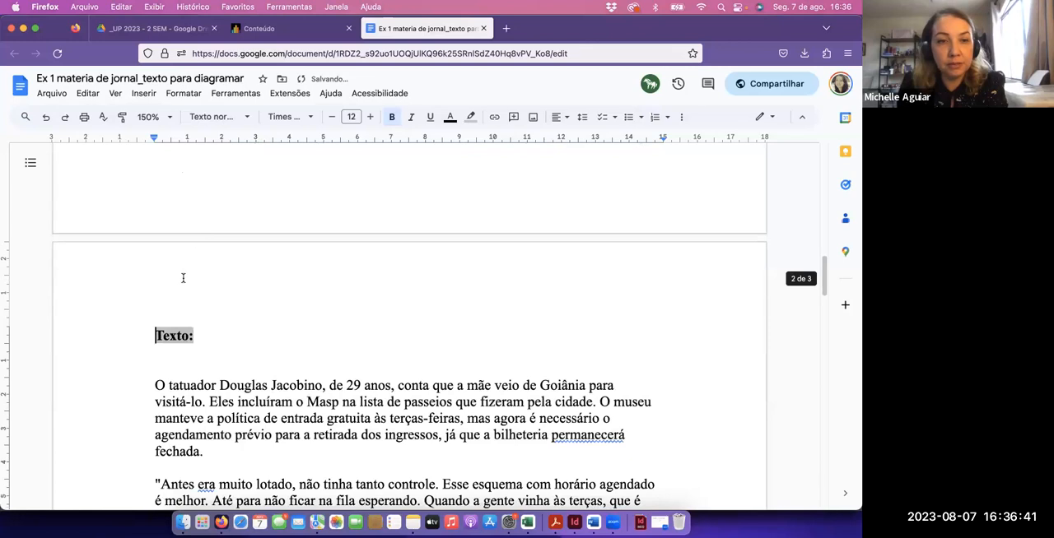
pyautogui.click(182, 303)
pyautogui.press('Delete')
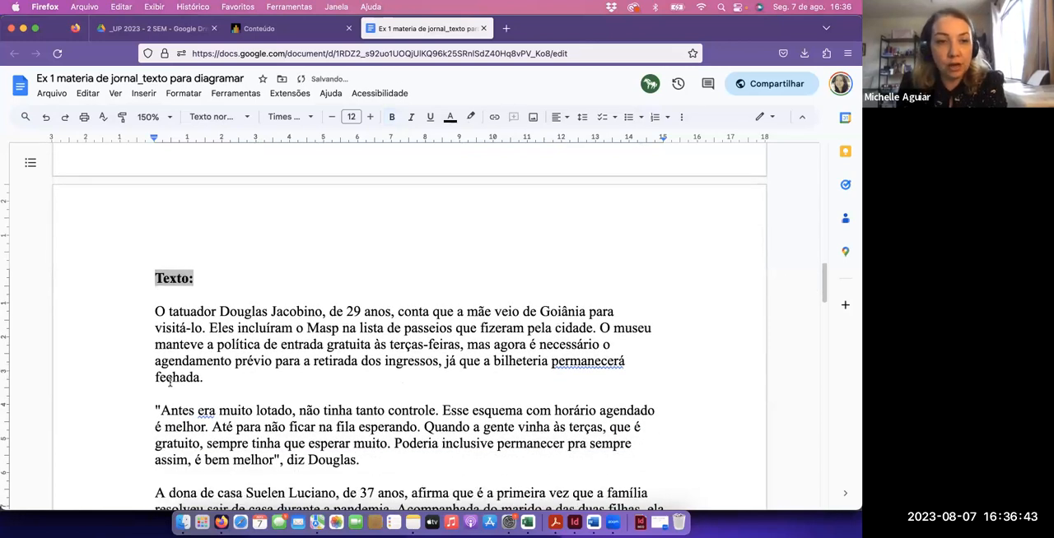
pyautogui.click(173, 393)
pyautogui.press('Delete')
pyautogui.scroll(-2, 218, 385)
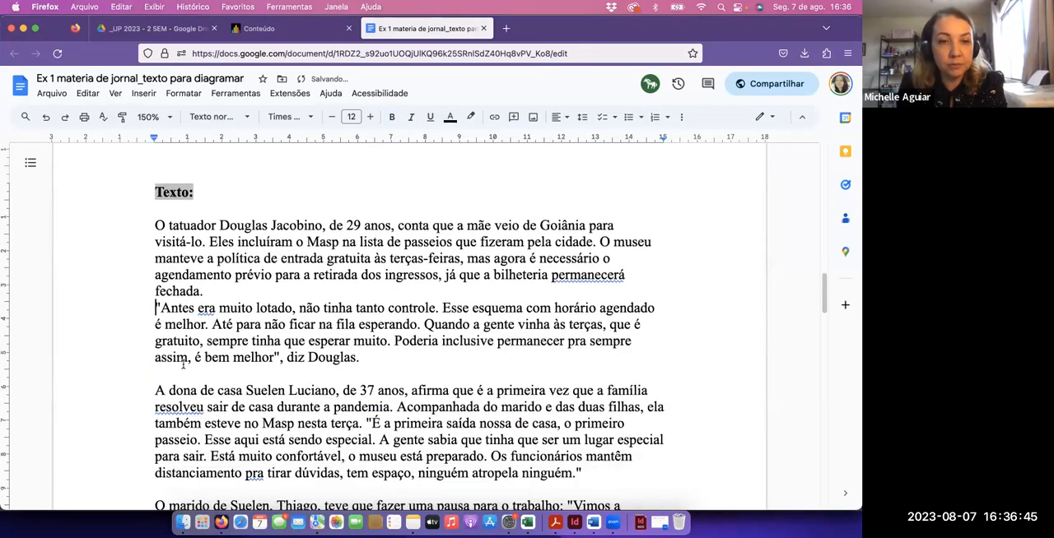
pyautogui.click(182, 372)
pyautogui.press('BackSpace')
pyautogui.scroll(-1, 171, 400)
pyautogui.click(169, 423)
pyautogui.press('BackSpace')
pyautogui.scroll(-1, 193, 398)
pyautogui.scroll(15, 193, 383)
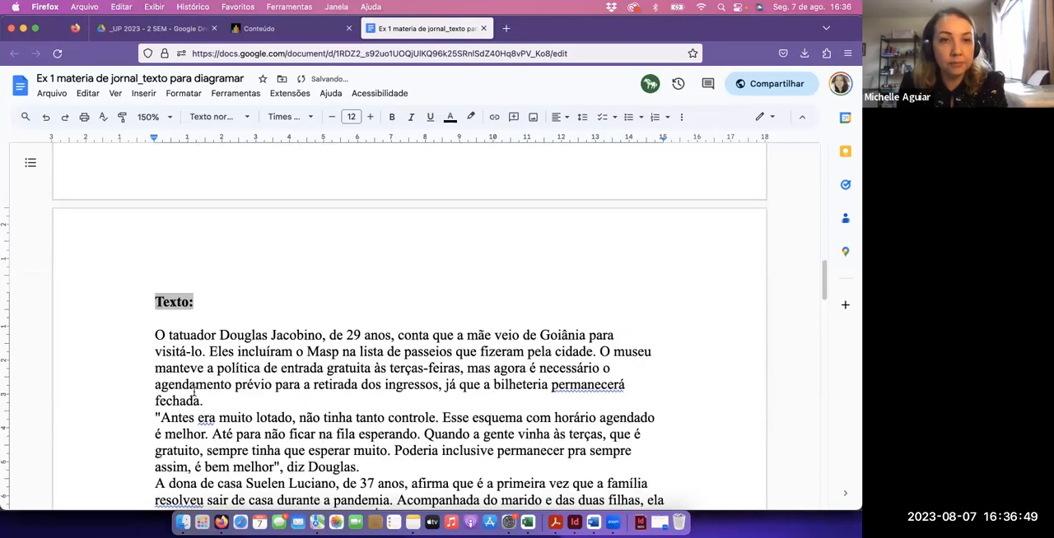
# Copy the two paragraphs of the first "Texto:" section and paste them into a new third-column text frame beside the photo in InDesign
pyautogui.scroll(5, 193, 377)
pyautogui.scroll(-1, 165, 313)
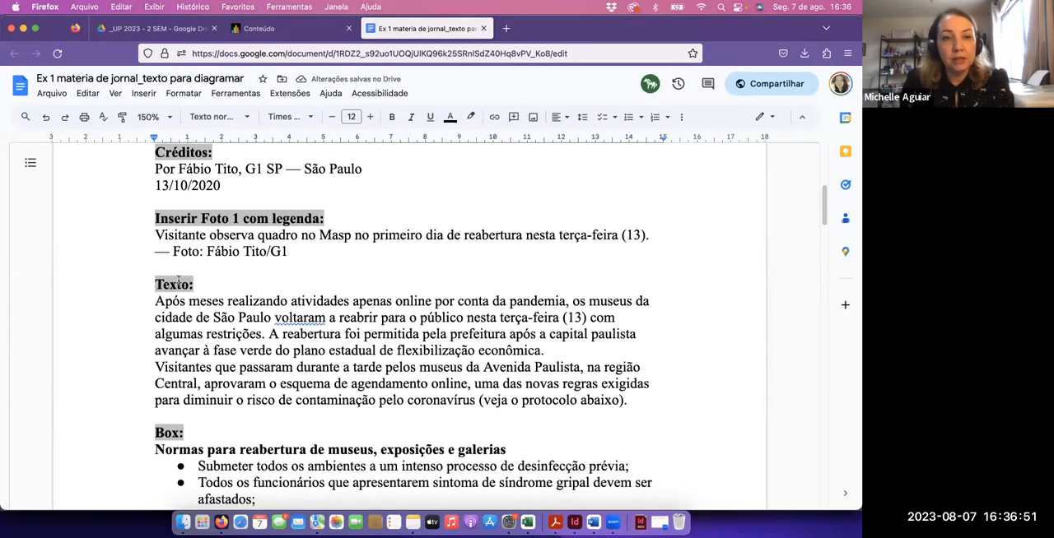
pyautogui.moveTo(157, 301); pyautogui.dragTo(630, 402)
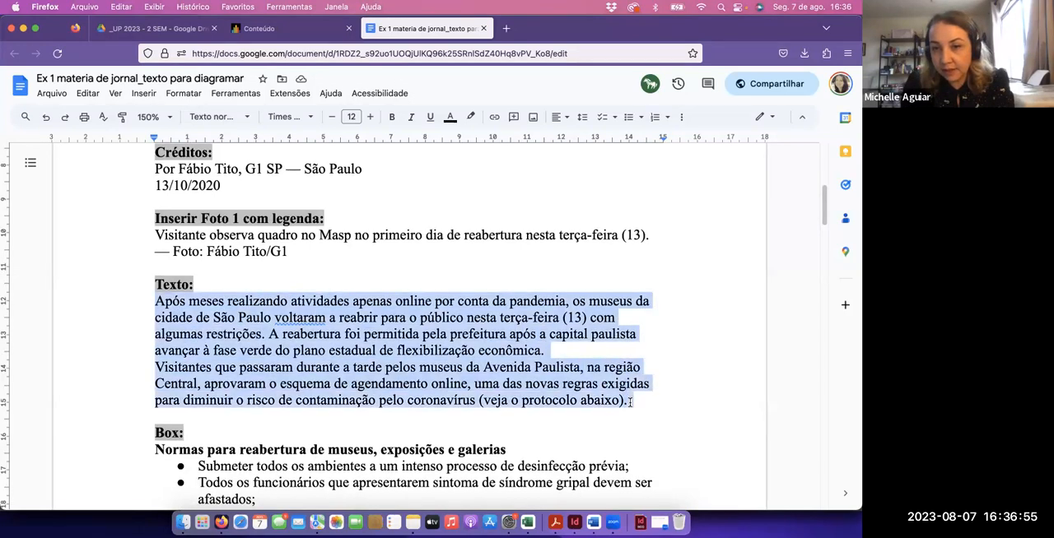
pyautogui.press('super+c')
pyautogui.press('super+Tab')
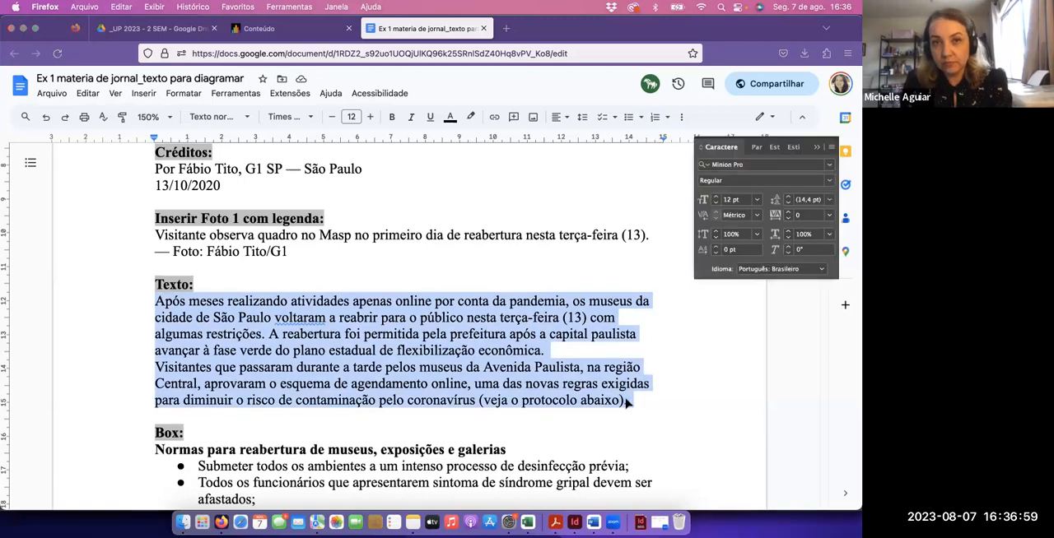
pyautogui.press('t')
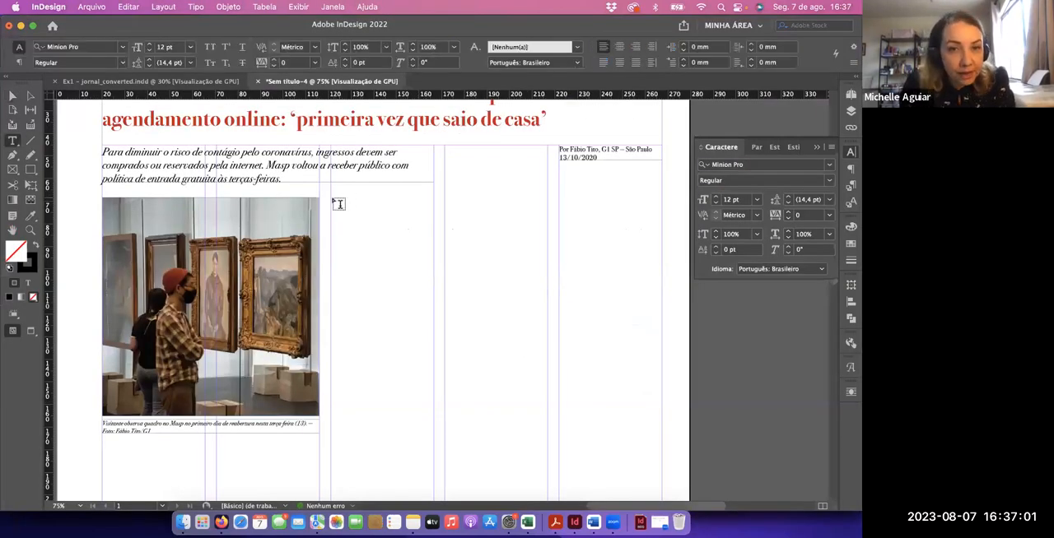
pyautogui.moveTo(332, 198); pyautogui.dragTo(431, 433)
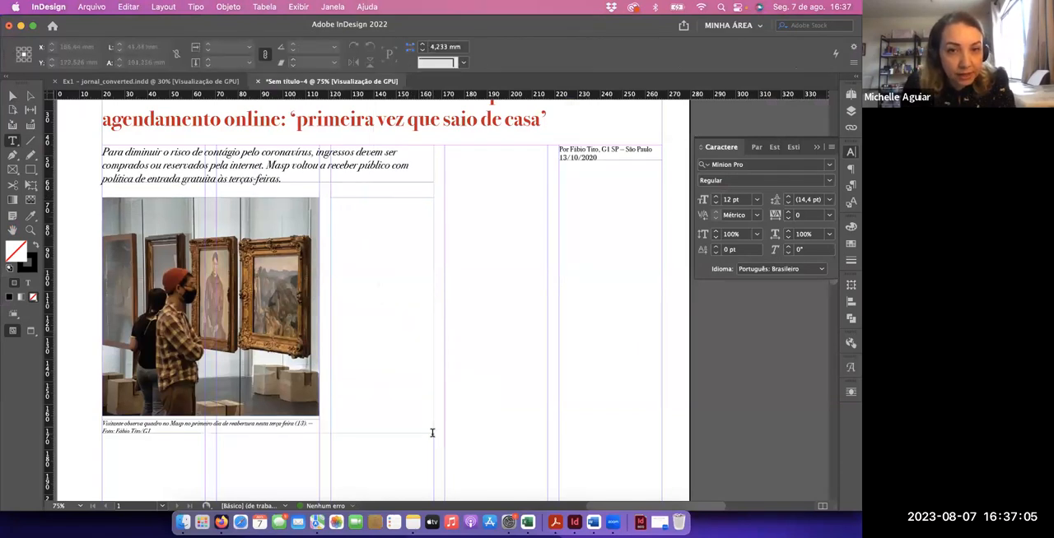
pyautogui.press('super+v')
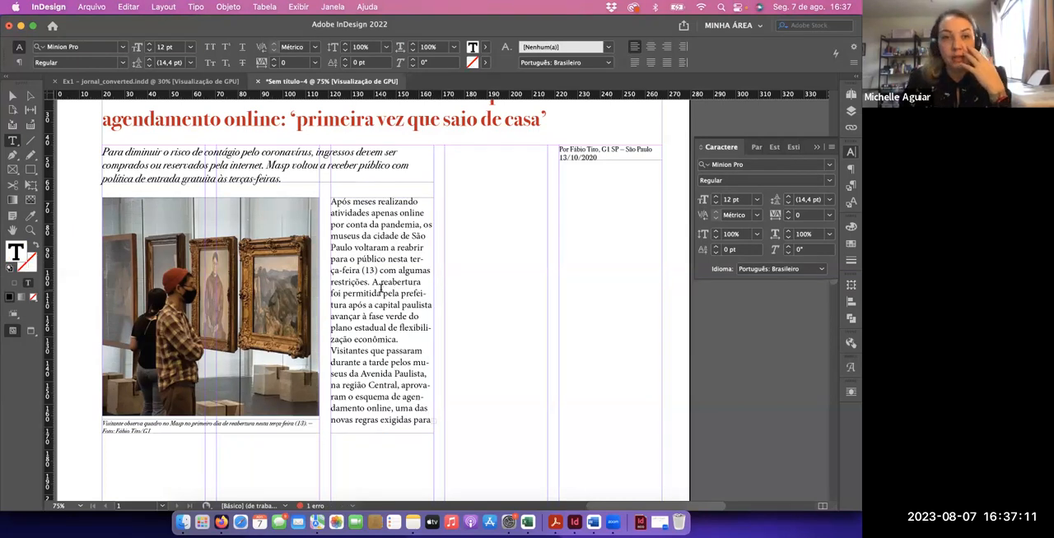
# Set all the text in the third-column frame beside the photo to Bodoni 72 Book at 11 pt
pyautogui.press('super+a')
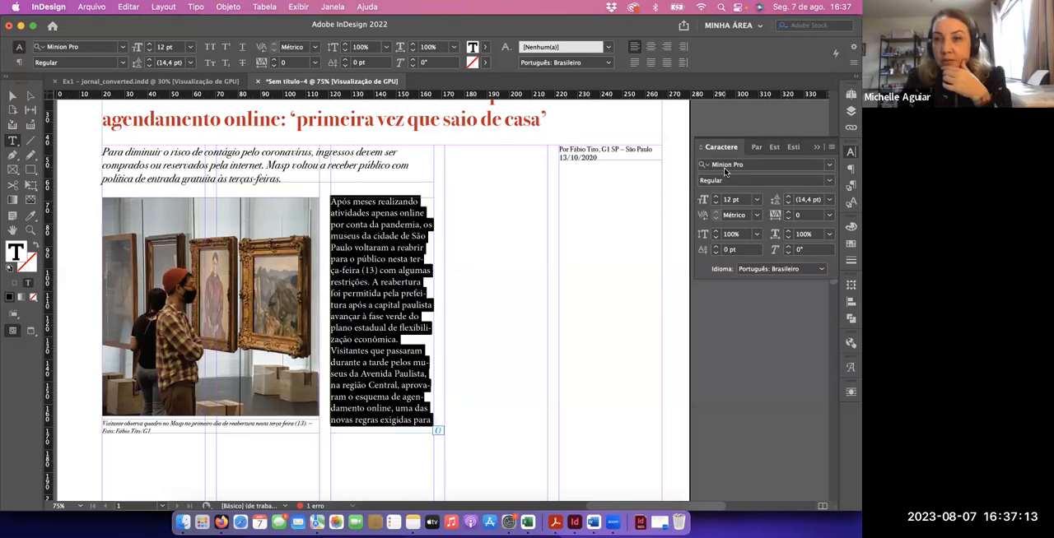
pyautogui.click(788, 166)
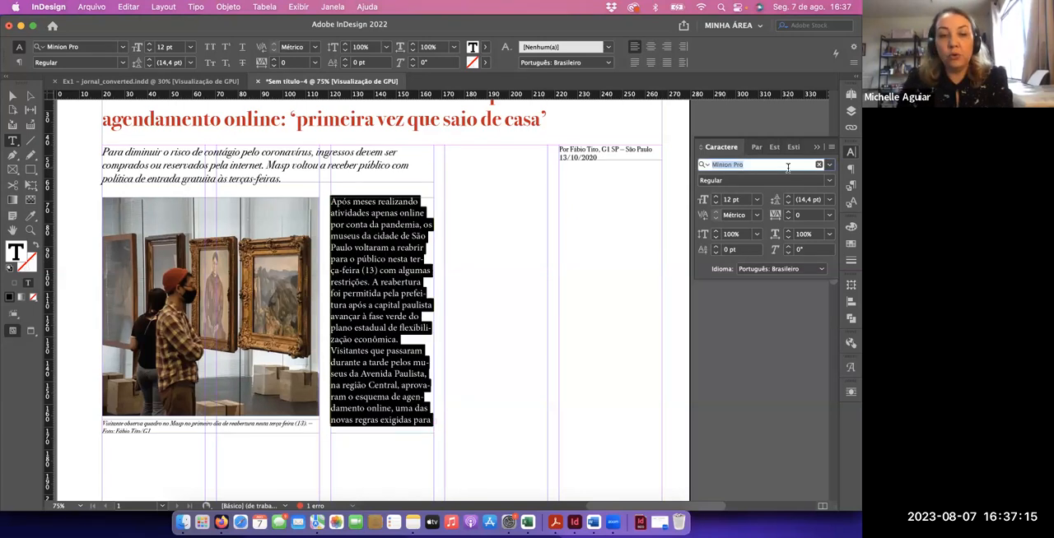
pyautogui.write('bodo')
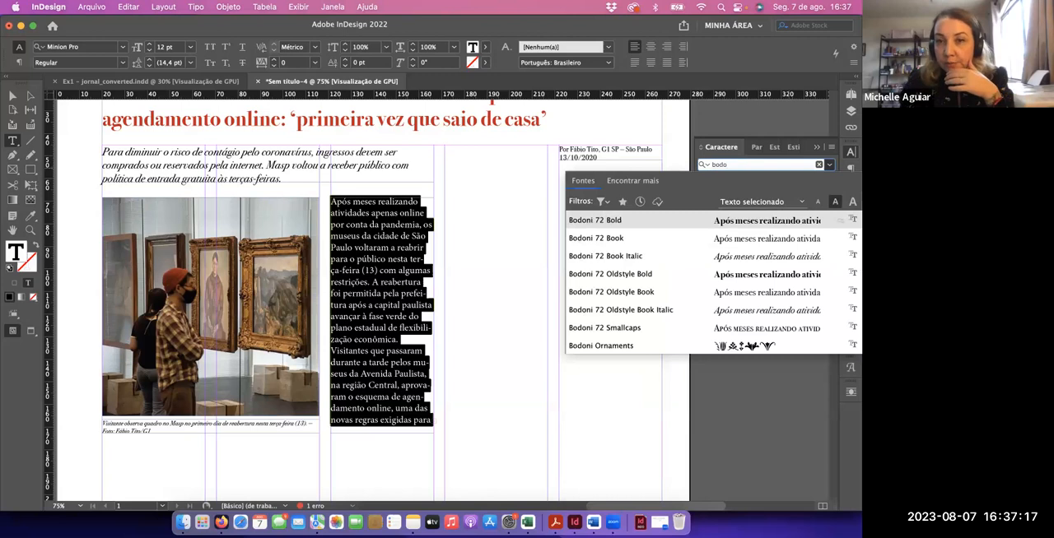
pyautogui.click(748, 239)
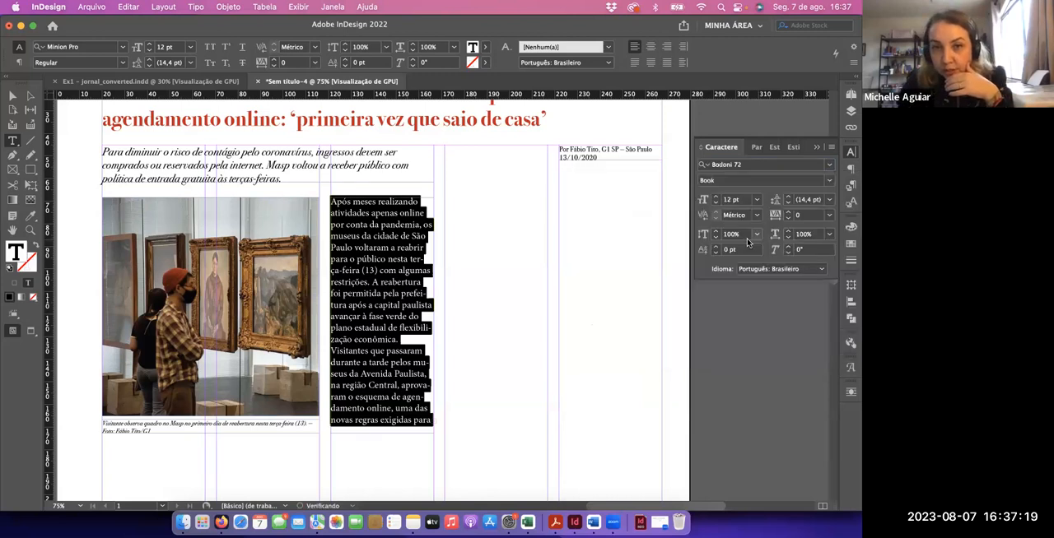
pyautogui.click(716, 204)
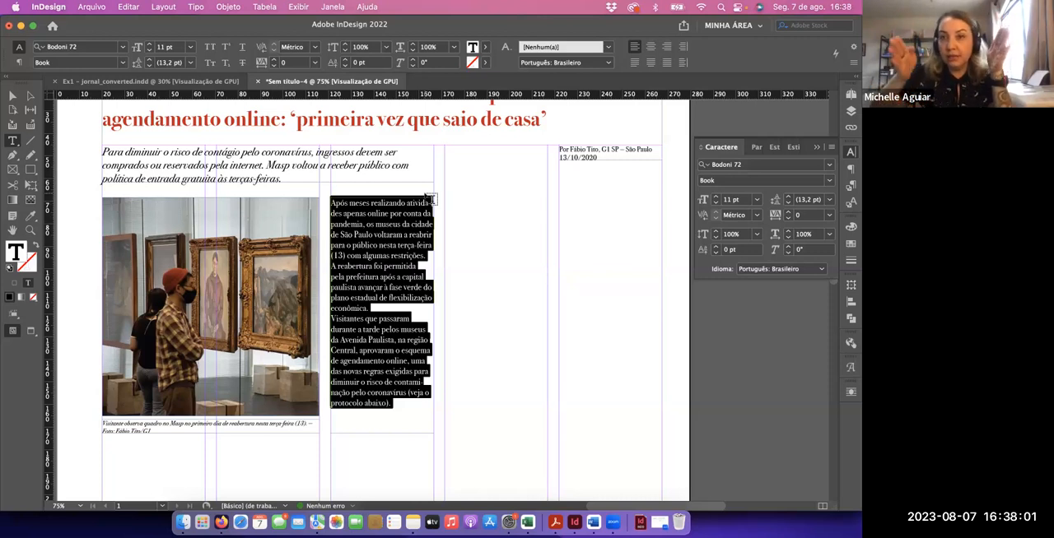
# Justify the third-column body text with its last line aligned left, leaving hyphenation enabled
pyautogui.click(849, 171)
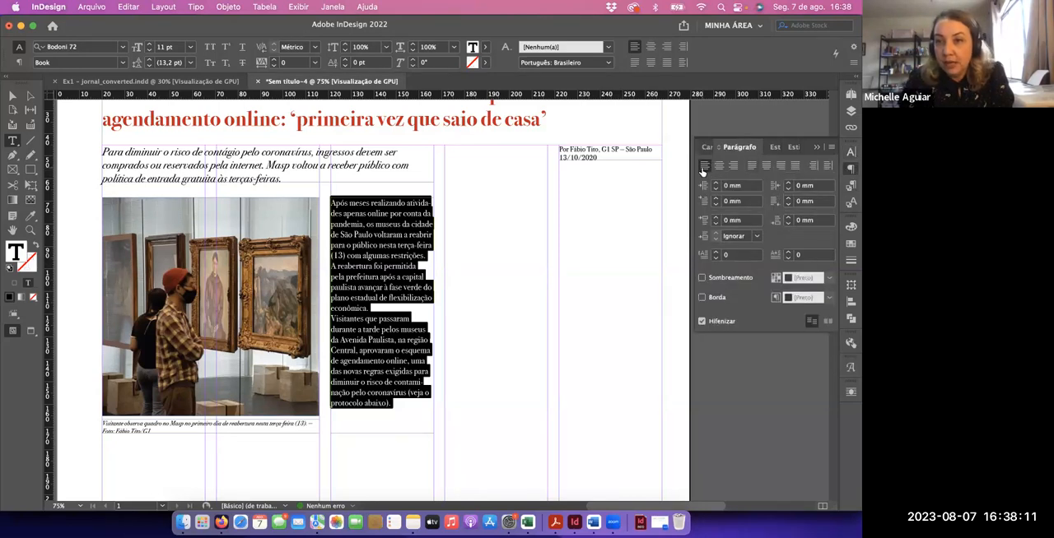
pyautogui.click(752, 167)
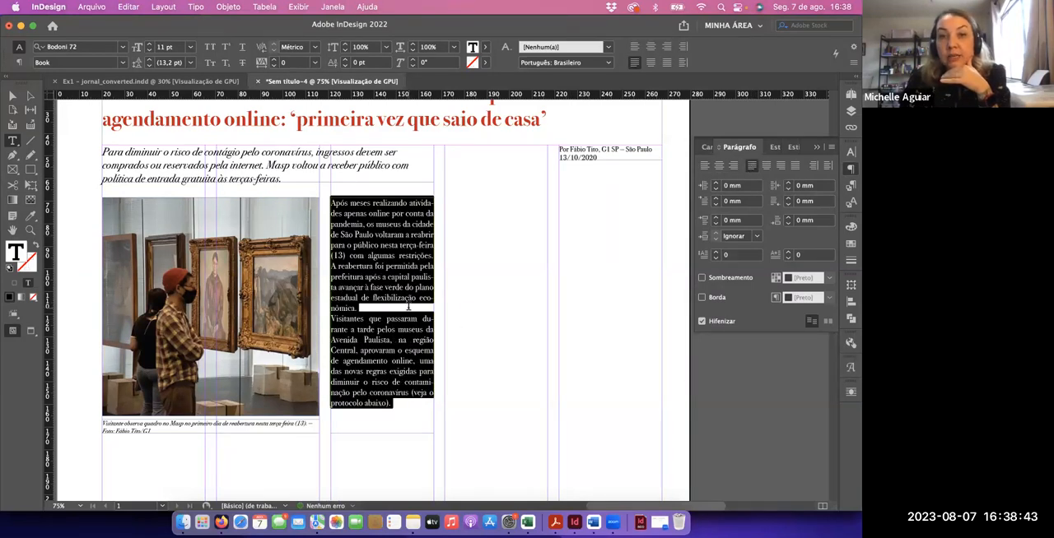
pyautogui.click(701, 321)
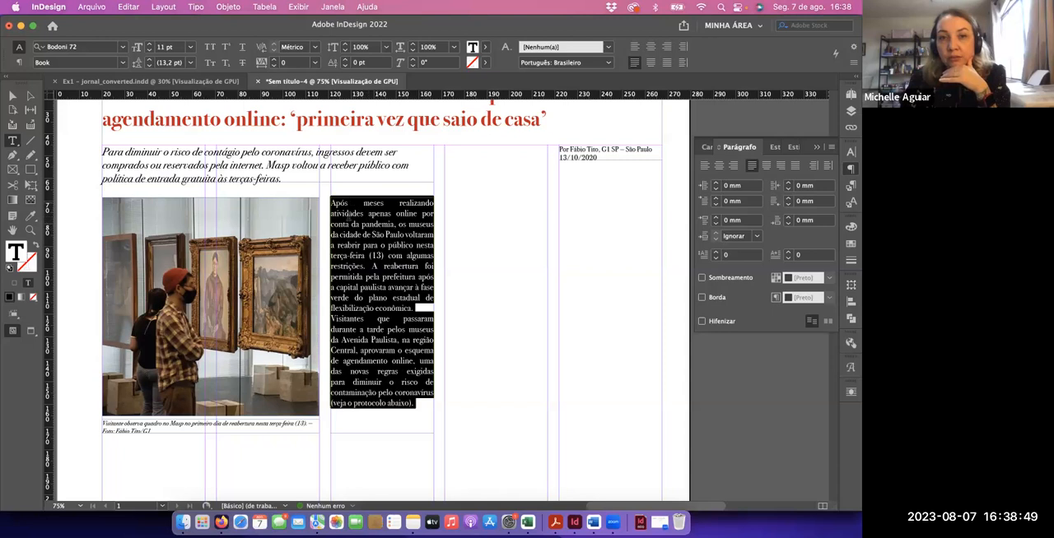
pyautogui.click(702, 322)
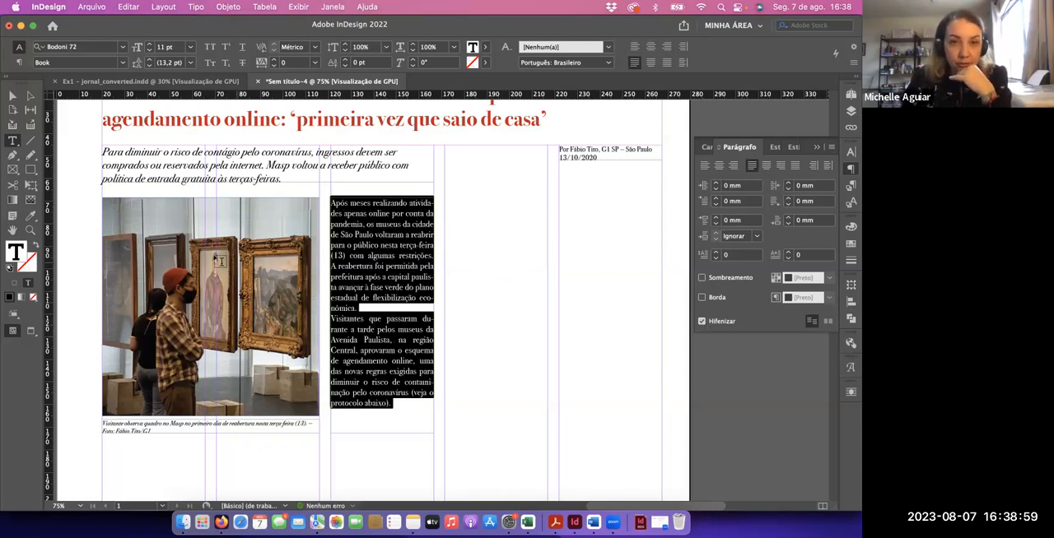
pyautogui.click(12, 95)
pyautogui.click(448, 278)
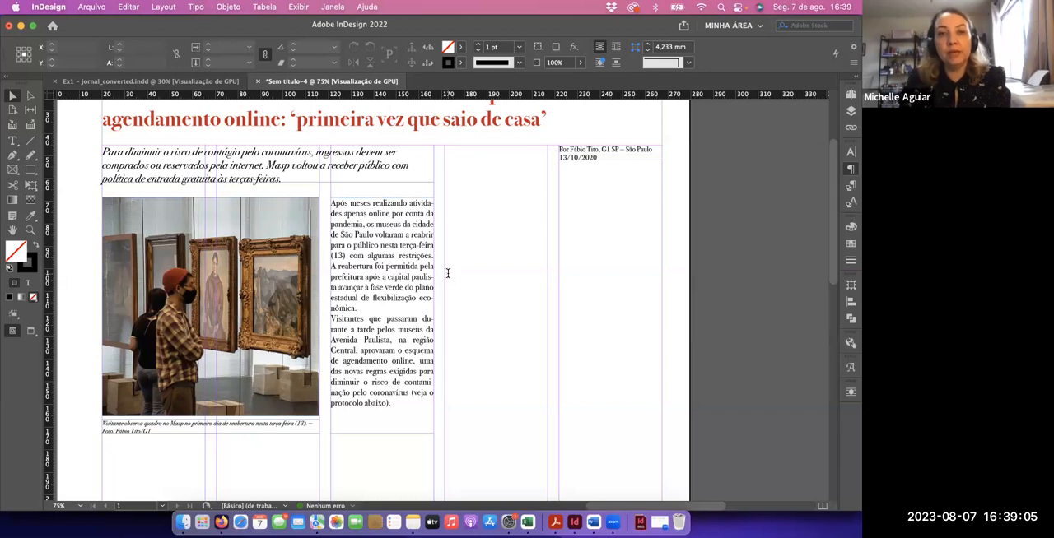
# Switch to the Google Docs text and copy the "Box:" section's heading "Normas para reabertura de museus, exposições e galerias" with its whole bullet list
pyautogui.press('super+Tab')
pyautogui.scroll(-3, 352, 327)
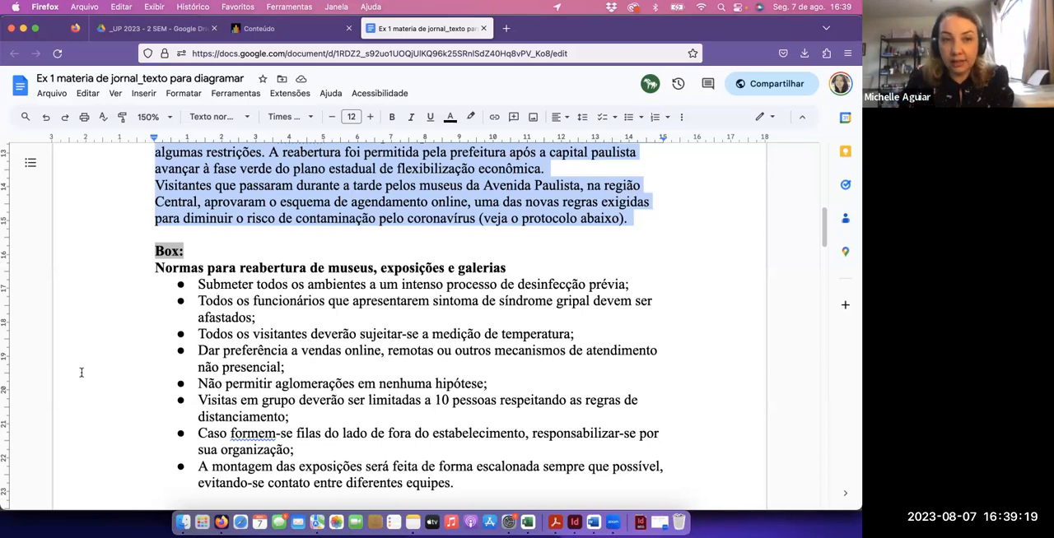
pyautogui.click(154, 269)
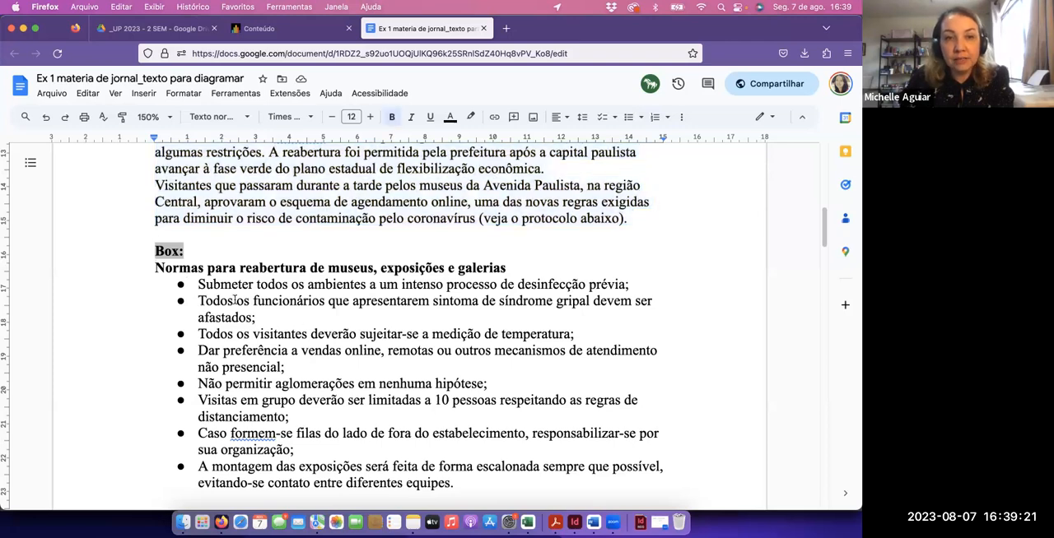
pyautogui.scroll(-1, 359, 309)
pyautogui.scroll(-5, 359, 308)
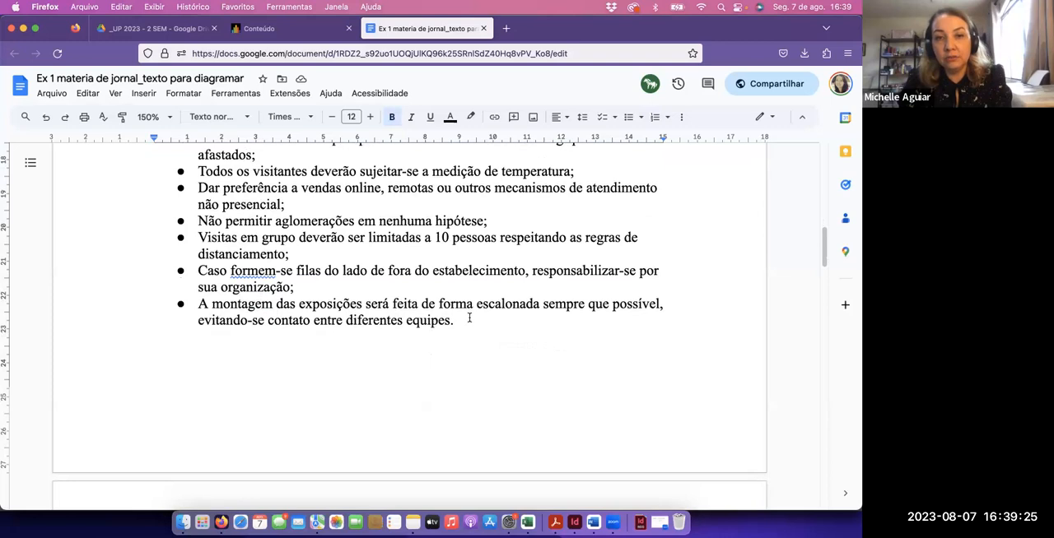
pyautogui.keyDown('shift'); pyautogui.click(469, 319); pyautogui.keyUp('shift')
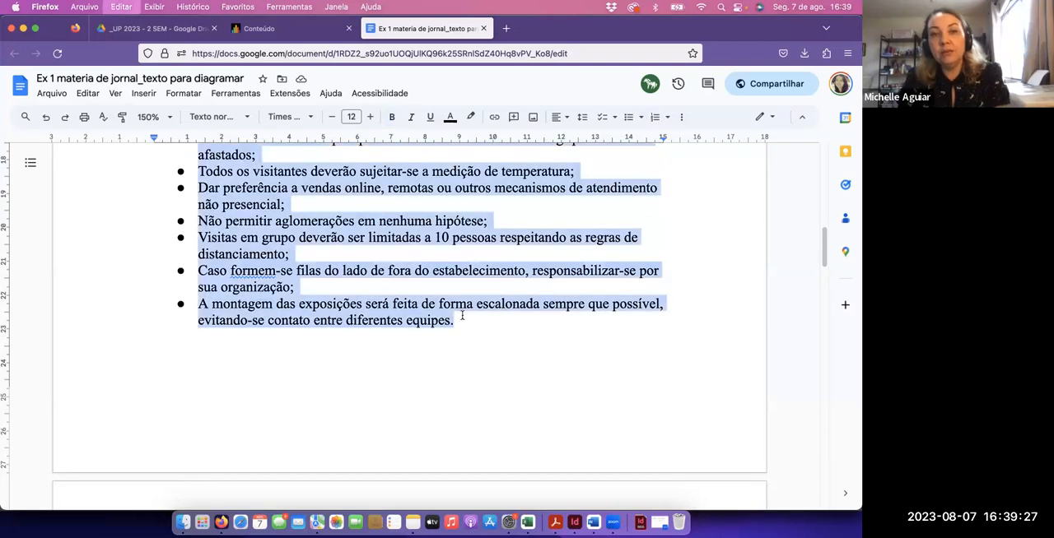
pyautogui.scroll(2, 305, 282)
pyautogui.scroll(1, 301, 280)
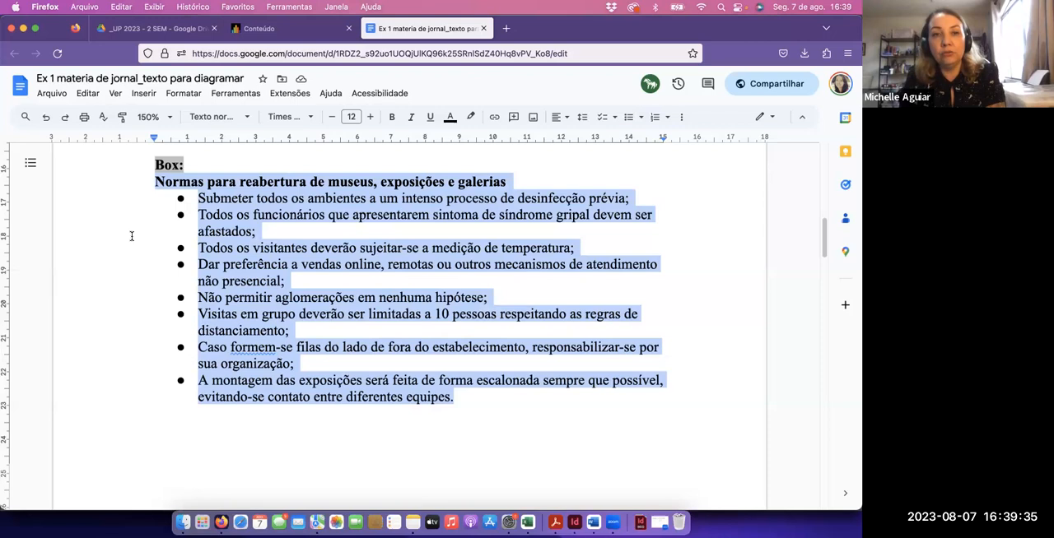
# Switch back to InDesign and paste the copied box text into a new text frame spanning the fourth and fifth columns, top-aligned with the photo
pyautogui.press('super+Tab')
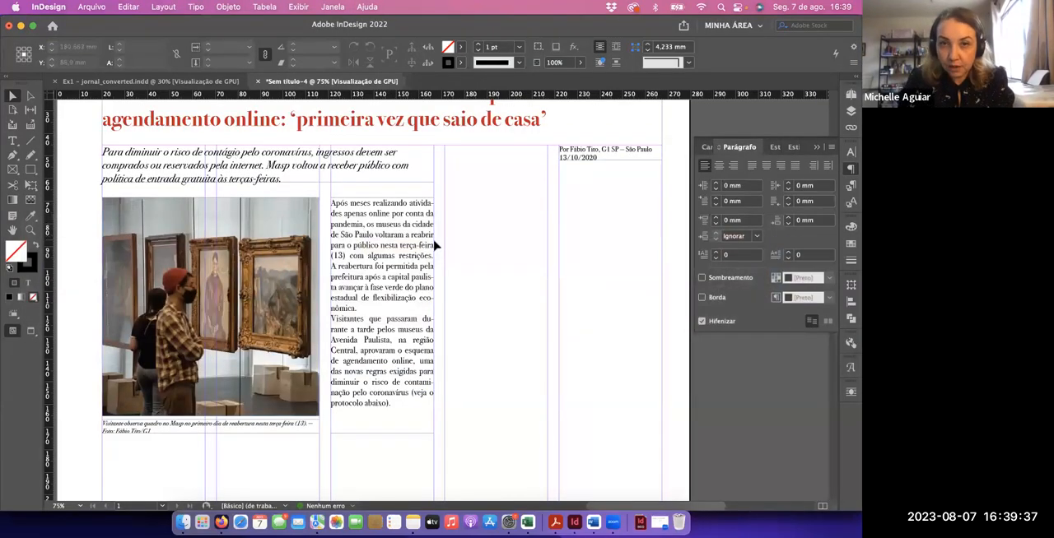
pyautogui.press('t')
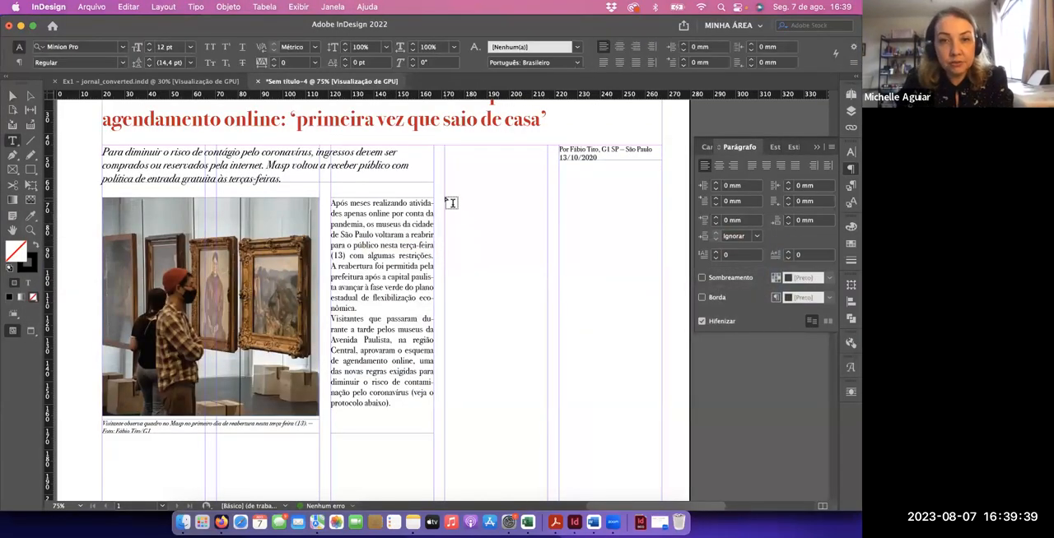
pyautogui.moveTo(446, 198); pyautogui.dragTo(658, 410)
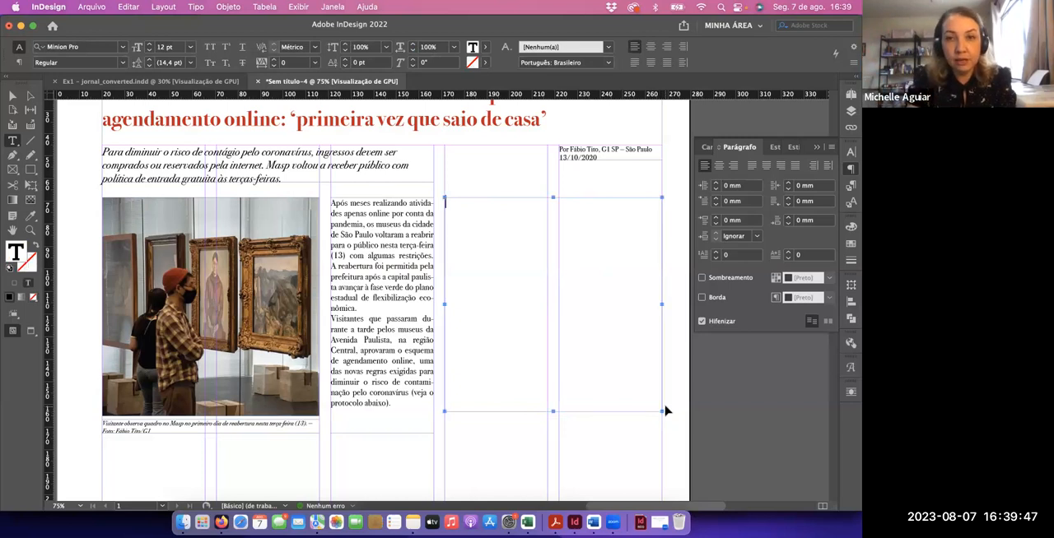
pyautogui.press('super+v')
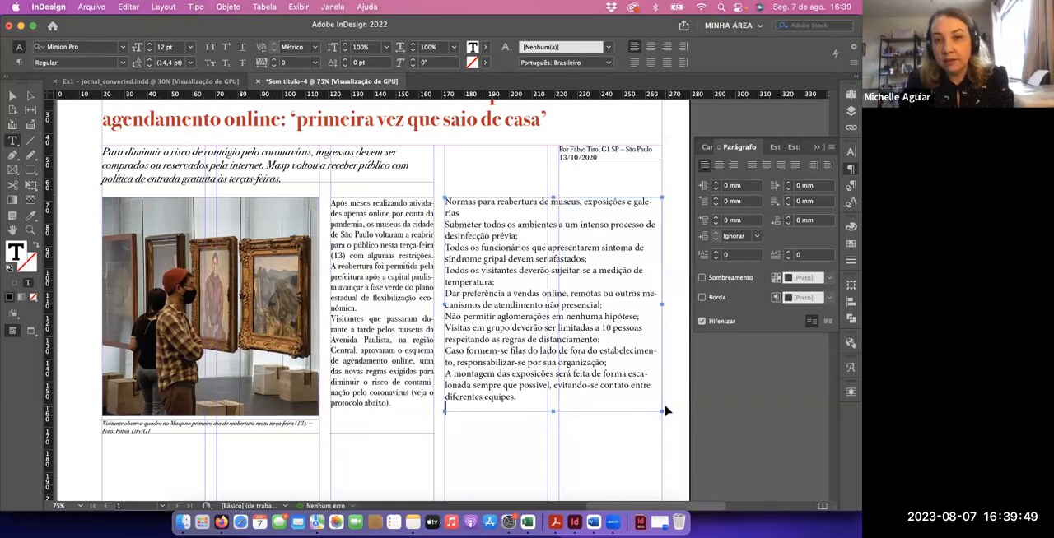
# Set all the box text in the fourth and fifth columns to Bodoni 72 Book at 11 pt
pyautogui.press('super+a')
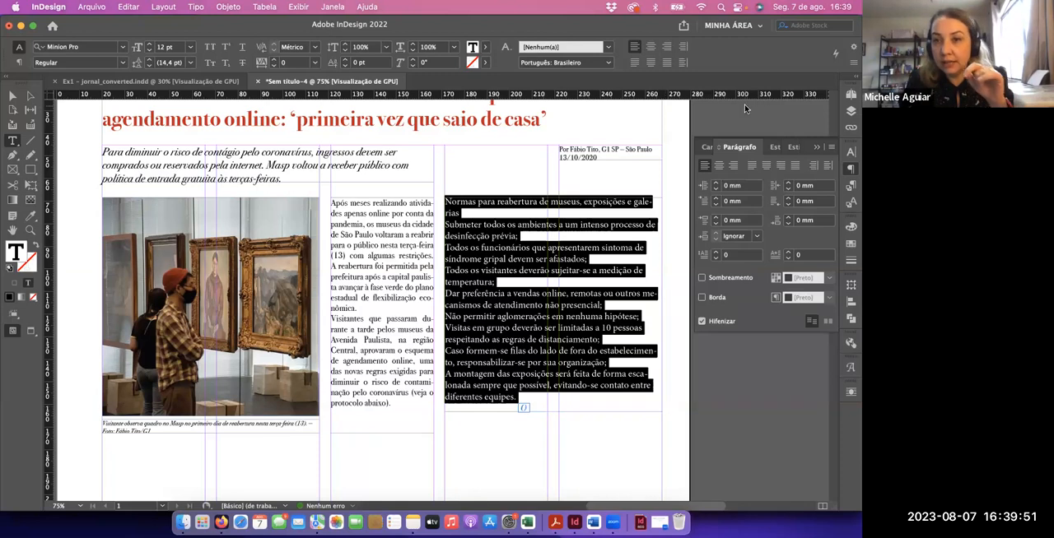
pyautogui.click(707, 147)
pyautogui.click(745, 164)
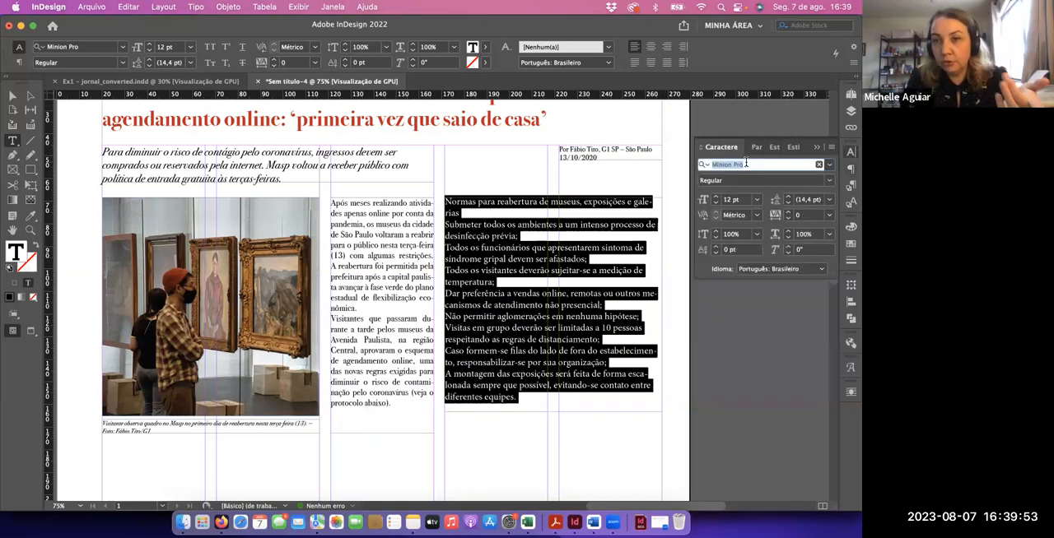
pyautogui.write('bodo')
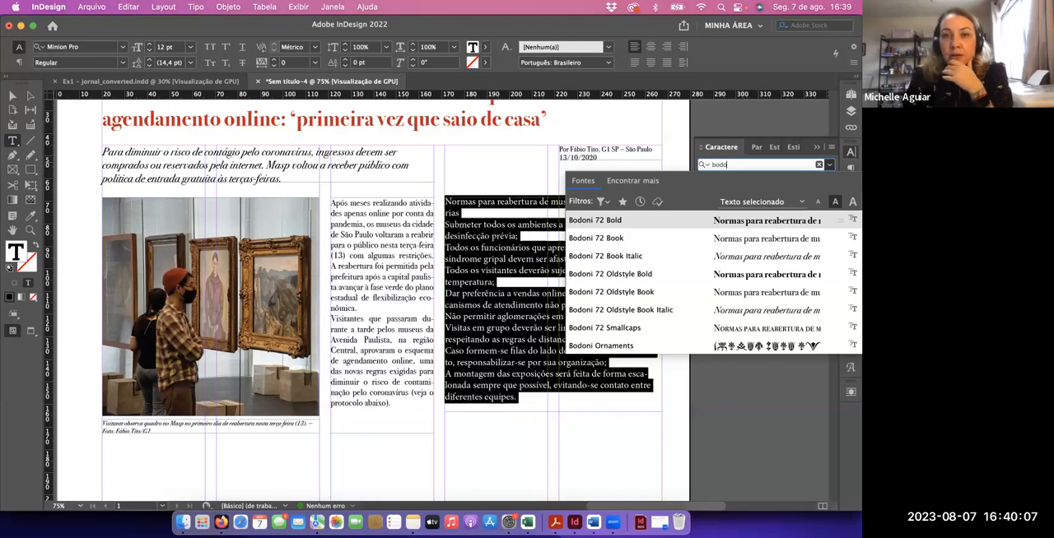
pyautogui.click(590, 238)
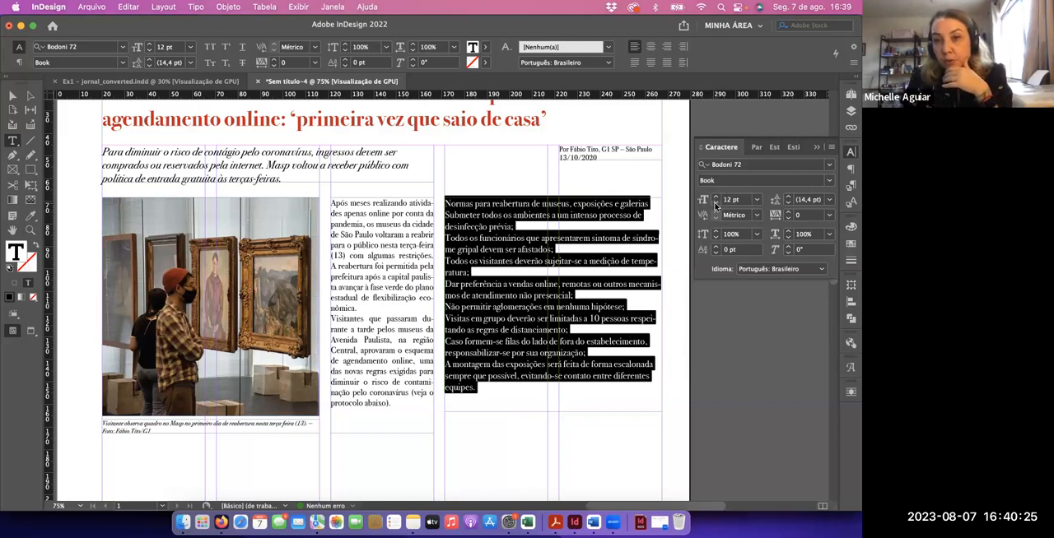
pyautogui.click(715, 204)
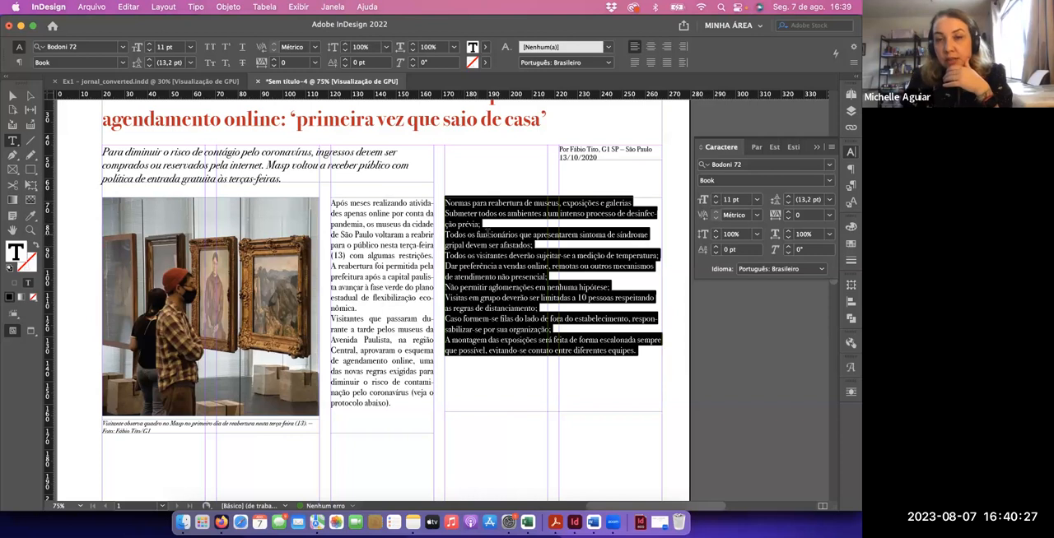
# Make the box heading "Normas para reabertura de museus, exposições e galerias" Bold
pyautogui.click(487, 234)
pyautogui.moveTo(635, 201); pyautogui.dragTo(443, 201)
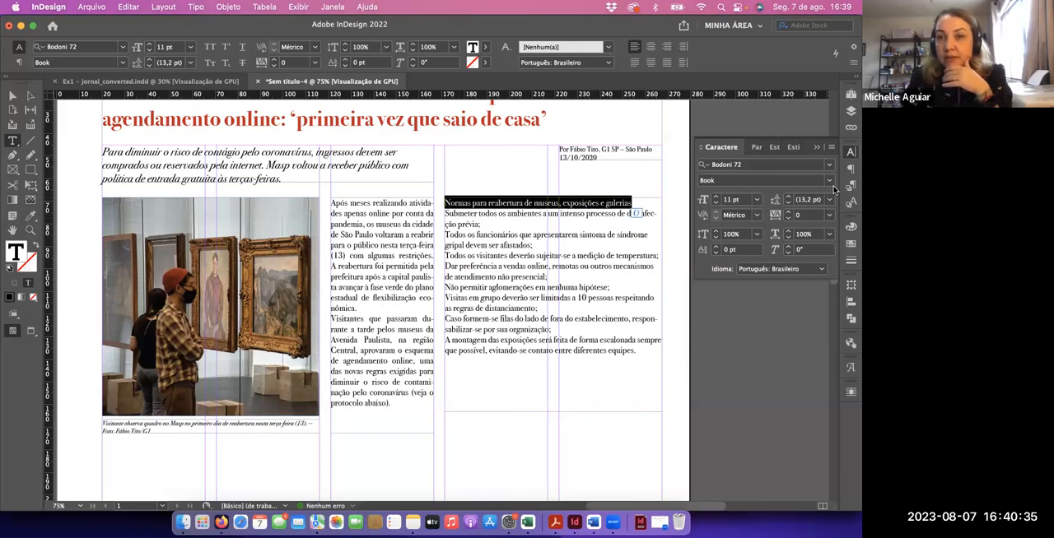
pyautogui.click(829, 181)
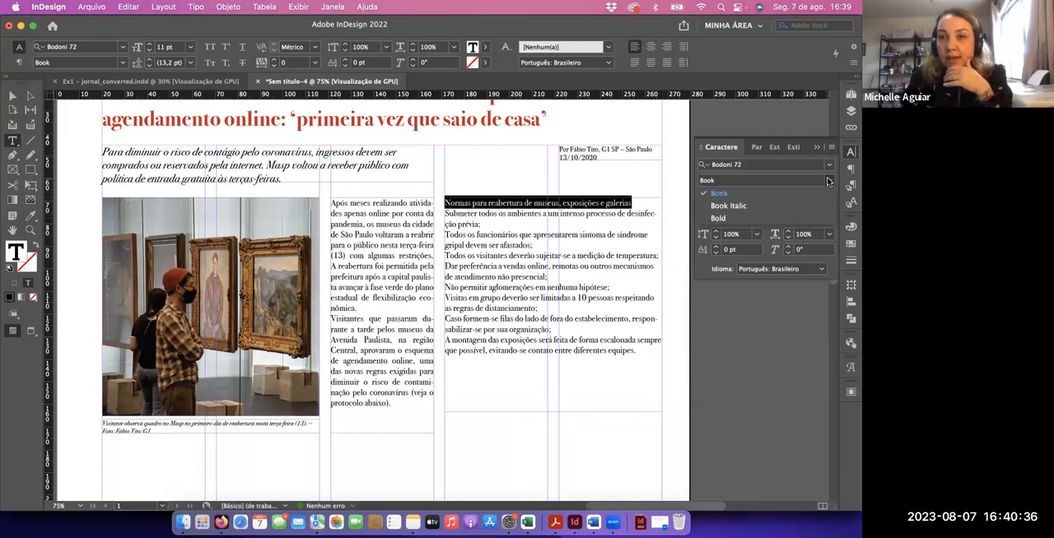
pyautogui.click(740, 219)
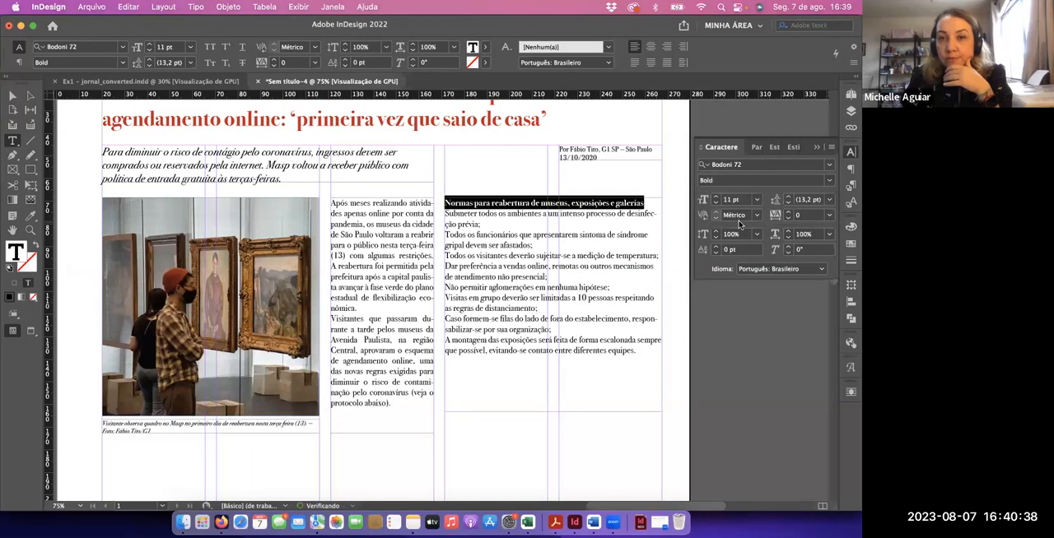
# Select all the rule paragraphs below the box heading, from "Submeter todos os ambientes" to "diferentes equipes."
pyautogui.click(483, 234)
pyautogui.moveTo(445, 212); pyautogui.dragTo(627, 356)
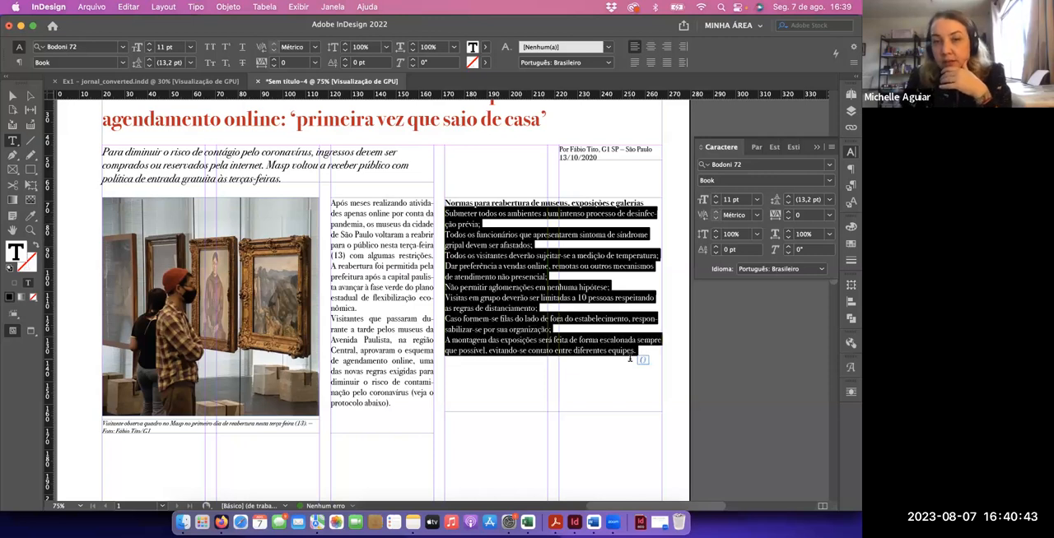
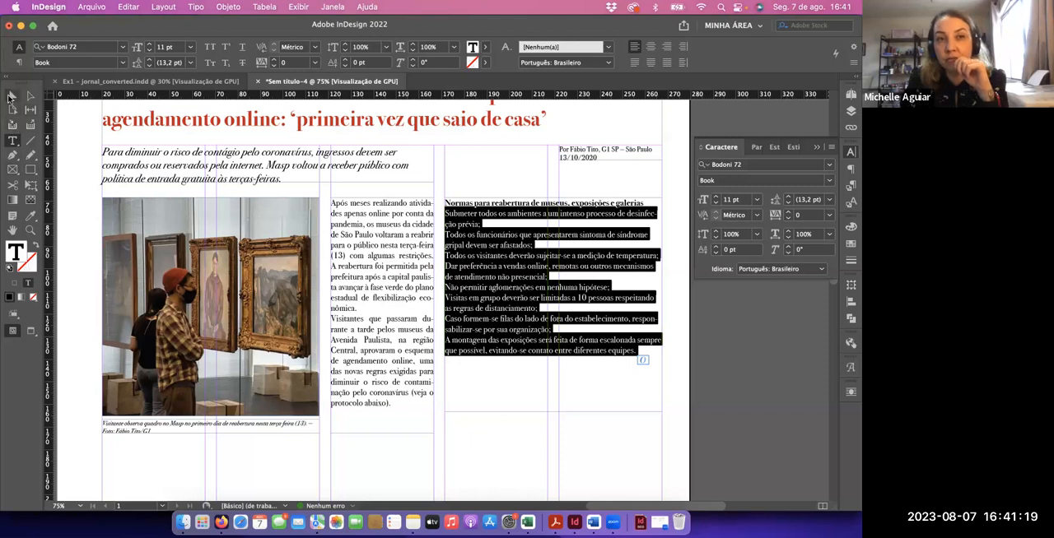
pyautogui.click(12, 96)
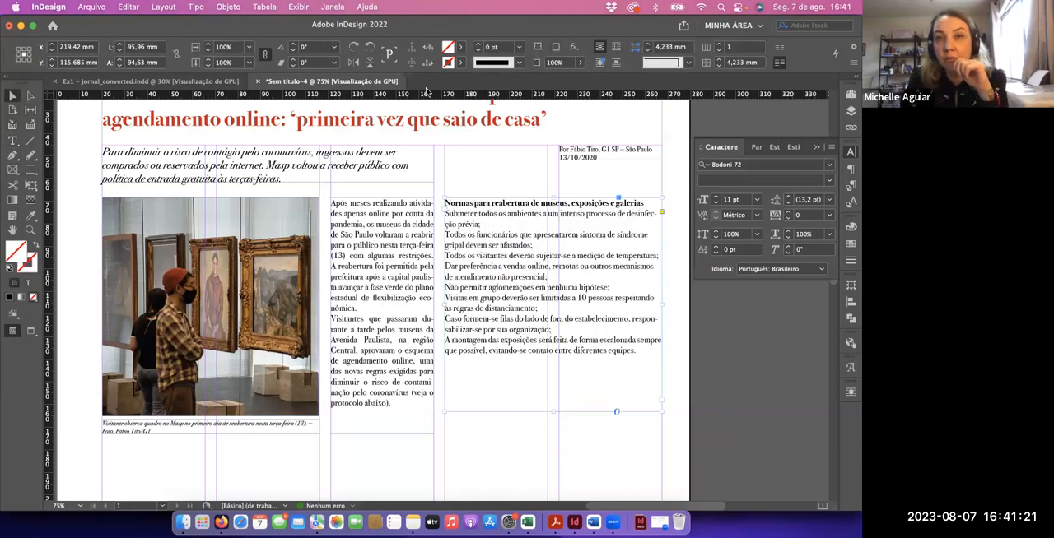
pyautogui.click(12, 141)
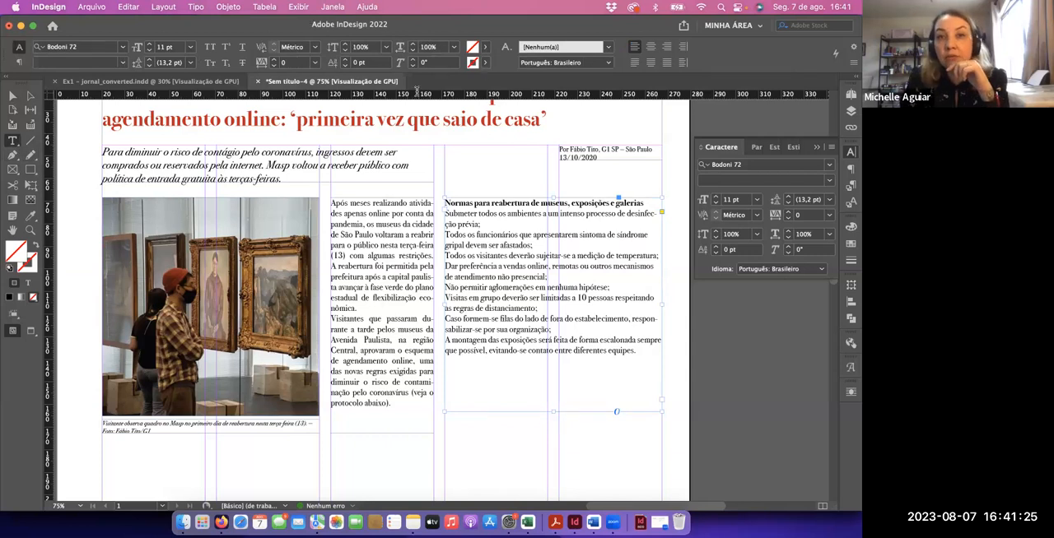
pyautogui.click(334, 7)
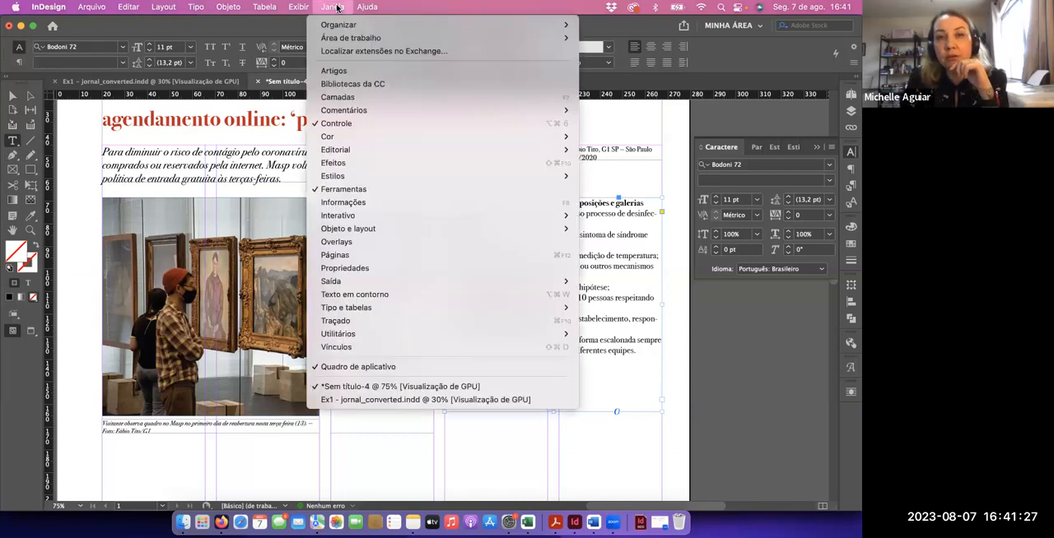
pyautogui.moveTo(344, 41)
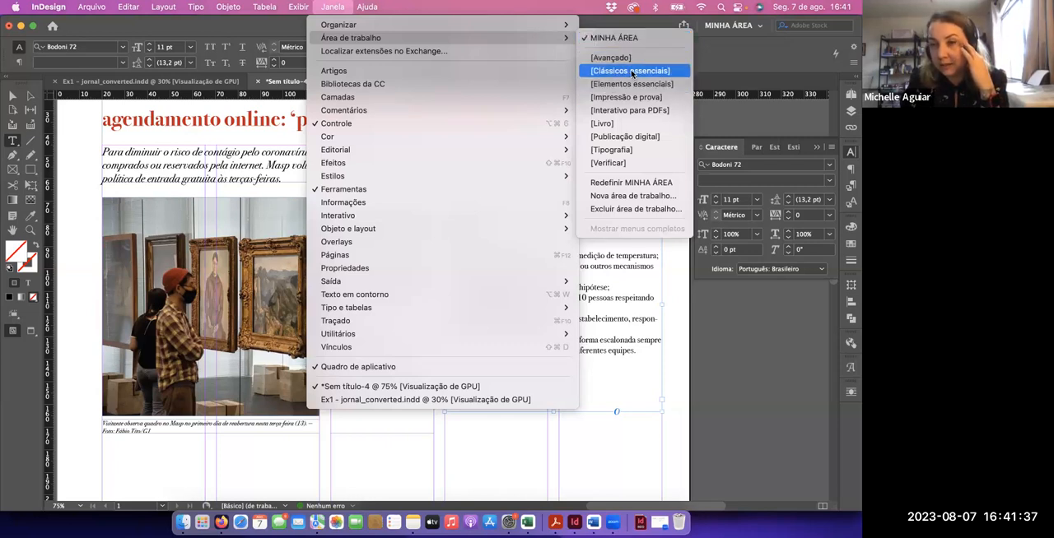
pyautogui.click(761, 60)
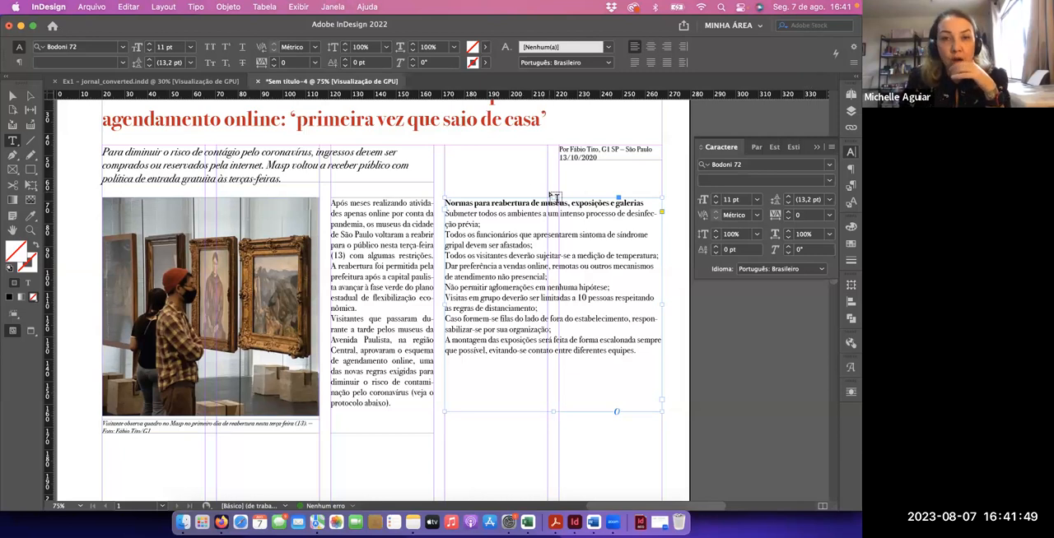
# Set the left and right indents of all the box text, including its heading, to 3 mm
pyautogui.moveTo(445, 213); pyautogui.dragTo(625, 355)
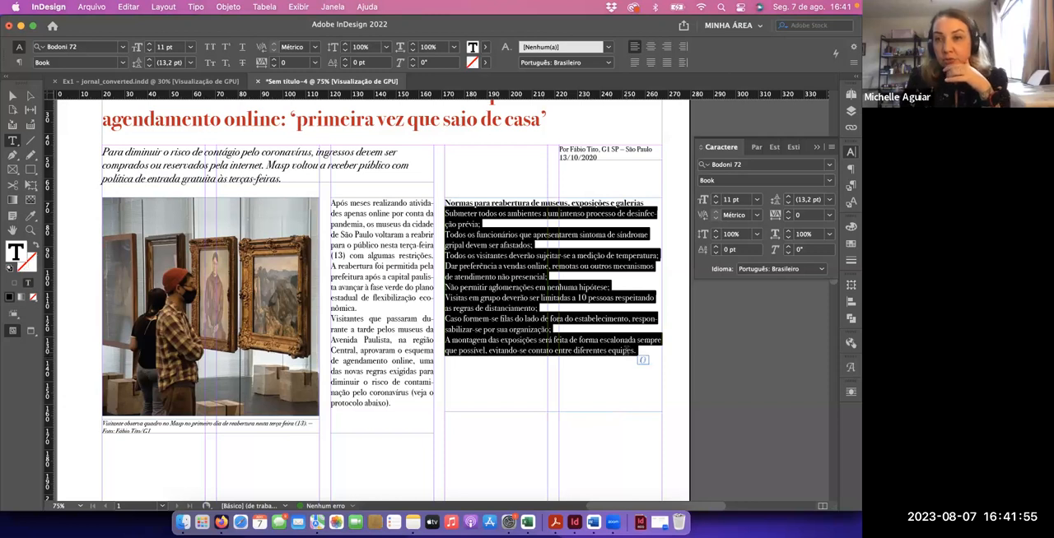
pyautogui.click(851, 170)
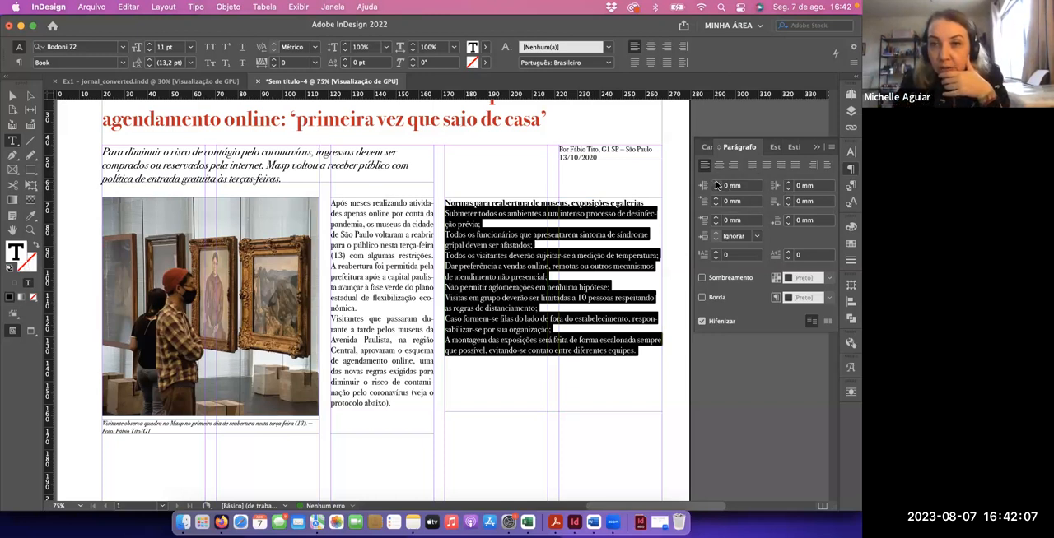
pyautogui.click(568, 226)
pyautogui.press('super+a')
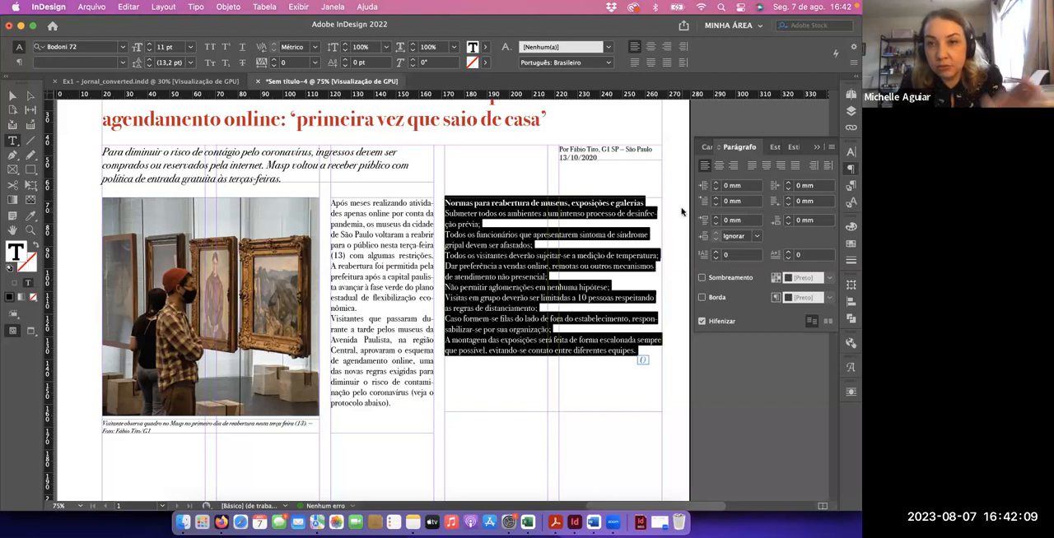
pyautogui.click(716, 184)
pyautogui.click(716, 184)
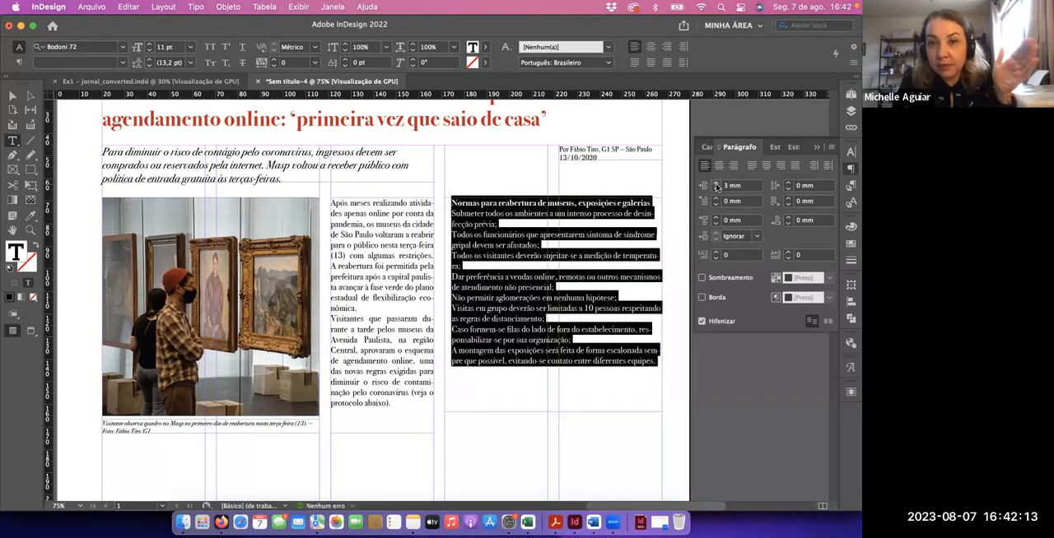
pyautogui.click(788, 183)
pyautogui.click(788, 183)
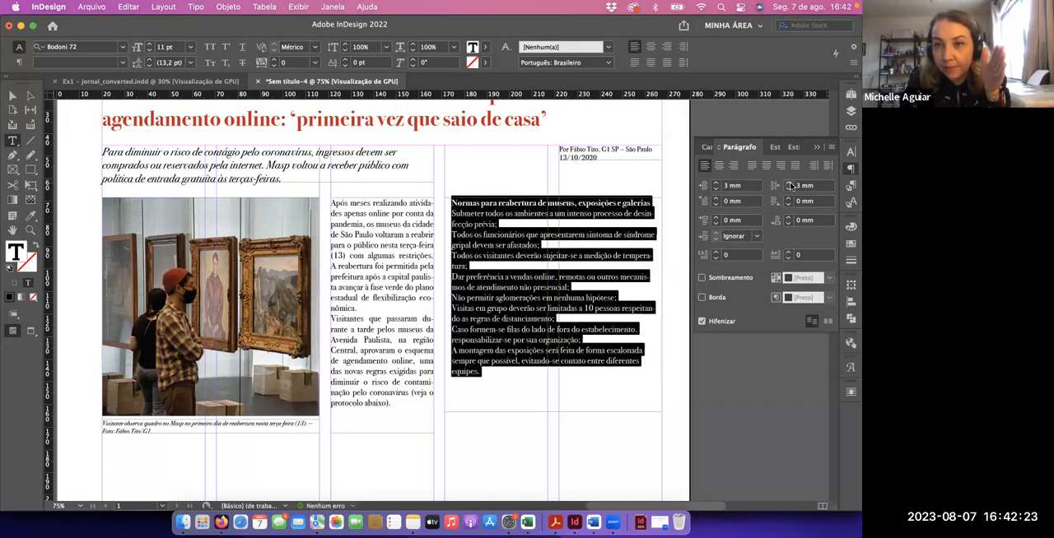
# Justify the box text with the last line aligned left and insert an empty line above the box heading
pyautogui.click(752, 165)
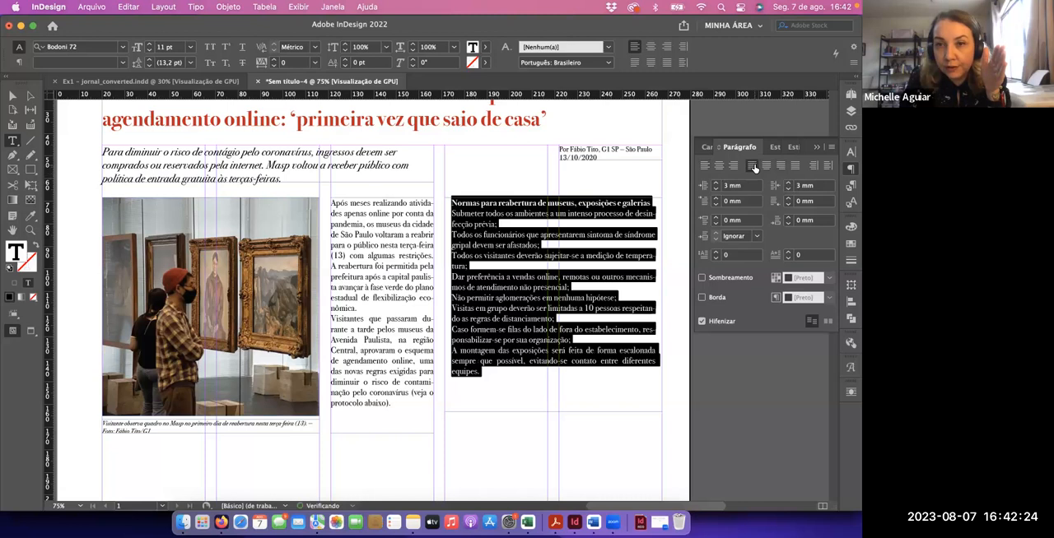
pyautogui.click(452, 201)
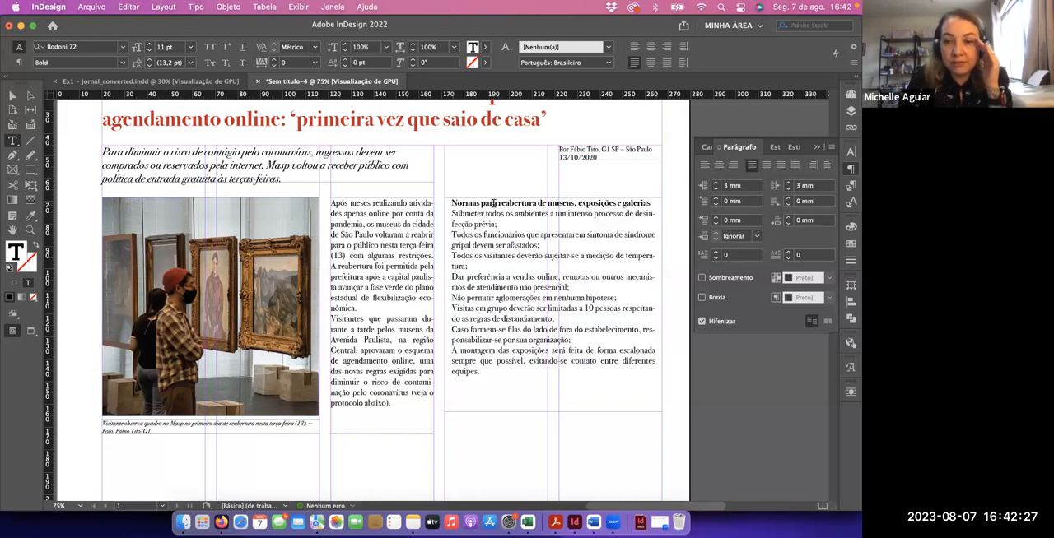
pyautogui.press('Return')
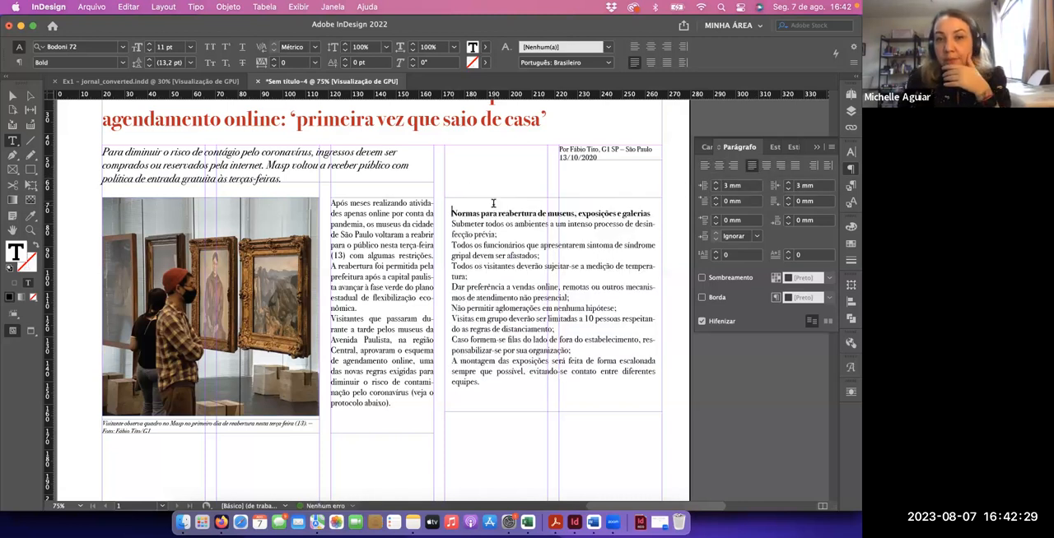
# Fill the rules box frame with the C=100 M=0 Y=0 K=0 swatch at a 20% tint and check it in page preview
pyautogui.click(12, 96)
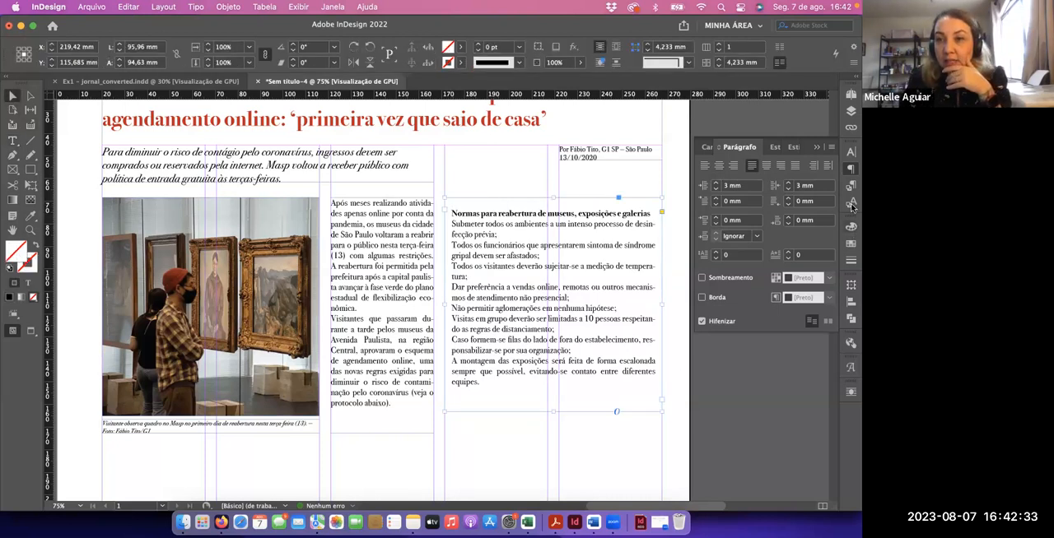
pyautogui.click(851, 244)
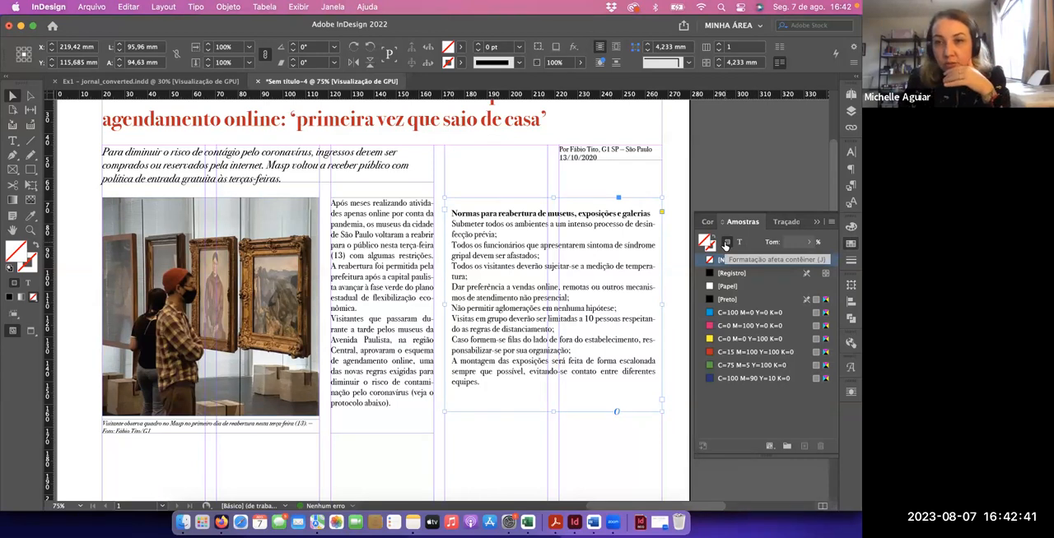
pyautogui.click(730, 317)
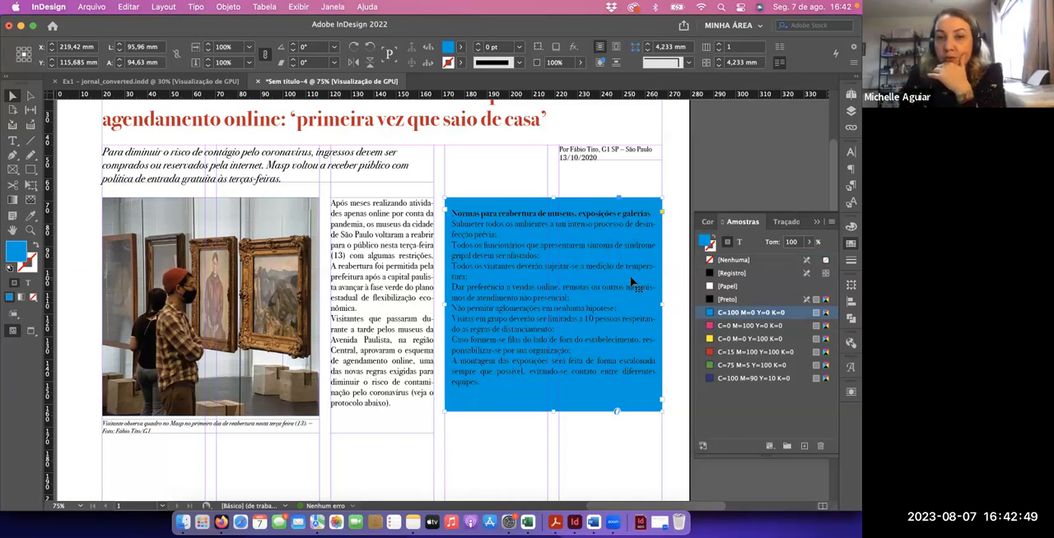
pyautogui.click(783, 243)
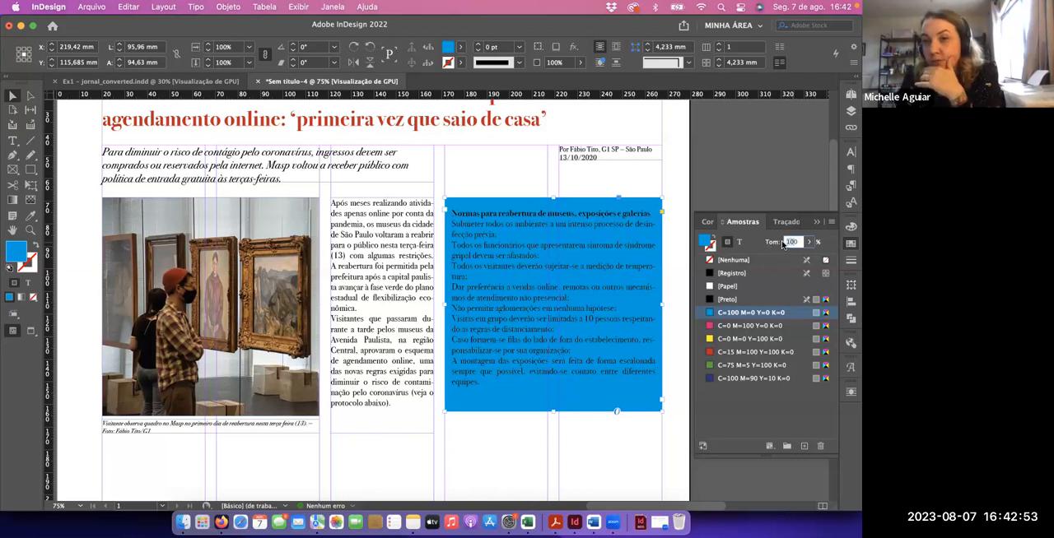
pyautogui.write('30')
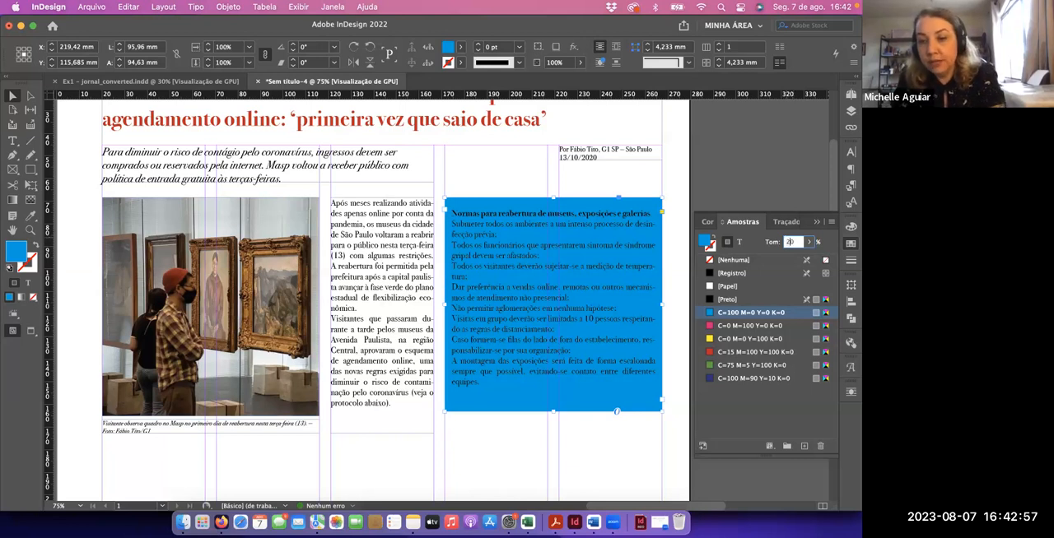
pyautogui.press('Return')
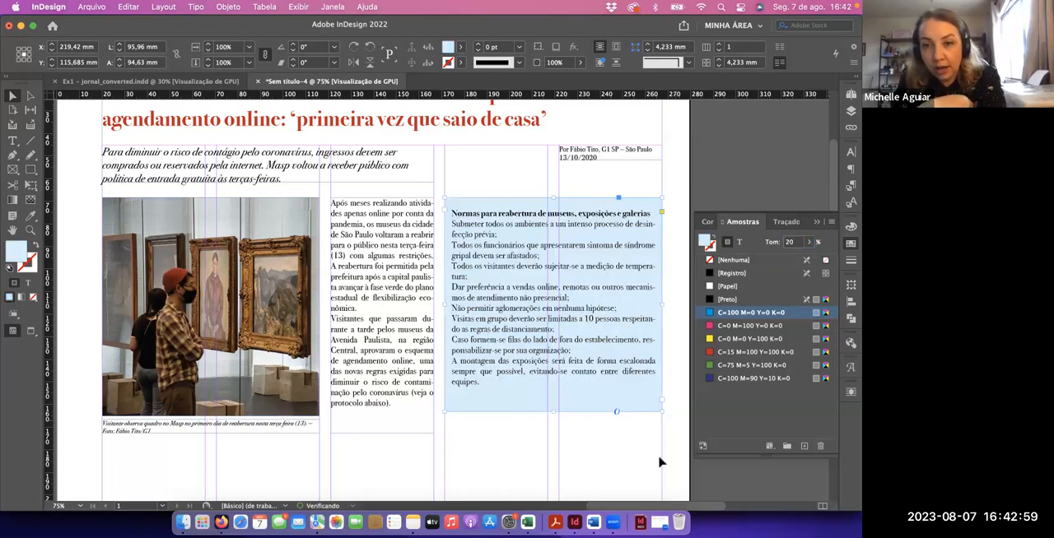
pyautogui.click(636, 462)
pyautogui.press('w')
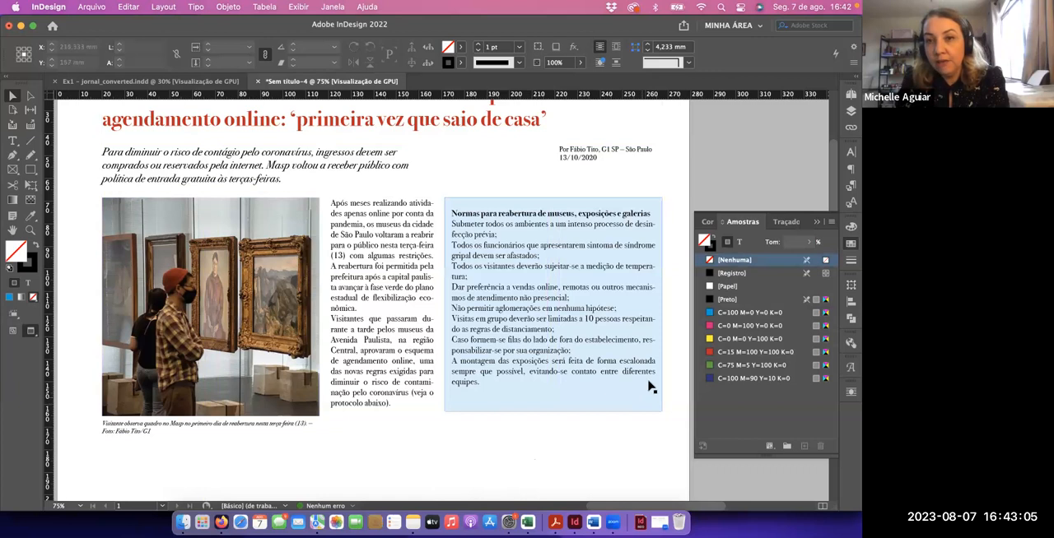
pyautogui.press('w')
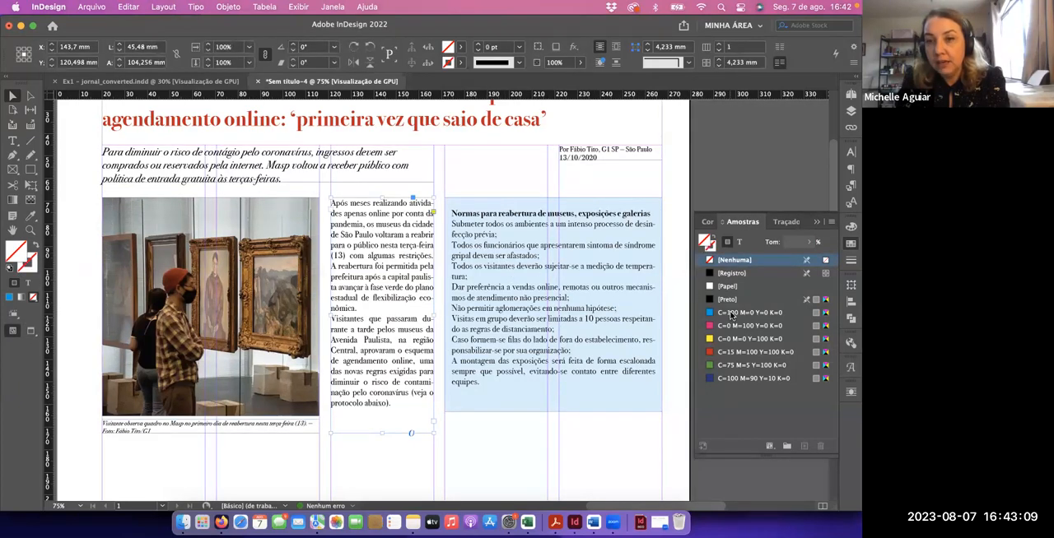
# Try filling the third-column text frame with C=100 M=0 Y=0 K=0 at a 20% tint, and clear that fill
pyautogui.click(730, 314)
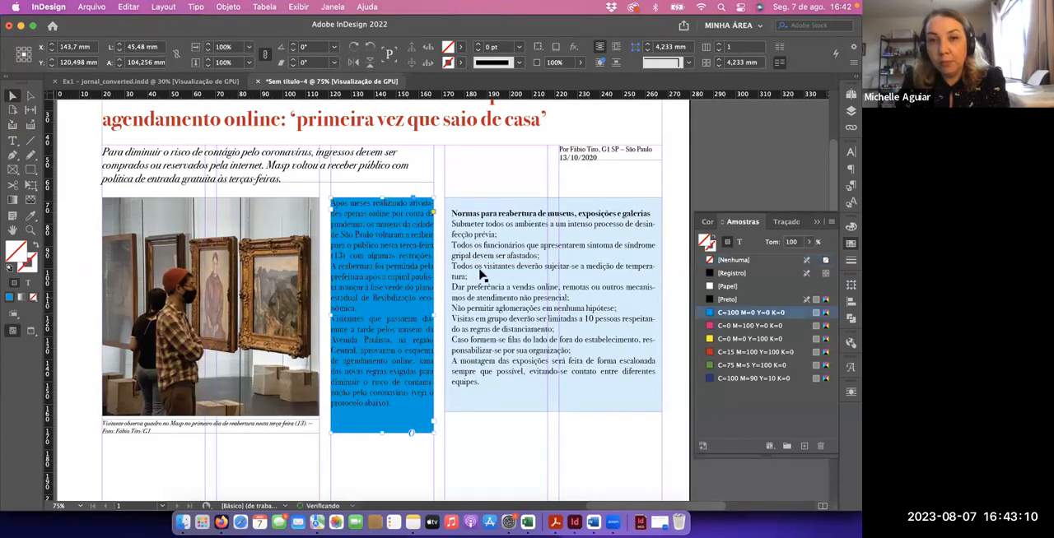
pyautogui.click(790, 242)
pyautogui.write('40')
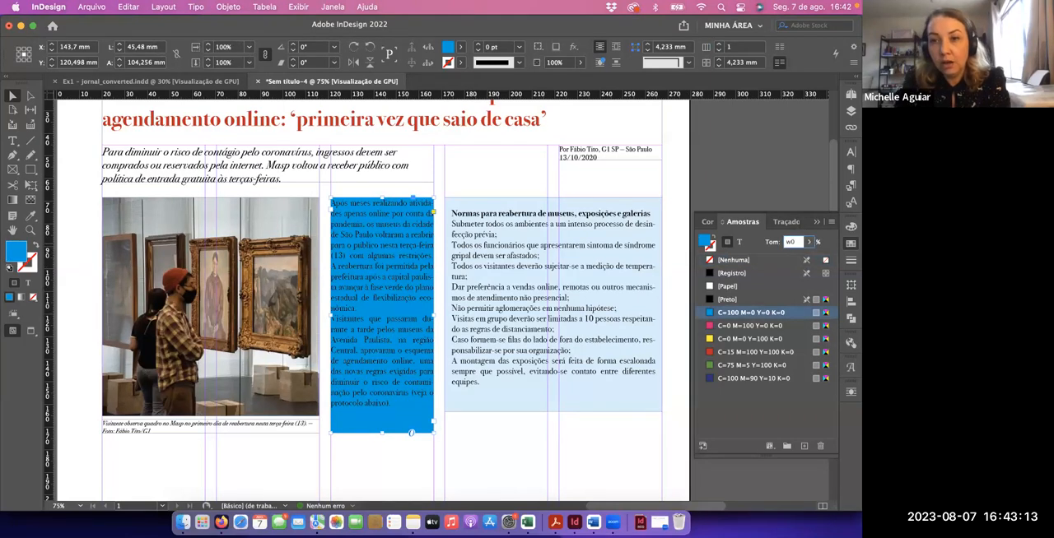
pyautogui.press('Return')
pyautogui.press('Return')
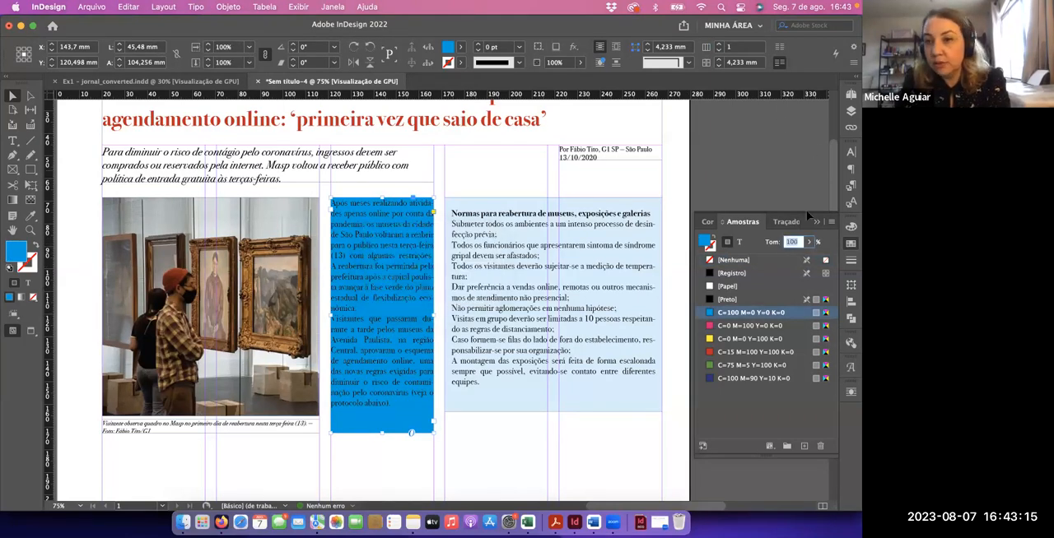
pyautogui.write('20')
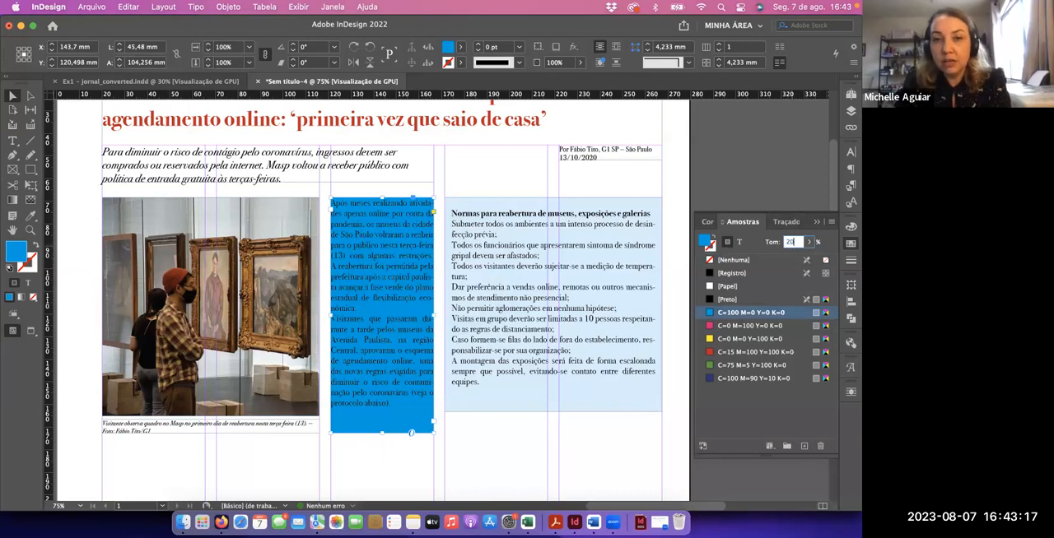
pyautogui.press('Return')
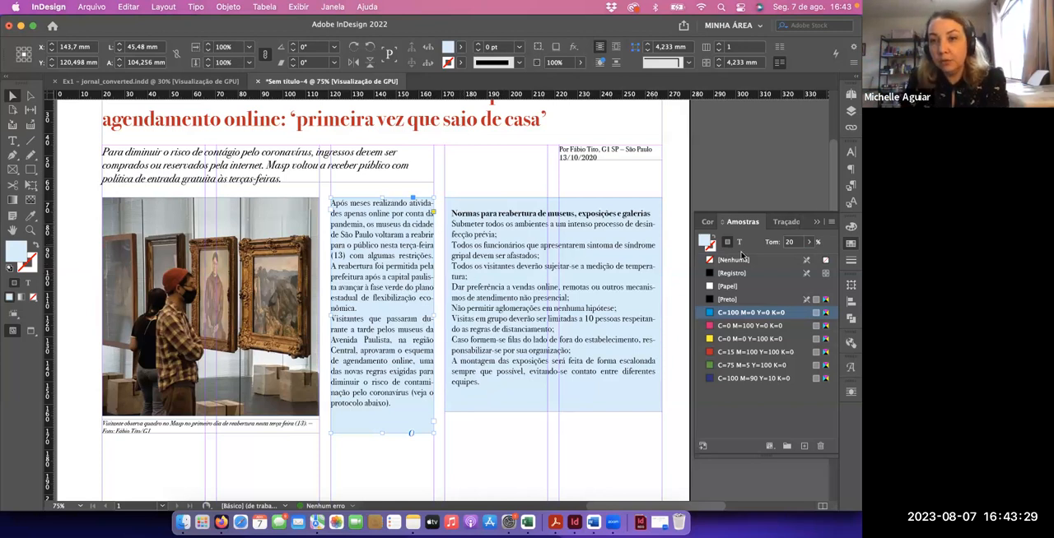
pyautogui.press('/')
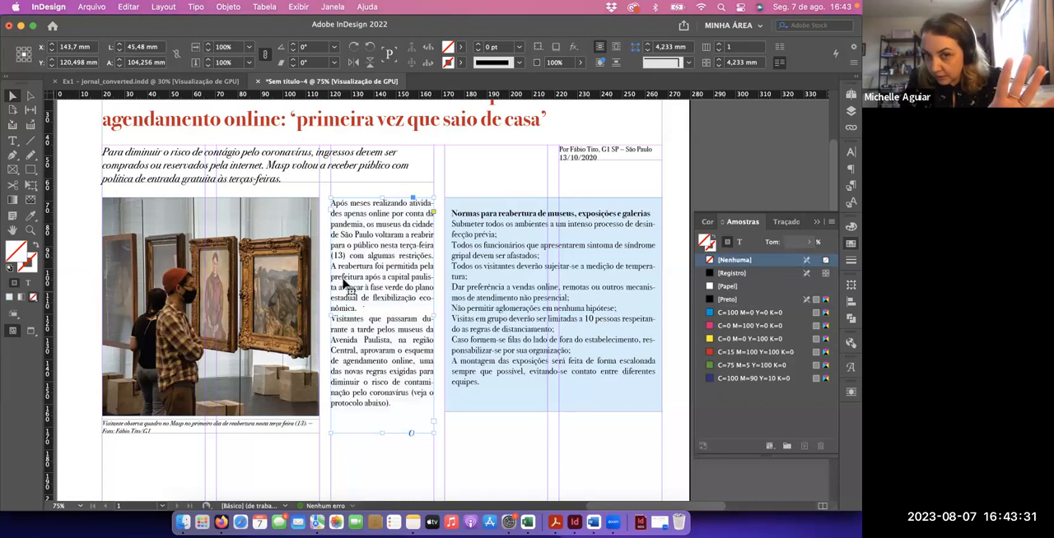
# Shorten the third-column text frame to the photo's lower edge and change its closing words to "protocolo ao lado"
pyautogui.press('super+z')
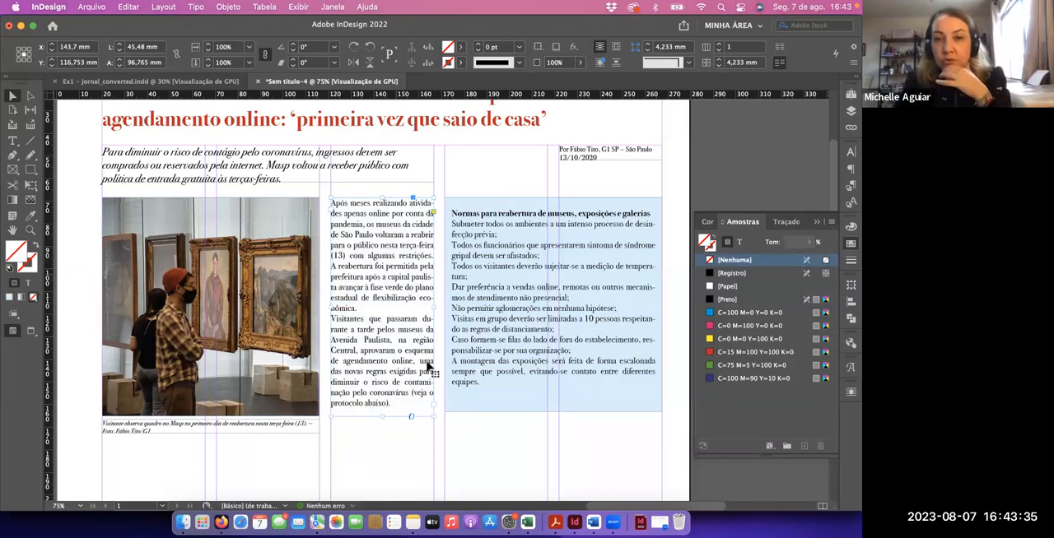
pyautogui.click(471, 452)
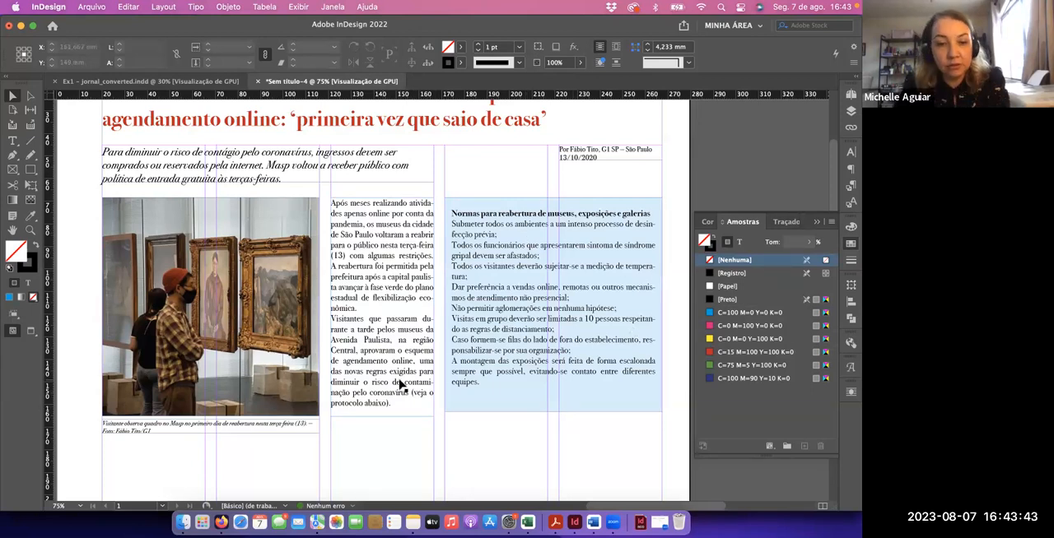
pyautogui.press('t')
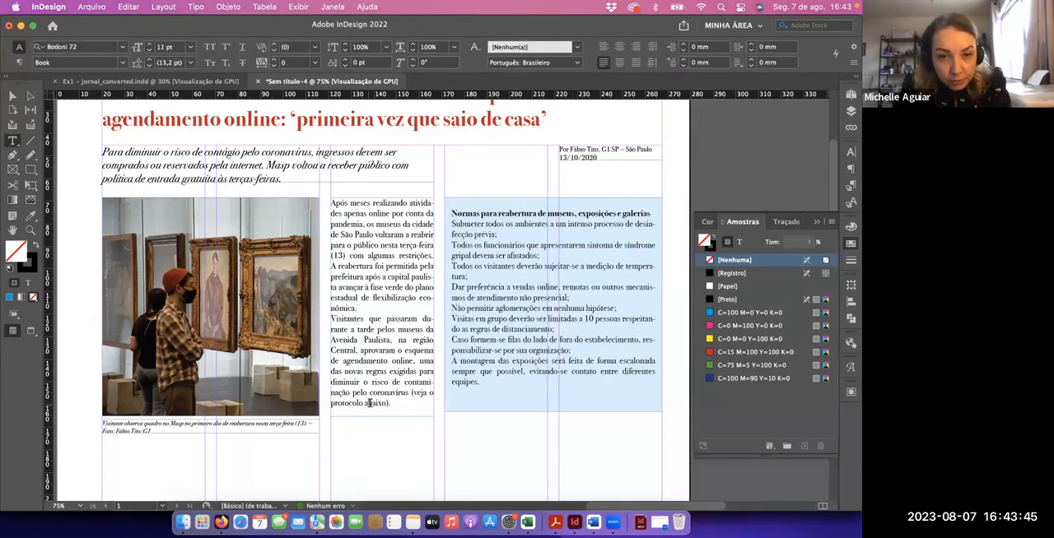
pyautogui.moveTo(366, 404); pyautogui.dragTo(385, 404)
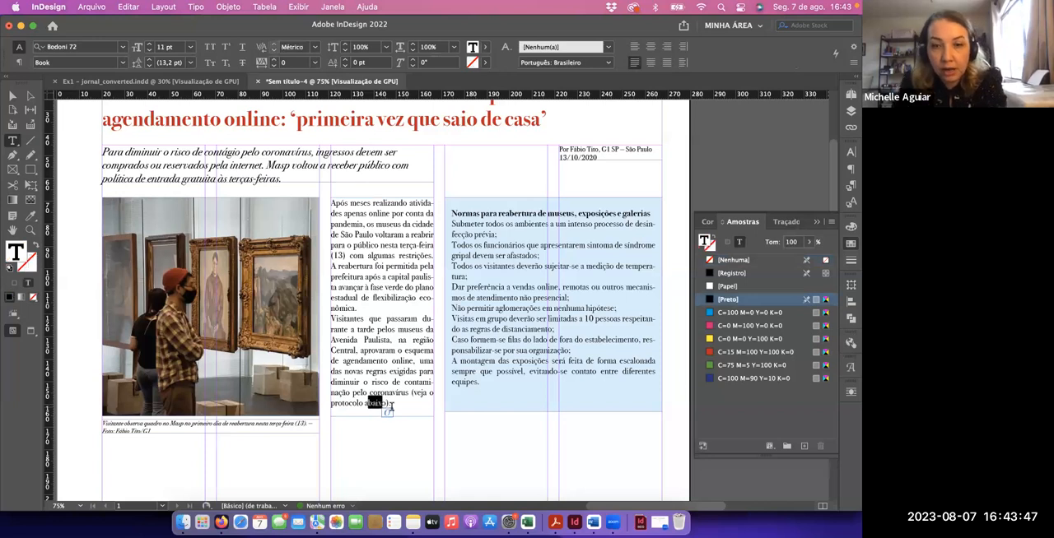
pyautogui.write('ao lad')
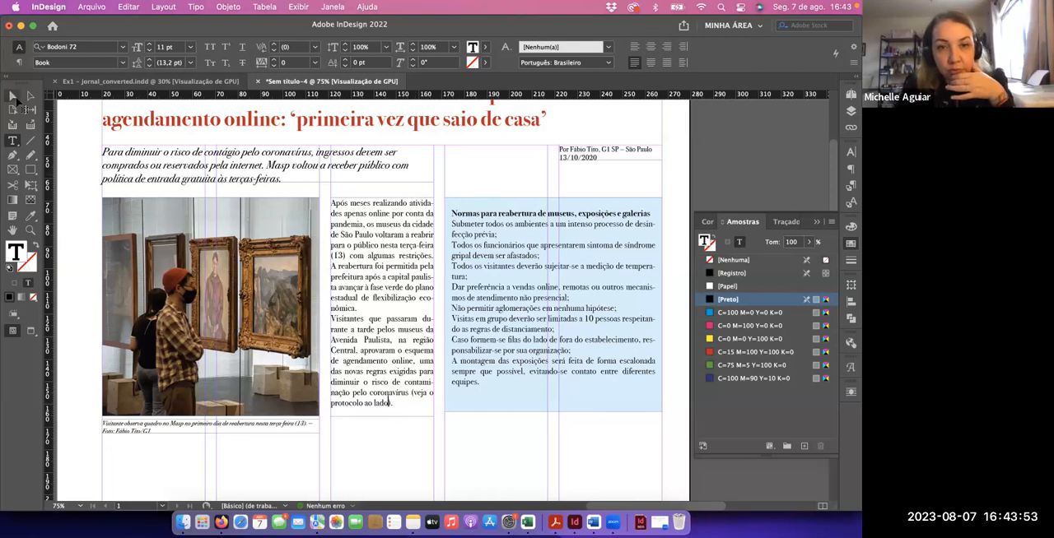
pyautogui.click(13, 96)
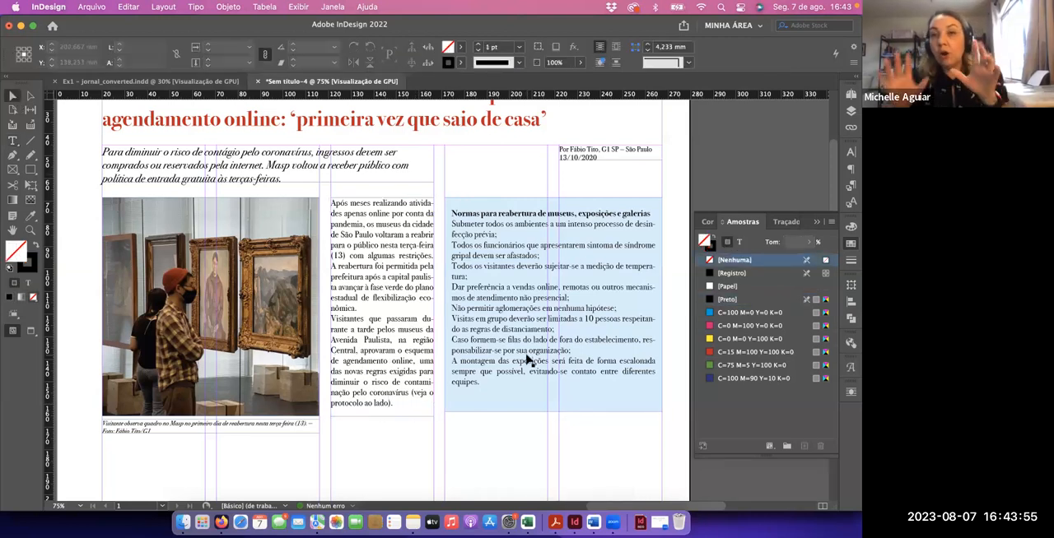
# Check the bulleted box text in the Google Docs source document in Firefox and return to InDesign
pyautogui.press('super+Tab')
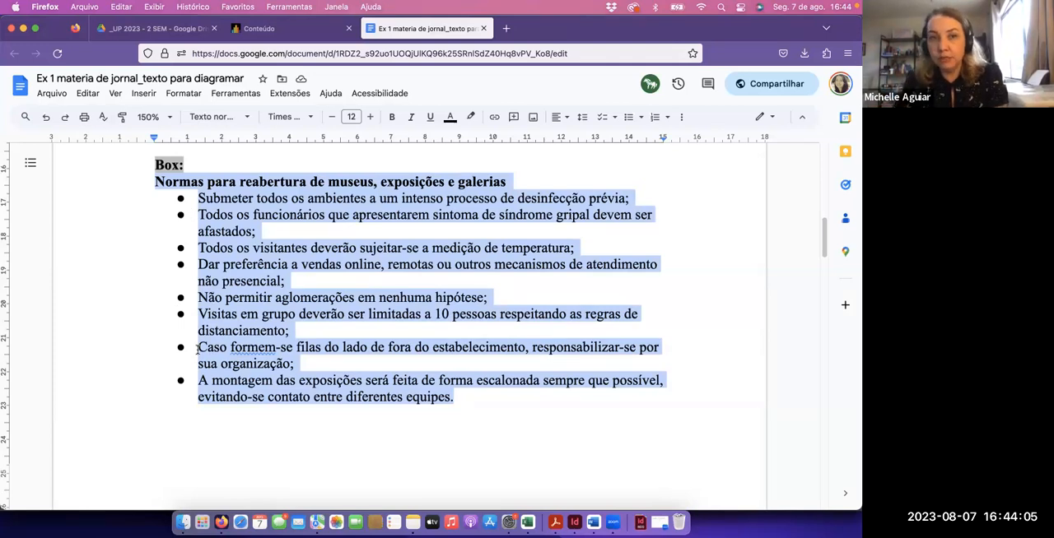
pyautogui.press('super+Tab')
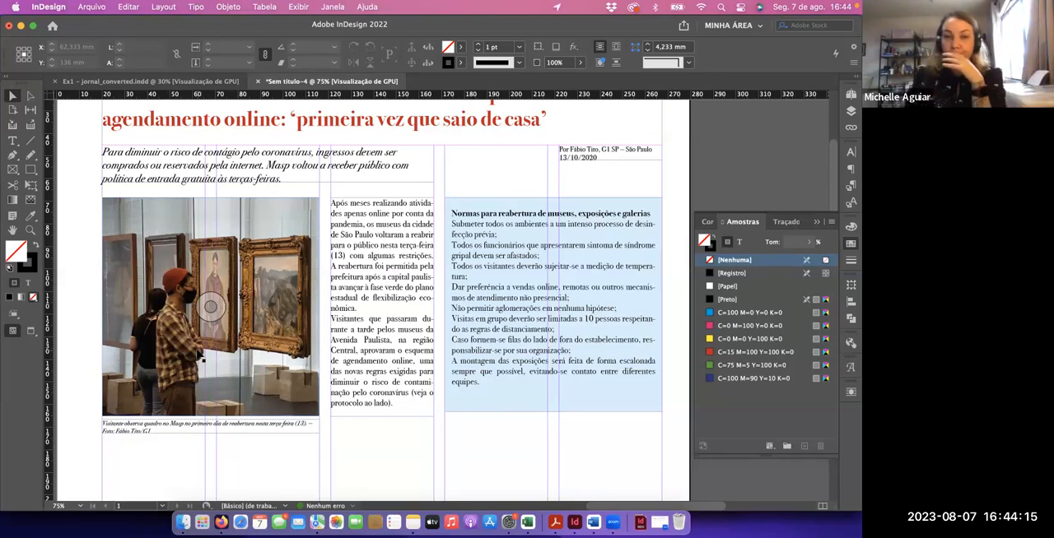
# Give the rules paragraphs below the tinted box's heading a hanging indent: 7 mm left indent and -4 mm first-line indent
pyautogui.doubleClick(494, 377)
pyautogui.moveTo(480, 383); pyautogui.dragTo(445, 222)
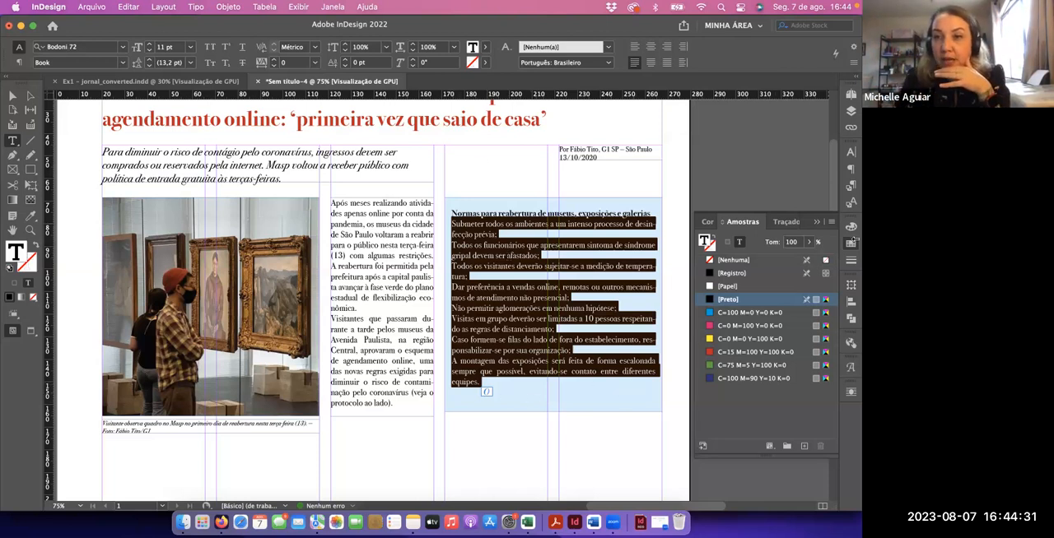
pyautogui.click(851, 169)
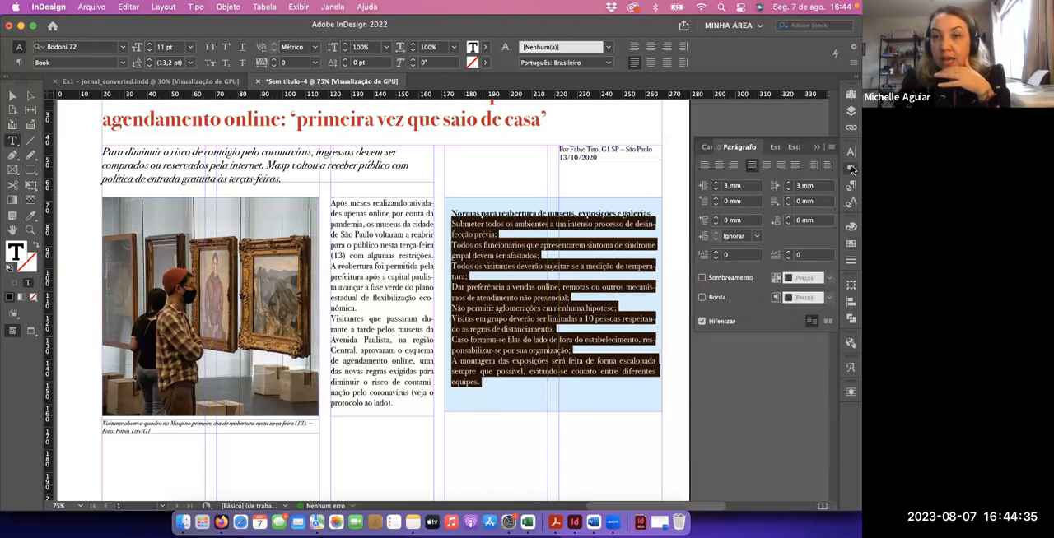
pyautogui.click(715, 185)
pyautogui.click(715, 185)
pyautogui.click(714, 185)
pyautogui.click(715, 186)
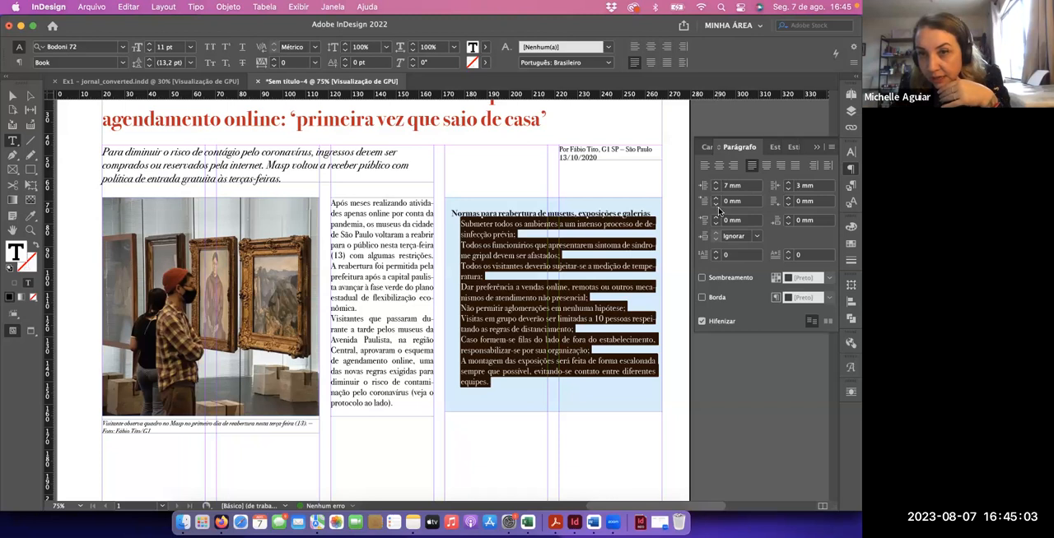
pyautogui.click(716, 205)
pyautogui.click(716, 206)
pyautogui.click(717, 205)
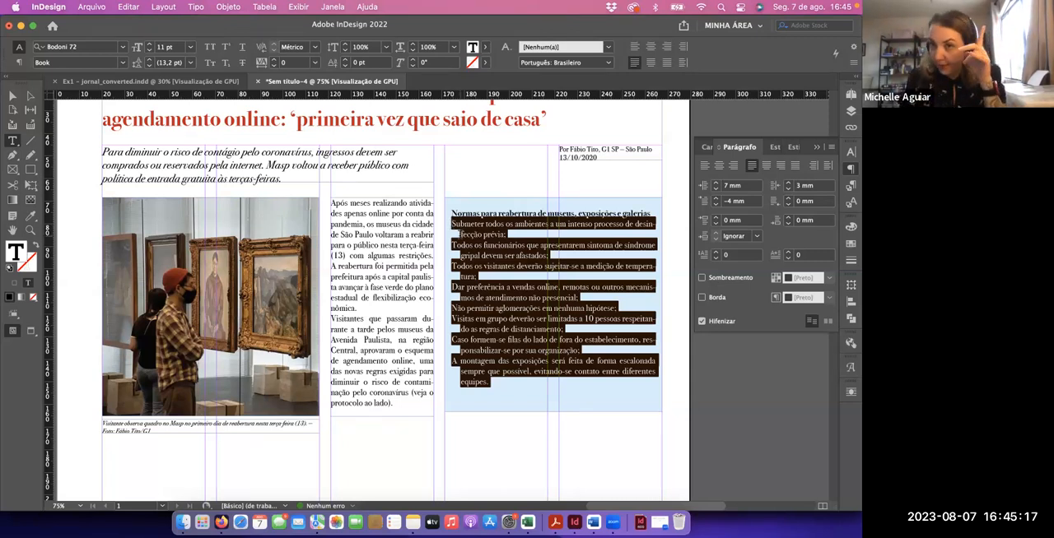
# Insert a hyphen and a tab at the start of every rule in the tinted box
pyautogui.click(475, 233)
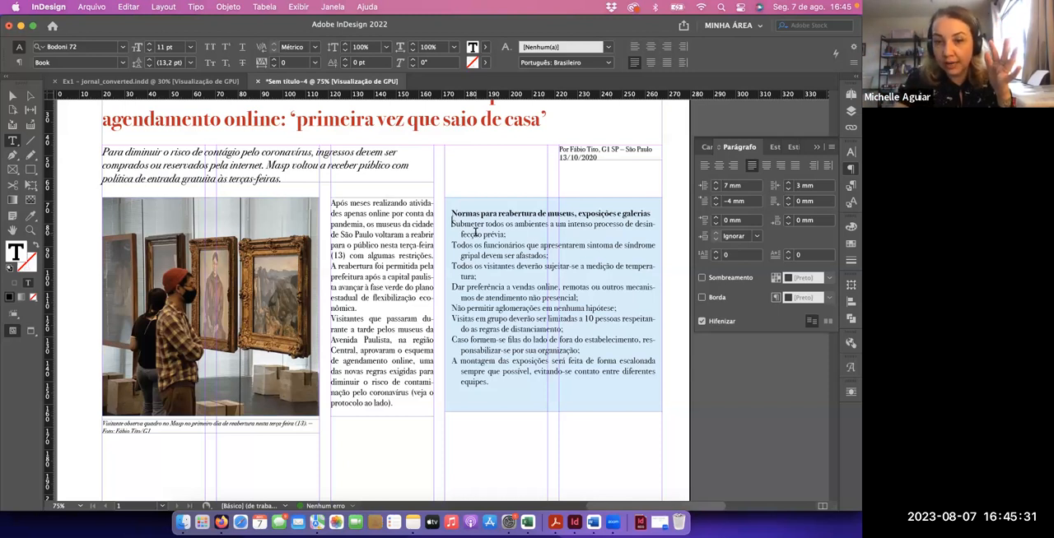
pyautogui.write('-')
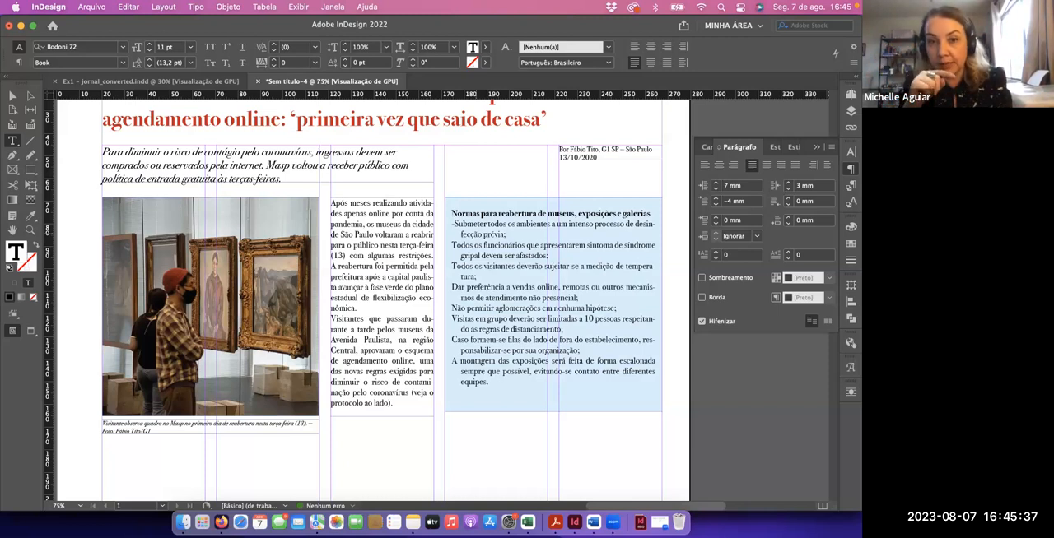
pyautogui.write('-')
pyautogui.press('Tab')
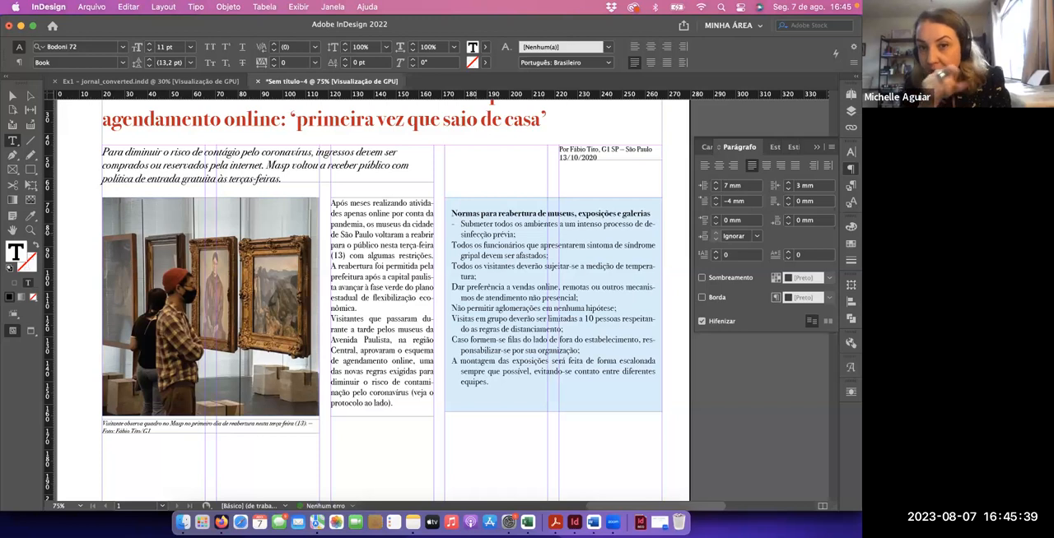
pyautogui.click(451, 245)
pyautogui.write('-')
pyautogui.press('Tab')
pyautogui.click(451, 266)
pyautogui.write('-')
pyautogui.press('Tab')
pyautogui.click(451, 288)
pyautogui.write('-')
pyautogui.press('Tab')
pyautogui.click(452, 308)
pyautogui.write('-')
pyautogui.write('-')
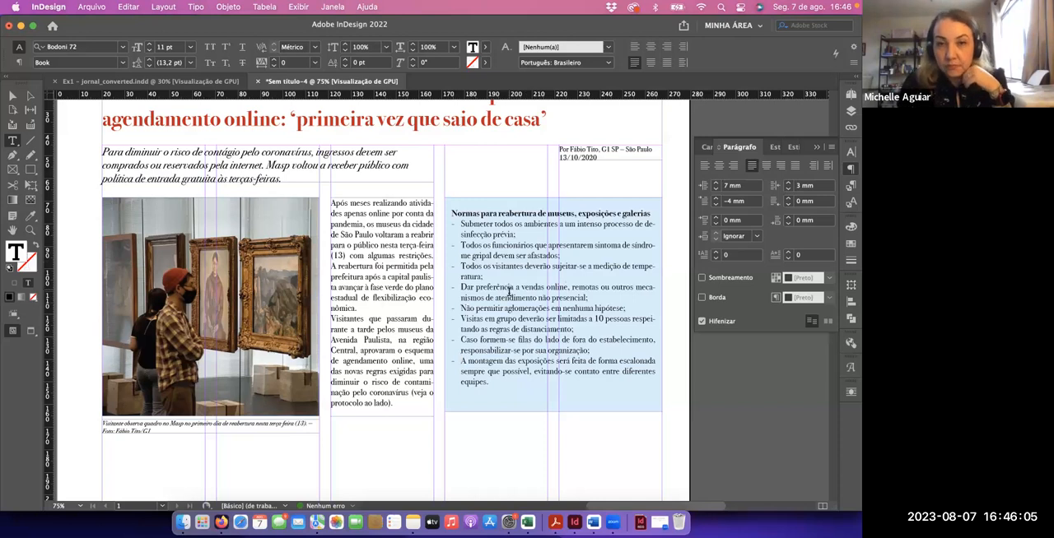
# Set the space after paragraphs to 1 mm for the heading and all rules in the tinted box
pyautogui.moveTo(489, 383); pyautogui.dragTo(450, 211)
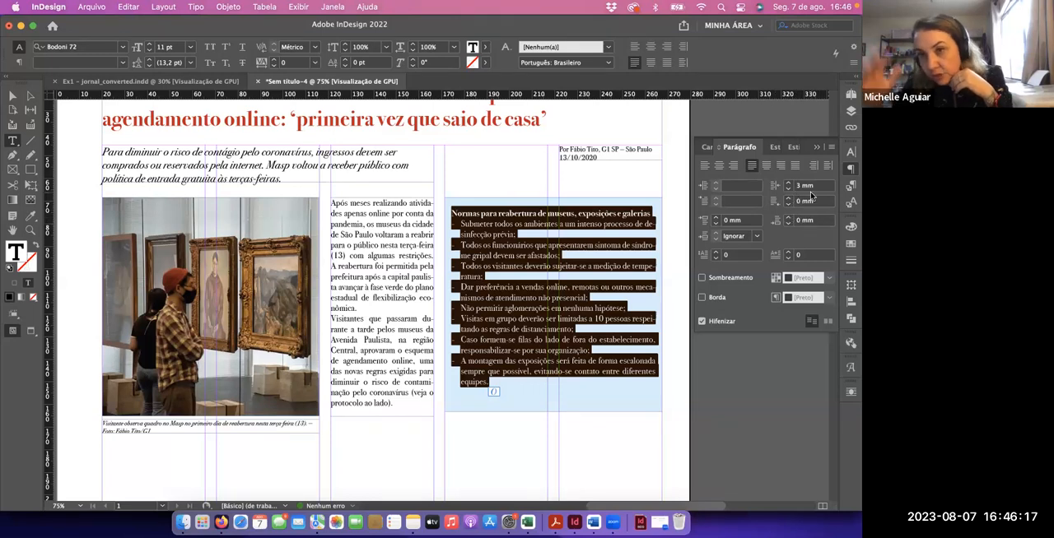
pyautogui.click(790, 218)
pyautogui.click(790, 218)
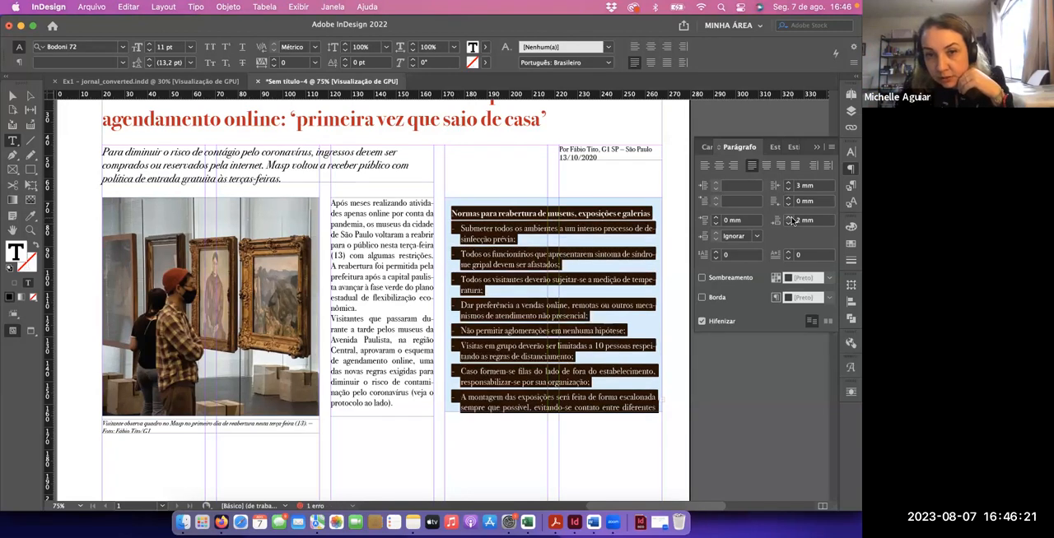
pyautogui.click(792, 224)
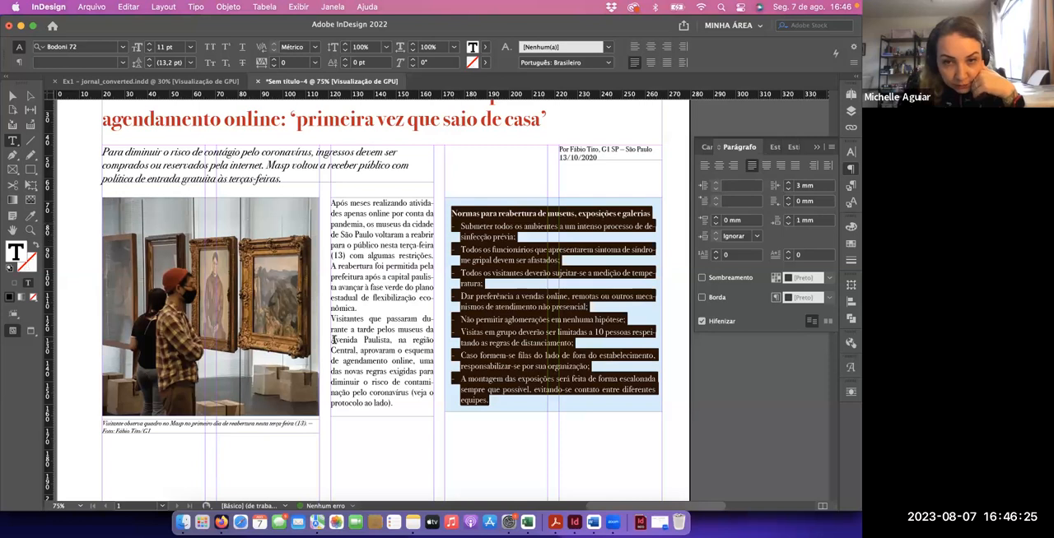
# Extend the tinted rules box down to the photo's lower edge, making it about 96.7 mm high
pyautogui.click(12, 96)
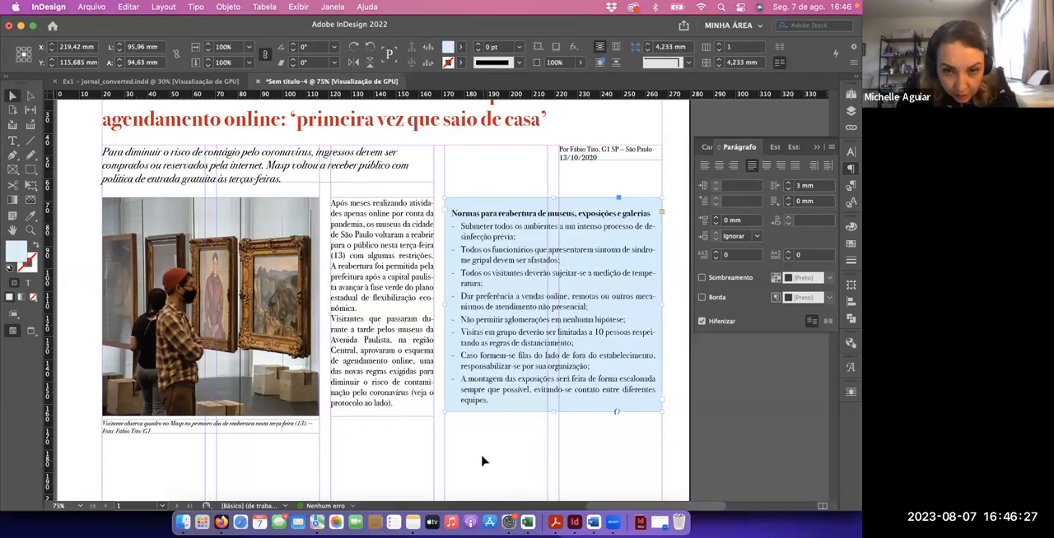
pyautogui.moveTo(552, 414); pyautogui.dragTo(550, 416)
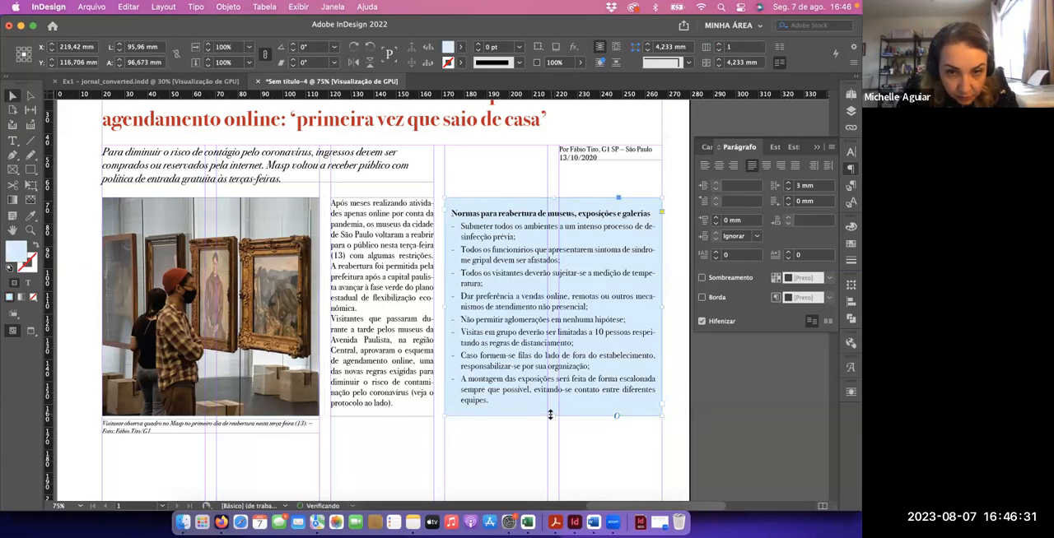
pyautogui.click(489, 449)
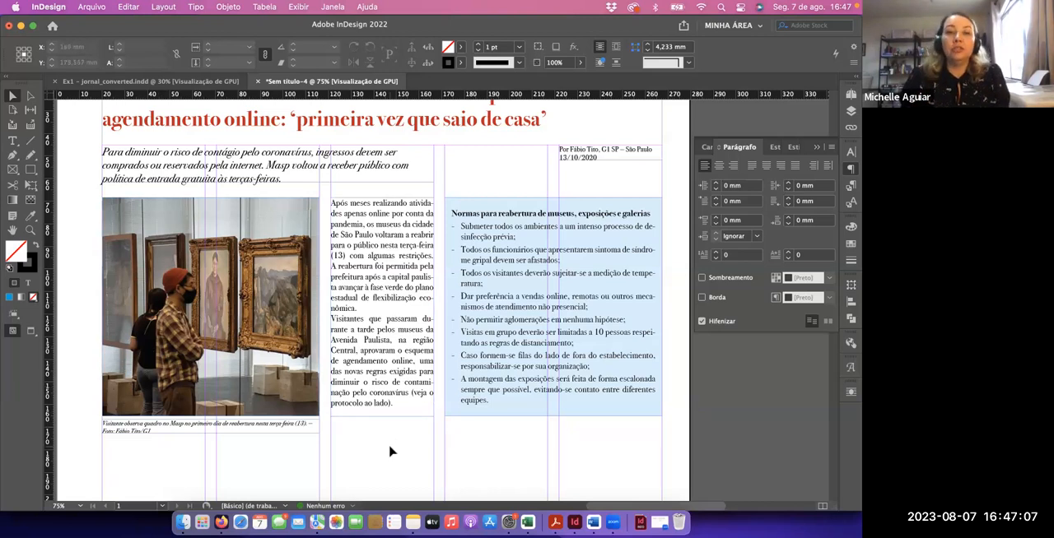
# Copy the "Texto" section preceding "Inserir Foto 2 com legenda" from the Google Docs source in Firefox and return to InDesign
pyautogui.scroll(-2, 390, 450)
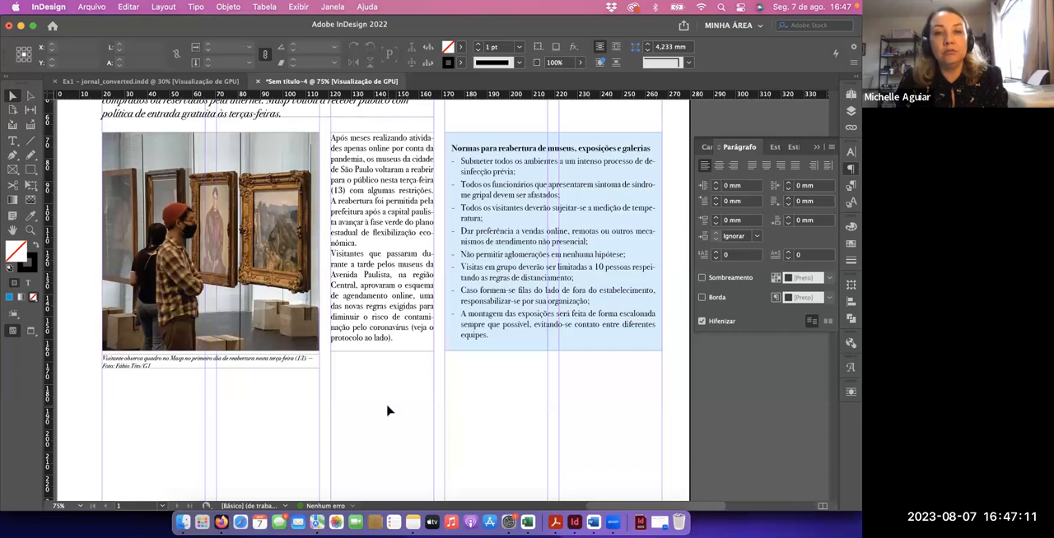
pyautogui.press('super+Tab')
pyautogui.scroll(-3, 363, 390)
pyautogui.scroll(-6, 363, 391)
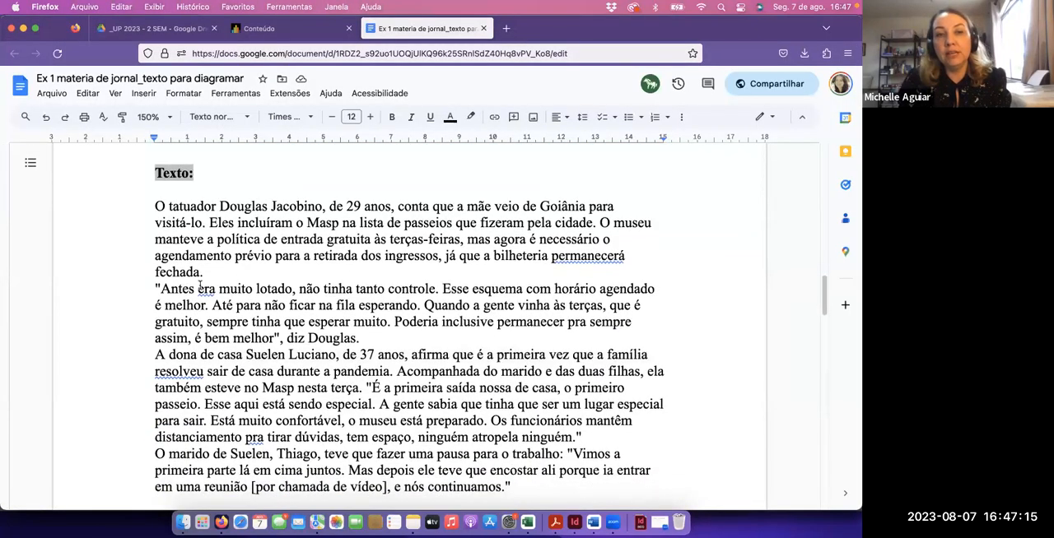
pyautogui.click(151, 206)
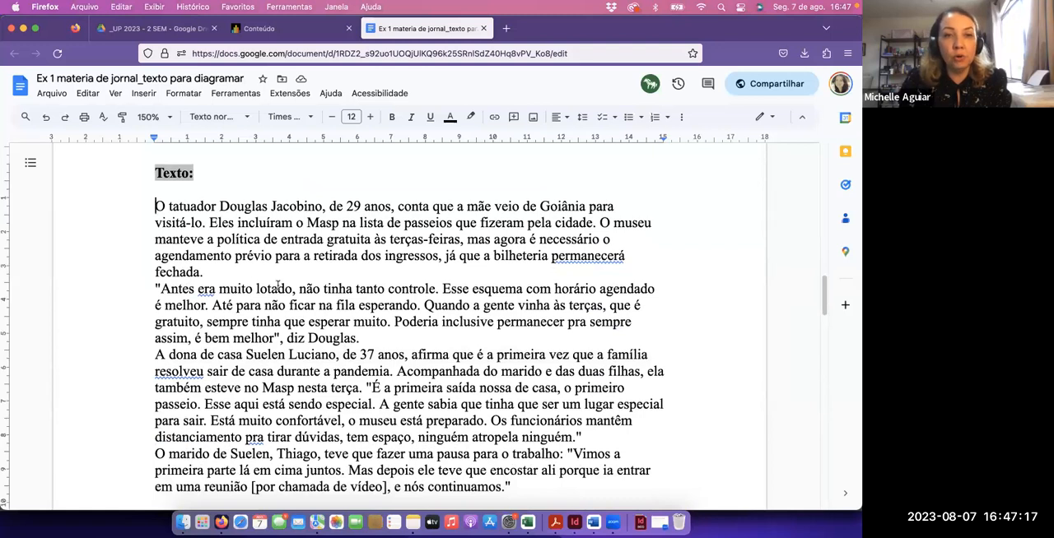
pyautogui.scroll(-4, 395, 274)
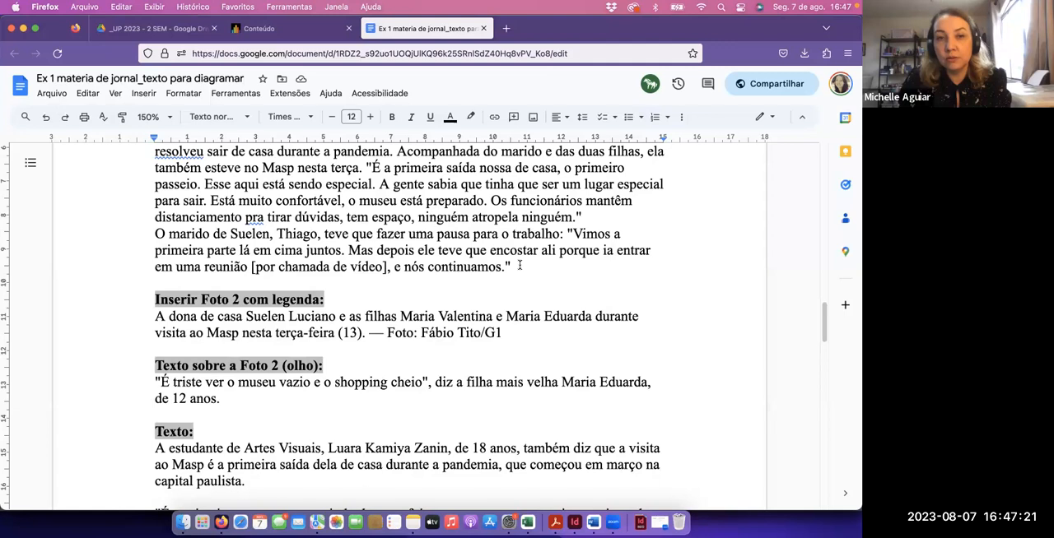
pyautogui.keyDown('shift'); pyautogui.click(519, 266); pyautogui.keyUp('shift')
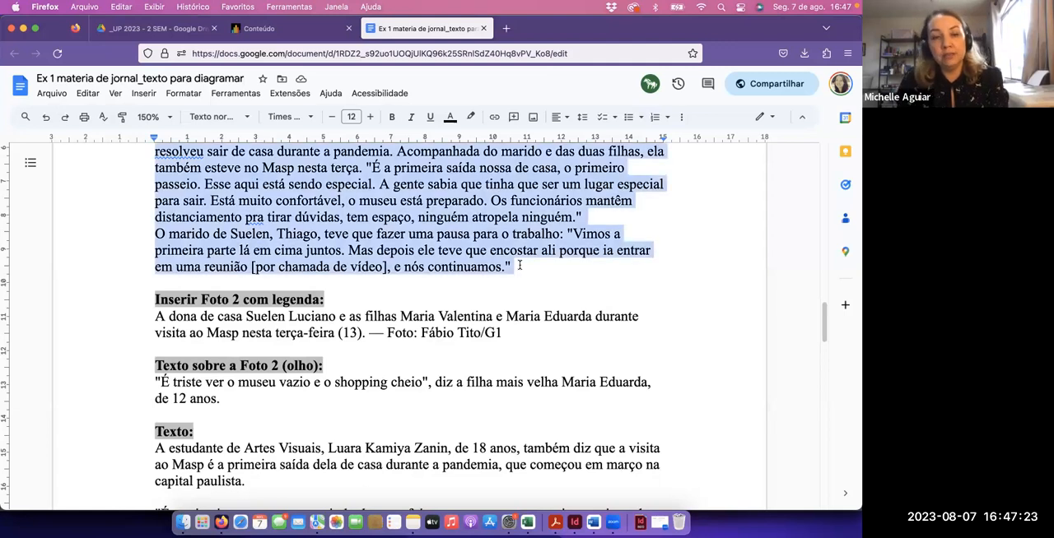
pyautogui.press('super+Tab')
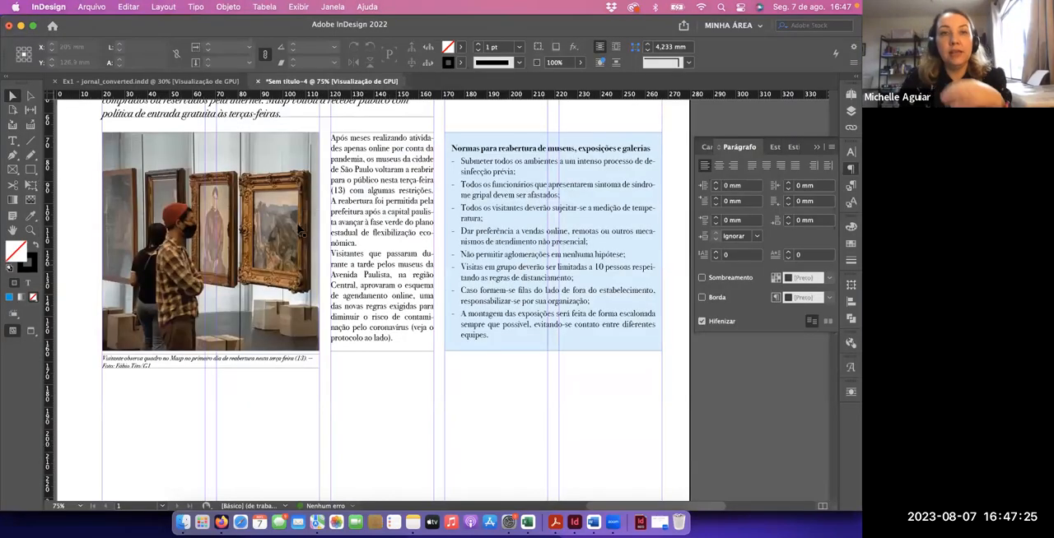
# Check the body text columns below the first photo in Ex1 - jornal_converted.indd and return to the working document
pyautogui.click(138, 82)
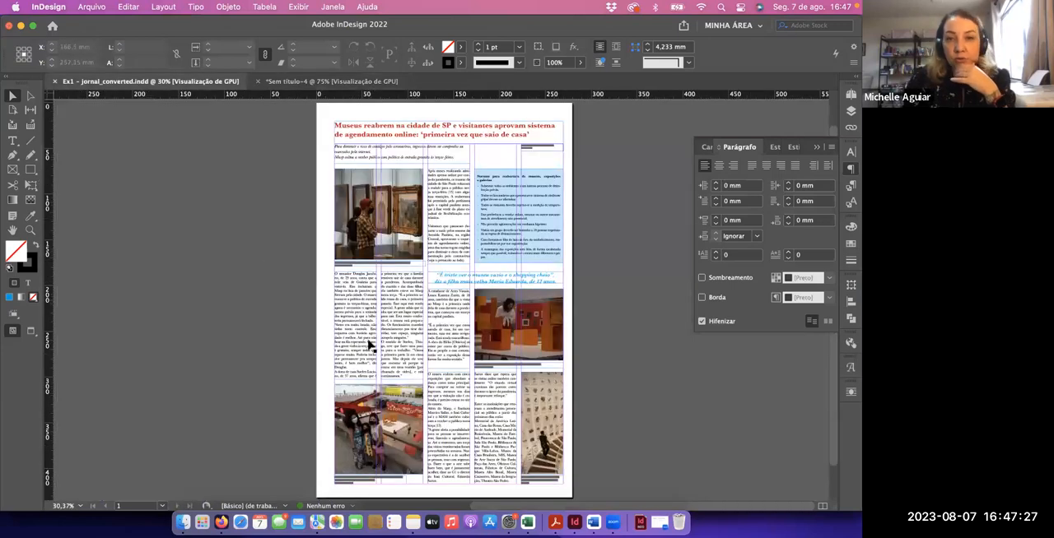
pyautogui.click(414, 306)
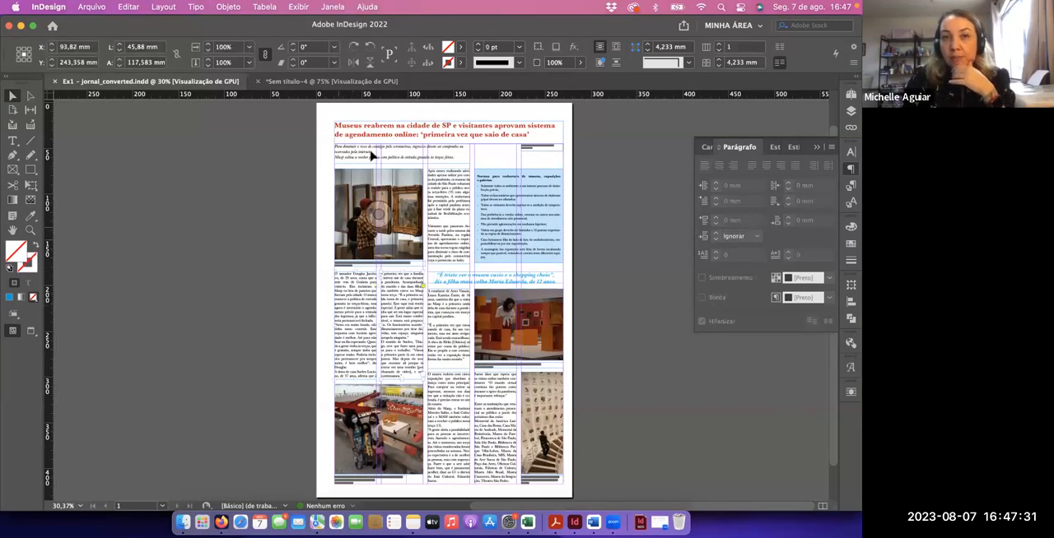
pyautogui.click(282, 86)
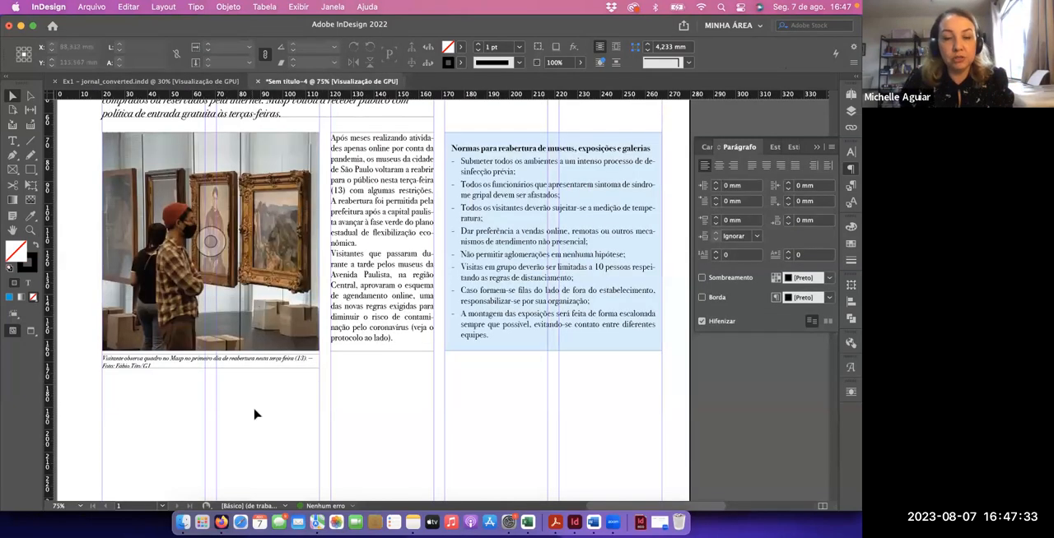
# Draw a first-column-wide text frame below the photo caption and paste the copied article text into it
pyautogui.scroll(-1, 255, 370)
pyautogui.press('t')
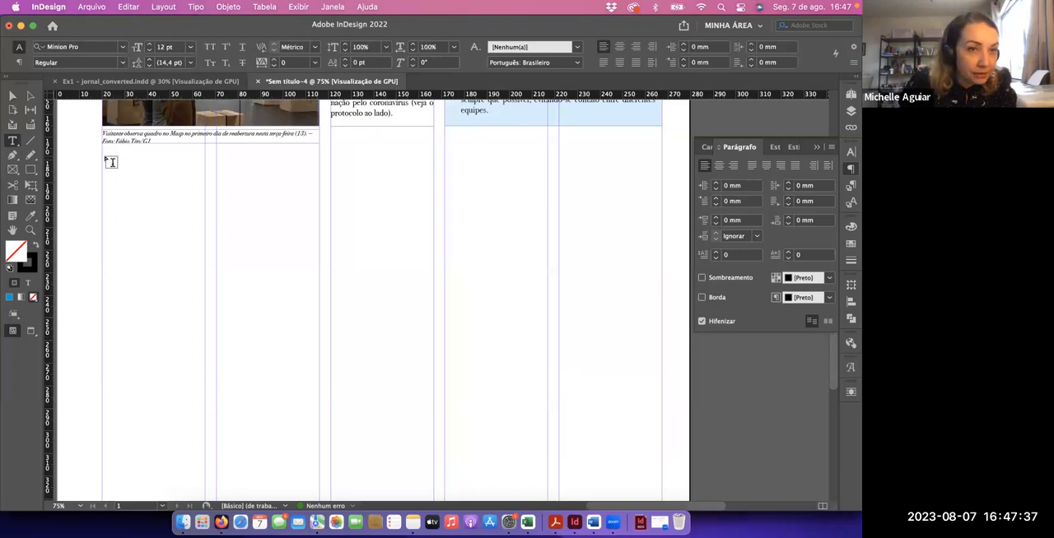
pyautogui.moveTo(102, 156); pyautogui.dragTo(206, 462)
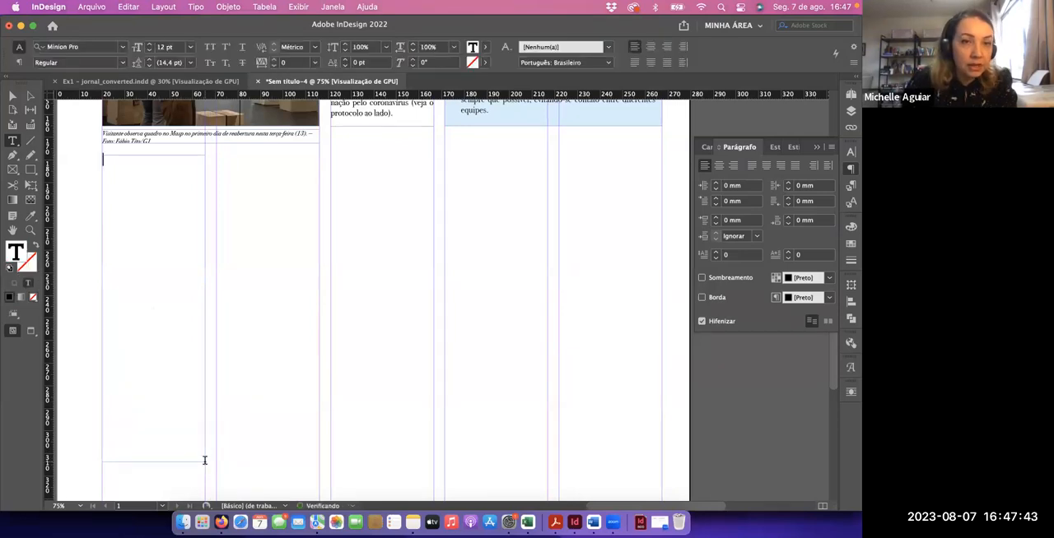
pyautogui.press('super+v')
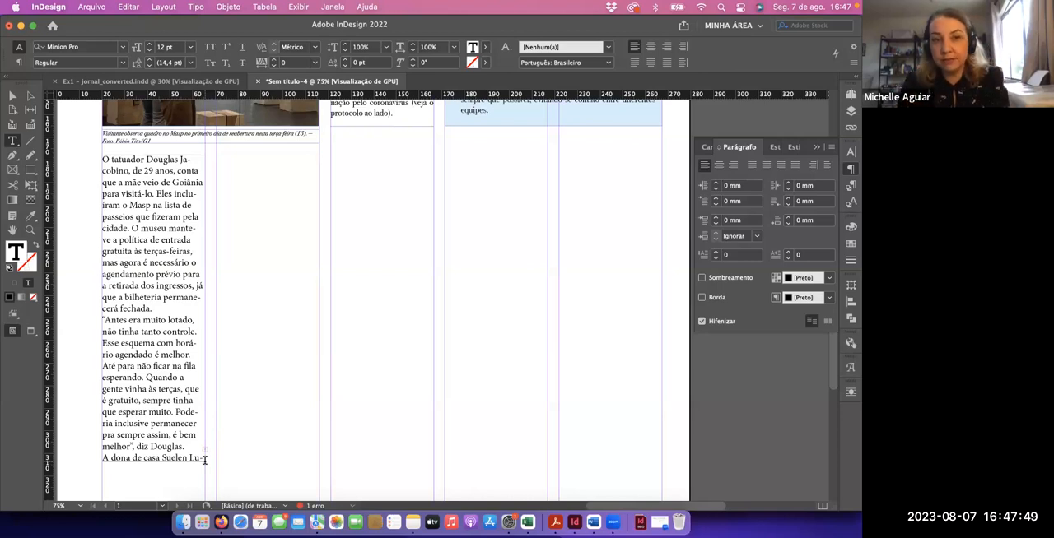
pyautogui.press('Escape')
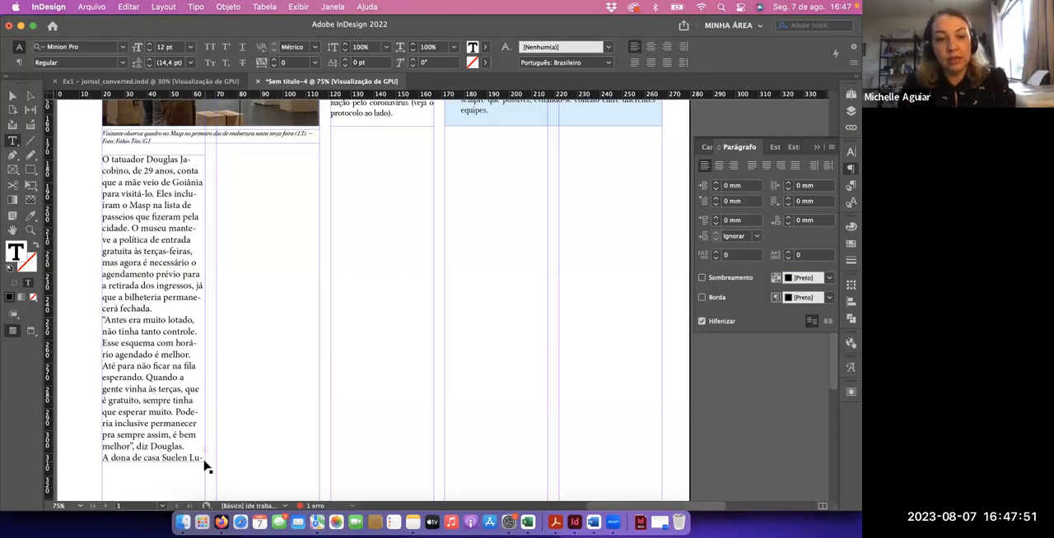
# Justify all the pasted first-column text with its last lines aligned left, and set it in Bodoni 72 Book at 11 pt
pyautogui.press('super+a')
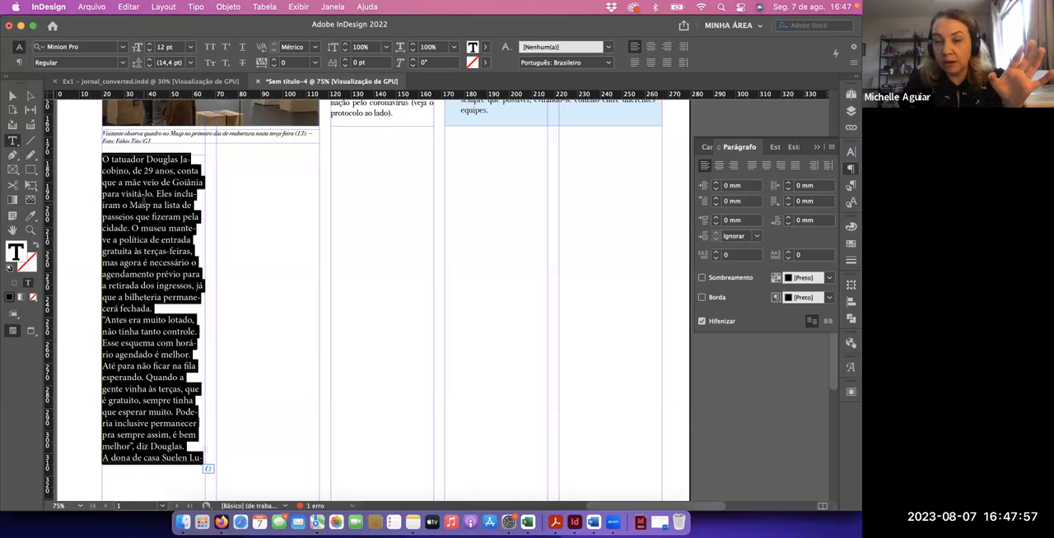
pyautogui.click(752, 169)
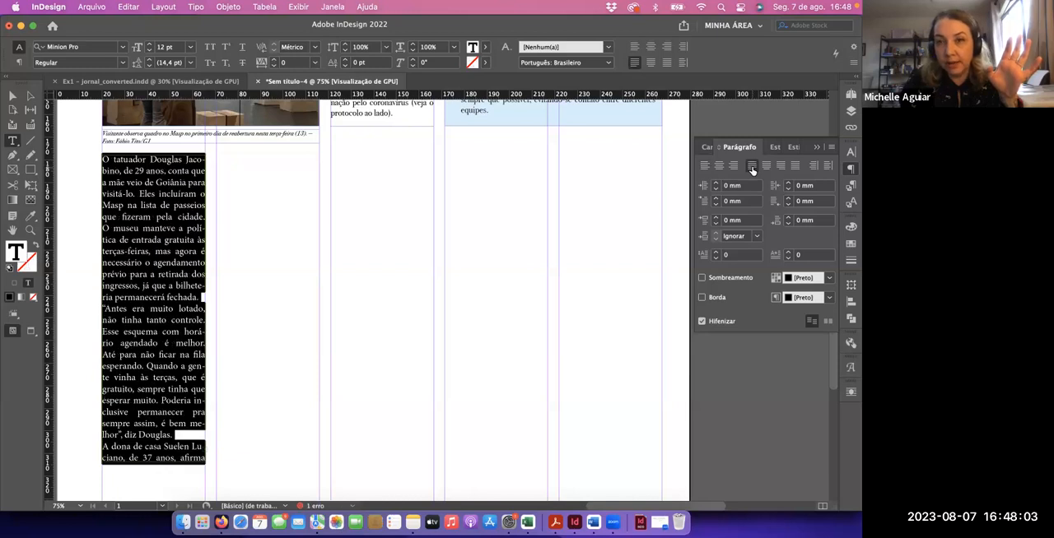
pyautogui.click(706, 147)
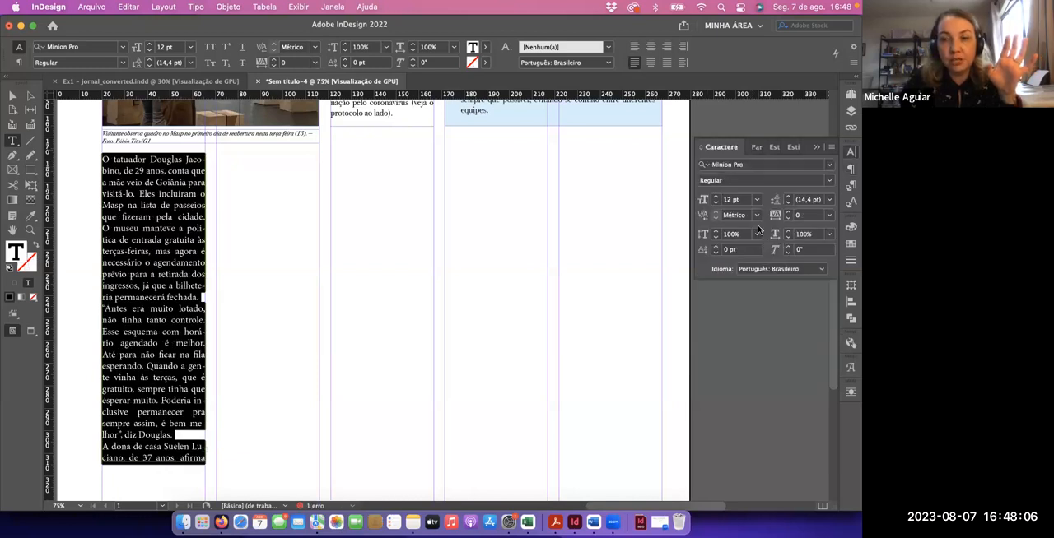
pyautogui.click(762, 164)
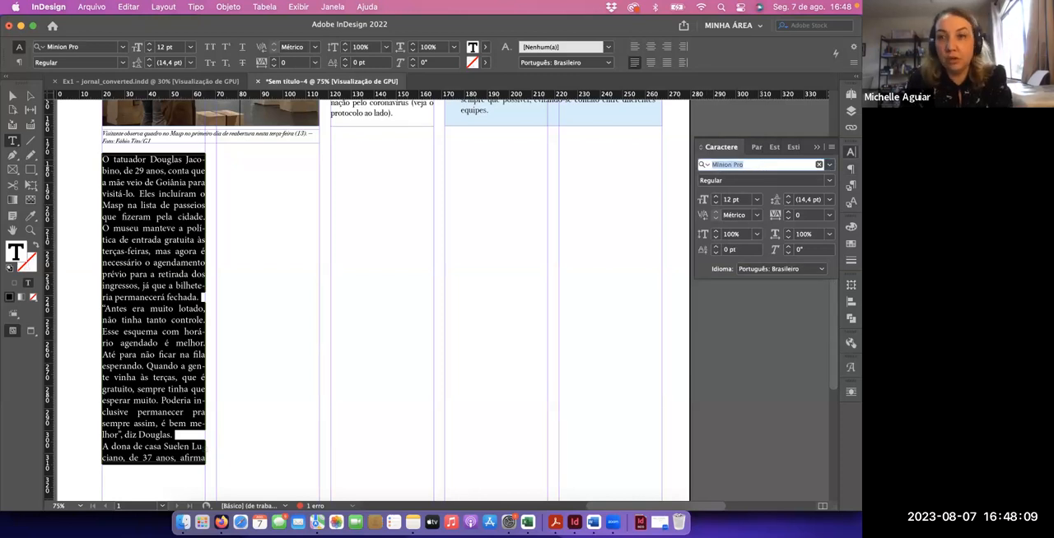
pyautogui.write('bodo')
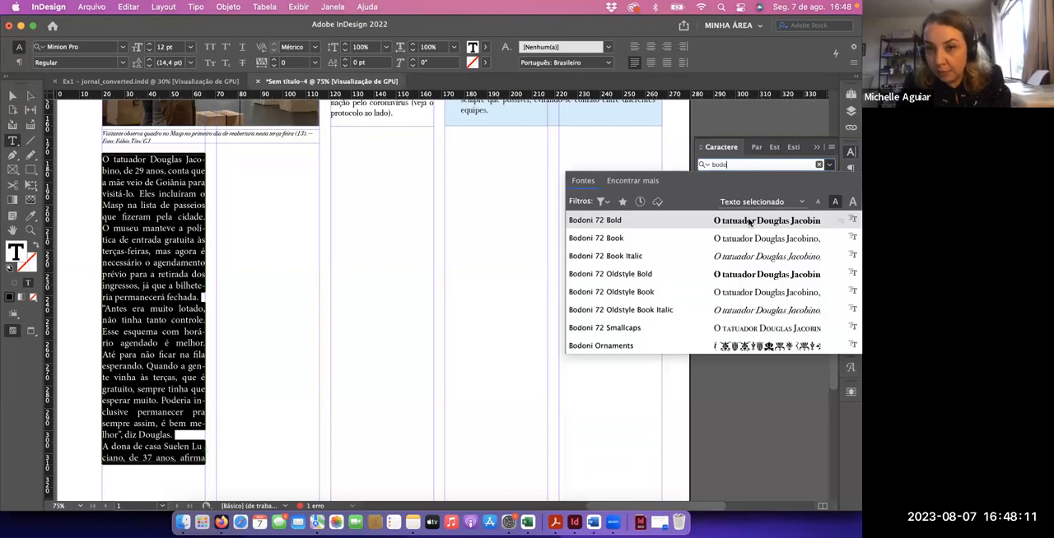
pyautogui.click(745, 238)
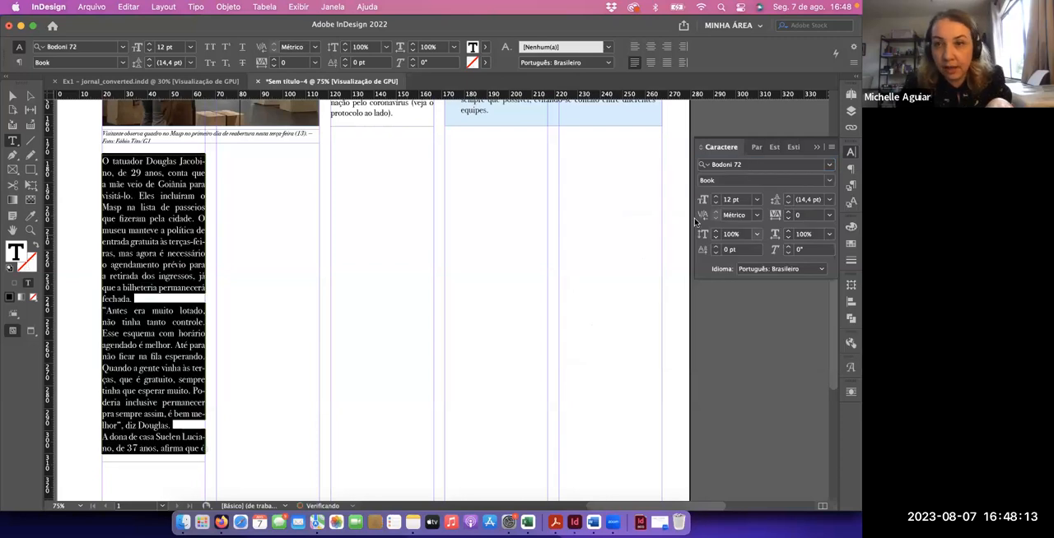
pyautogui.click(715, 203)
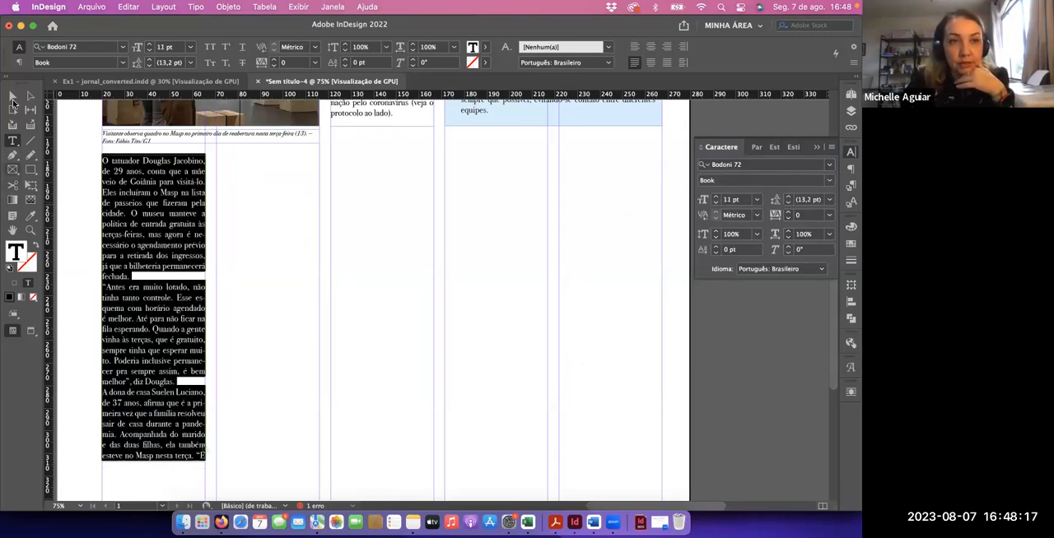
pyautogui.click(12, 96)
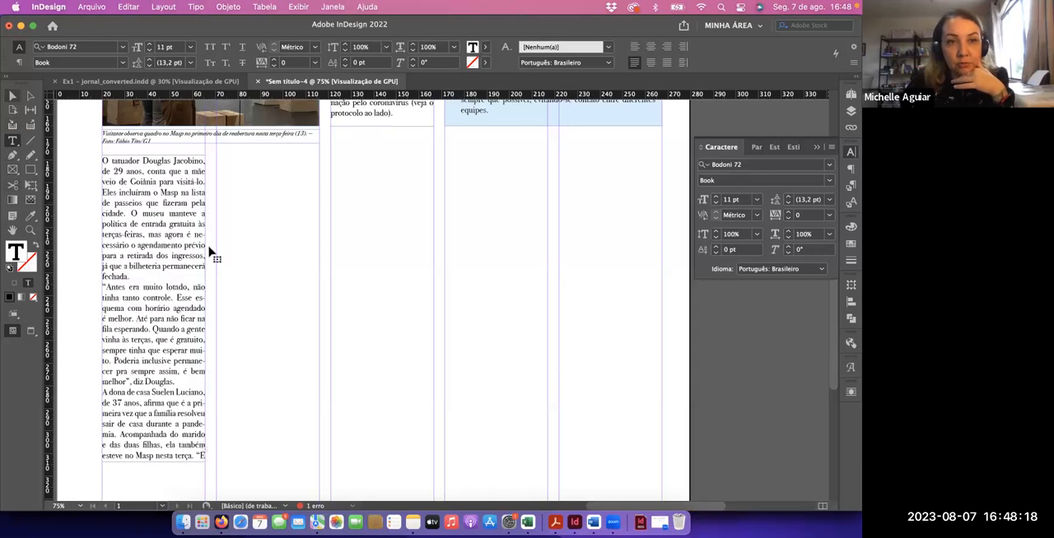
# Thread the first-column frame's overflow text into a new second-column frame and shorten the first frame to about 113 mm high
pyautogui.click(169, 351)
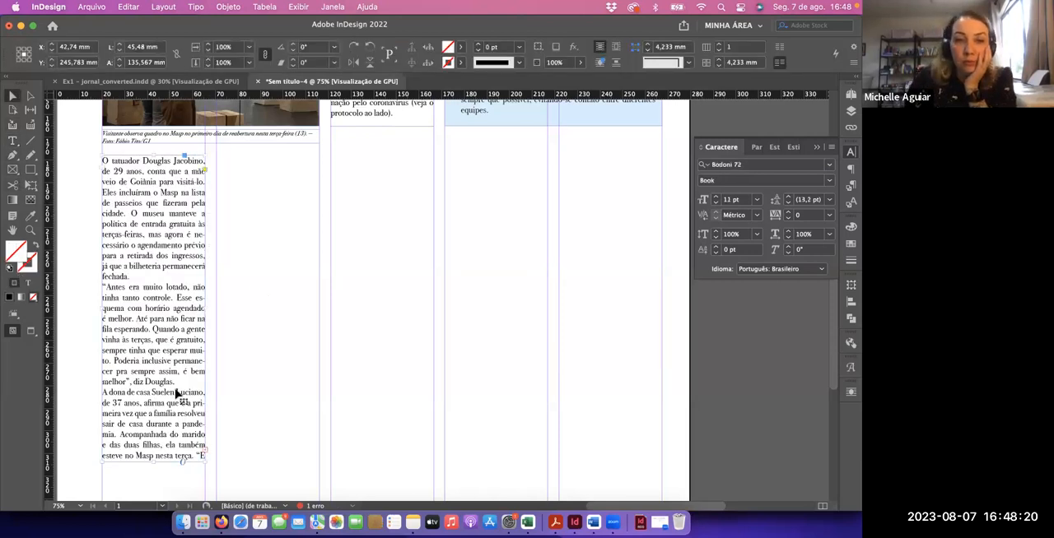
pyautogui.click(206, 454)
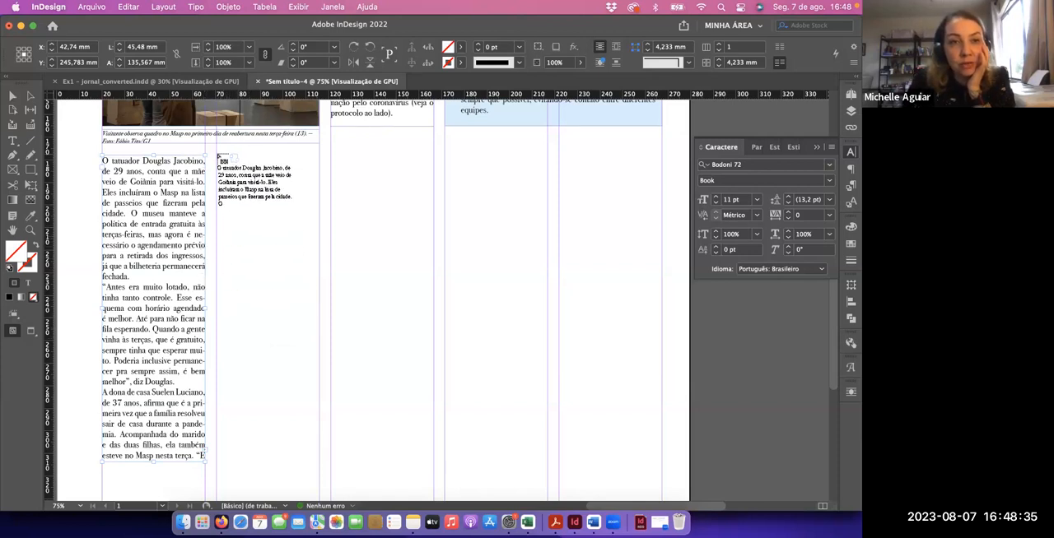
pyautogui.moveTo(219, 157); pyautogui.dragTo(318, 454)
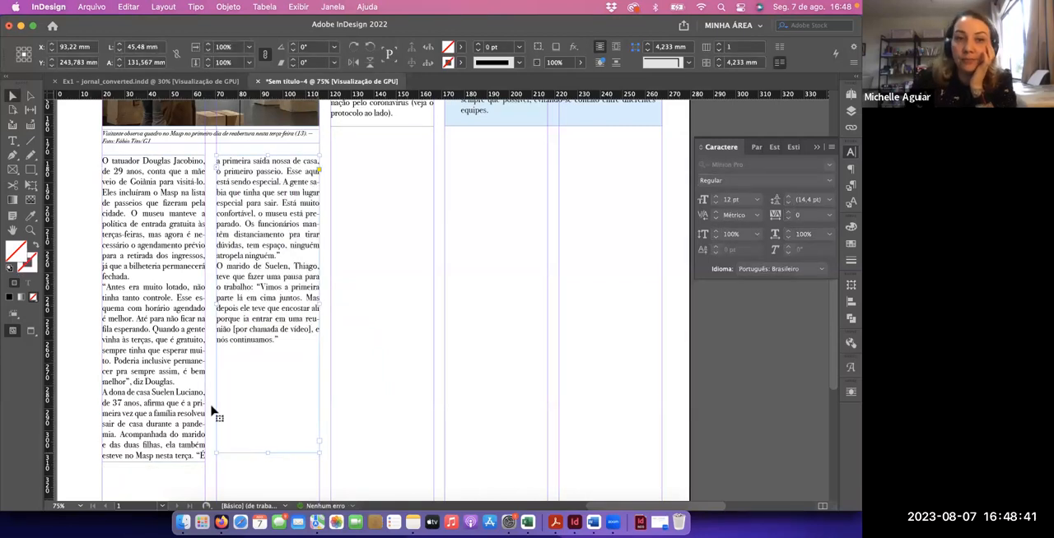
pyautogui.moveTo(156, 458); pyautogui.dragTo(153, 411)
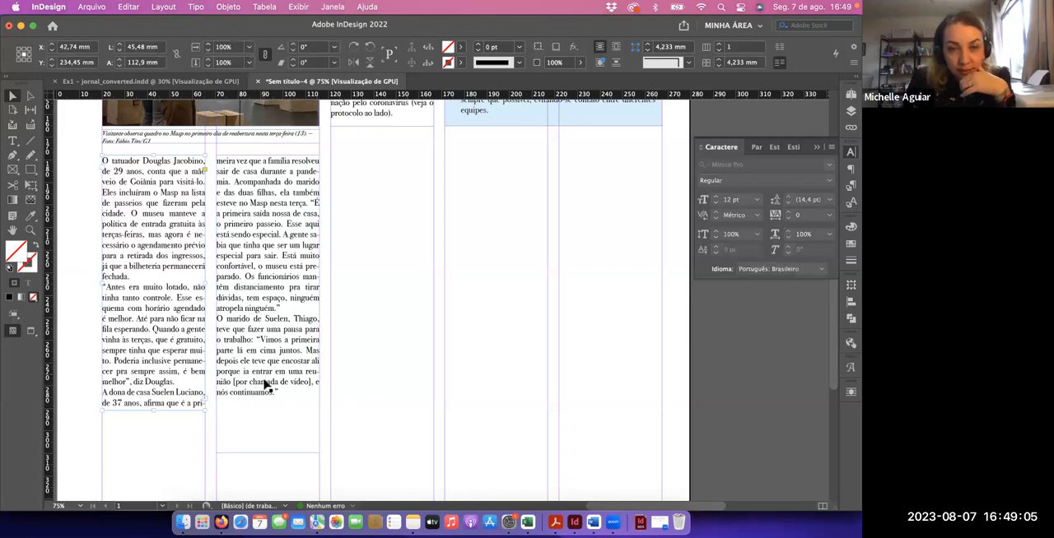
# Insert forced line breaks before “É a primeira” and “e nós continuamos” in the second column, and fit its frame to the text
pyautogui.doubleClick(310, 203)
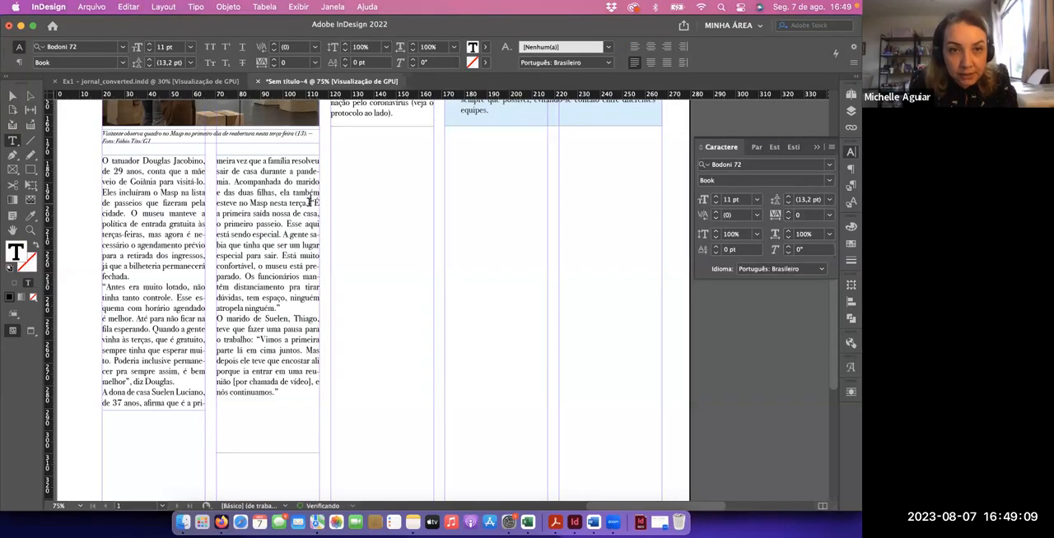
pyautogui.press('Return')
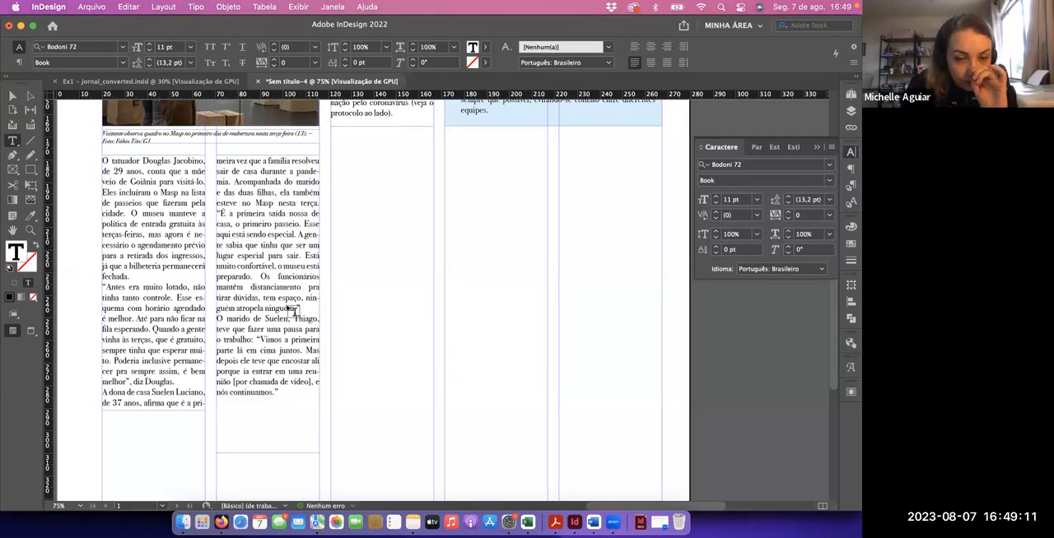
pyautogui.click(316, 380)
pyautogui.write('e')
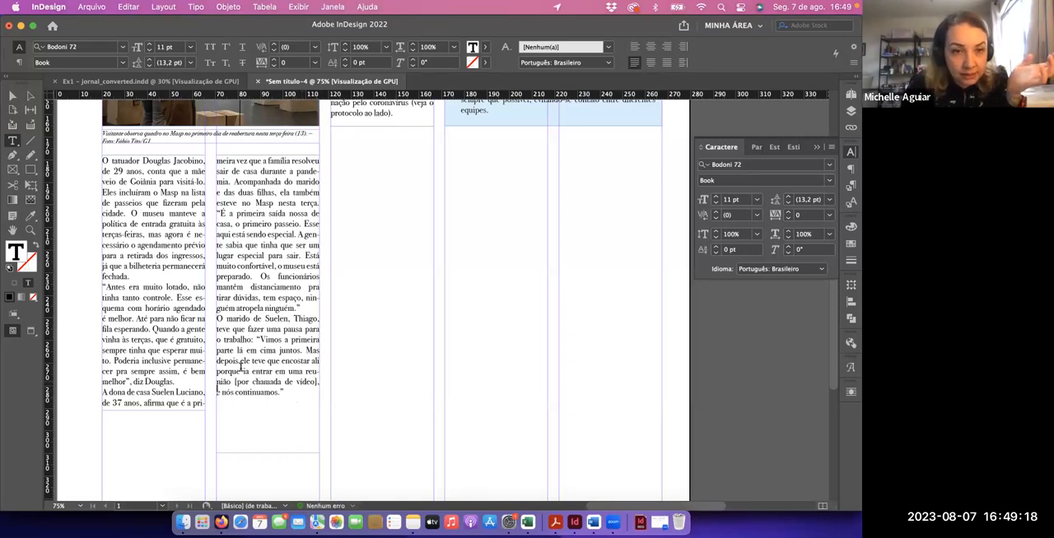
pyautogui.click(12, 96)
pyautogui.press('super+alt+c')
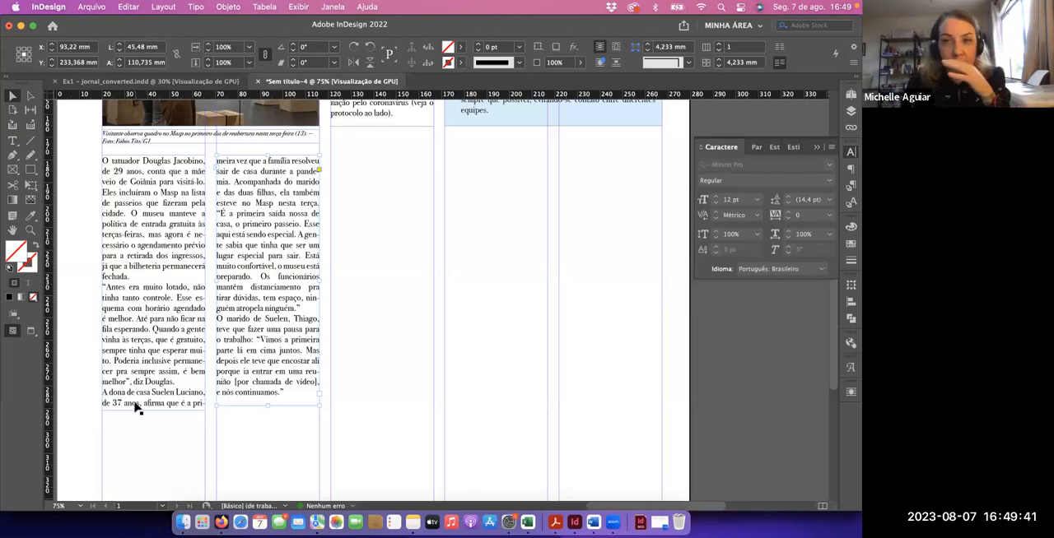
pyautogui.click(384, 377)
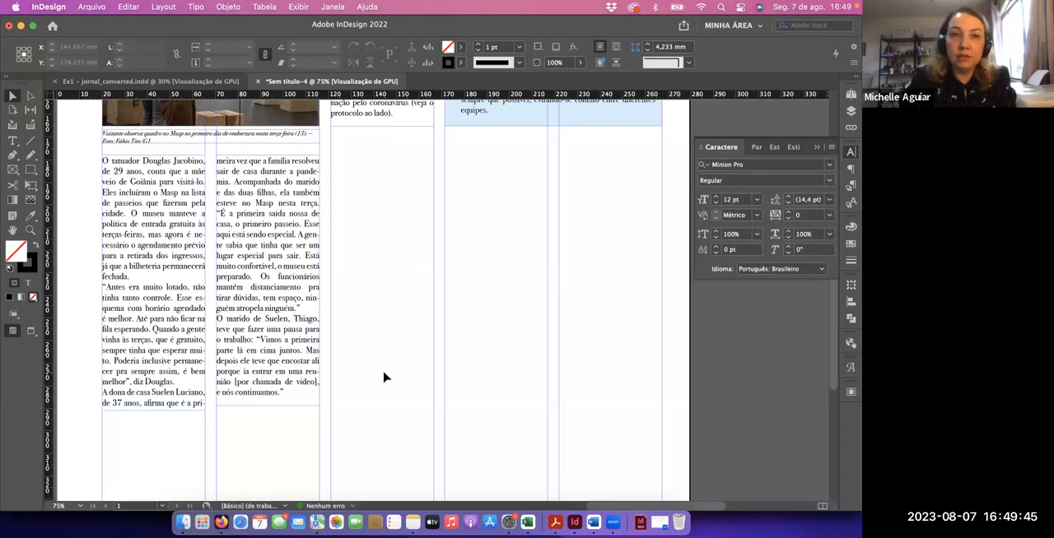
# Check the photo position below the first two text columns in Ex1 - jornal_converted.indd and examine the same area of the working document
pyautogui.click(156, 82)
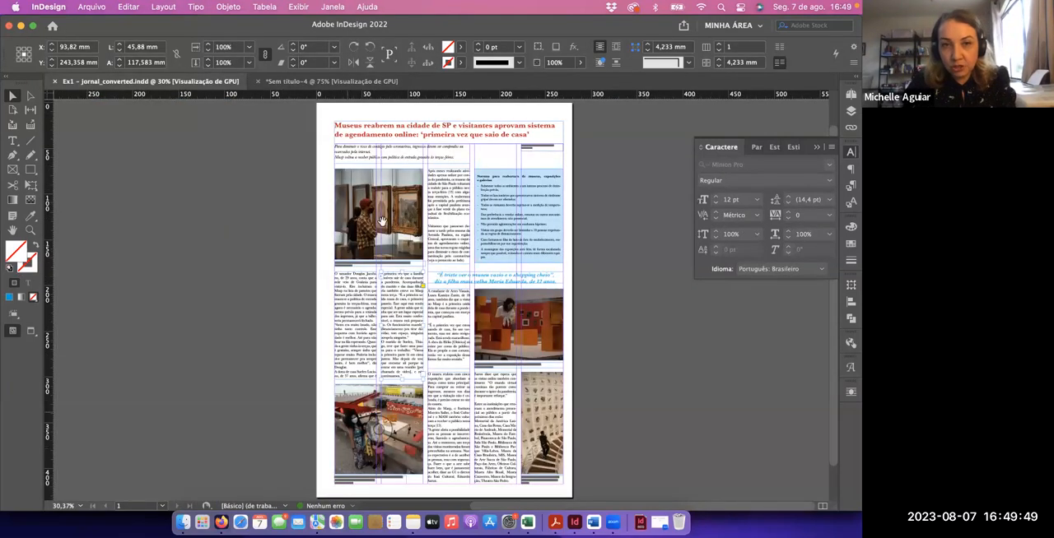
pyautogui.click(329, 81)
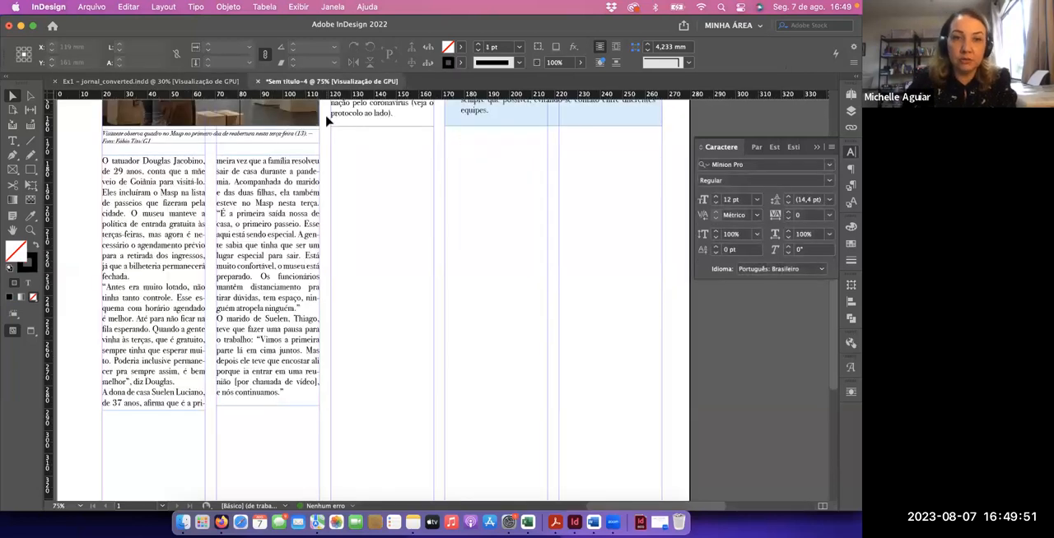
pyautogui.scroll(-2, 373, 254)
pyautogui.hscroll(-3, 374, 255)
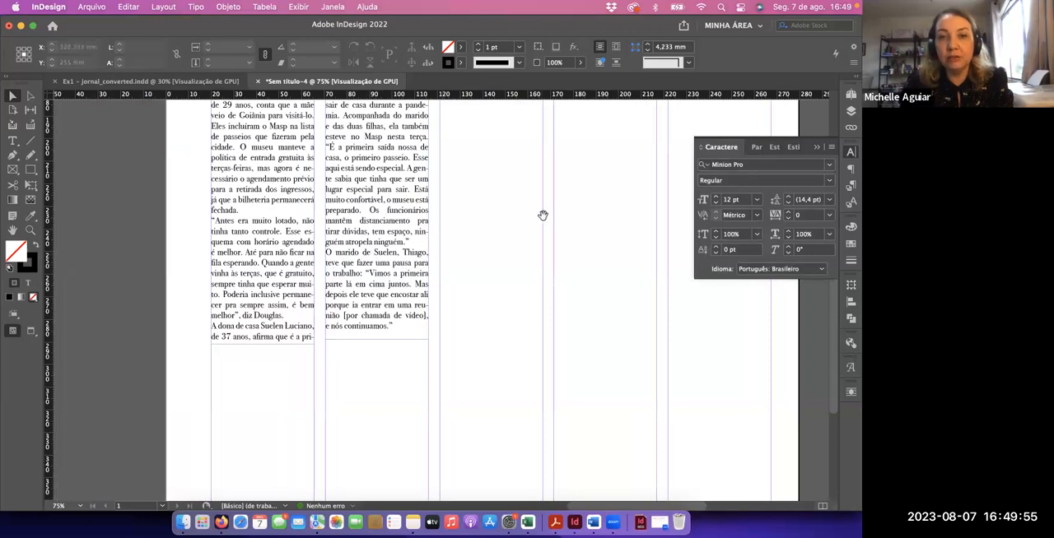
pyautogui.scroll(-1, 461, 296)
pyautogui.hscroll(4, 461, 296)
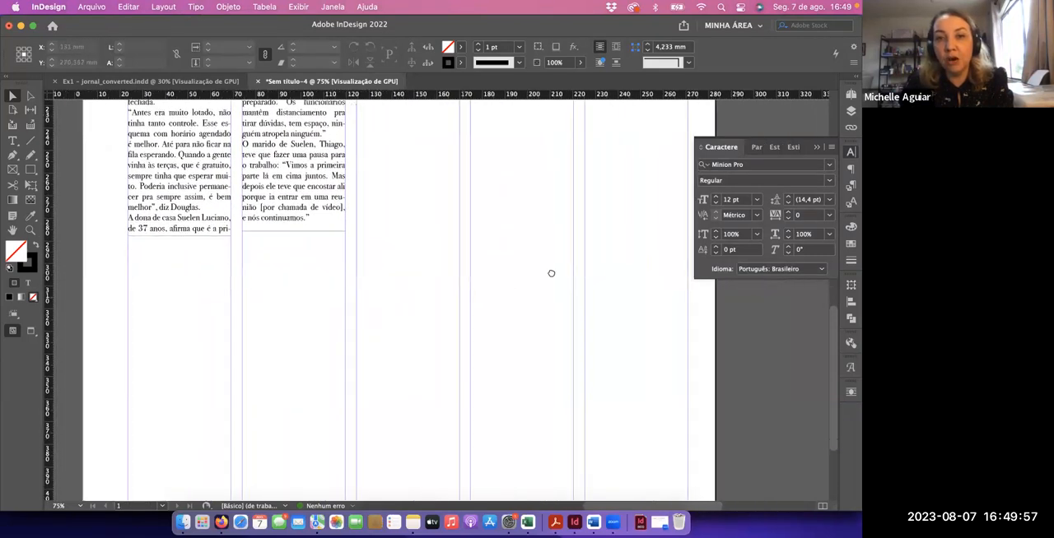
pyautogui.scroll(-3, 535, 207)
pyautogui.hscroll(-3, 535, 207)
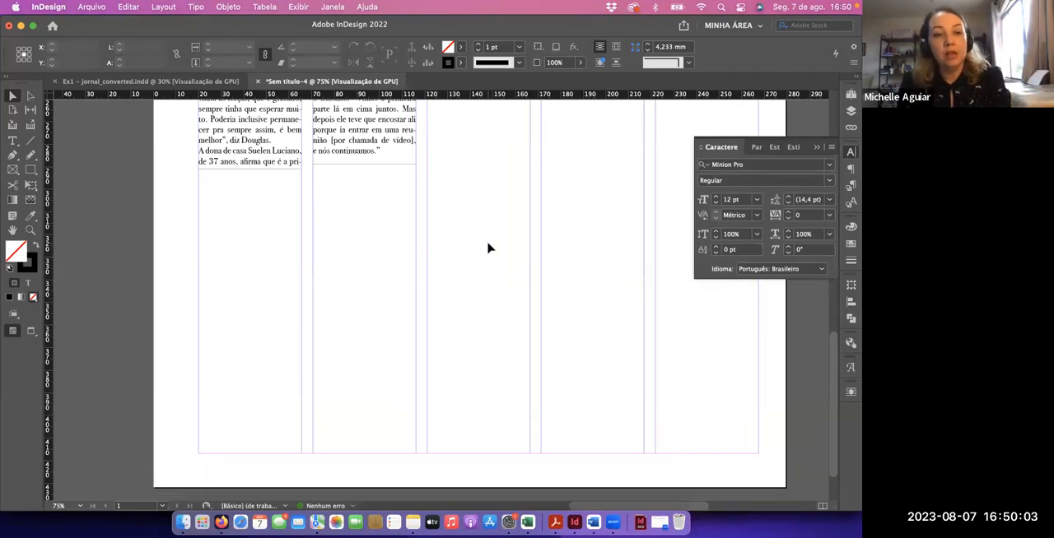
# Copy the image Ex1_foto 2.jpg from the exercise's attached files in Firefox and return to InDesign
pyautogui.press('super+Tab')
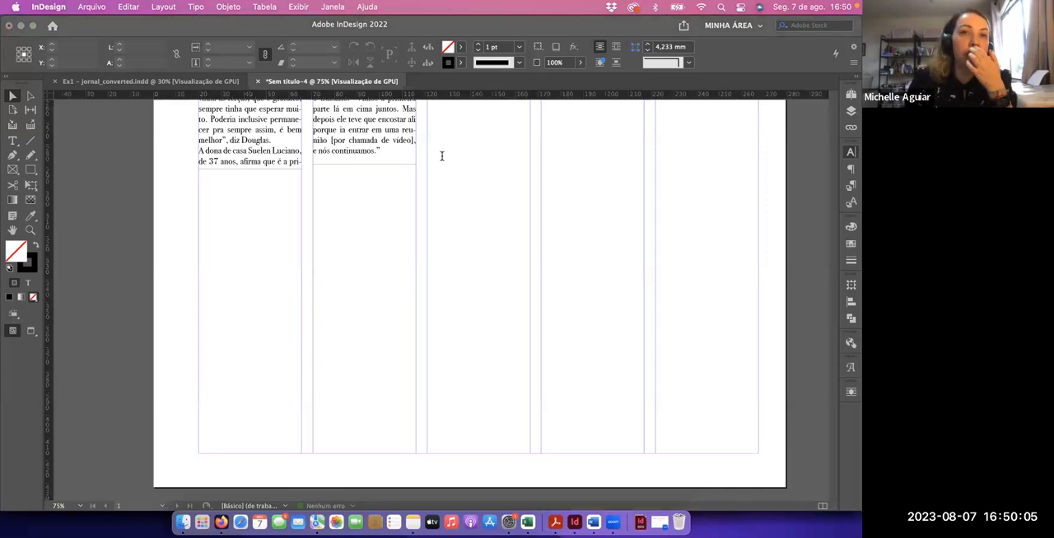
pyautogui.click(297, 33)
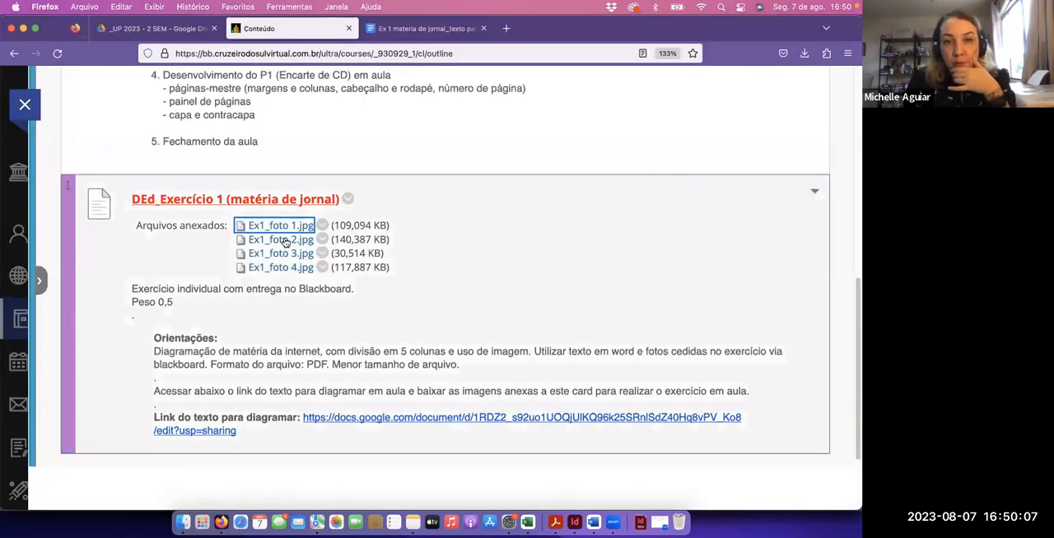
pyautogui.click(285, 241)
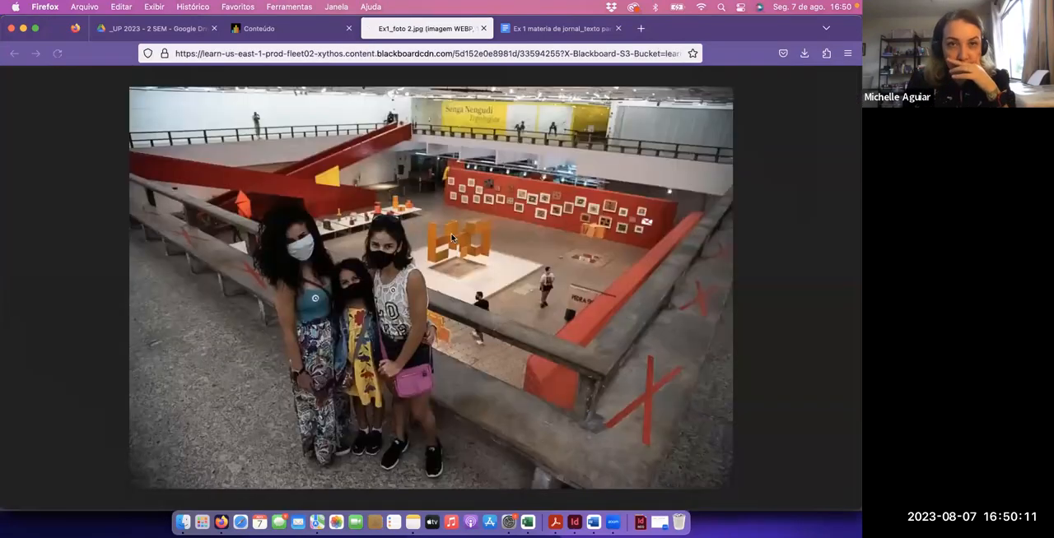
pyautogui.rightClick(453, 232)
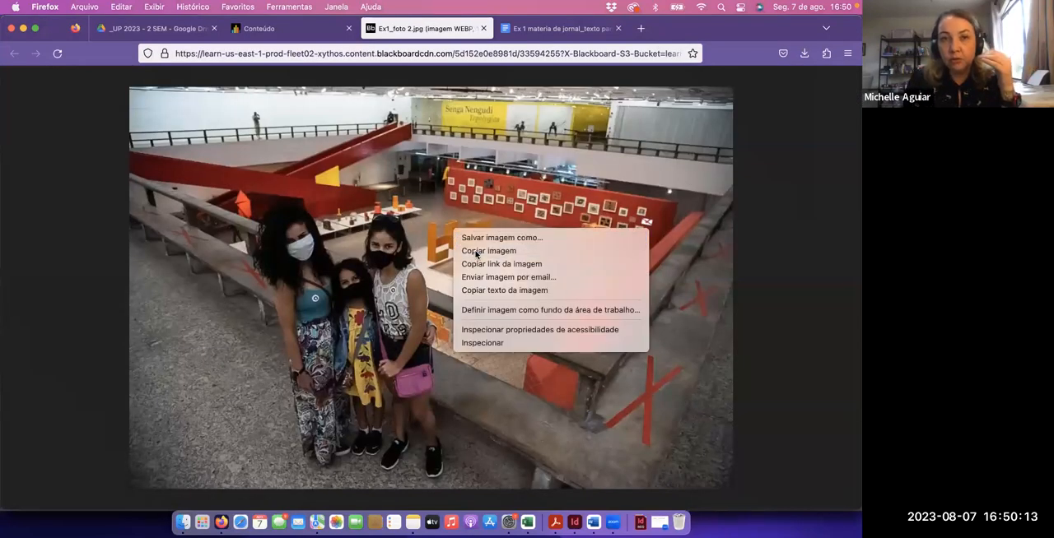
pyautogui.click(476, 251)
pyautogui.click(483, 28)
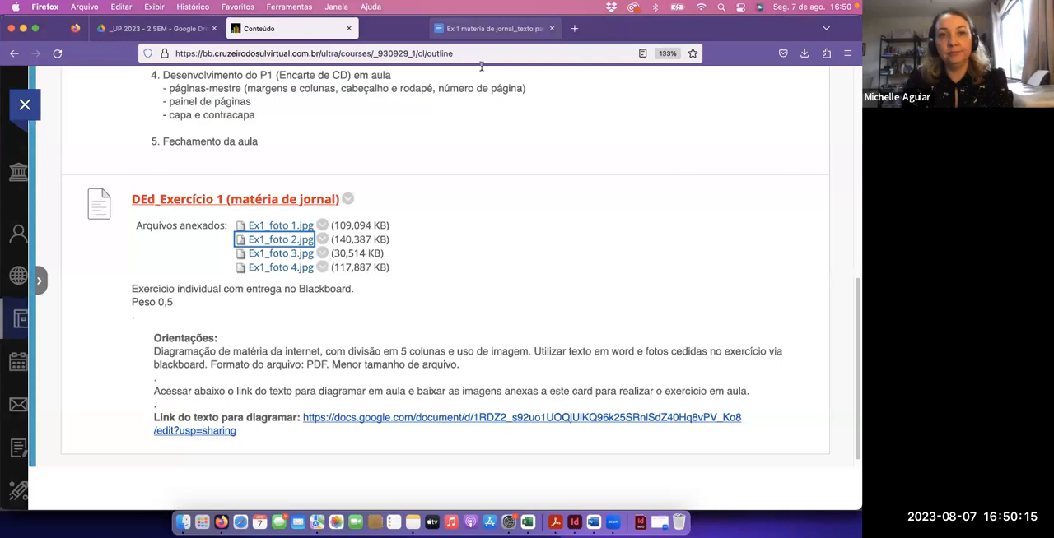
pyautogui.press('super+Tab')
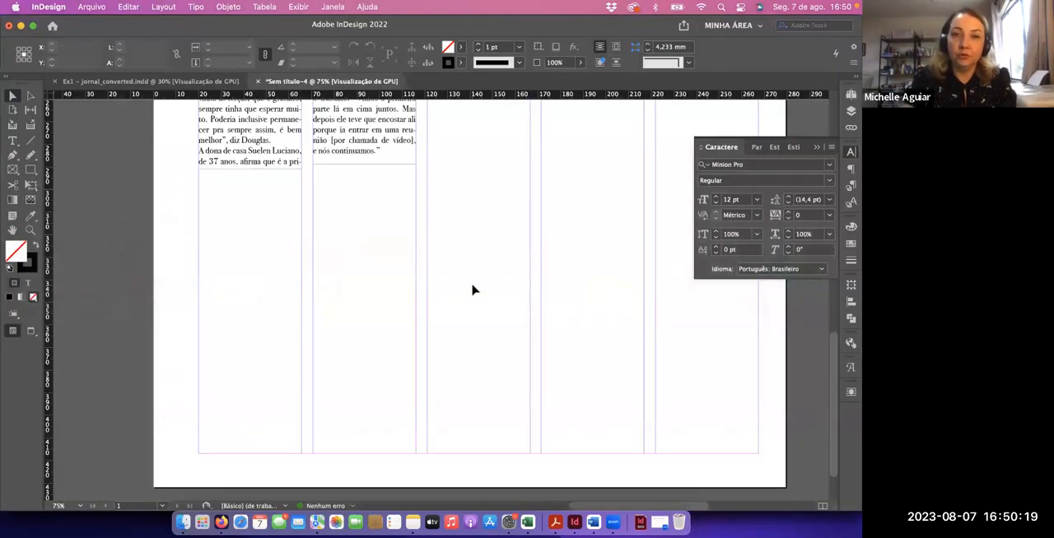
# Paste the photo, scale it with Free Transform to about 166 × 111 mm, and place it just below the two text columns
pyautogui.press('super+minus')
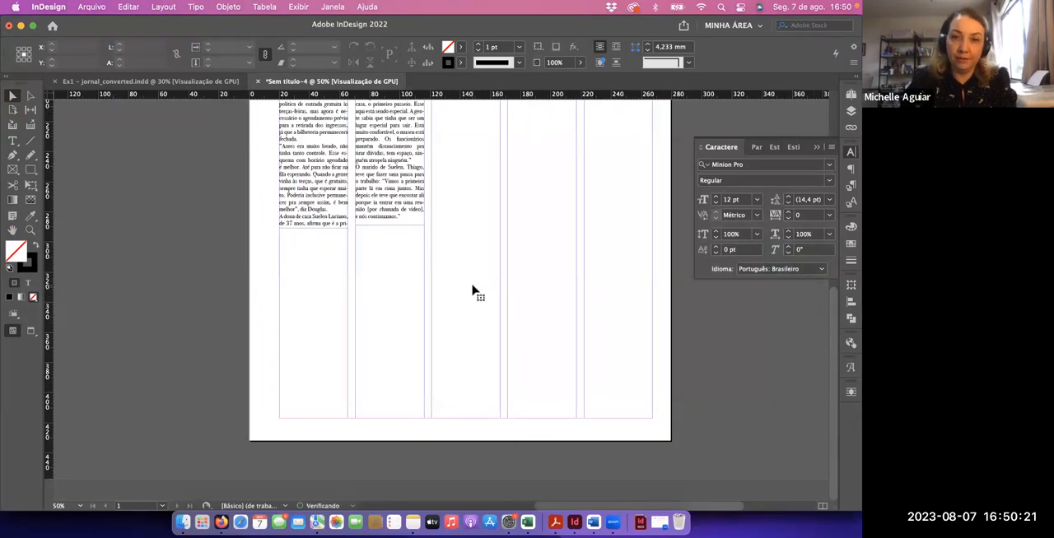
pyautogui.press('super+v')
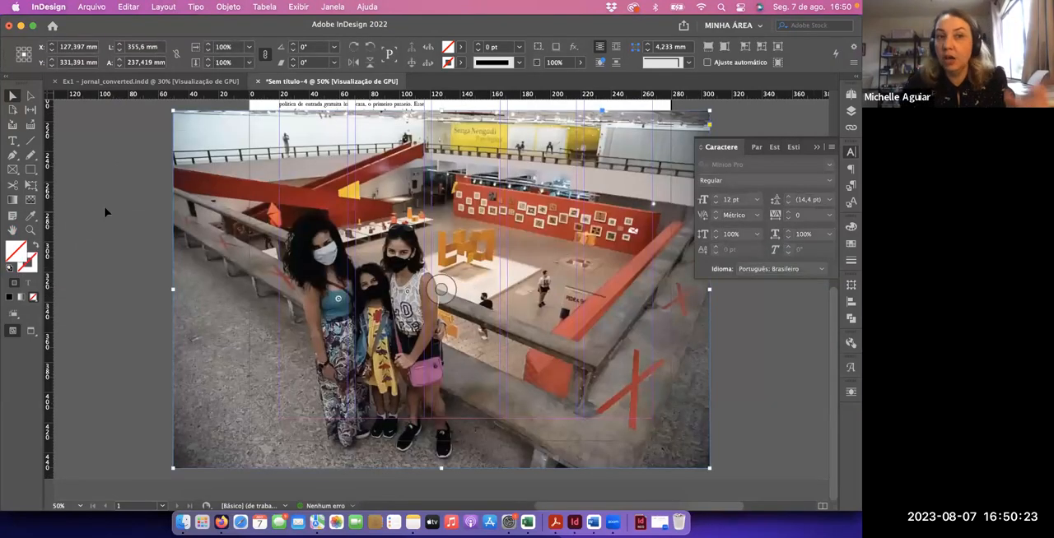
pyautogui.click(31, 187)
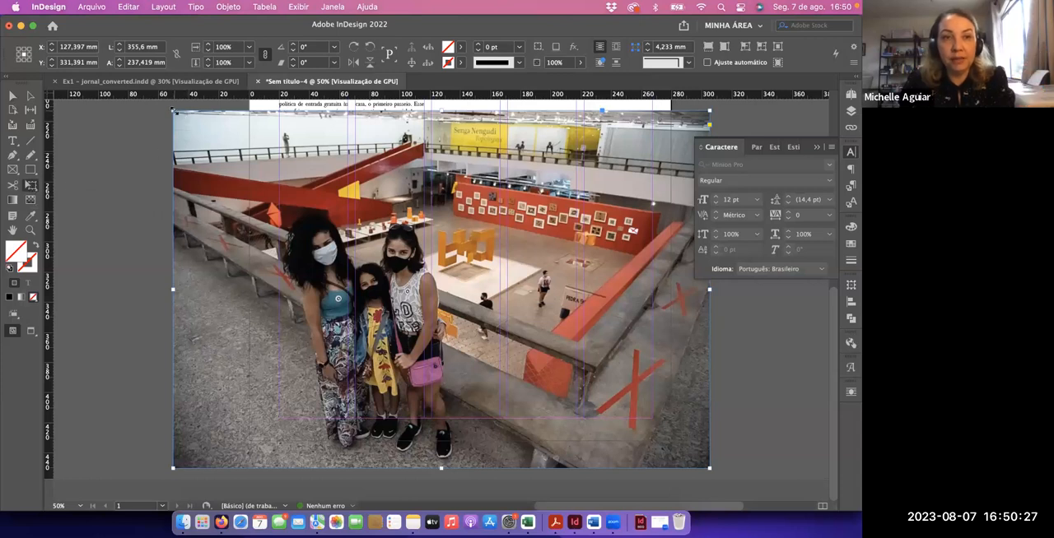
pyautogui.moveTo(173, 110); pyautogui.dragTo(330, 216)
pyautogui.moveTo(451, 339); pyautogui.dragTo(400, 287)
pyautogui.moveTo(659, 169); pyautogui.dragTo(531, 252)
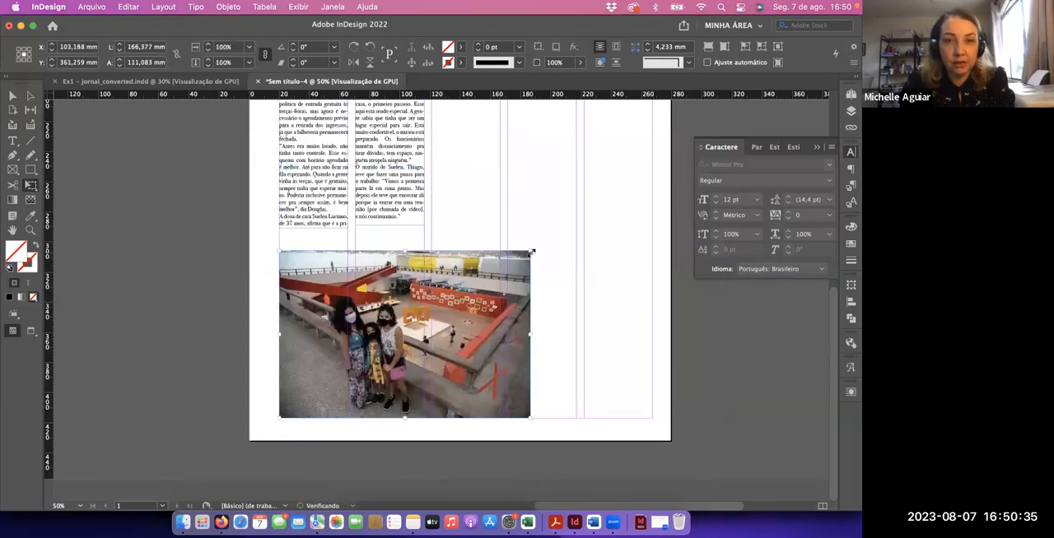
pyautogui.moveTo(481, 315); pyautogui.dragTo(440, 302)
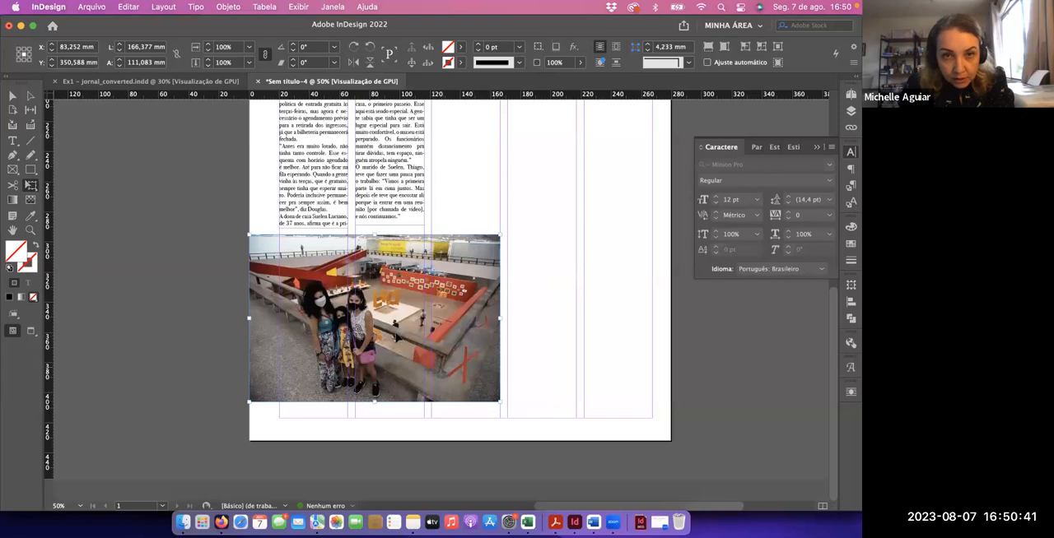
# Crop the pasted photo's frame on both sides so that it spans only the first two columns
pyautogui.press('v')
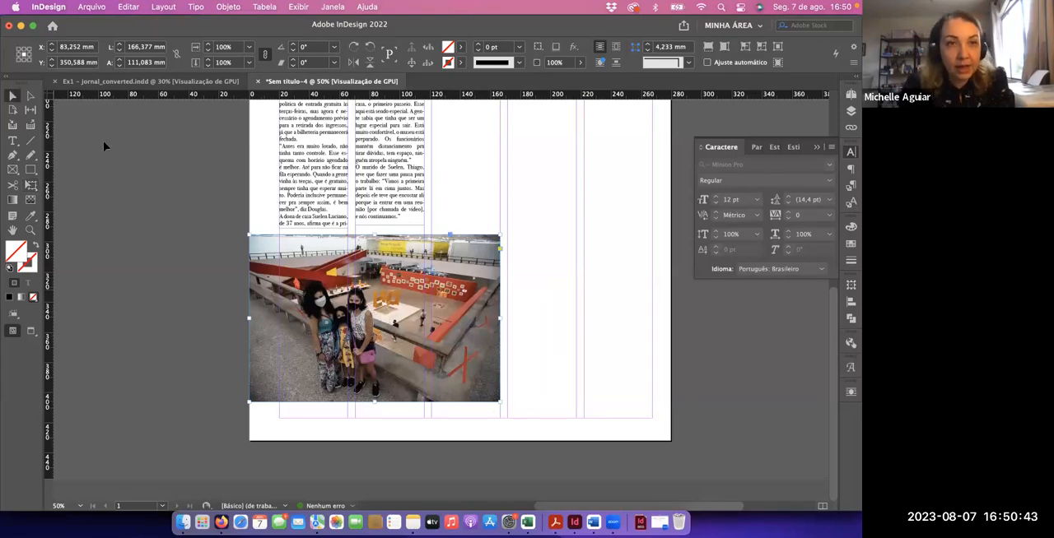
pyautogui.click(103, 141)
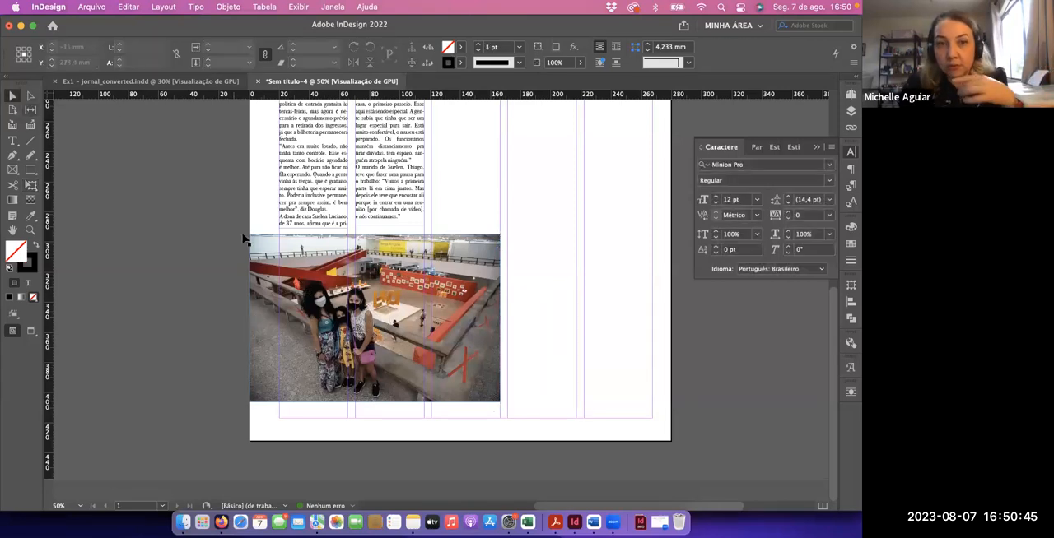
pyautogui.click(260, 309)
pyautogui.moveTo(260, 310); pyautogui.dragTo(301, 328)
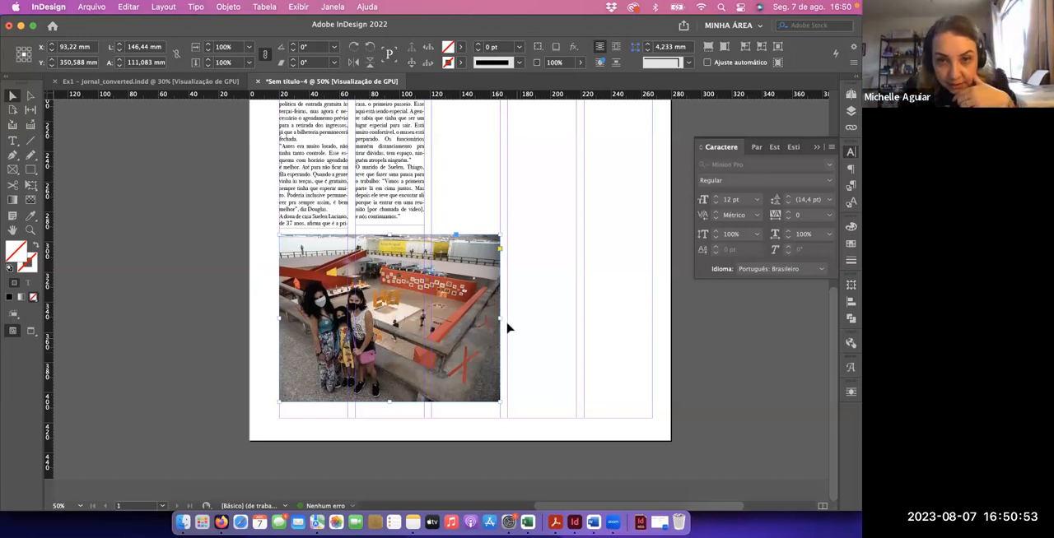
pyautogui.moveTo(497, 317); pyautogui.dragTo(424, 325)
pyautogui.click(462, 354)
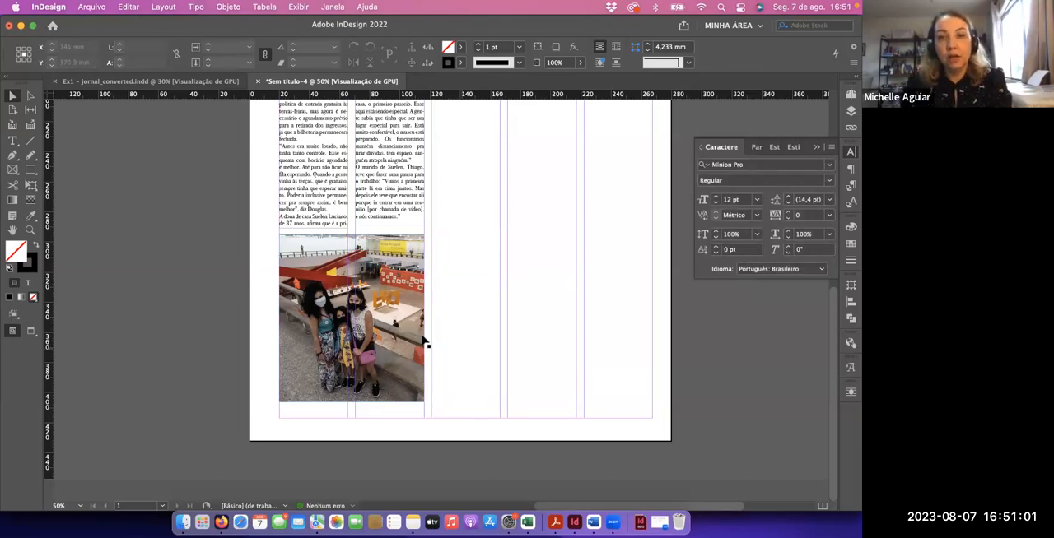
# Shift the photo content leftward inside its cropped frame to a horizontal position of 49.502 mm
pyautogui.click(344, 330)
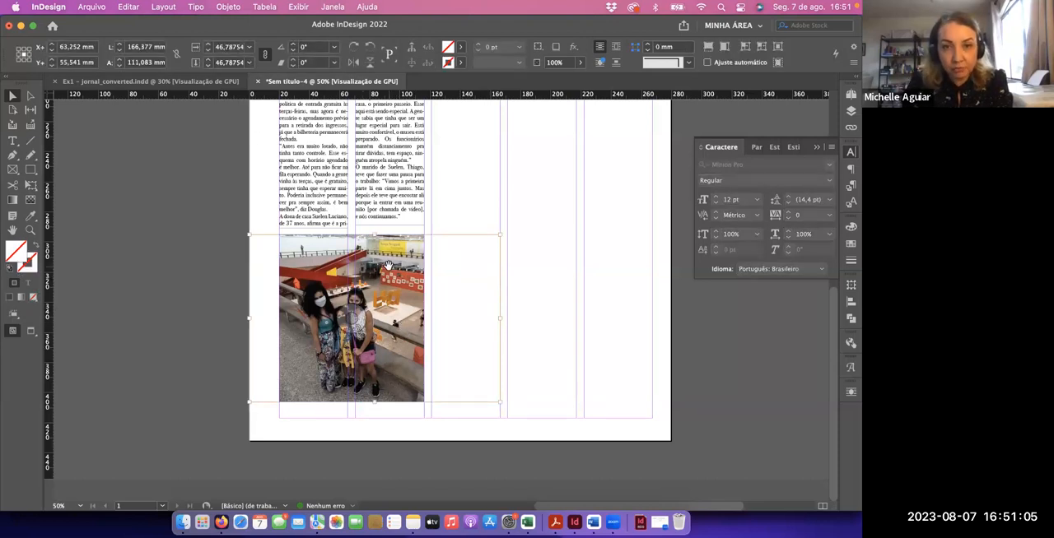
pyautogui.press('Left')
pyautogui.press('Left')
pyautogui.press('Left')
pyautogui.press('Left')
pyautogui.press('Left')
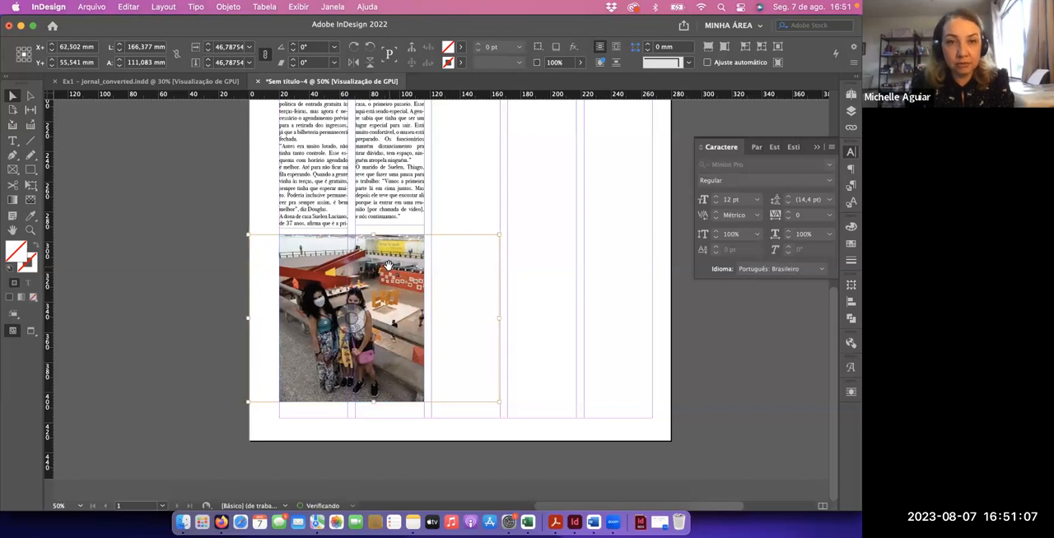
pyautogui.press('Left')
pyautogui.press('Left')
pyautogui.press('Left')
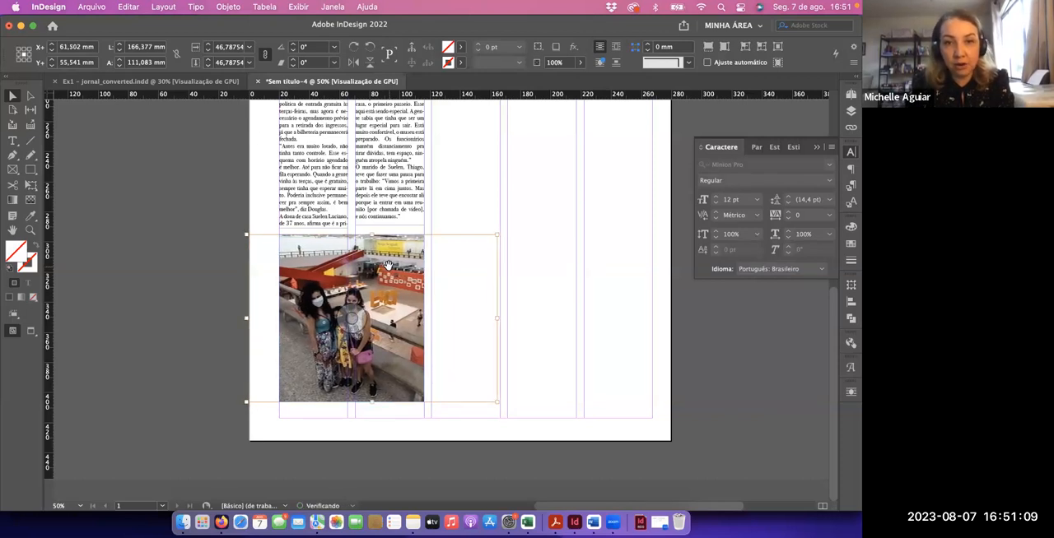
pyautogui.press('Left')
pyautogui.press('Left')
pyautogui.press('Left')
pyautogui.press('Left')
pyautogui.press('Left')
pyautogui.press('Left')
pyautogui.press('Left')
pyautogui.press('Left')
pyautogui.press('Left')
pyautogui.press('Left')
pyautogui.press('Left')
pyautogui.press('Left')
pyautogui.press('Left')
pyautogui.press('Left')
pyautogui.press('Left')
pyautogui.press('Left')
pyautogui.press('Left')
pyautogui.press('Left')
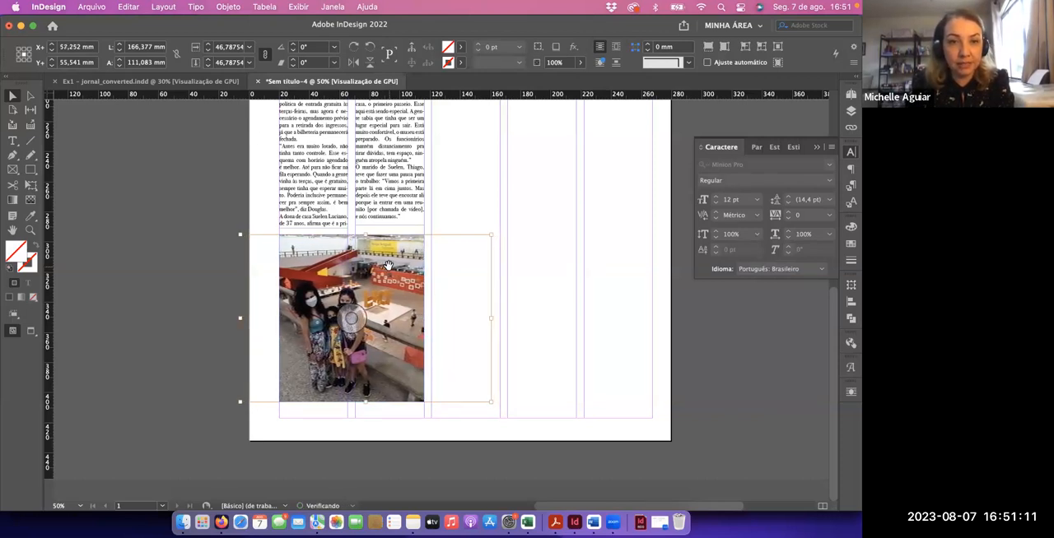
pyautogui.press('Left')
pyautogui.press('Left')
pyautogui.press('Left')
pyautogui.press('Left')
pyautogui.press('Left')
pyautogui.press('Left')
pyautogui.press('Left')
pyautogui.press('Left')
pyautogui.press('Left')
pyautogui.press('Left')
pyautogui.press('Left')
pyautogui.press('Left')
pyautogui.press('Left')
pyautogui.press('Left')
pyautogui.press('Left')
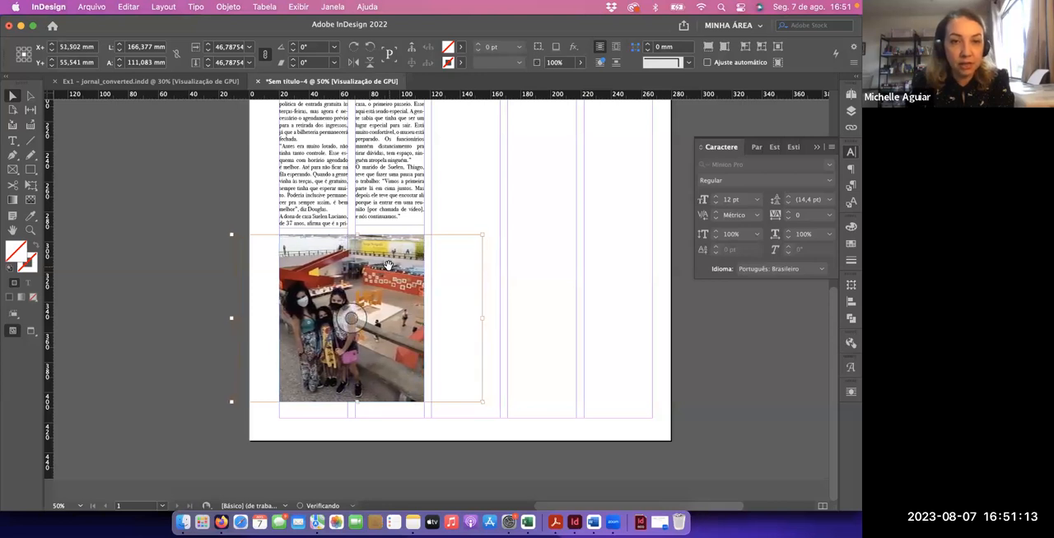
pyautogui.press('Left')
pyautogui.press('Left')
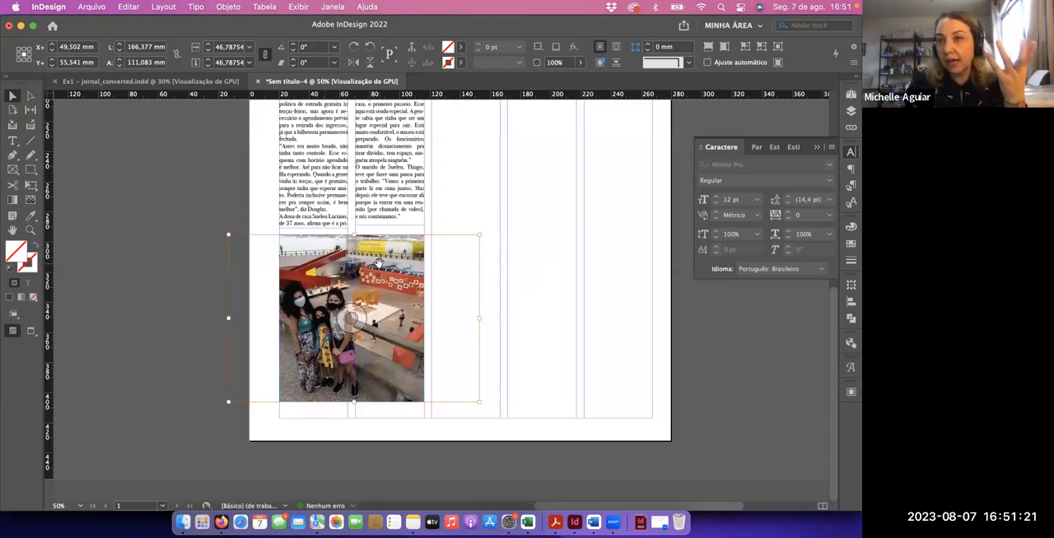
pyautogui.click(524, 295)
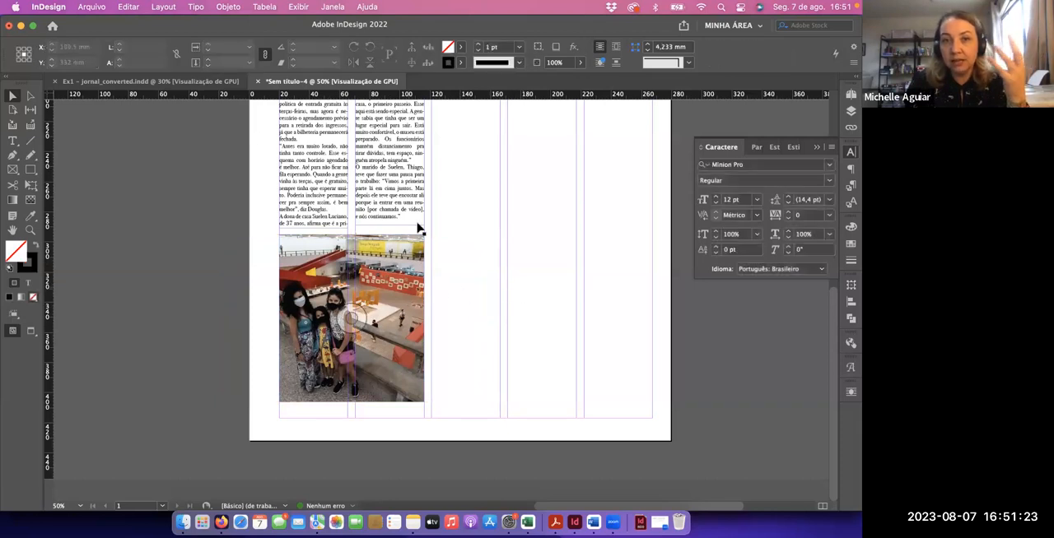
pyautogui.click(410, 269)
pyautogui.doubleClick(402, 270)
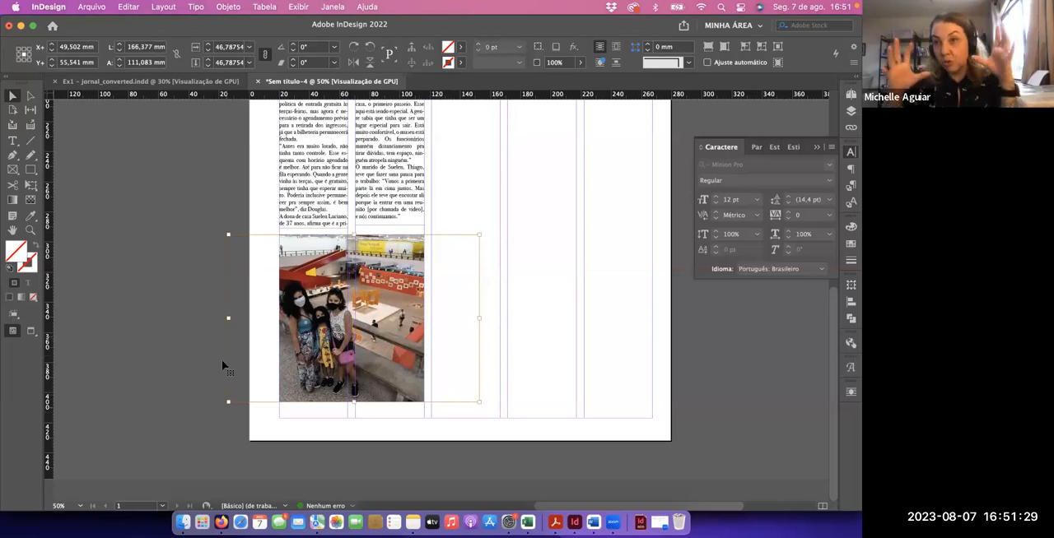
pyautogui.click(140, 216)
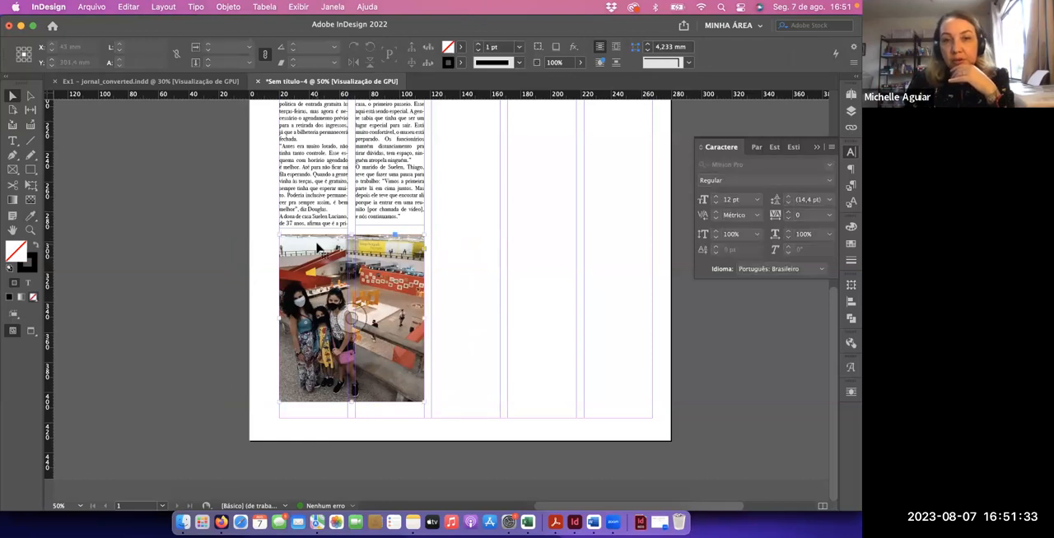
# Widen the second photo's frame to 108 mm, fit the frame to its full content, and undo both changes
pyautogui.click(318, 249)
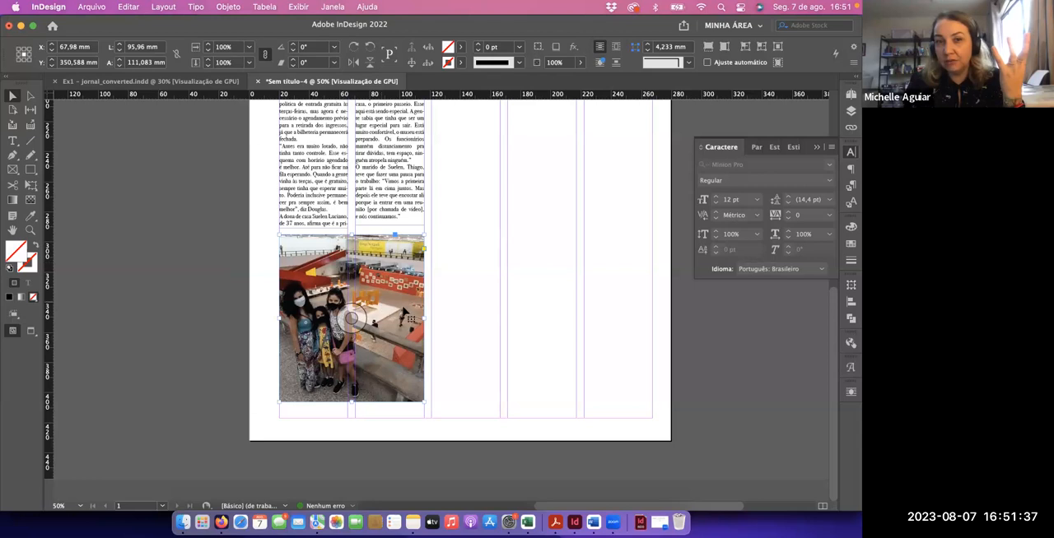
pyautogui.moveTo(424, 318); pyautogui.dragTo(442, 316)
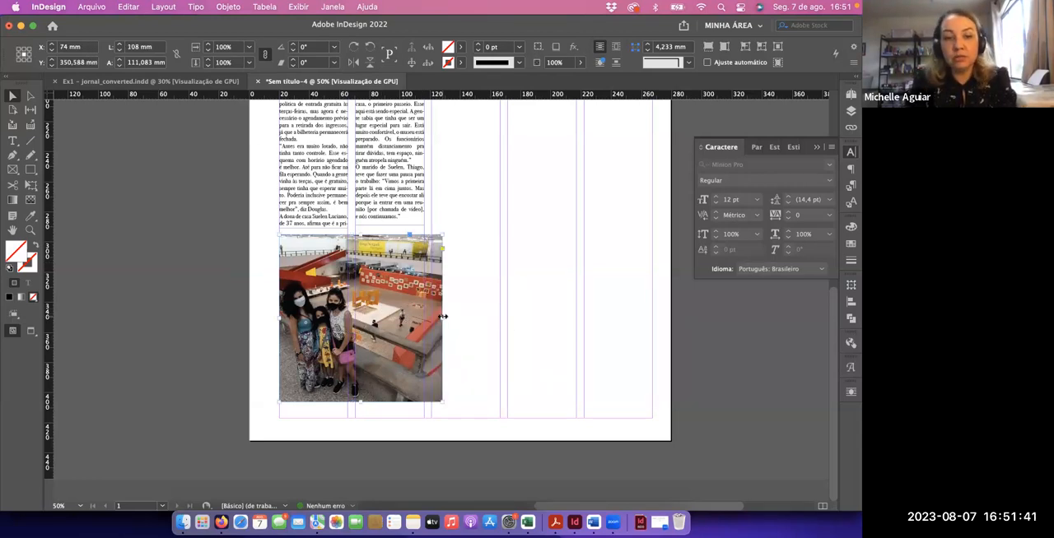
pyautogui.doubleClick(443, 317)
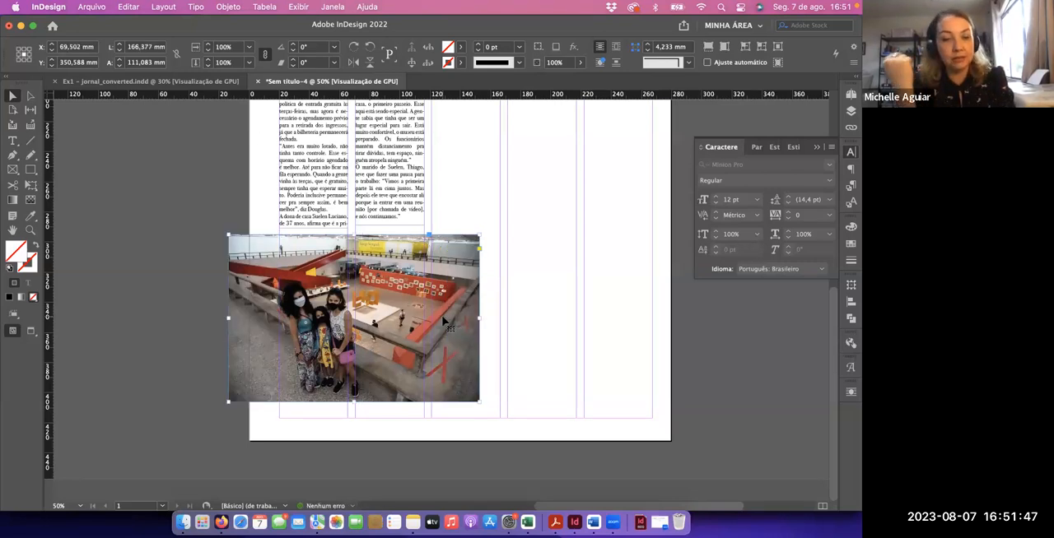
pyautogui.press('super+z')
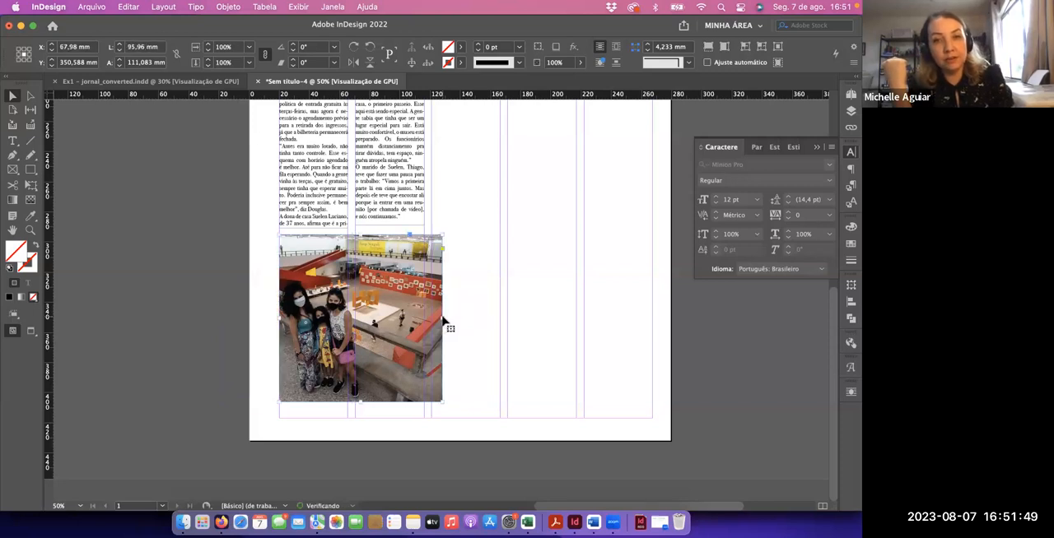
pyautogui.click(443, 321)
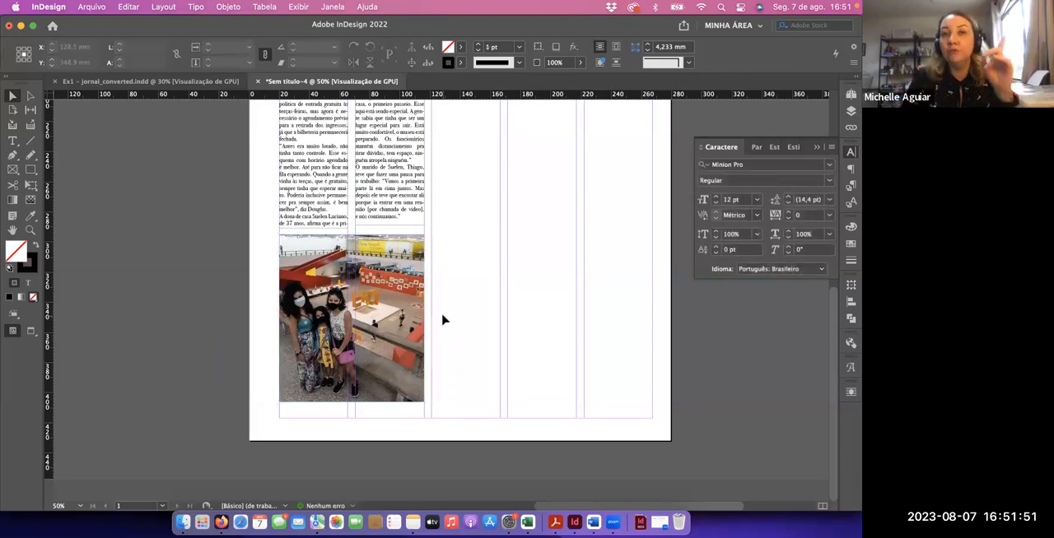
# Copy the Foto 2 caption text from the Google Docs article in Firefox and return to InDesign
pyautogui.press('super+Tab')
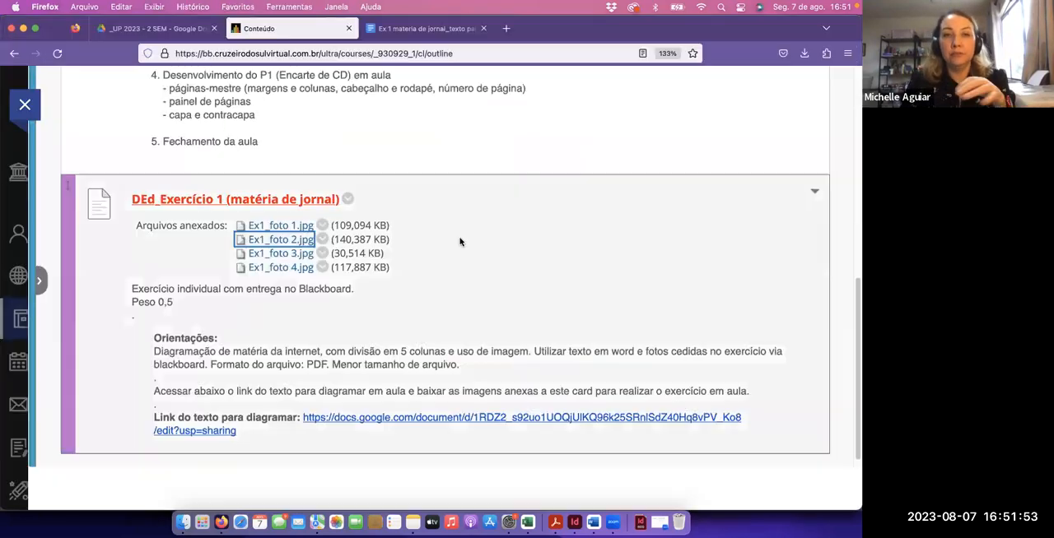
pyautogui.click(438, 31)
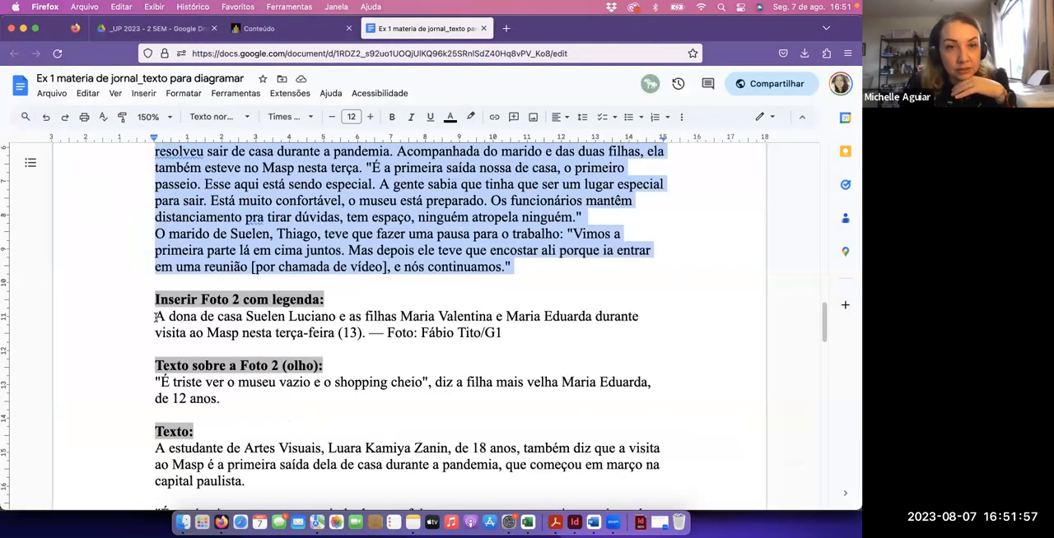
pyautogui.moveTo(156, 317); pyautogui.dragTo(499, 332)
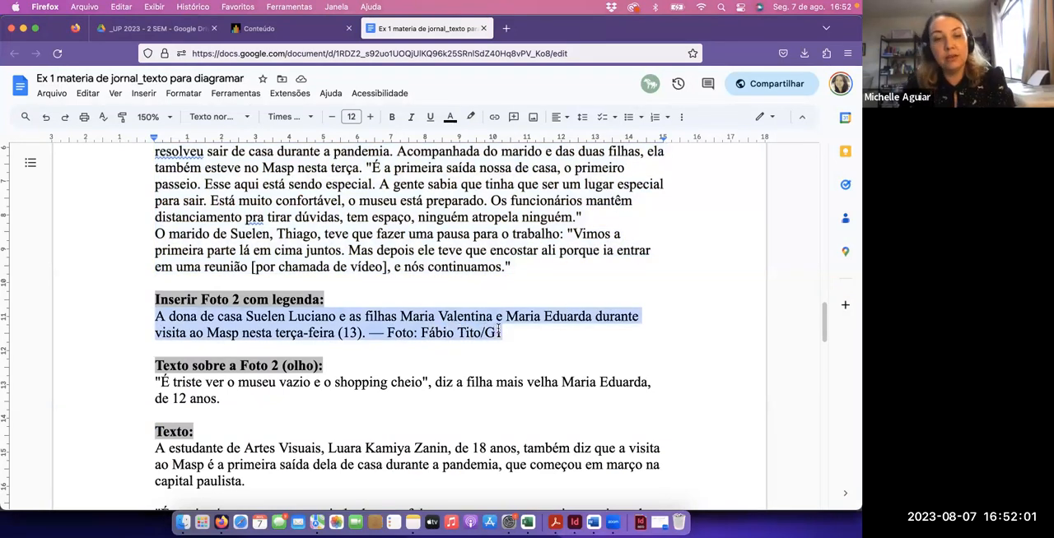
pyautogui.press('super+Tab')
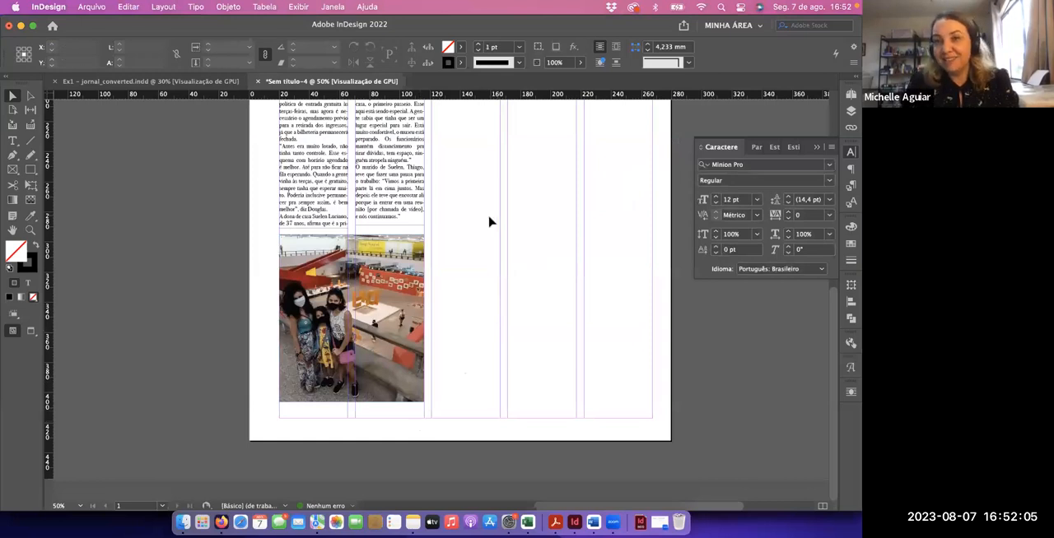
# Duplicate the first photo's italic caption into the empty area below the tinted rules box
pyautogui.scroll(1, 487, 223)
pyautogui.scroll(5, 487, 222)
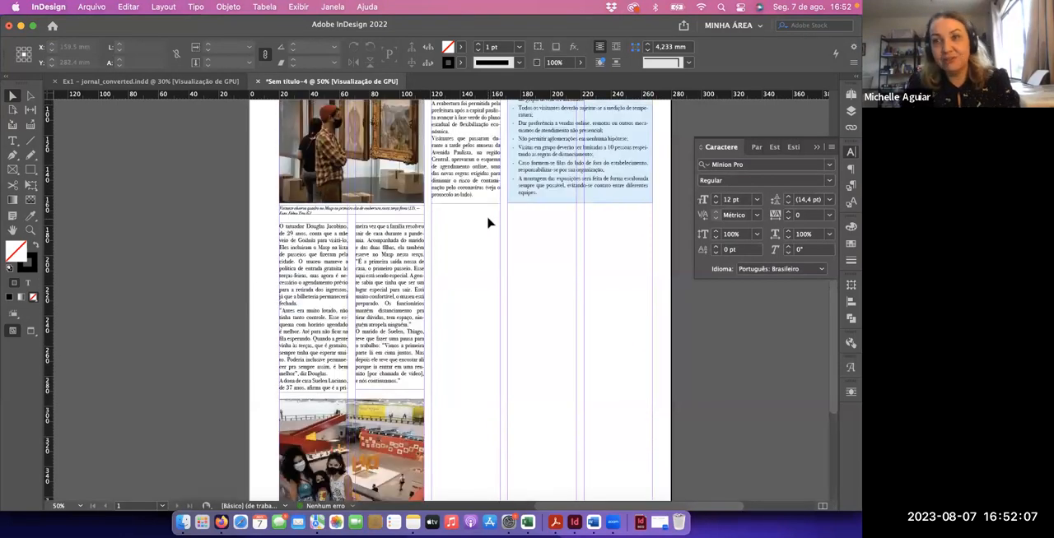
pyautogui.click(385, 213)
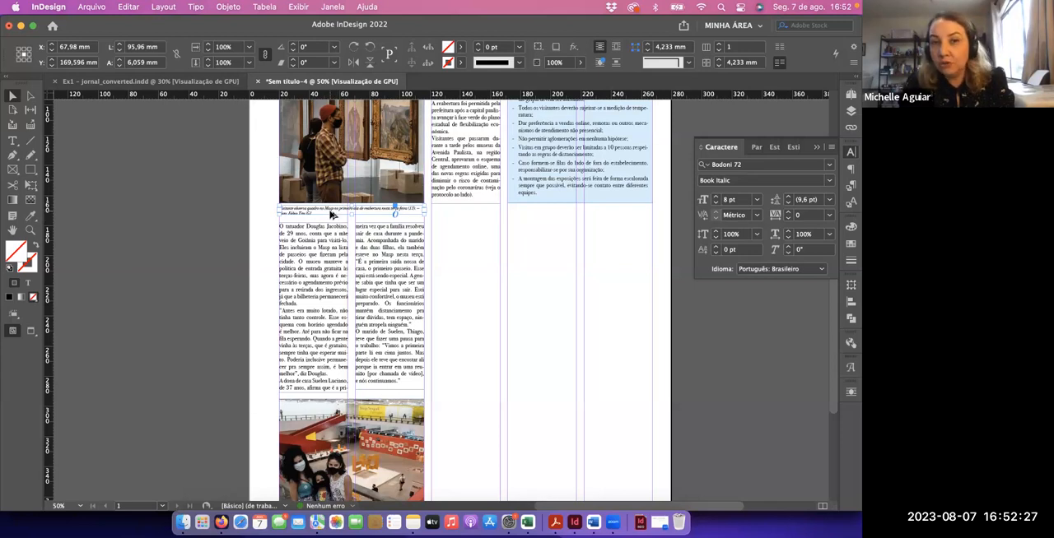
pyautogui.moveTo(330, 214); pyautogui.dragTo(542, 339)
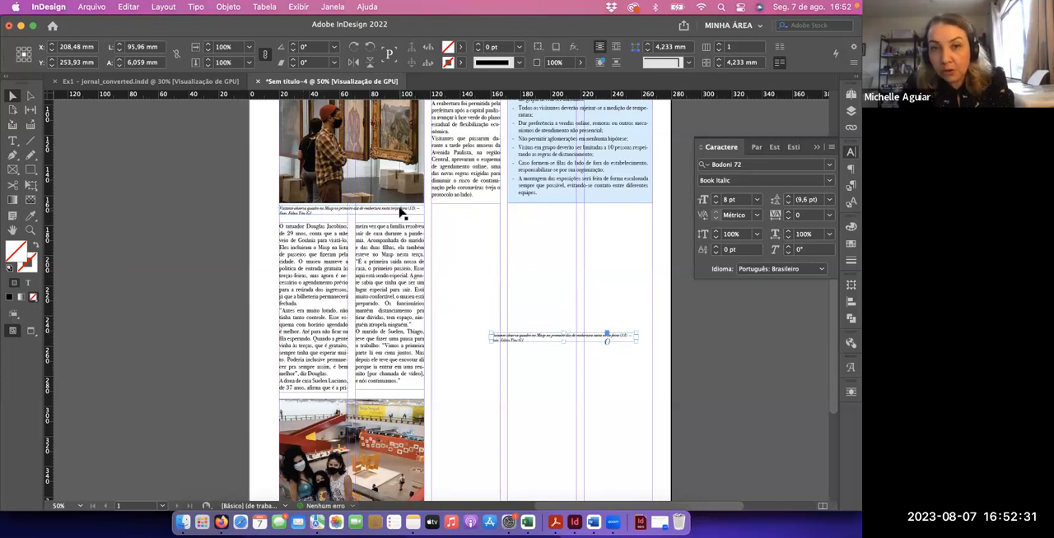
# Make another duplicate of the caption copy just below it and delete that extra duplicate
pyautogui.moveTo(527, 346); pyautogui.dragTo(527, 347)
pyautogui.press('Delete')
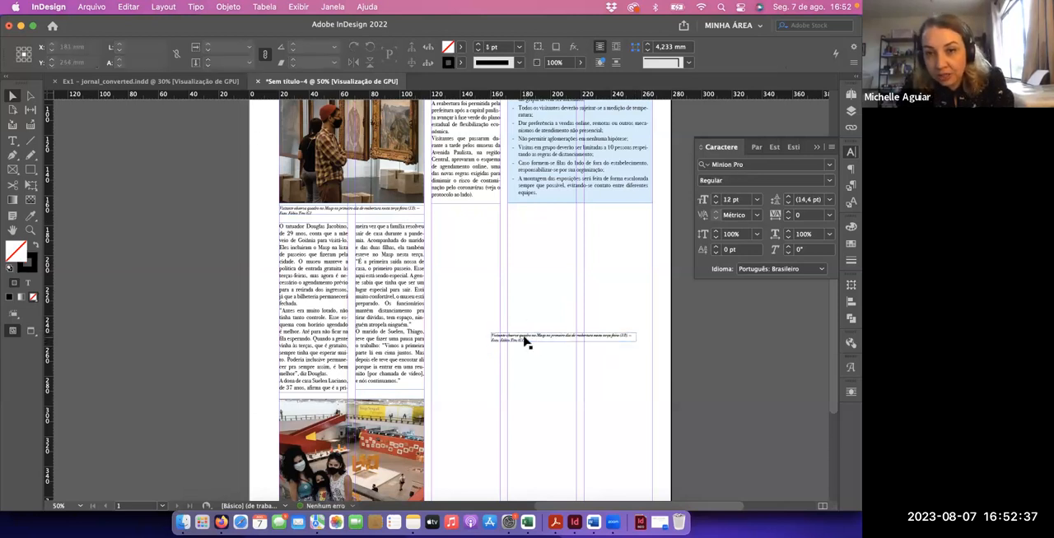
pyautogui.moveTo(525, 341); pyautogui.dragTo(530, 363)
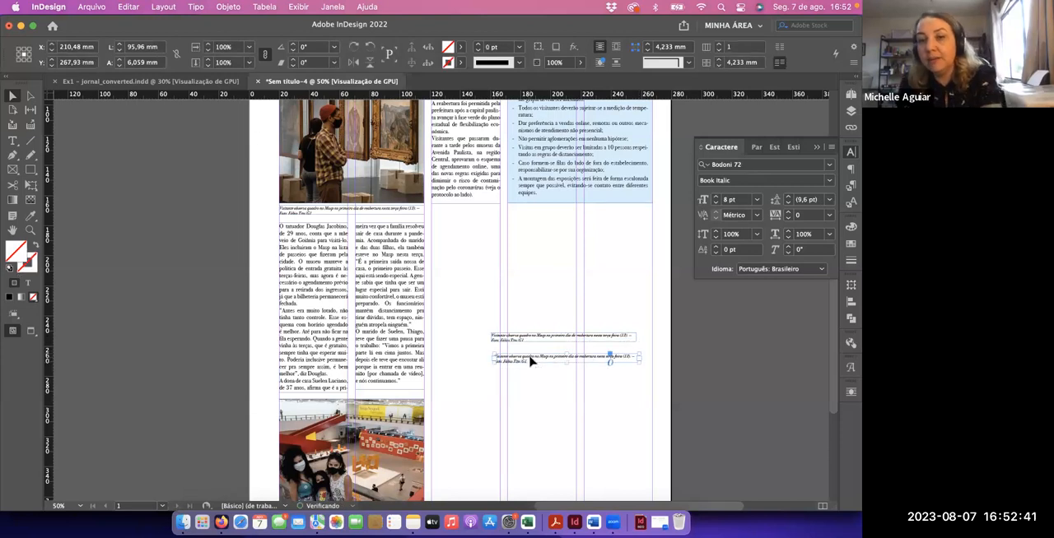
pyautogui.press('Delete')
# Move the caption copy just below the second photo, aligned with its left edge, at a vertical position of 410.159 mm
pyautogui.scroll(-5, 518, 272)
pyautogui.moveTo(536, 176); pyautogui.dragTo(323, 414)
pyautogui.press('super+equal')
pyautogui.press('super+equal')
pyautogui.press('super+equal')
pyautogui.press('super+equal')
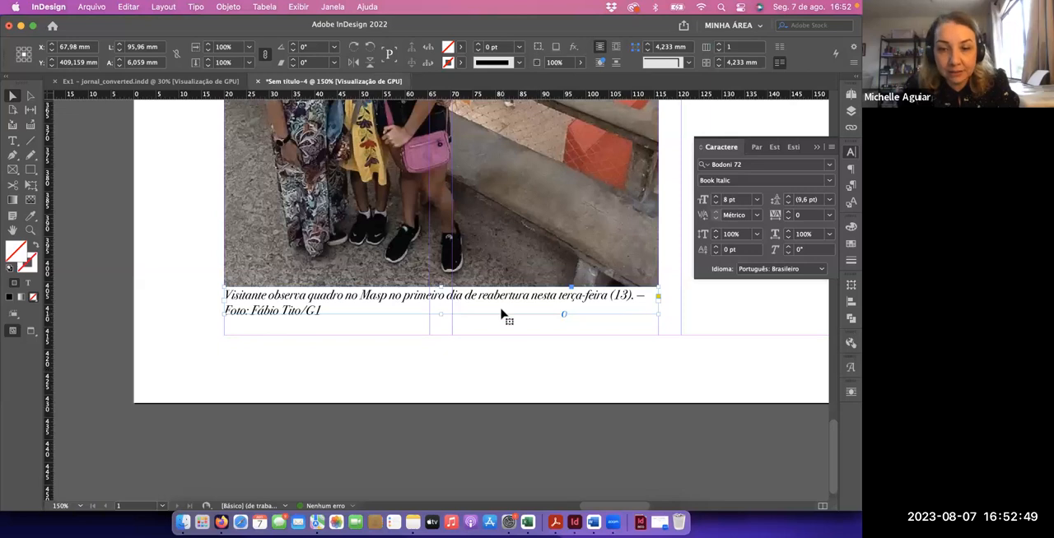
pyautogui.press('Down')
pyautogui.press('Down')
pyautogui.press('Down')
pyautogui.press('Down')
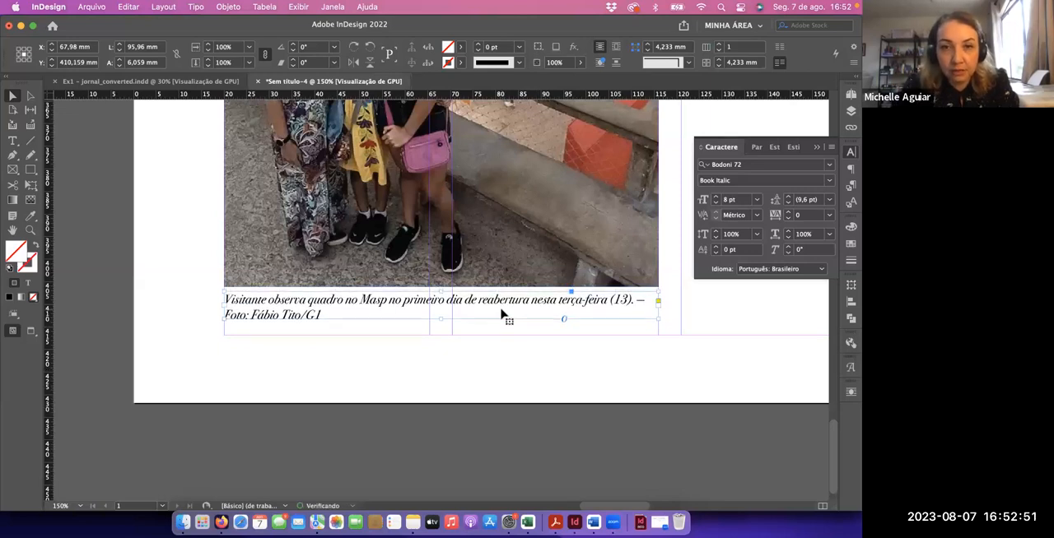
# Resize the second photo's caption frame to about 51.8 × 9.67 mm, extending it down to the page margin
pyautogui.moveTo(658, 303); pyautogui.dragTo(566, 303)
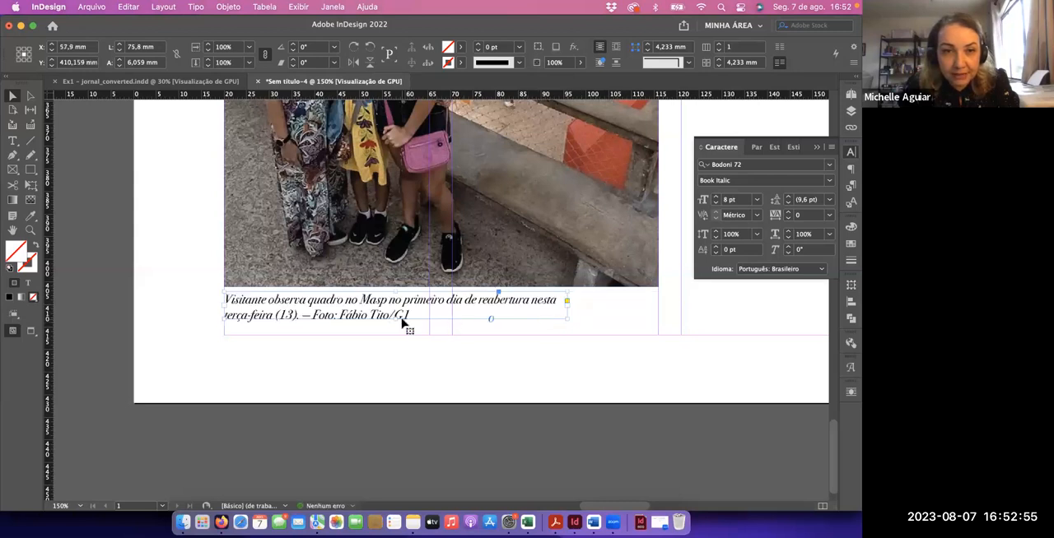
pyautogui.moveTo(395, 320)
pyautogui.mouseDown()
pyautogui.moveTo(395, 336)
pyautogui.moveTo(420, 338)
pyautogui.moveTo(396, 334)
pyautogui.mouseUp()
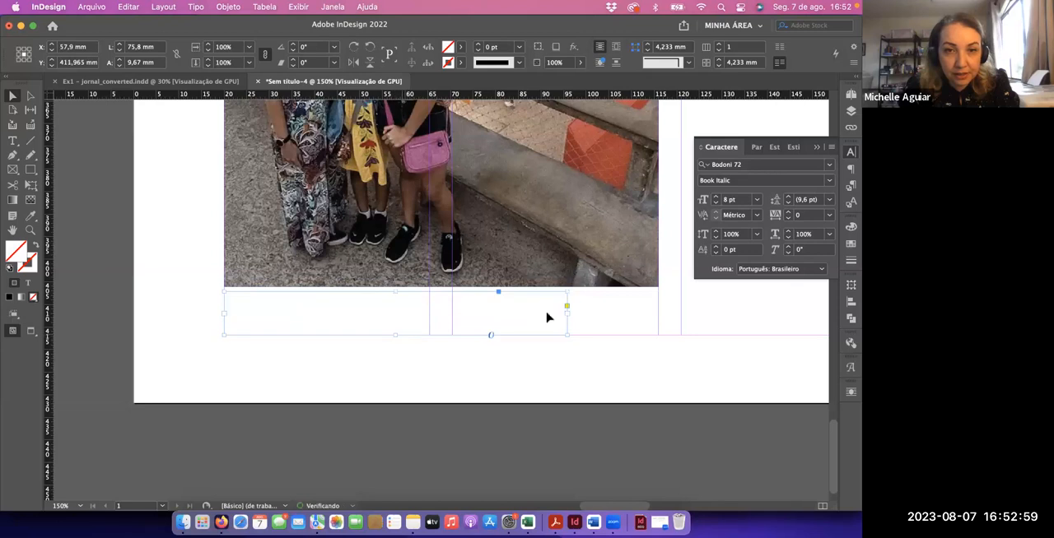
pyautogui.moveTo(566, 315); pyautogui.dragTo(458, 318)
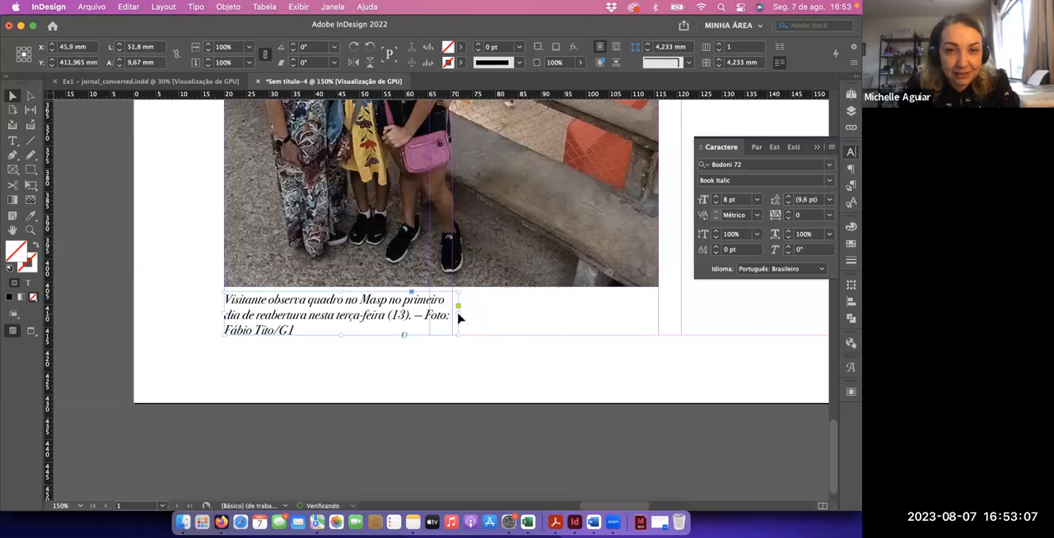
# Insert a line break before "Foto:" in the second photo's caption and deselect the text frame
pyautogui.doubleClick(425, 314)
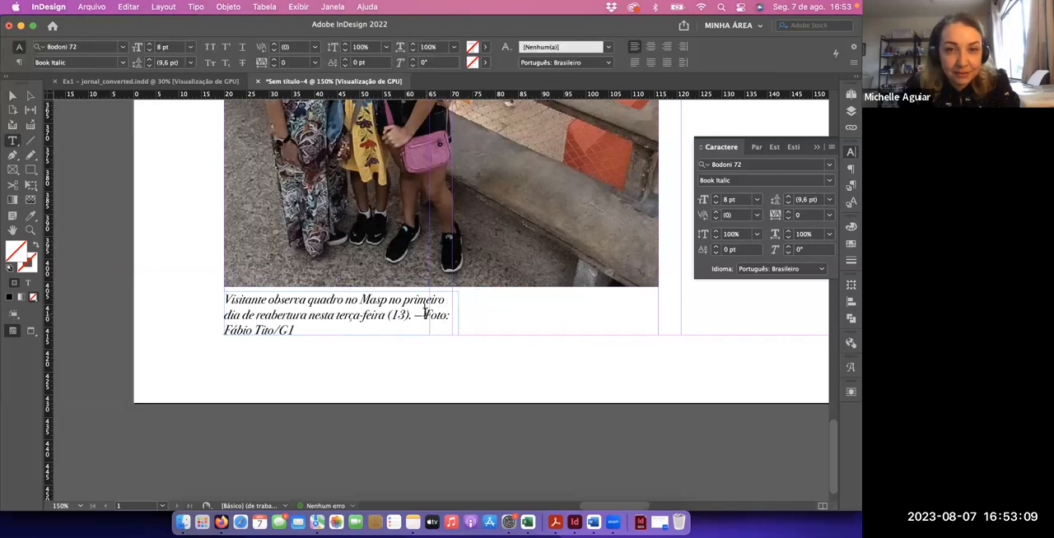
pyautogui.press('Return')
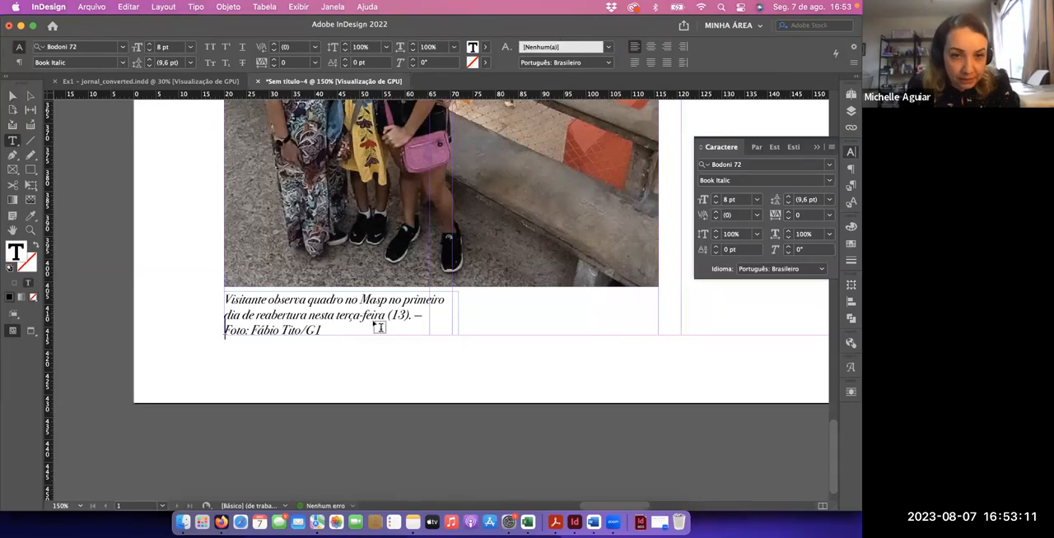
pyautogui.click(12, 95)
pyautogui.click(278, 380)
# Examine the page layout, from the second photo and its caption to the empty space below the third column and rules box
pyautogui.press('super+0')
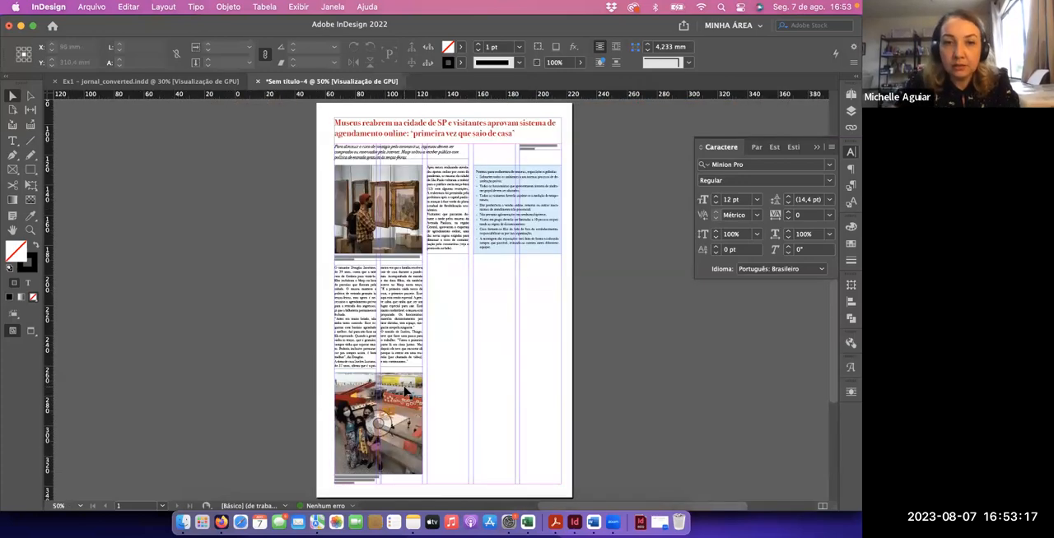
pyautogui.press('super+1')
pyautogui.scroll(-10, 394, 370)
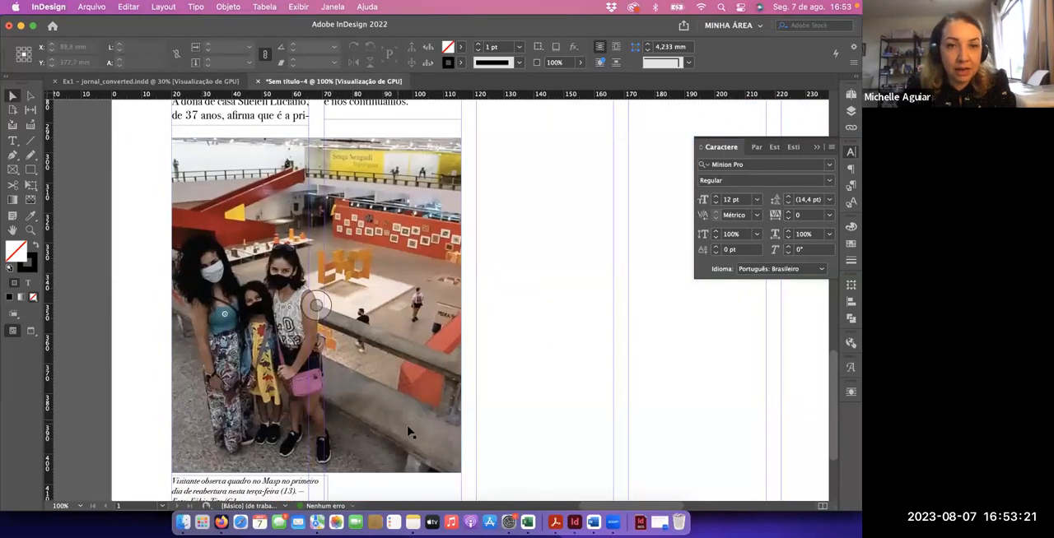
pyautogui.scroll(-3, 354, 334)
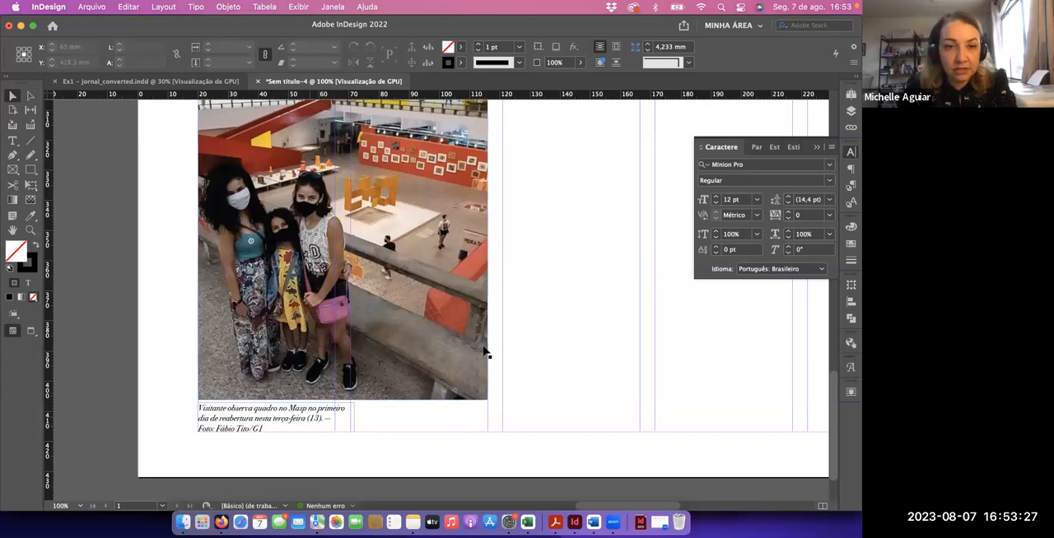
pyautogui.scroll(5, 508, 278)
pyautogui.hscroll(2, 508, 278)
pyautogui.scroll(8, 496, 349)
pyautogui.hscroll(2, 461, 393)
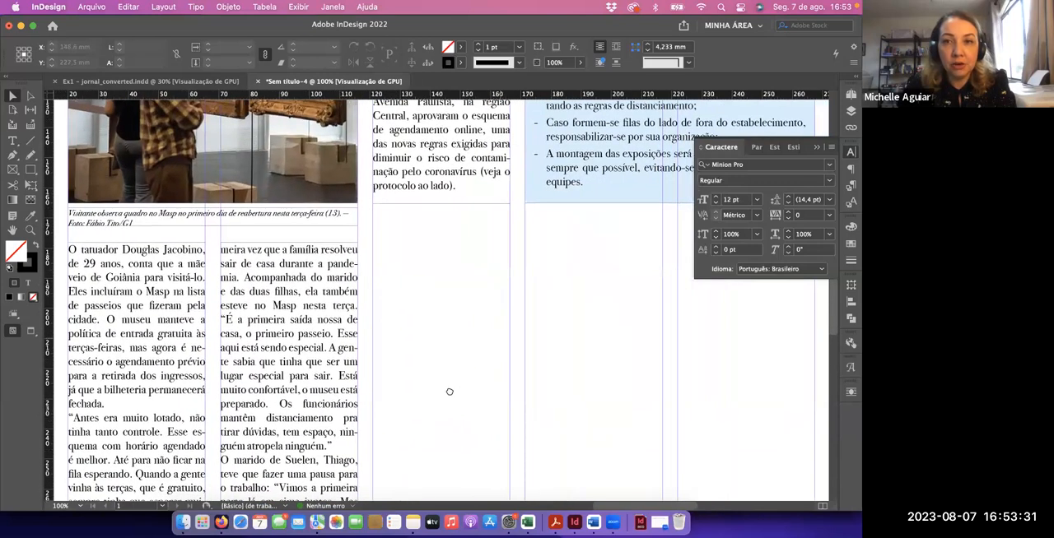
pyautogui.hscroll(-1, 449, 392)
pyautogui.press('super+minus')
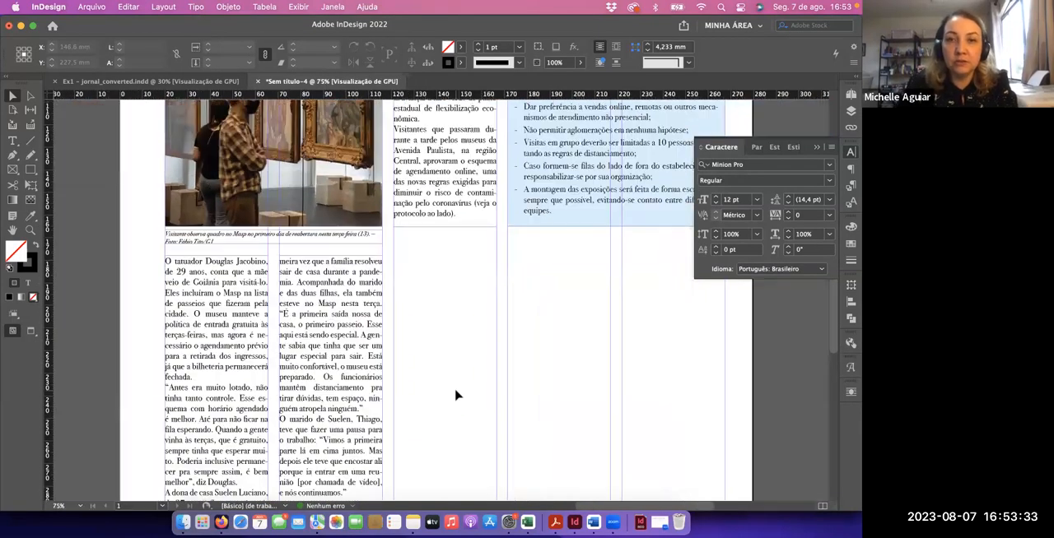
pyautogui.hscroll(3, 434, 361)
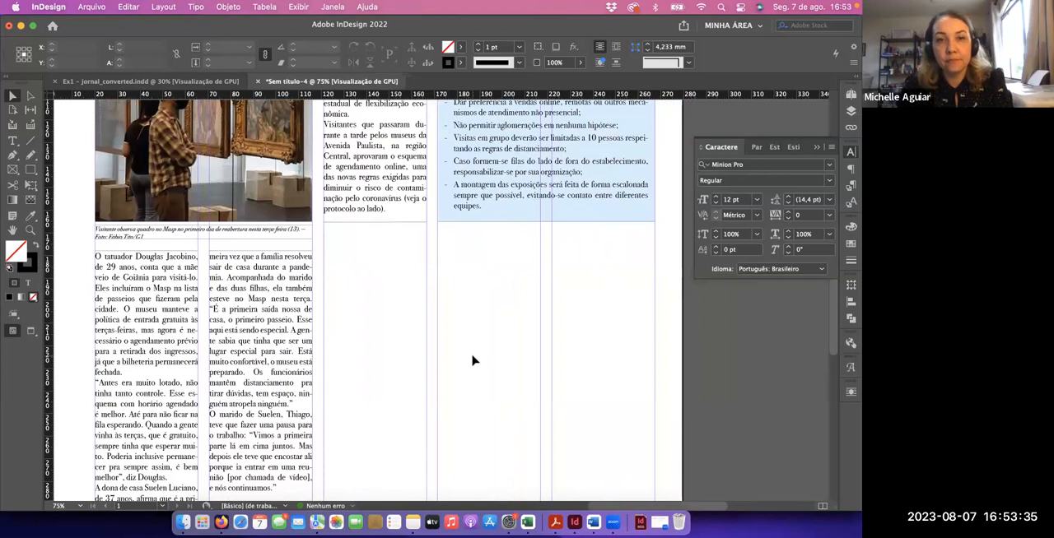
# Copy the Foto 2 pull-quote text from the Google Docs article in Firefox, return to InDesign and activate the Type tool
pyautogui.press('super+Tab')
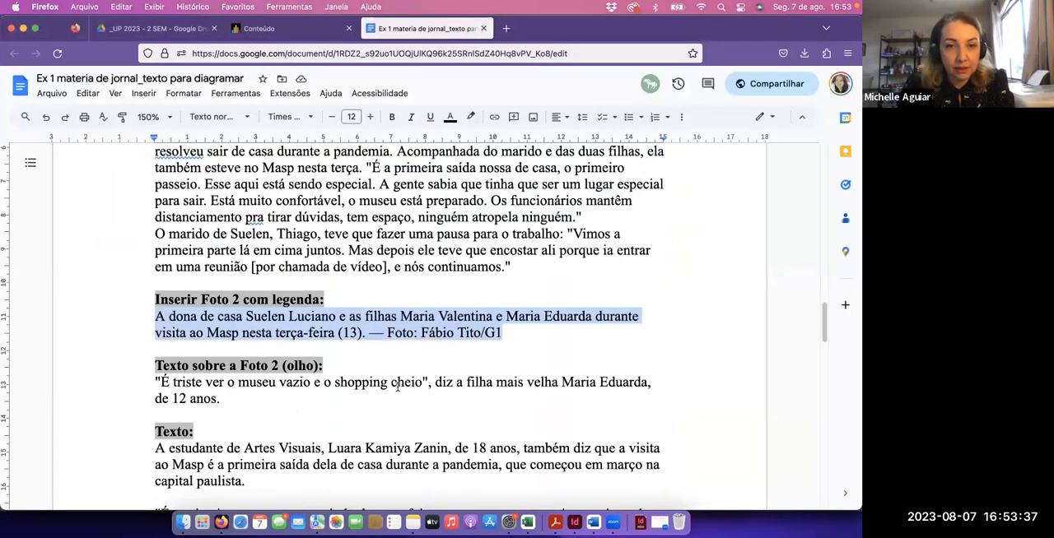
pyautogui.scroll(-4, 397, 386)
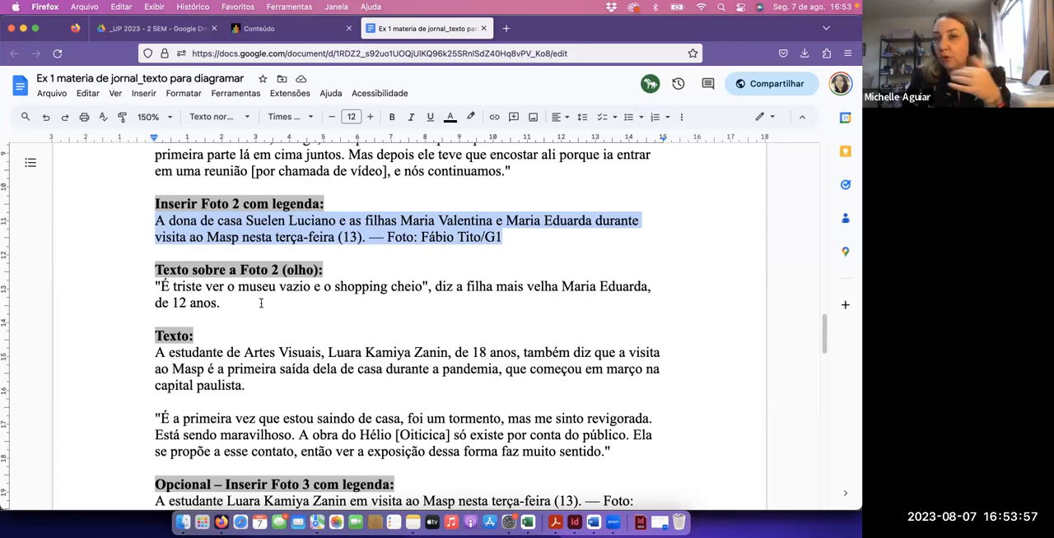
pyautogui.moveTo(216, 305); pyautogui.dragTo(148, 286)
pyautogui.press('super+c')
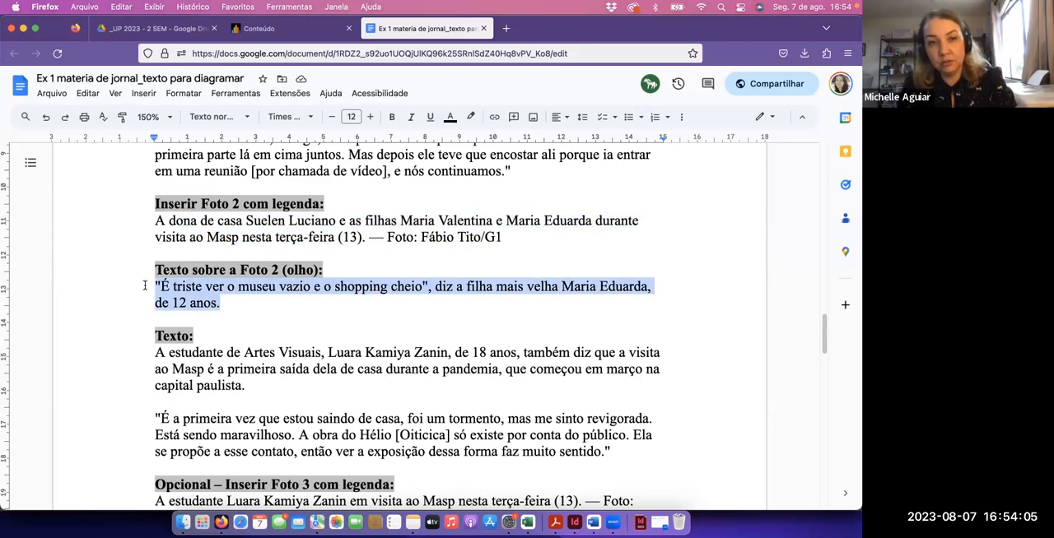
pyautogui.press('super+Tab')
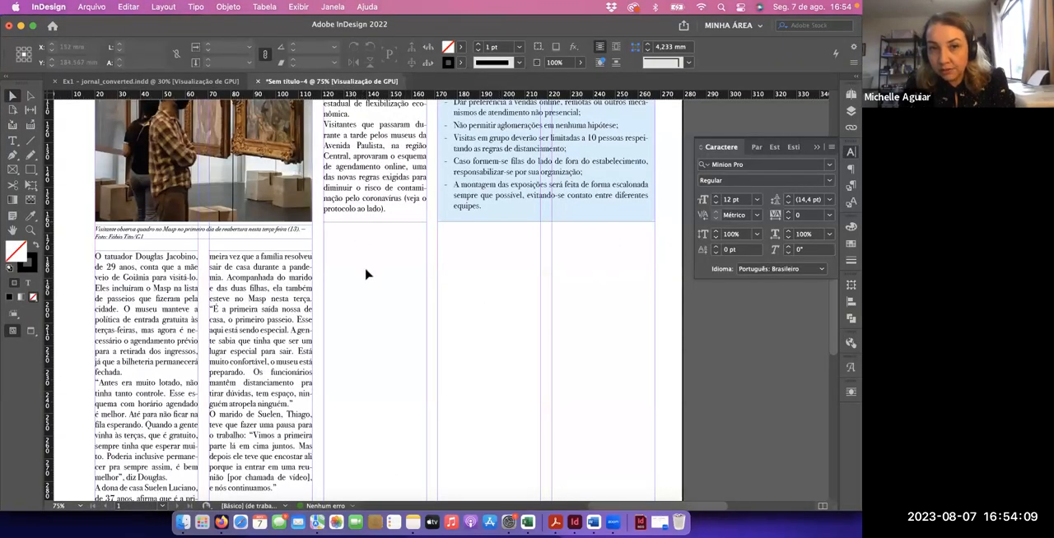
pyautogui.press('t')
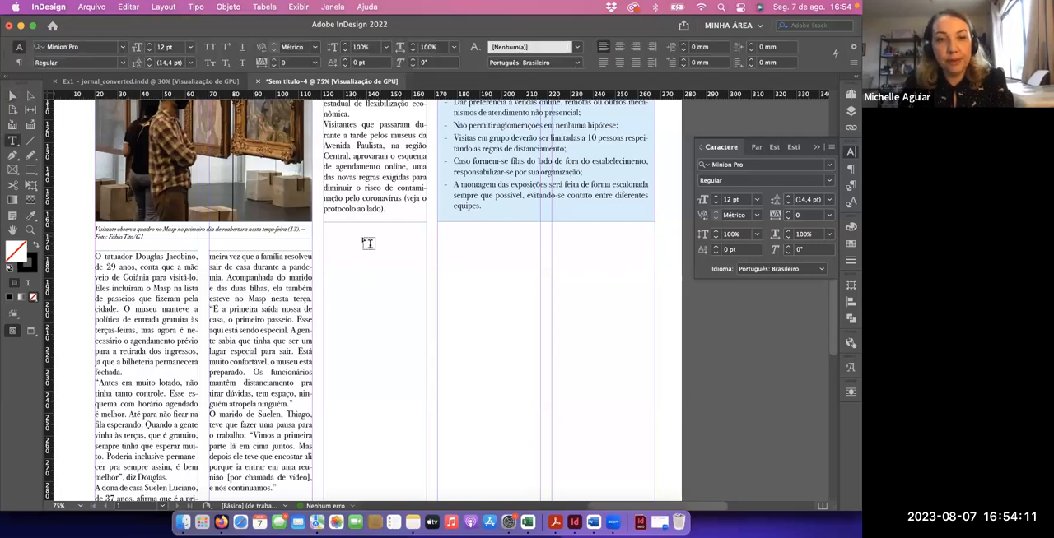
# Create a text frame about 146.4 × 12.7 mm beneath the rules box, spanning the three right-hand columns, and paste the Foto 2 pull quote
pyautogui.moveTo(330, 234); pyautogui.dragTo(656, 254)
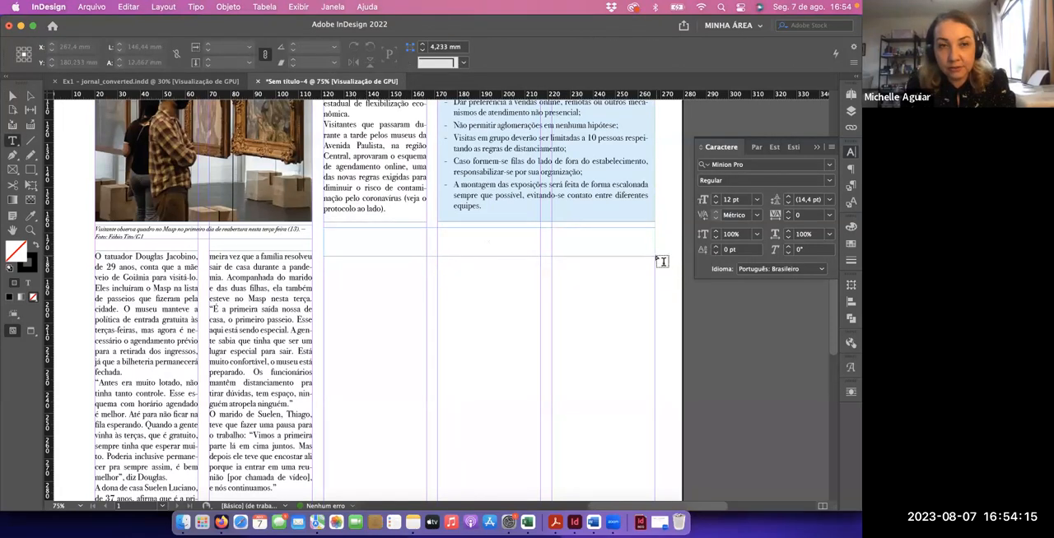
pyautogui.press('super+v')
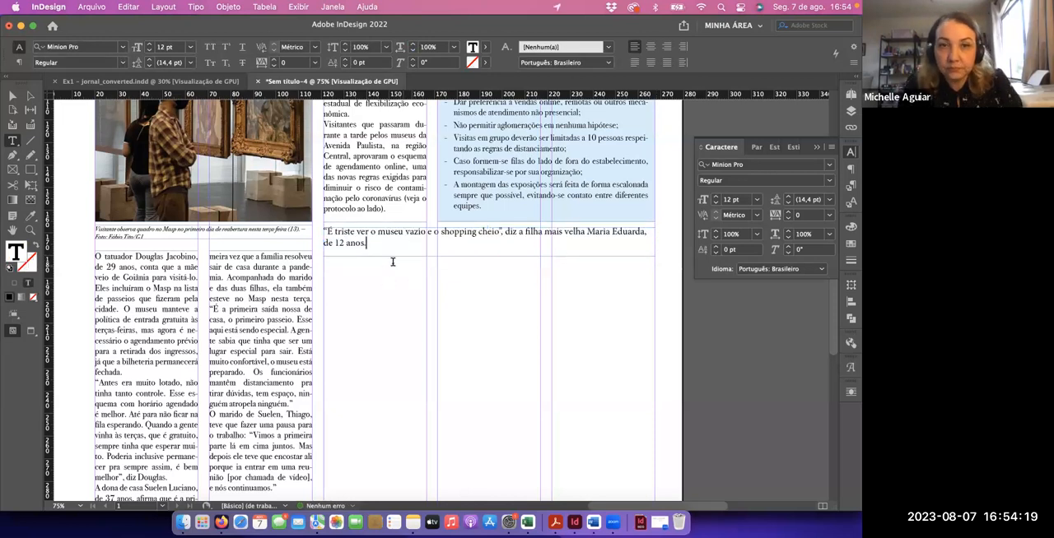
# Format the pull-quote text in Bodoni 72 Oldstyle Book Italic at 14 pt
pyautogui.moveTo(373, 243); pyautogui.dragTo(317, 233)
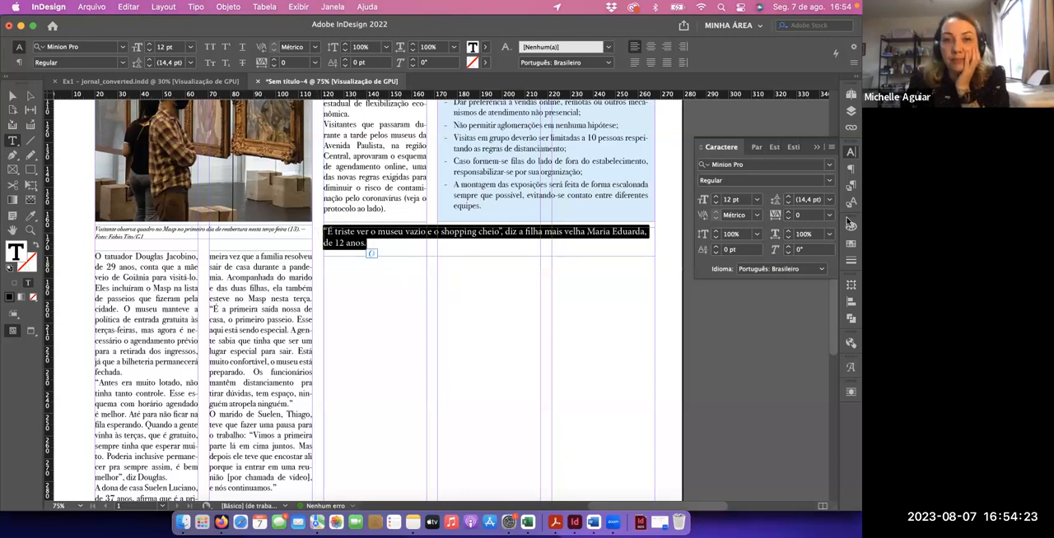
pyautogui.click(791, 164)
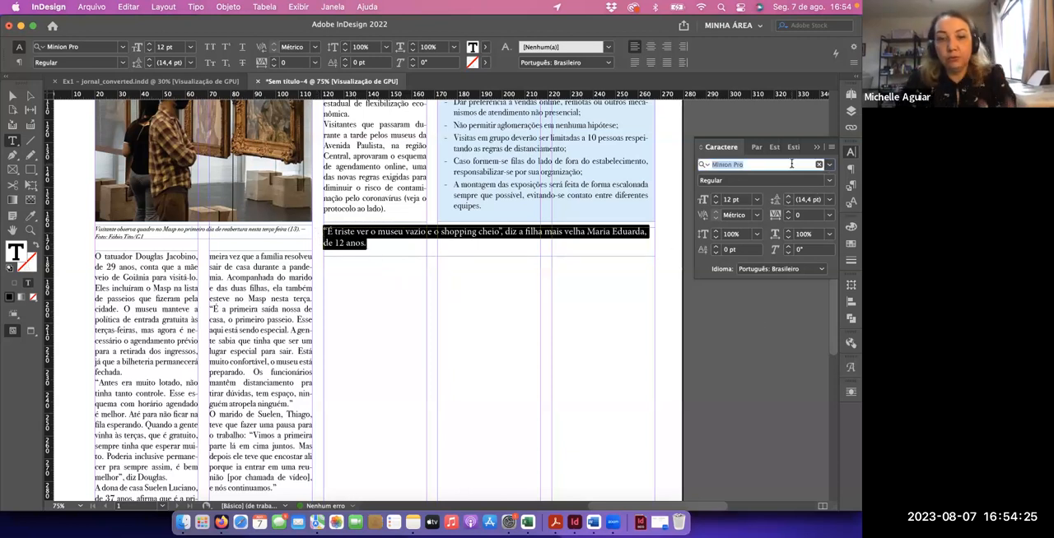
pyautogui.write('bo')
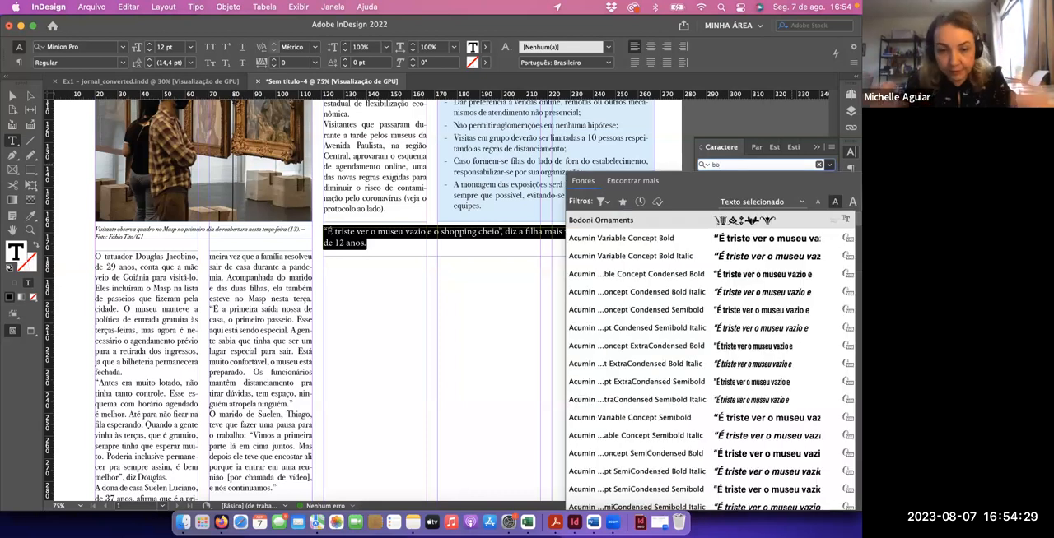
pyautogui.write('do')
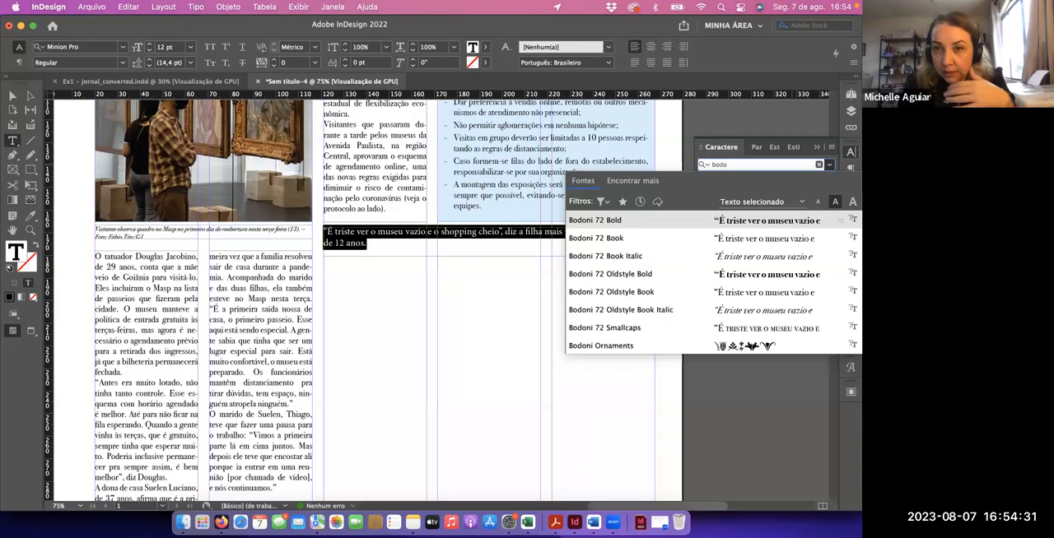
pyautogui.click(748, 280)
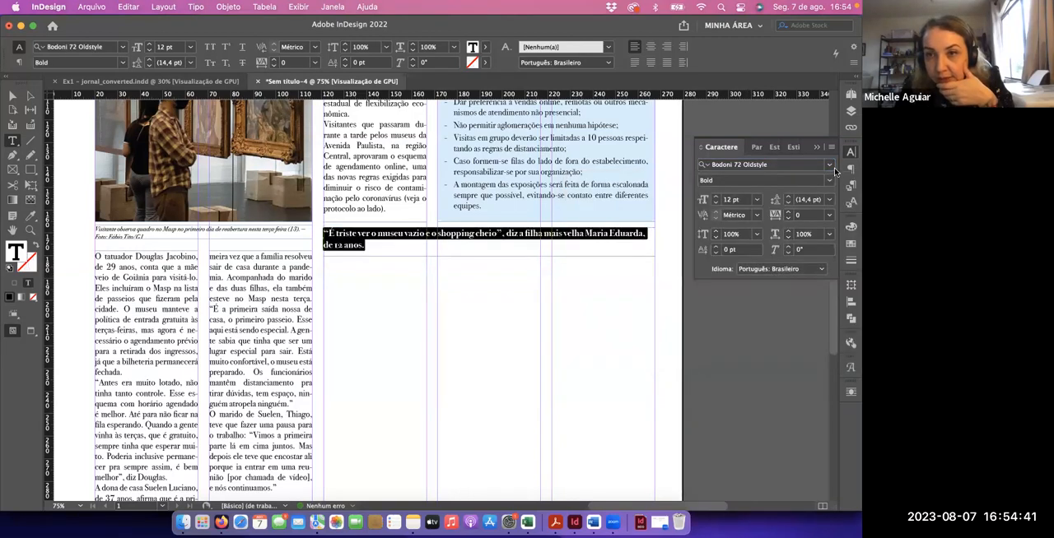
pyautogui.click(830, 181)
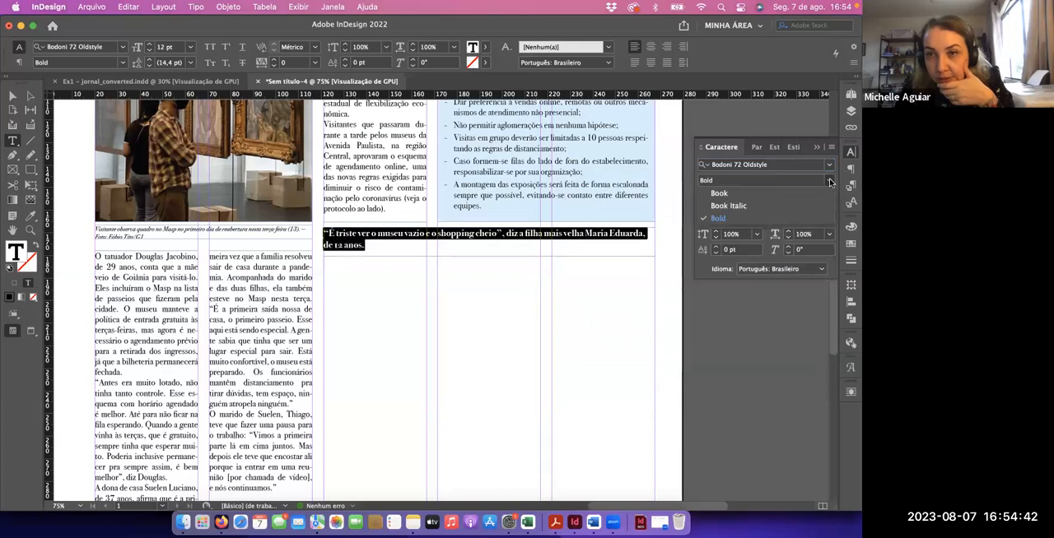
pyautogui.click(774, 207)
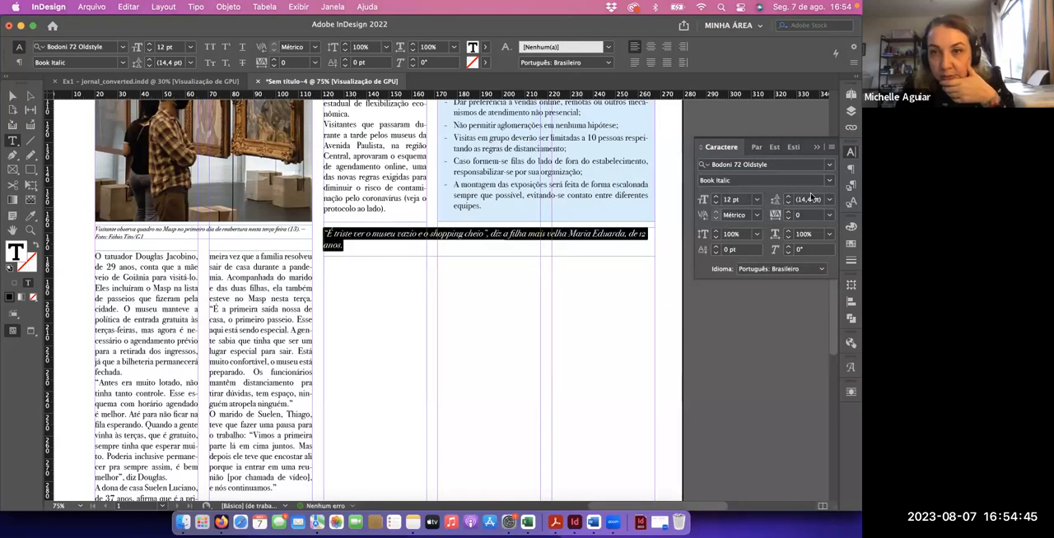
pyautogui.click(828, 165)
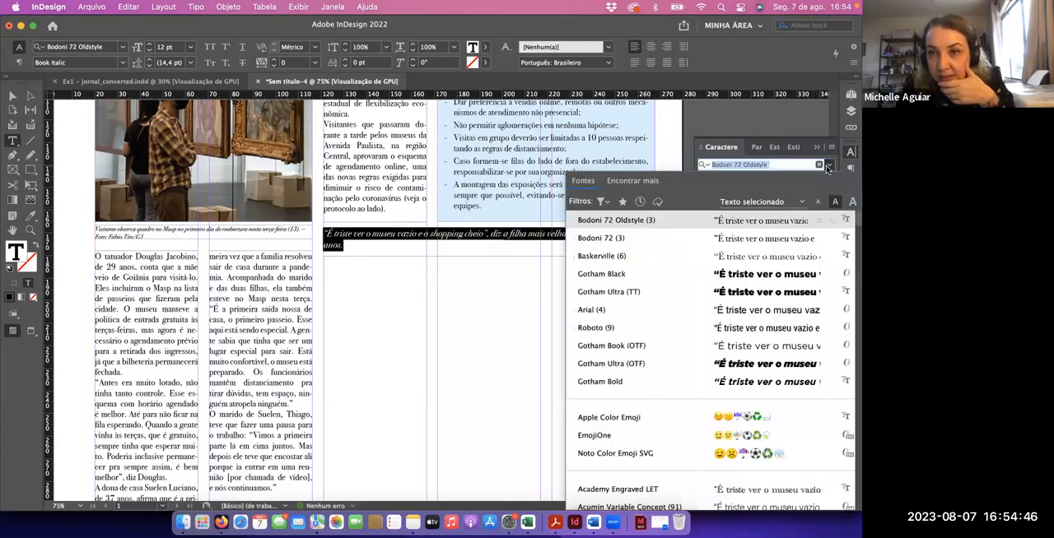
pyautogui.click(774, 221)
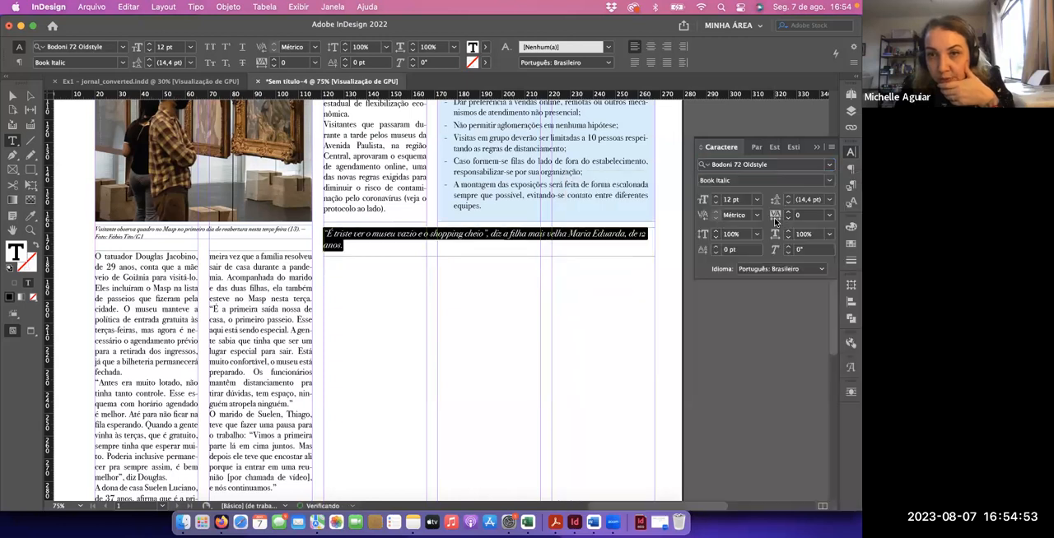
pyautogui.click(715, 199)
pyautogui.click(716, 198)
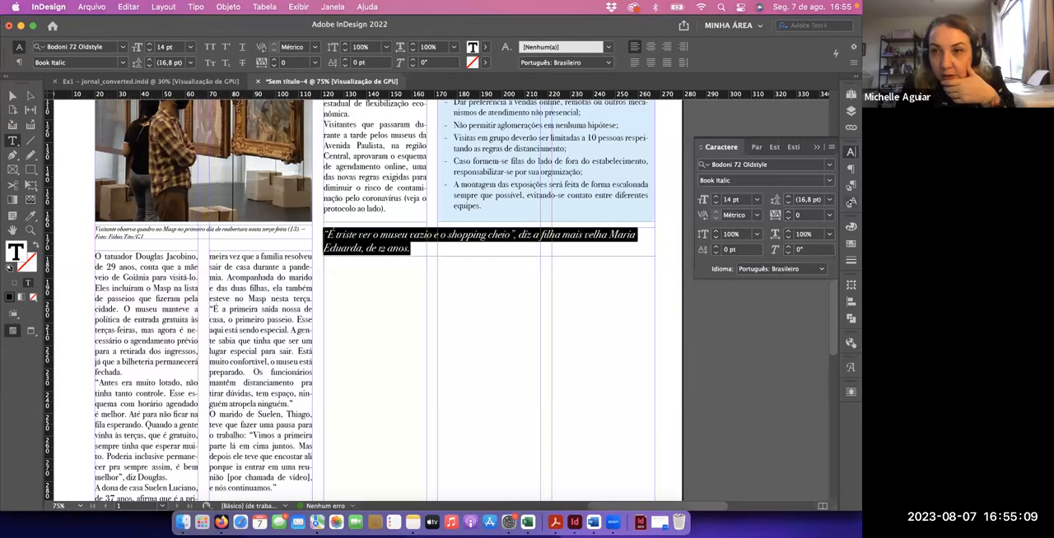
# Centre the pull quote and insert a line break before "diz a filha mais velha"
pyautogui.click(848, 168)
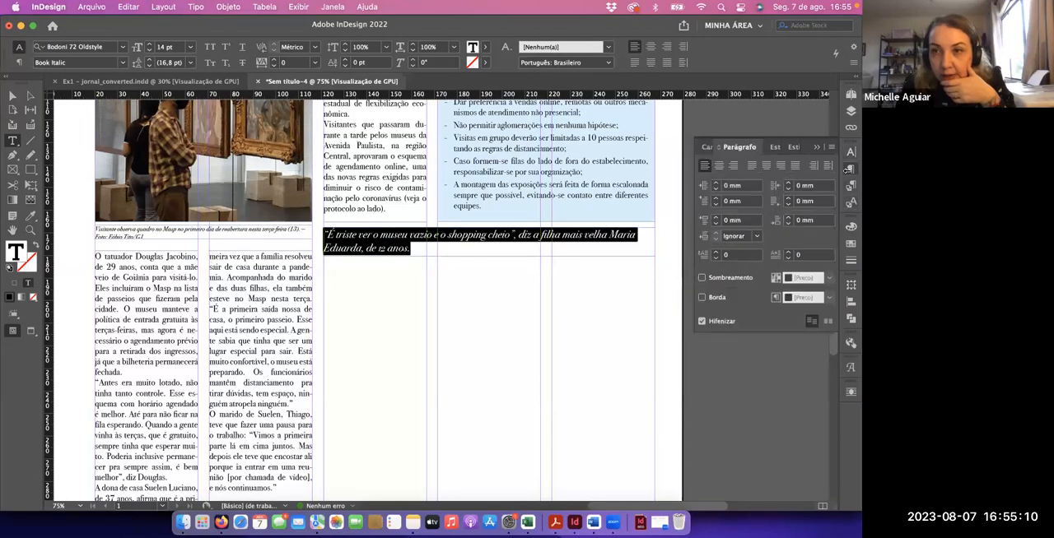
pyautogui.click(721, 166)
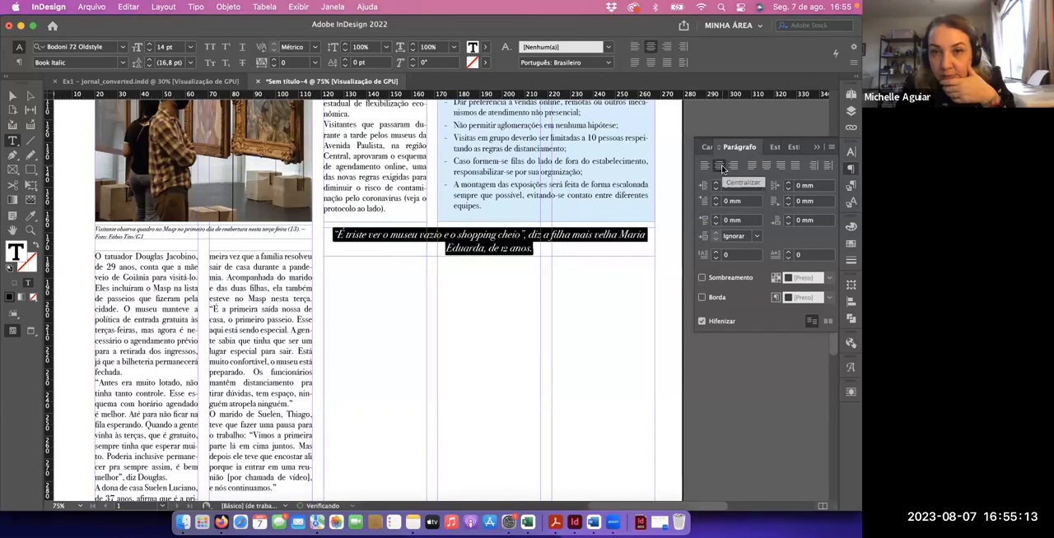
pyautogui.click(626, 240)
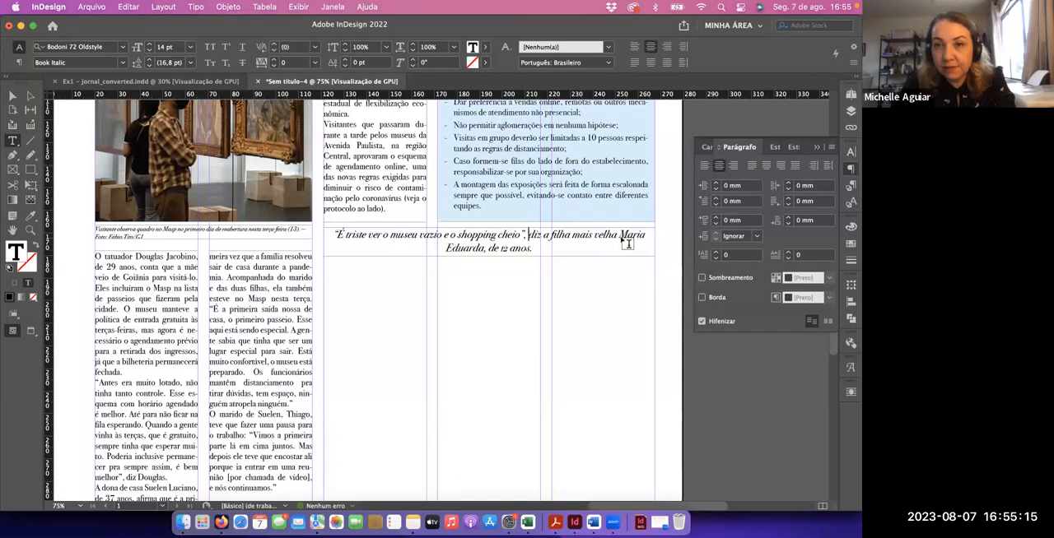
pyautogui.hotkey('shift', 'Return')
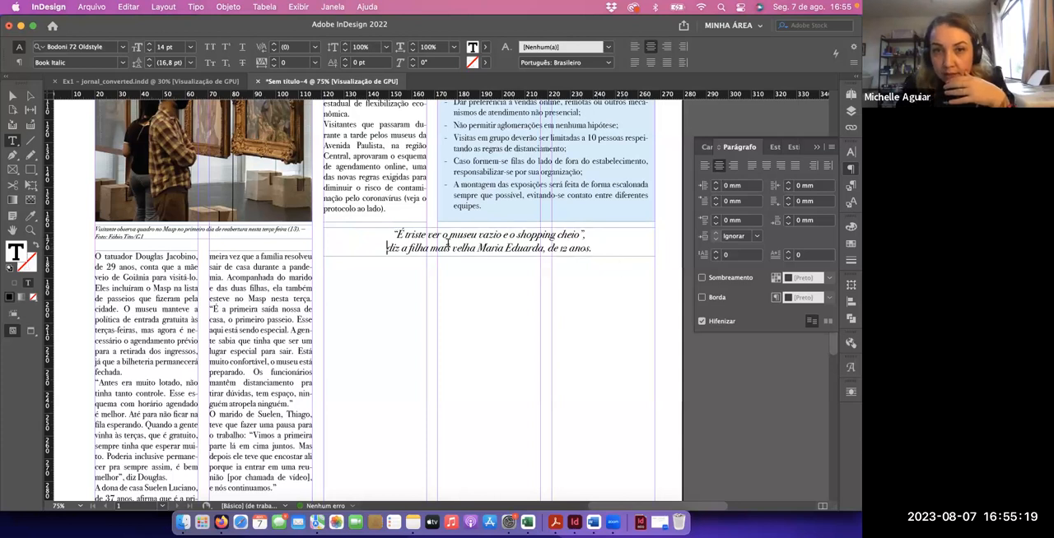
# Colour the whole pull-quote text with the C=100 M=0 Y=0 K=0 swatch
pyautogui.press('super+a')
pyautogui.click(851, 244)
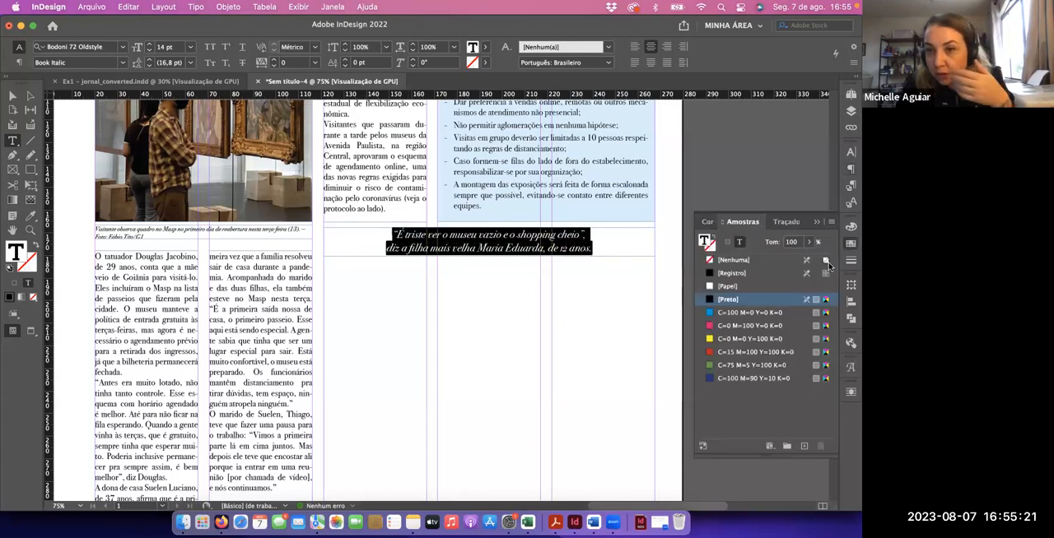
pyautogui.click(745, 313)
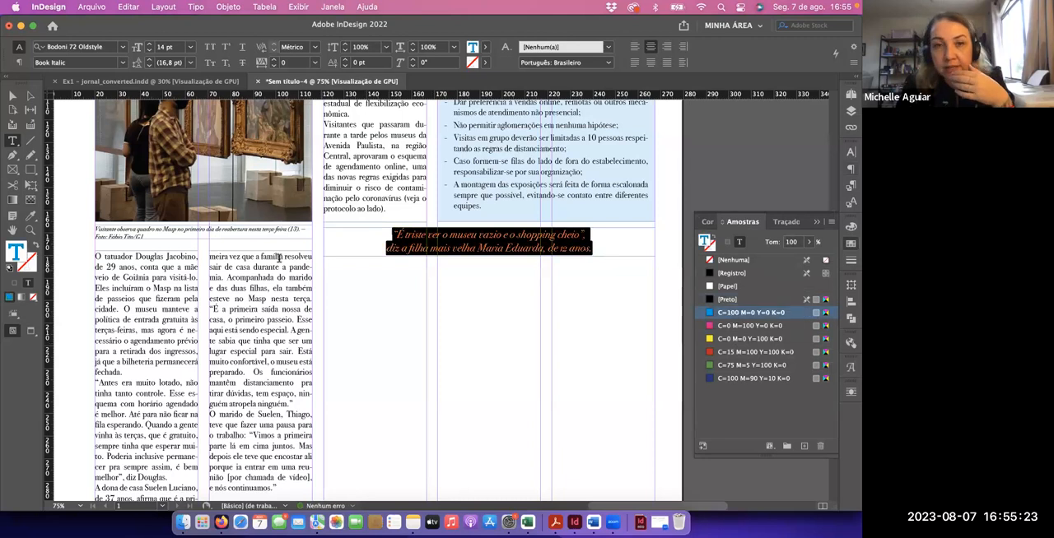
# Shorten the blue rules box slightly by raising its bottom edge above the pull quote
pyautogui.click(14, 96)
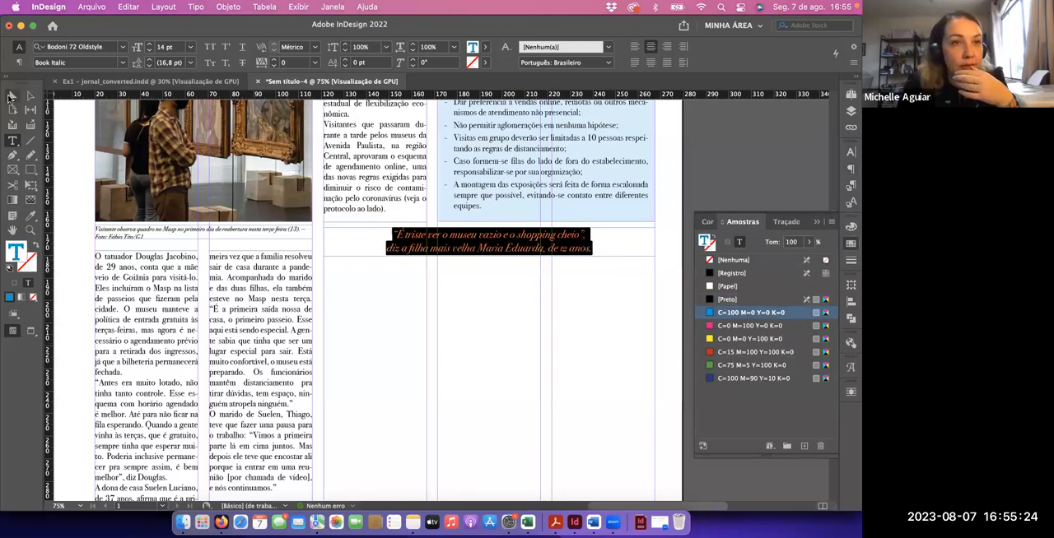
pyautogui.click(531, 219)
pyautogui.moveTo(547, 221); pyautogui.dragTo(548, 217)
# Nudge the pull-quote frame up to Y 171.15 mm, close beneath the rules box
pyautogui.click(528, 238)
pyautogui.press('Up')
pyautogui.press('Up')
pyautogui.press('Up')
pyautogui.press('Up')
pyautogui.press('Up')
pyautogui.press('Up')
pyautogui.press('Up')
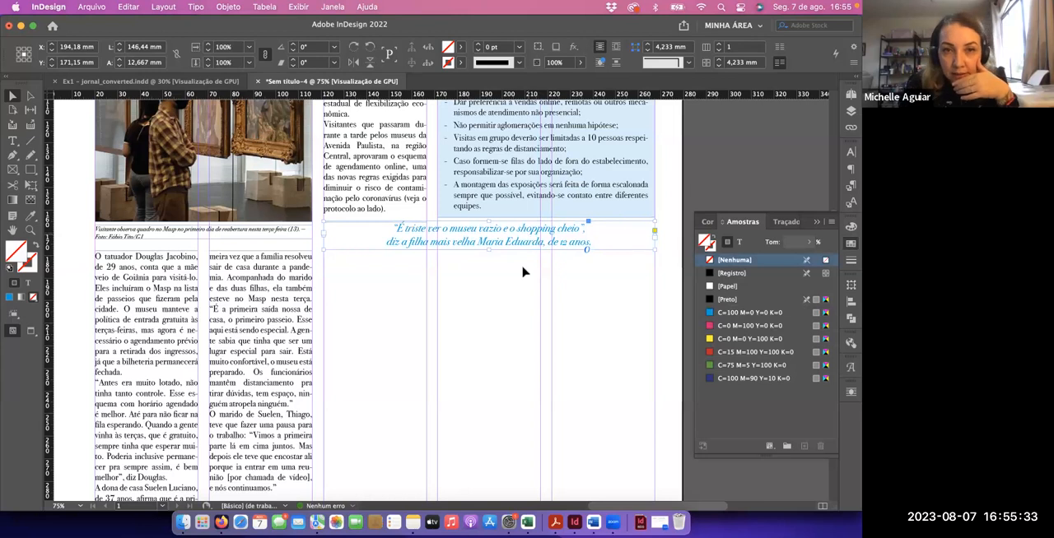
# Trim the pull-quote frame's height slightly from its bottom edge and check the page in preview mode without guides
pyautogui.click(523, 309)
pyautogui.click(520, 239)
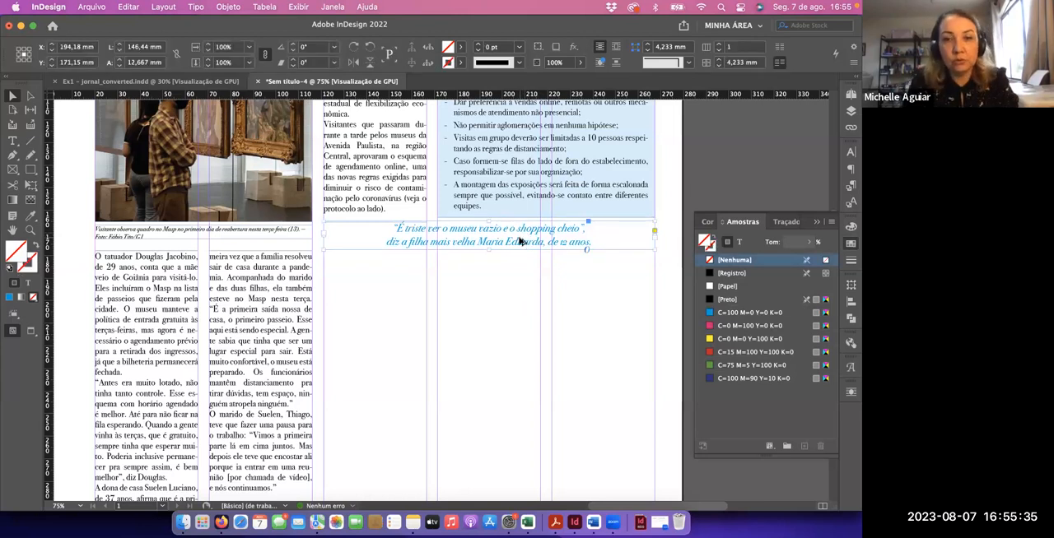
pyautogui.click(513, 274)
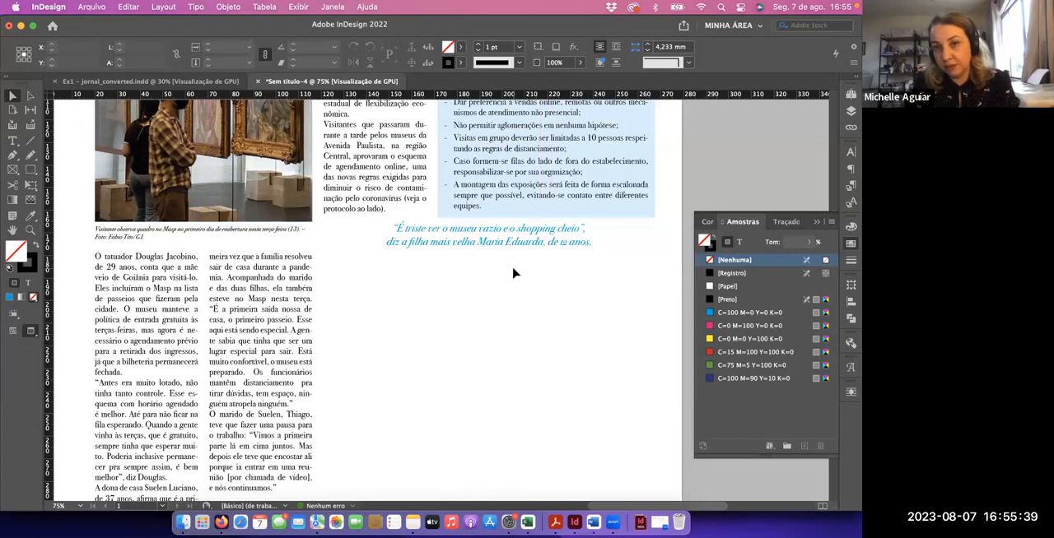
pyautogui.press('w')
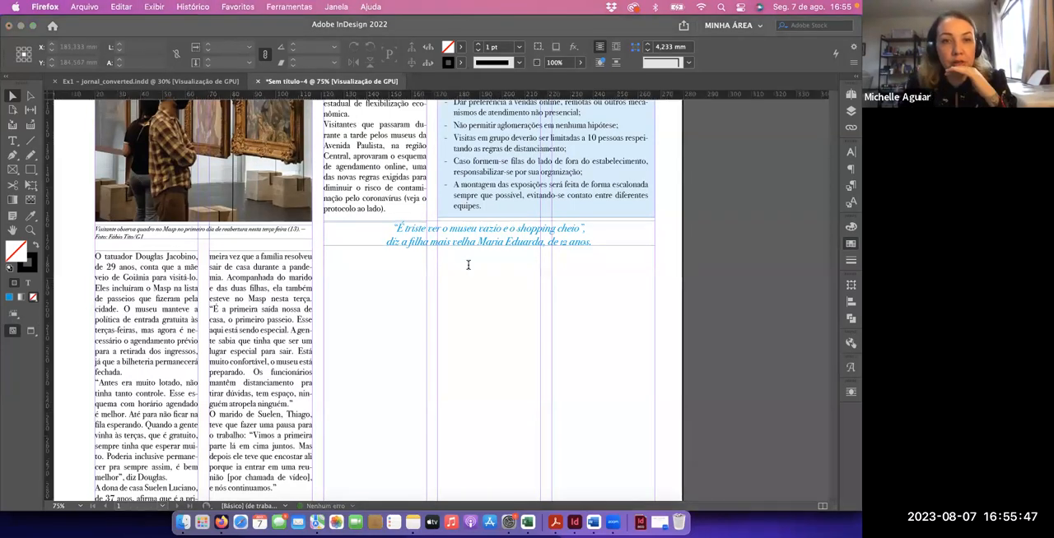
# Switch to the Google Docs article in Firefox, remove the blank line between the two paragraphs after the Foto 2 pull quote, and copy both
pyautogui.press('super+Tab')
pyautogui.scroll(-2, 410, 290)
pyautogui.click(218, 340)
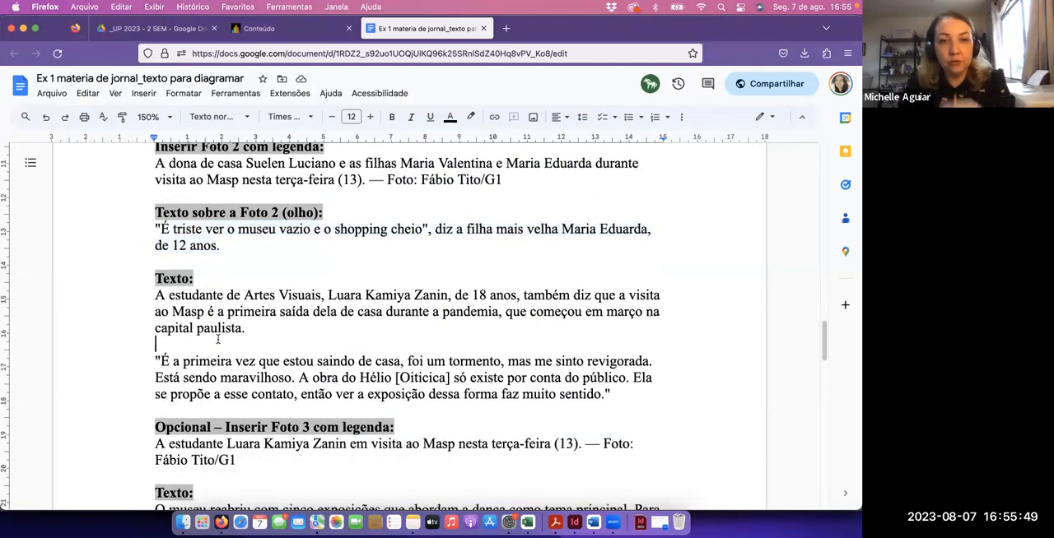
pyautogui.press('BackSpace')
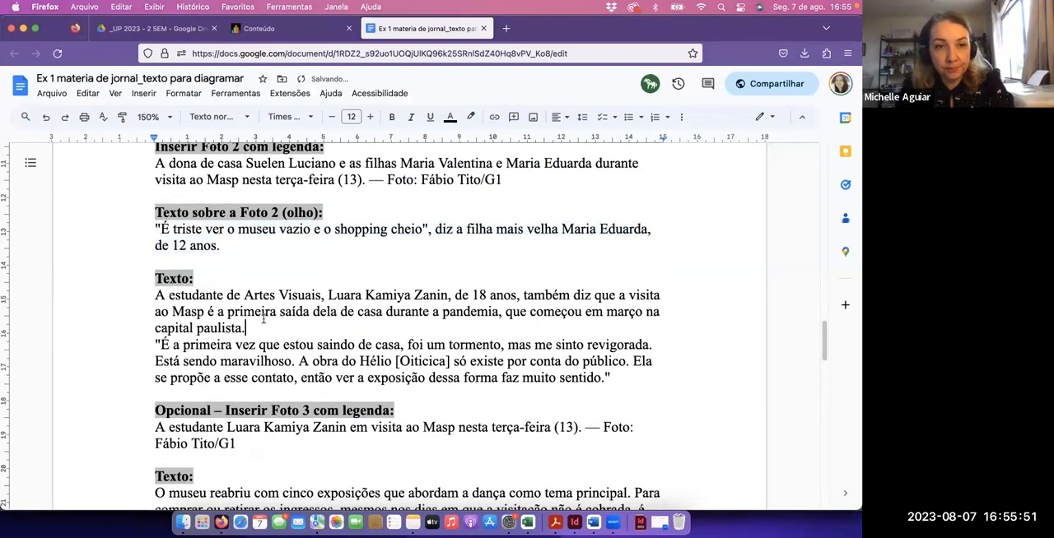
pyautogui.moveTo(153, 296); pyautogui.dragTo(613, 377)
pyautogui.press('super+c')
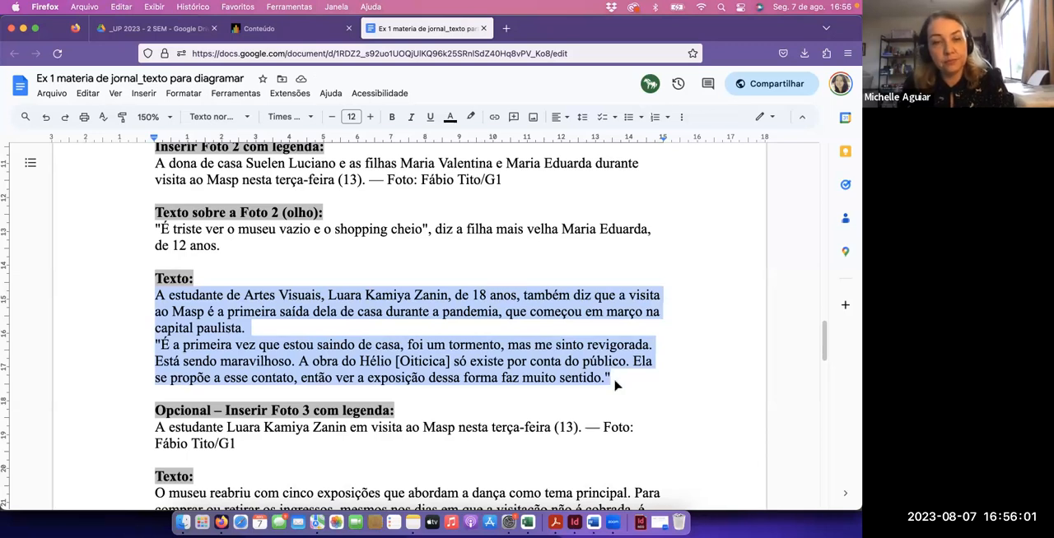
# Return to InDesign and examine the finished layout in Ex1 - jornal_converted.indd before going back to the working document
pyautogui.press('super+Tab')
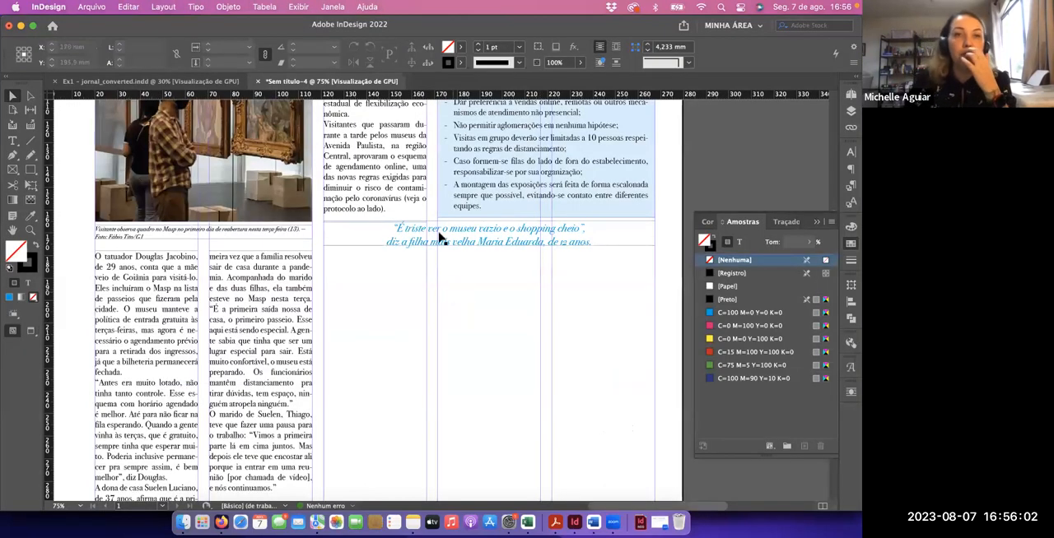
pyautogui.click(184, 84)
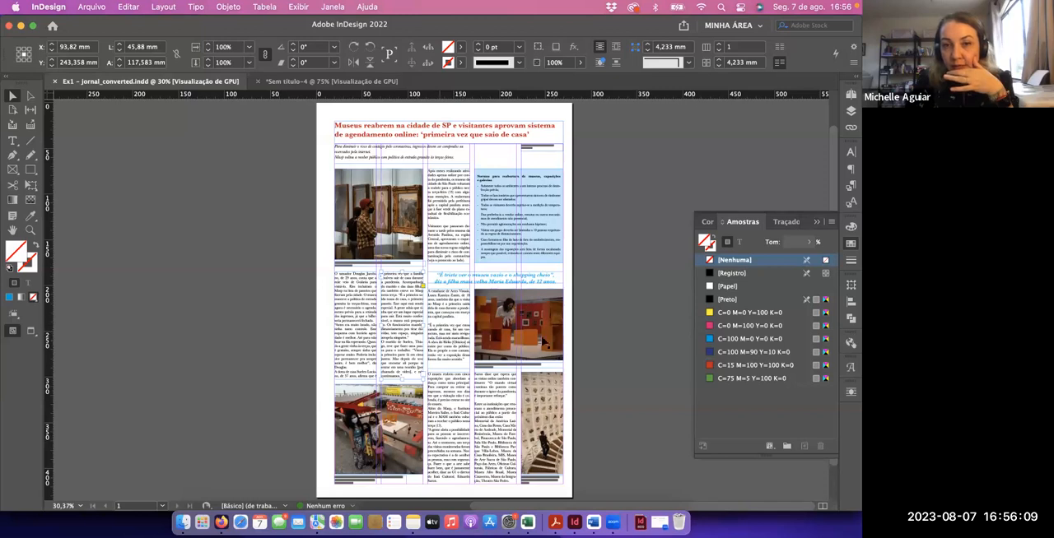
pyautogui.click(271, 82)
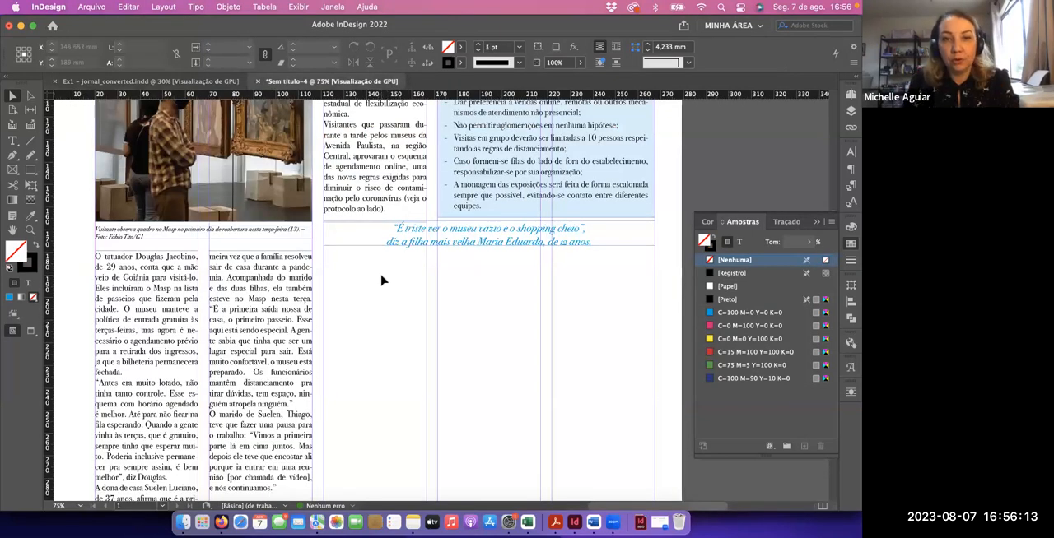
# Create a column-wide text frame in the third column beneath the pull quote and paste the two copied article paragraphs
pyautogui.scroll(-3, 381, 281)
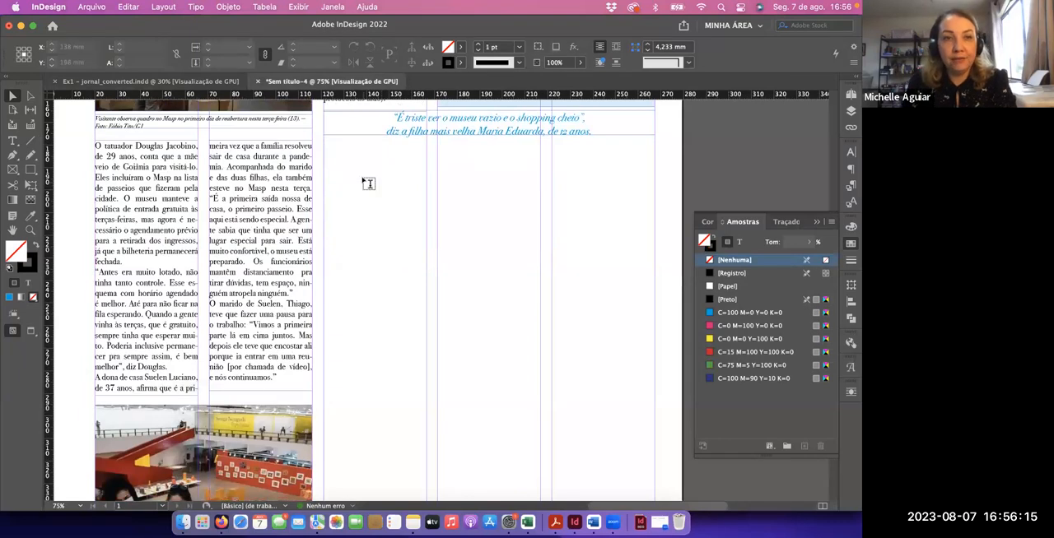
pyautogui.press('t')
pyautogui.moveTo(330, 147); pyautogui.dragTo(425, 397)
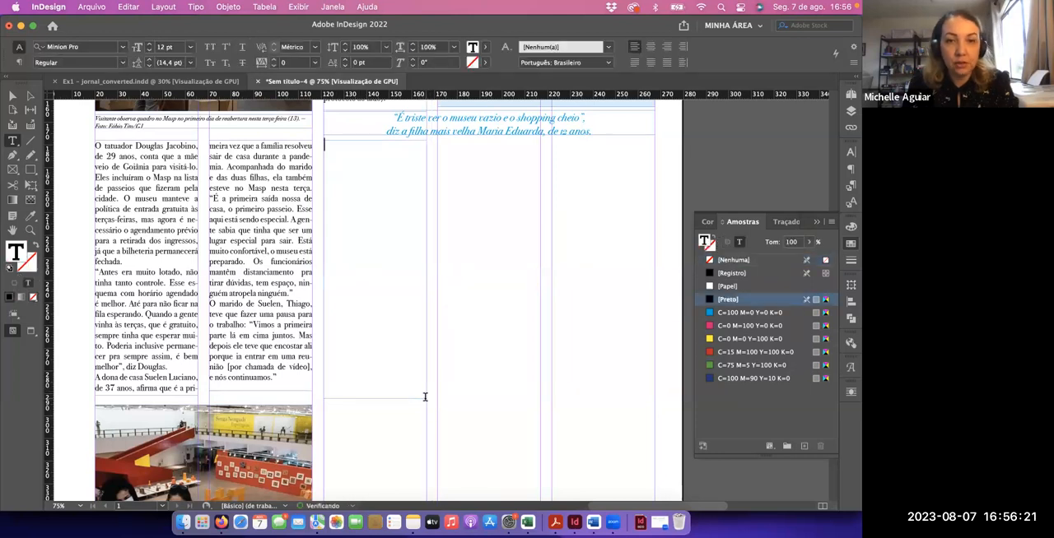
pyautogui.press('super+v')
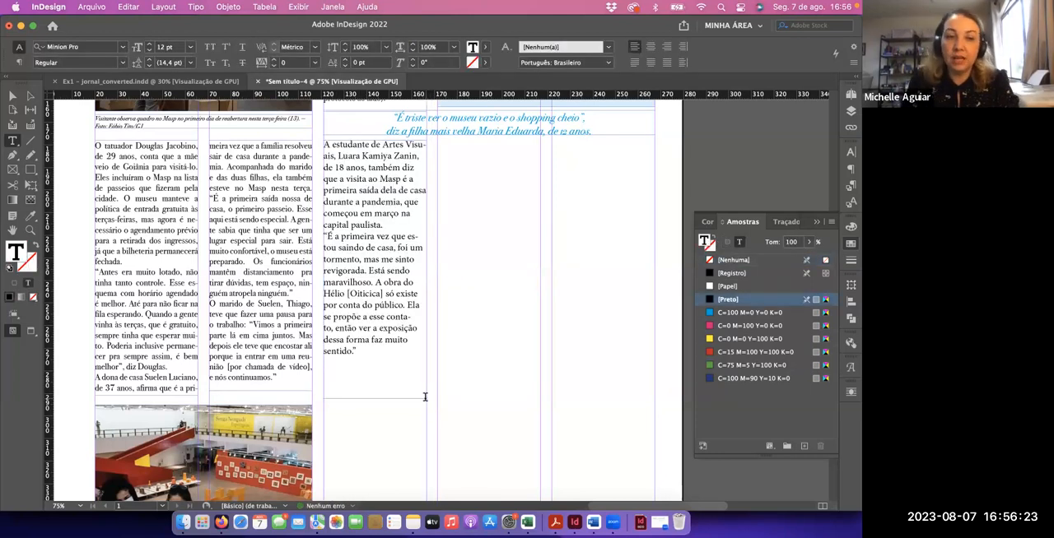
# Set all the pasted text in the third-column frame beneath the pull quote to Bodoni 72 Book at 11 pt
pyautogui.press('super+a')
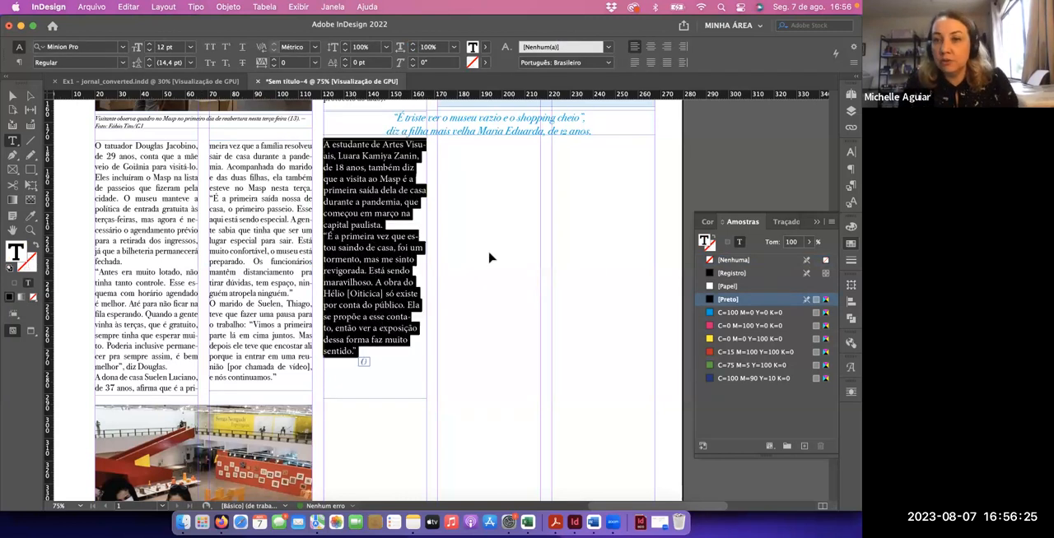
pyautogui.click(850, 153)
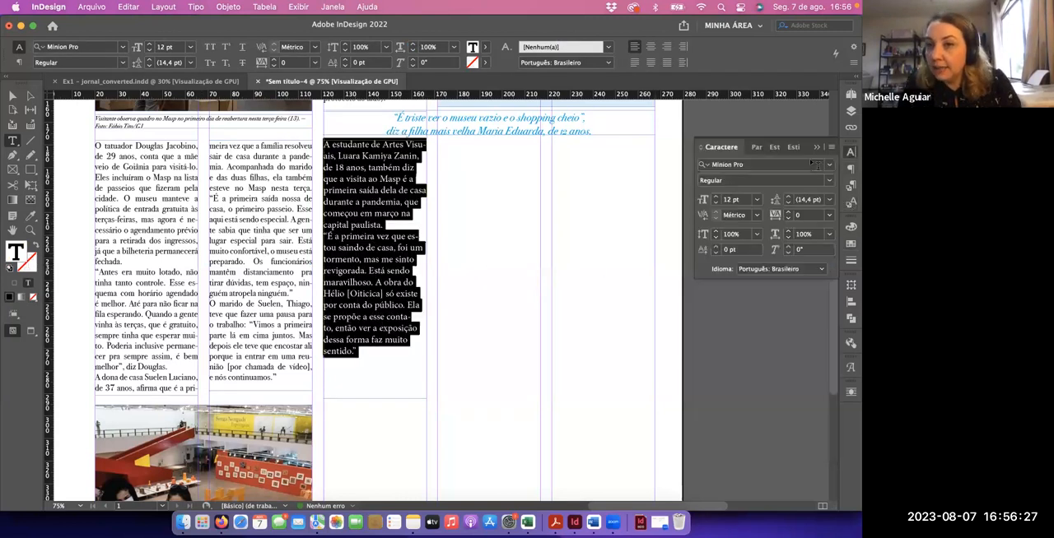
pyautogui.click(833, 168)
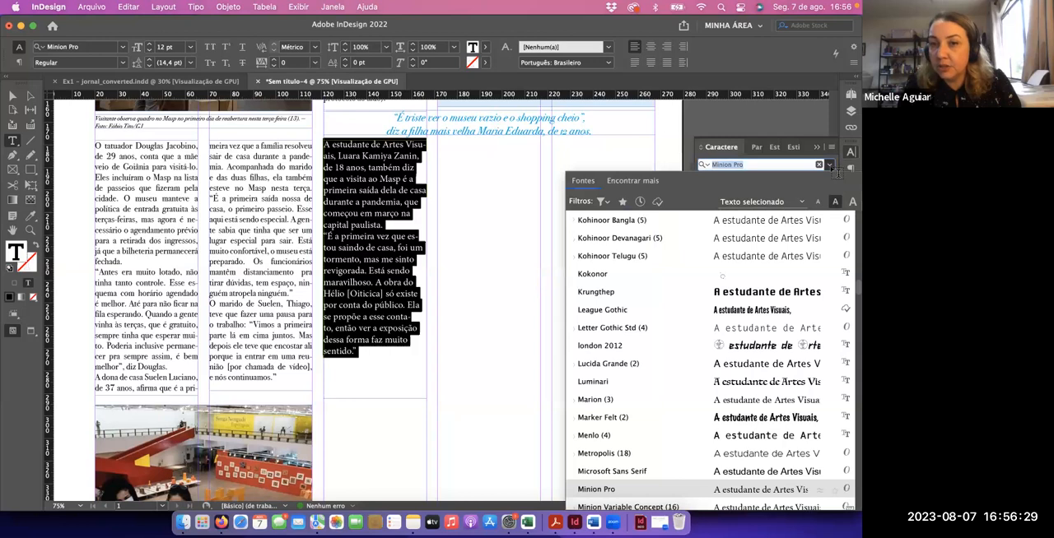
pyautogui.write('bo')
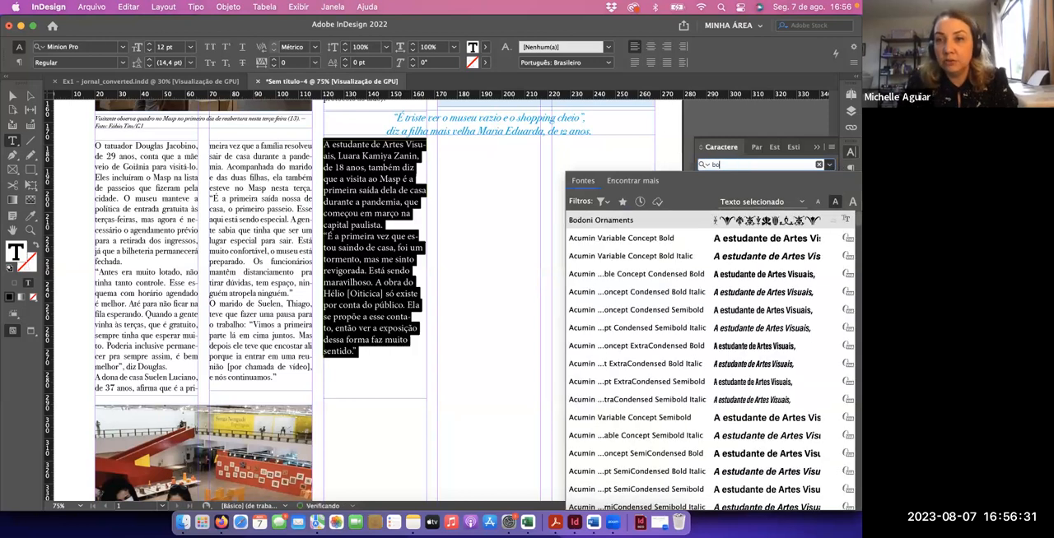
pyautogui.write('do')
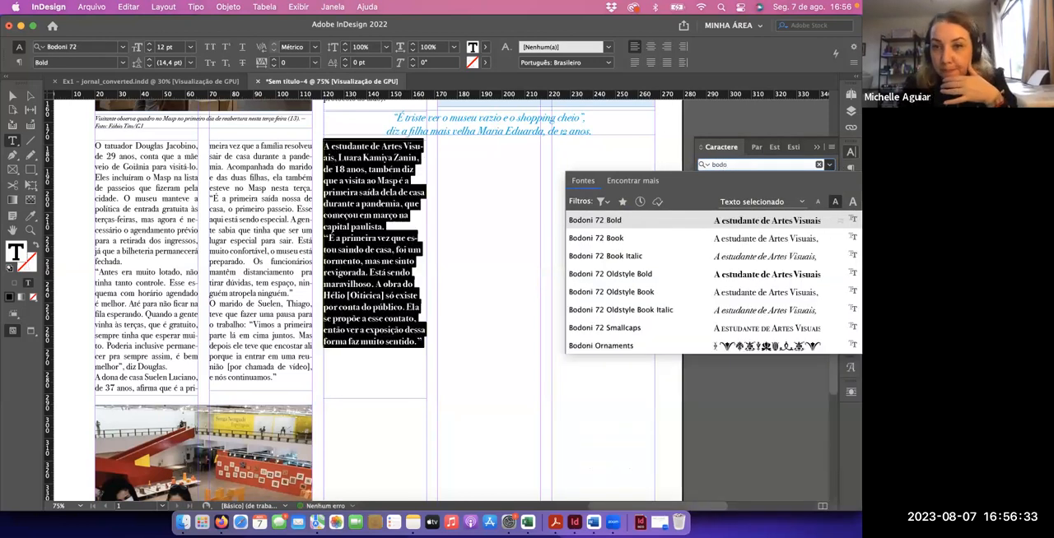
pyautogui.click(757, 240)
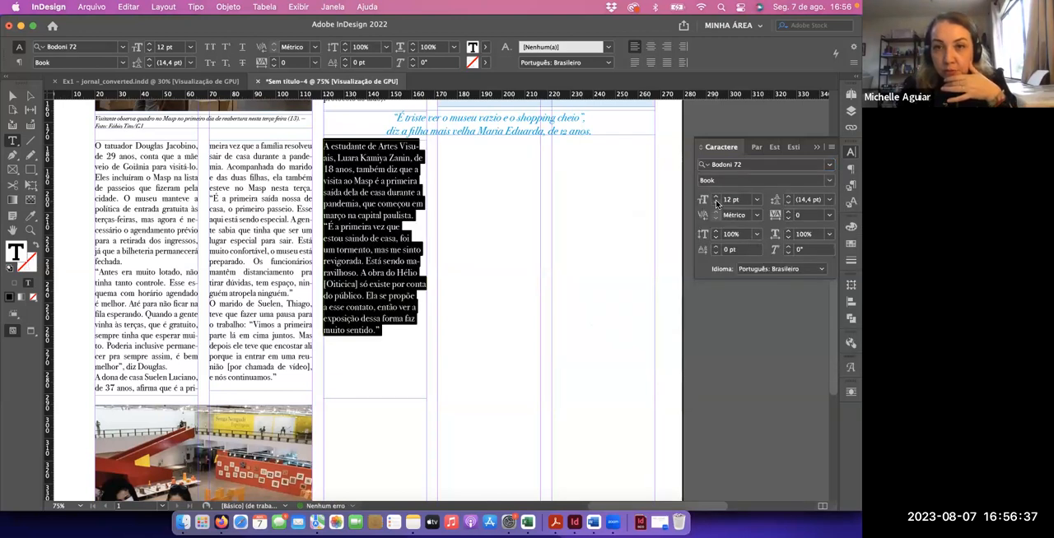
pyautogui.click(717, 204)
# Justify this text with the last line aligned left and insert a blank line between its two paragraphs
pyautogui.click(846, 170)
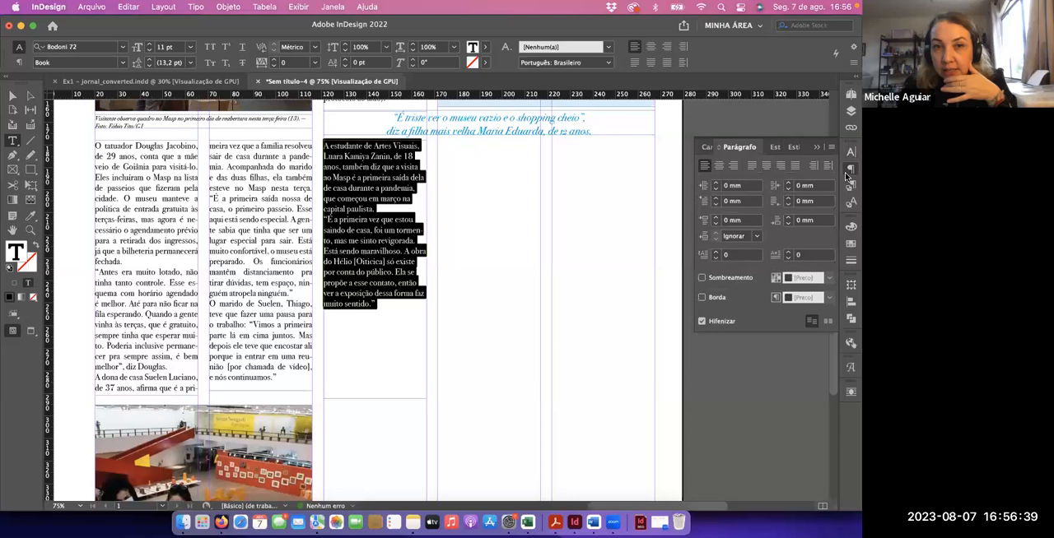
pyautogui.click(749, 167)
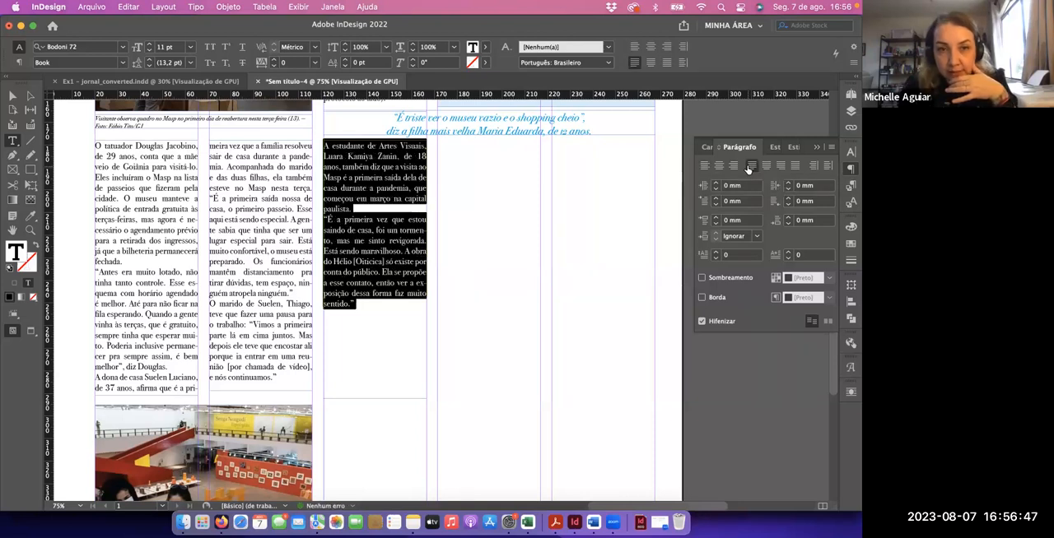
pyautogui.click(369, 209)
pyautogui.press('Return')
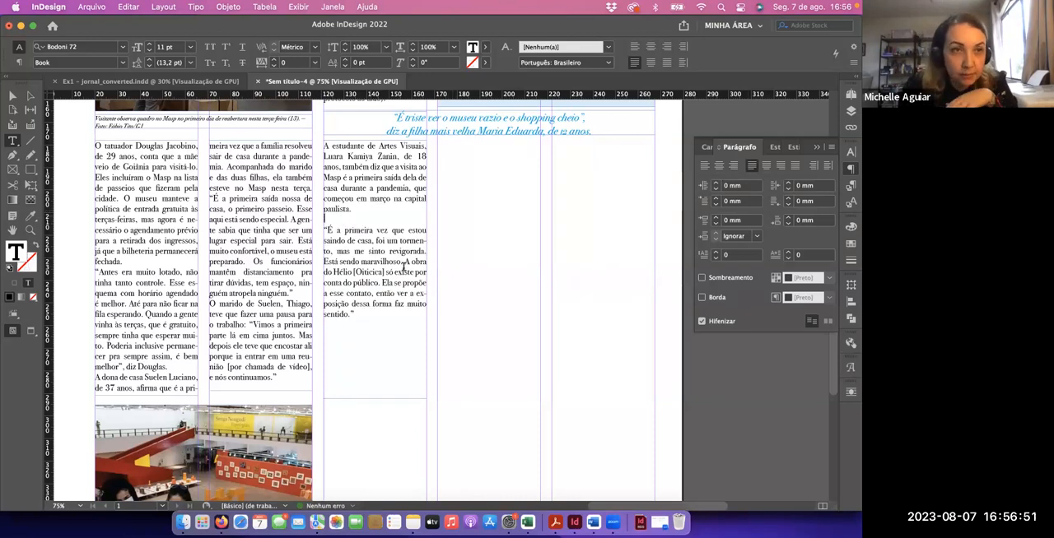
# Shorten the third-column text frame to fit the height of its text
pyautogui.press('Escape')
pyautogui.doubleClick(403, 399)
pyautogui.click(472, 314)
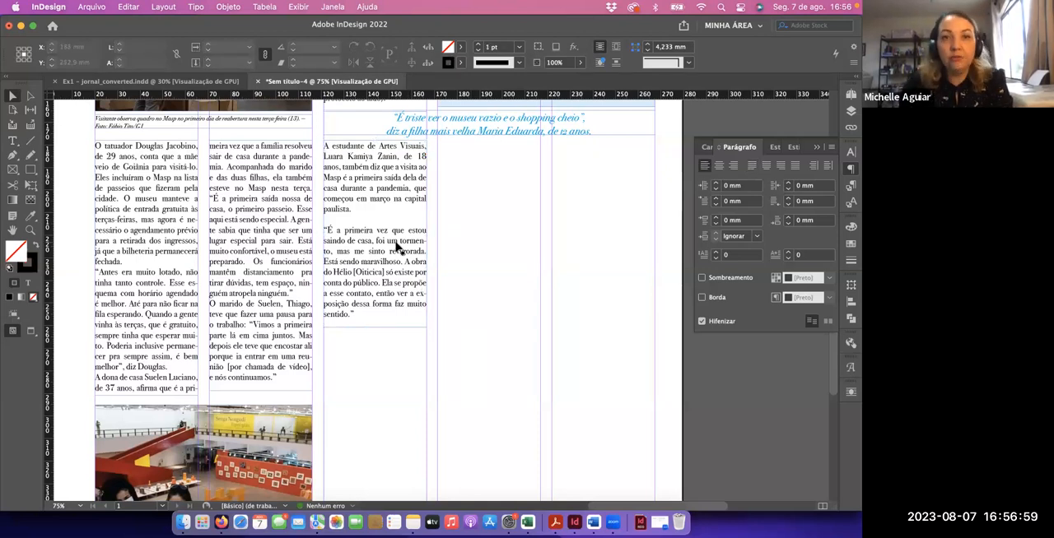
# Switch to Firefox, check the article's Foto 3 instructions, and copy the image Ex1_foto 3.jpg from the Blackboard exercise attachments
pyautogui.press('super+Tab')
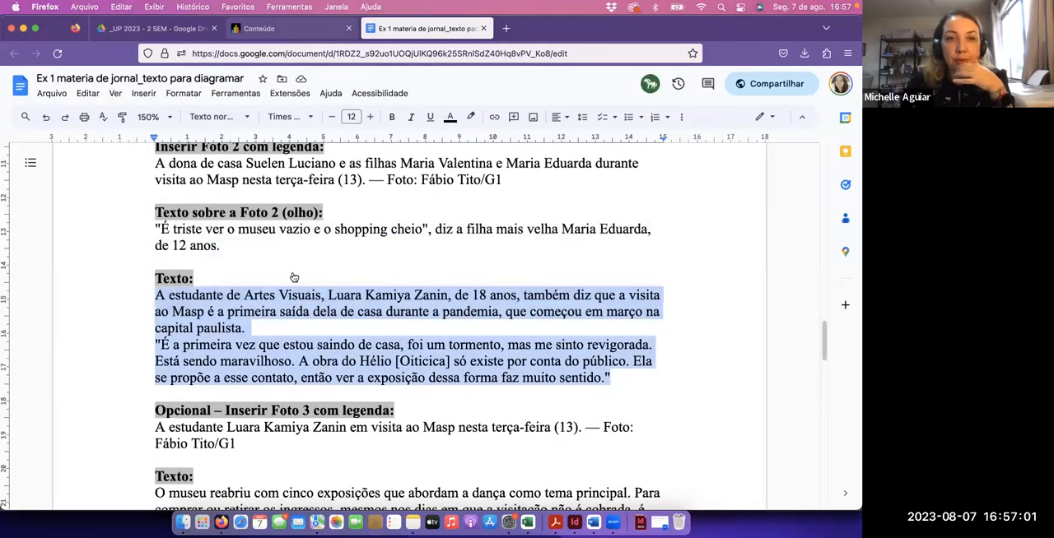
pyautogui.click(288, 29)
pyautogui.click(426, 29)
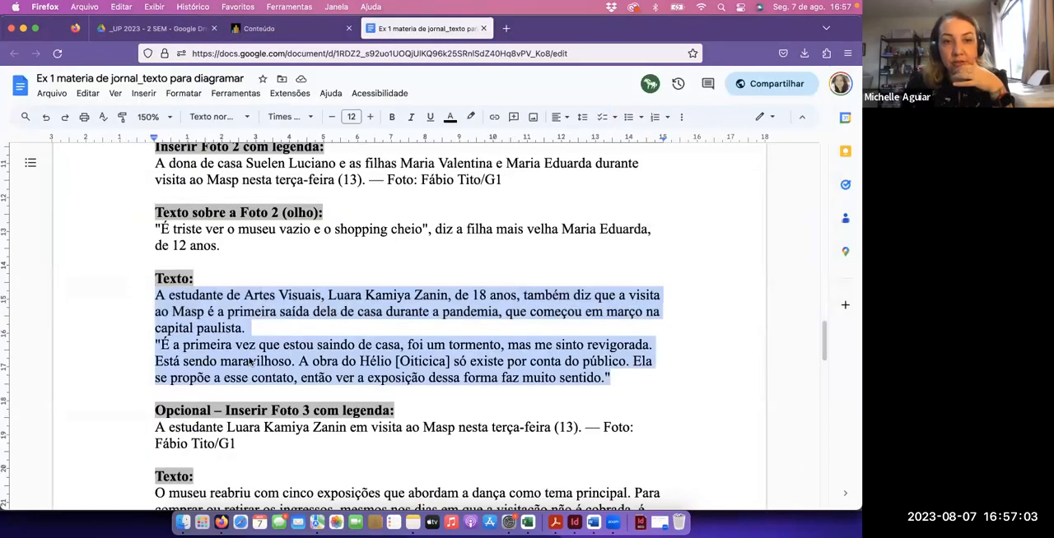
pyautogui.scroll(-2, 251, 361)
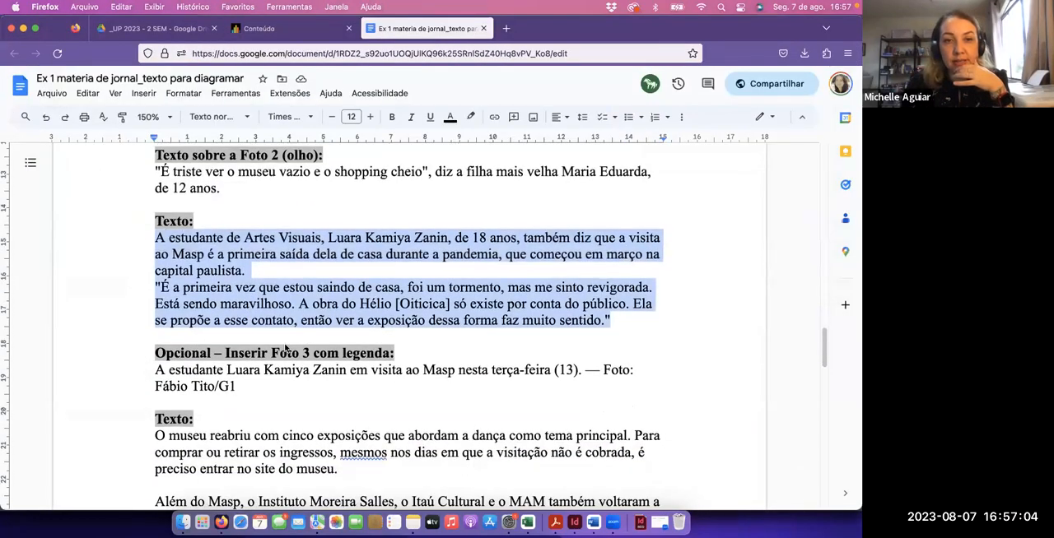
pyautogui.click(225, 354)
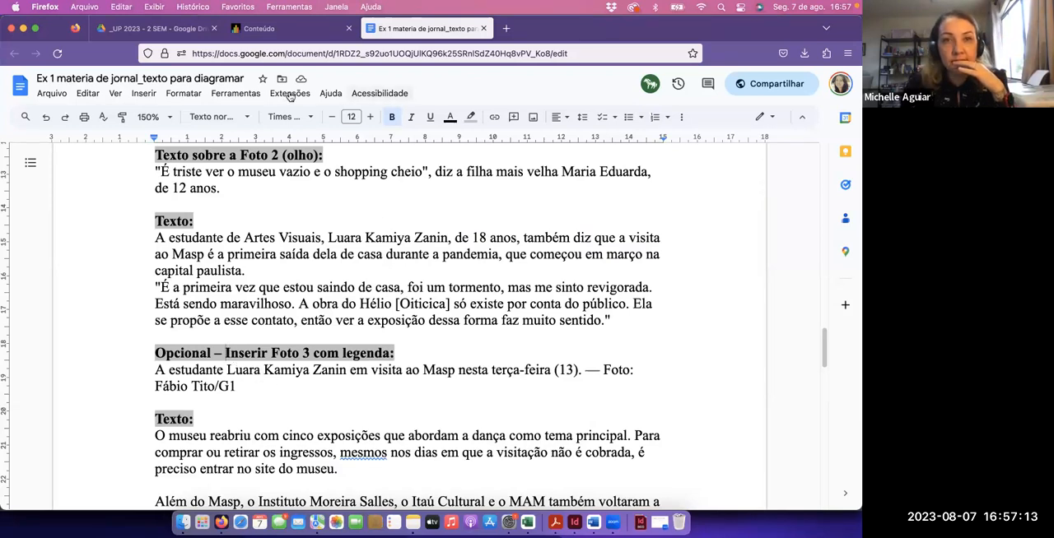
pyautogui.click(297, 30)
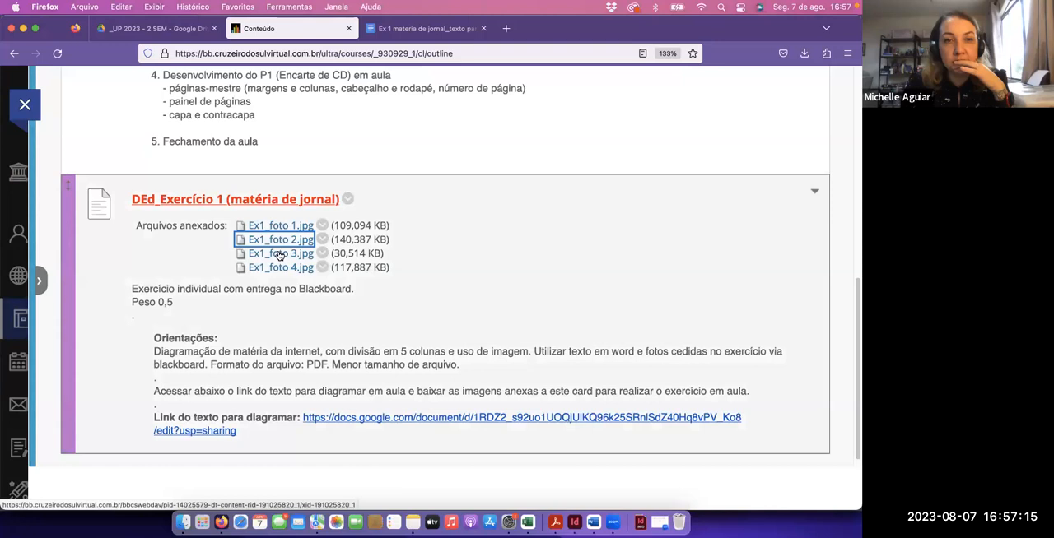
pyautogui.click(279, 255)
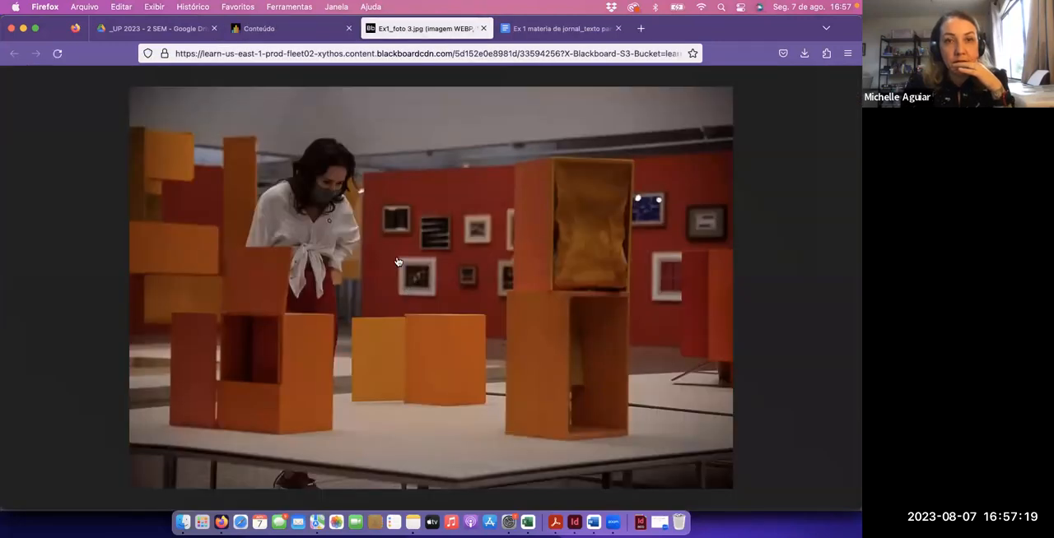
pyautogui.rightClick(399, 259)
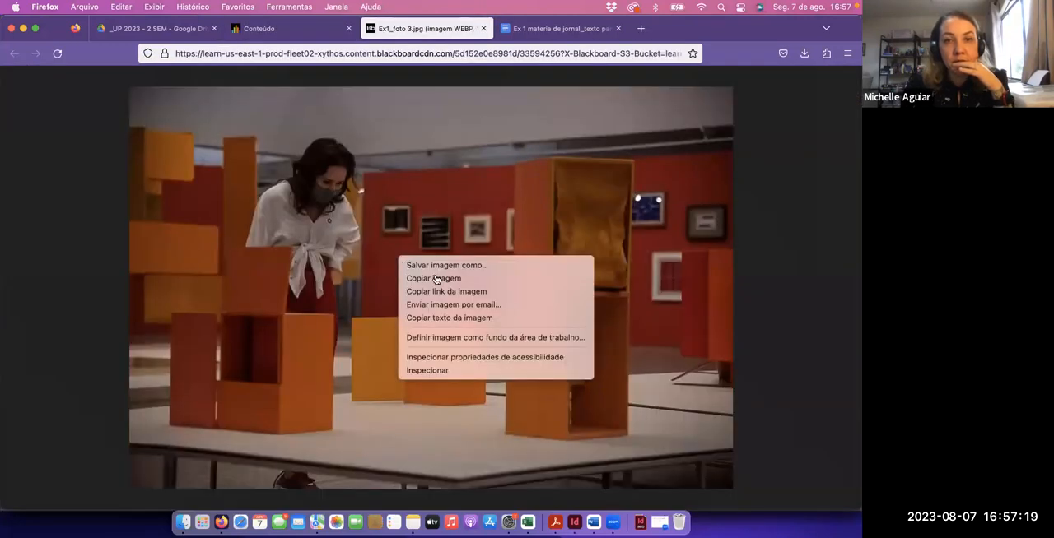
pyautogui.click(436, 280)
pyautogui.click(483, 28)
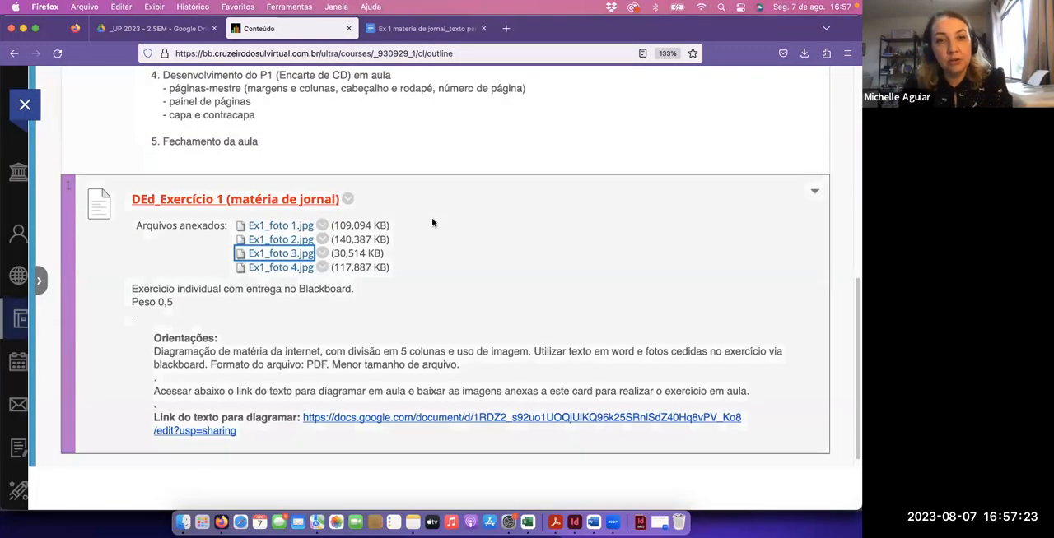
# Return to InDesign, paste the photo, scale it down to about 208 x 139 mm, and move it beside the third-column text
pyautogui.press('super+Tab')
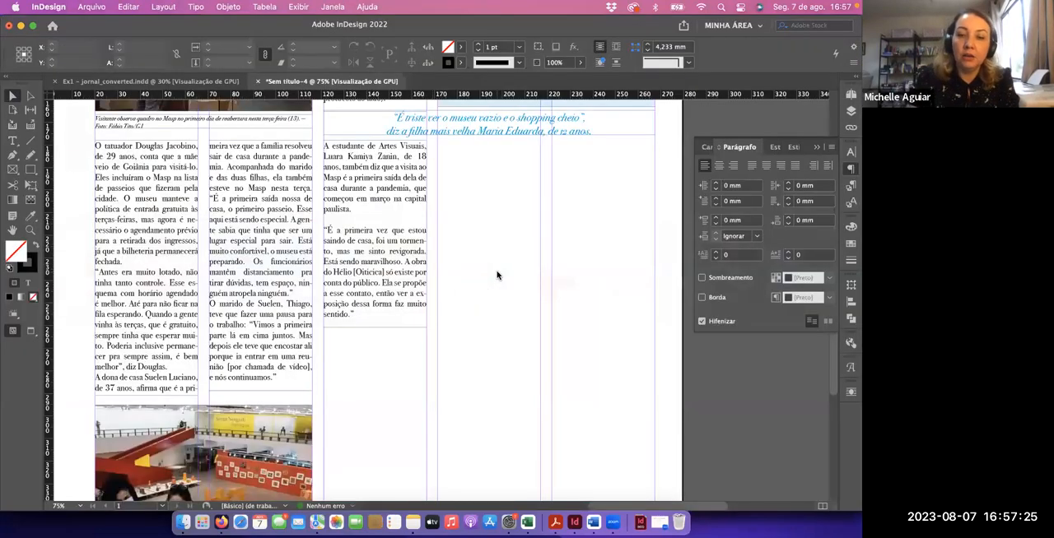
pyautogui.press('super+minus')
pyautogui.press('super+v')
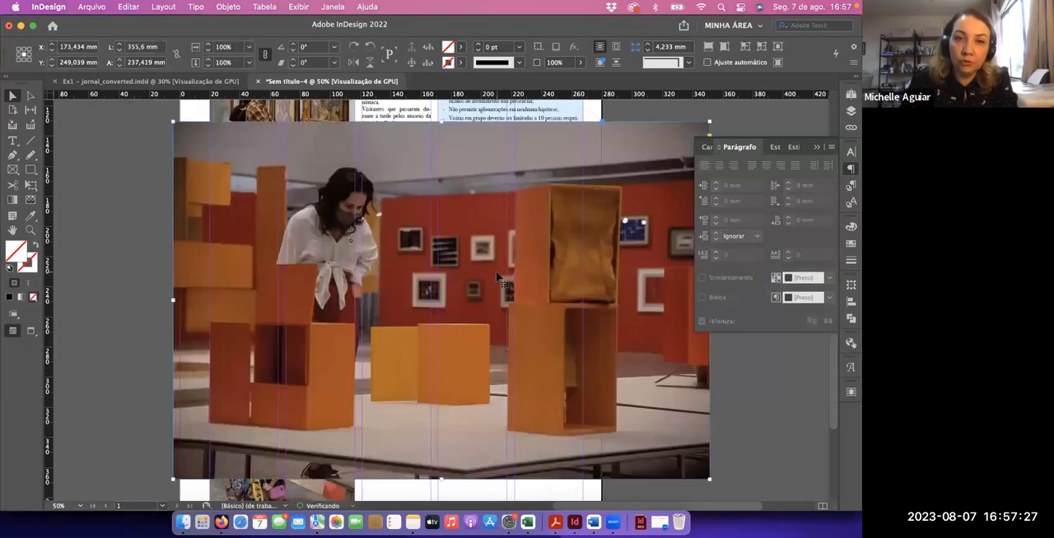
pyautogui.click(32, 187)
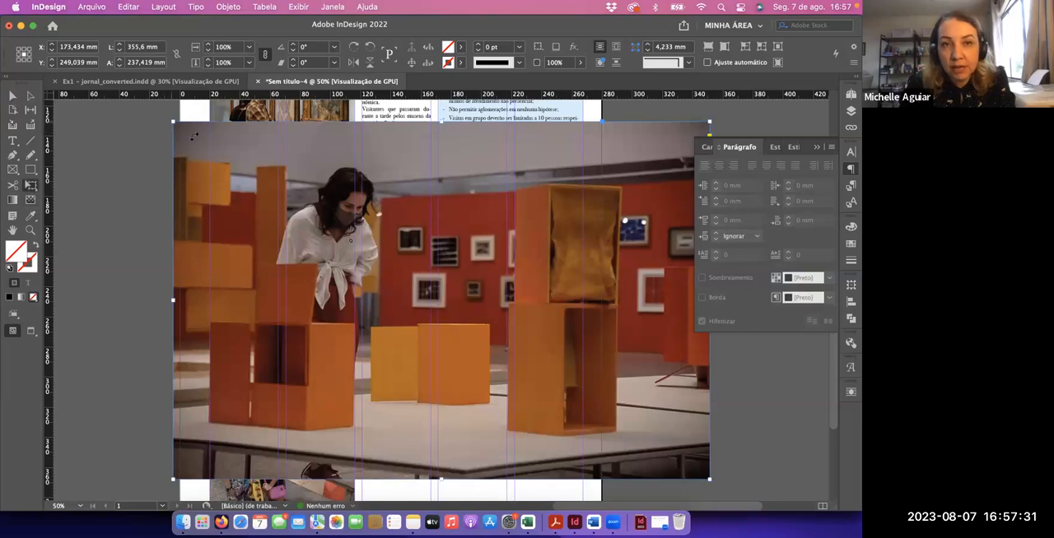
pyautogui.moveTo(172, 123); pyautogui.dragTo(396, 272)
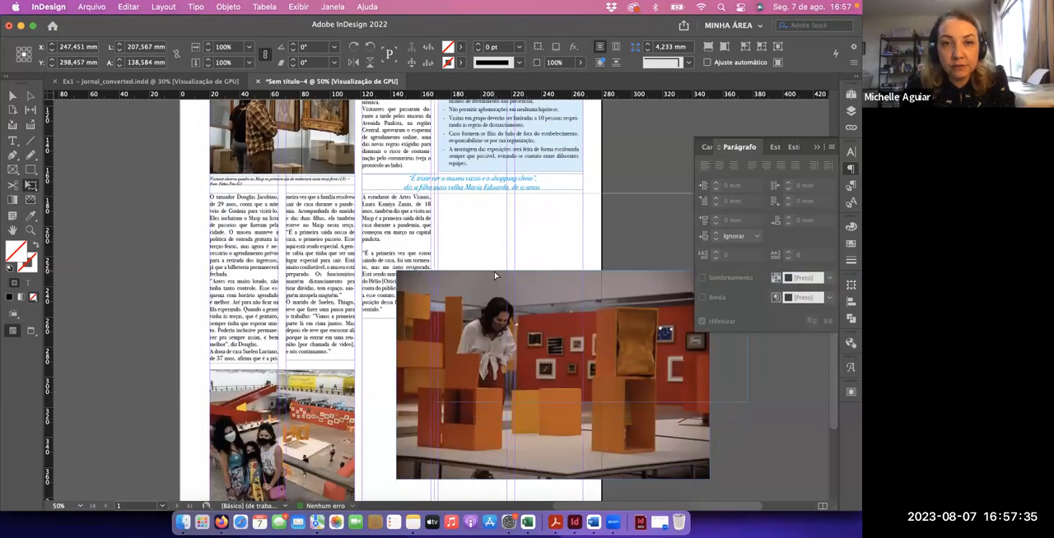
pyautogui.moveTo(468, 383); pyautogui.dragTo(506, 307)
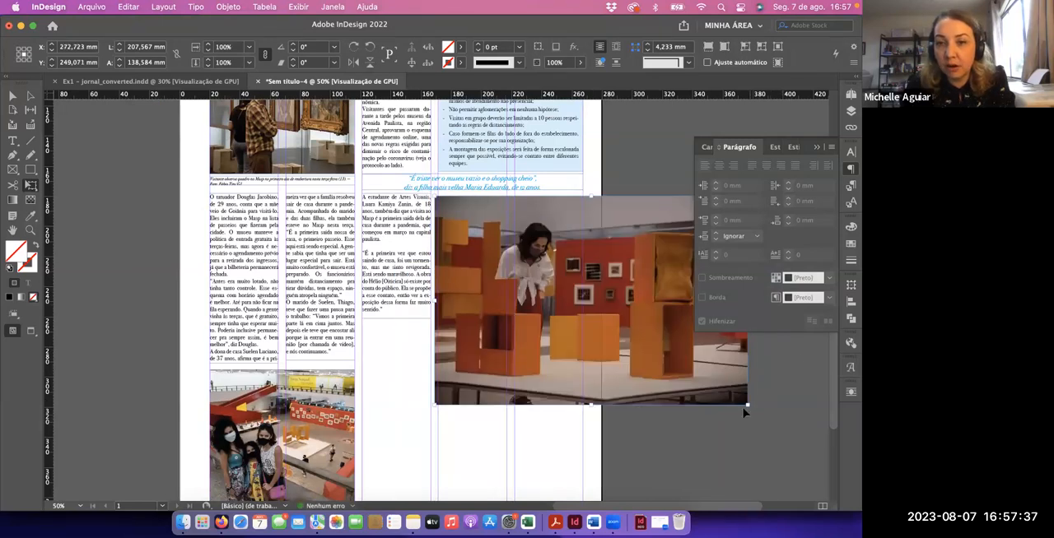
# Scale the pasted photo down to about 124 x 83 mm and align its top-left corner with the fourth column beneath the pull quote
pyautogui.moveTo(746, 405); pyautogui.dragTo(641, 344)
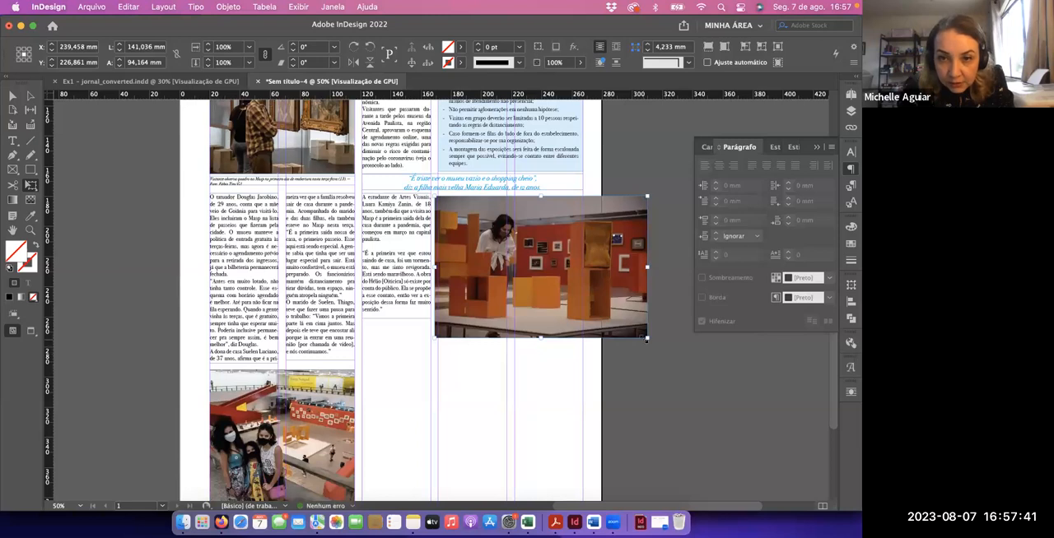
pyautogui.moveTo(635, 332); pyautogui.dragTo(624, 322)
pyautogui.press('super+1')
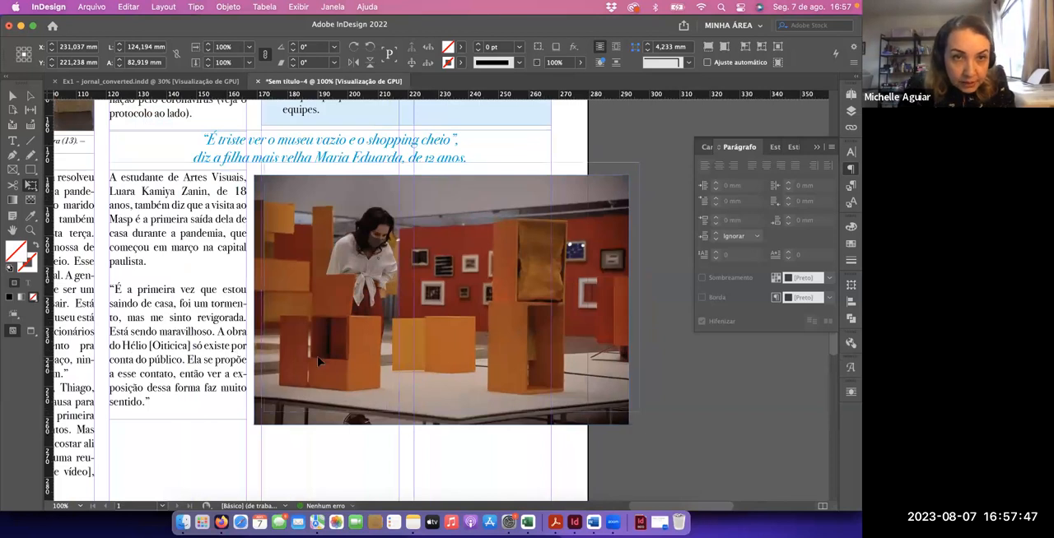
pyautogui.moveTo(308, 372); pyautogui.dragTo(314, 367)
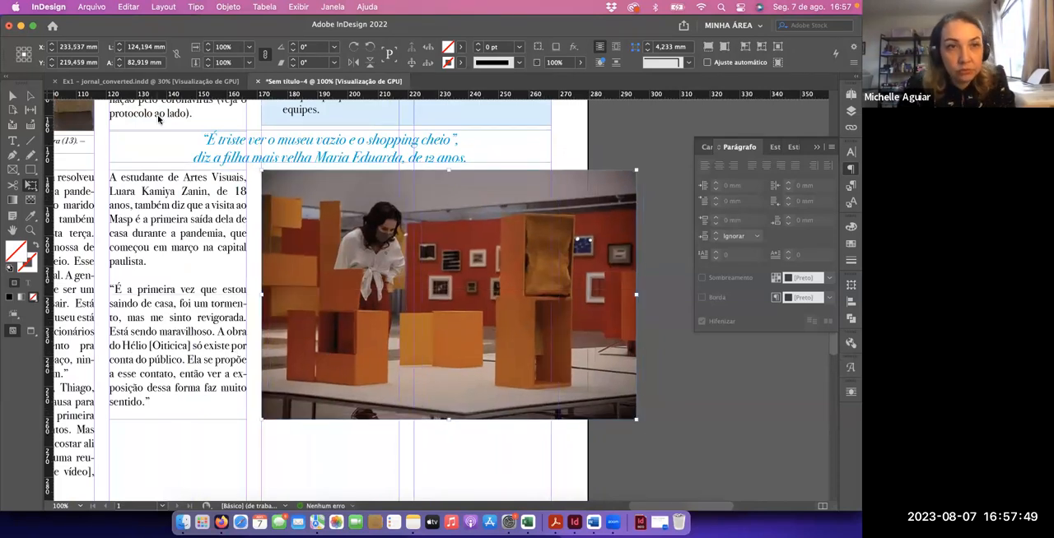
# Crop the photo from its bottom edge to a height of 78.5 mm, cutting off the shoes
pyautogui.click(18, 98)
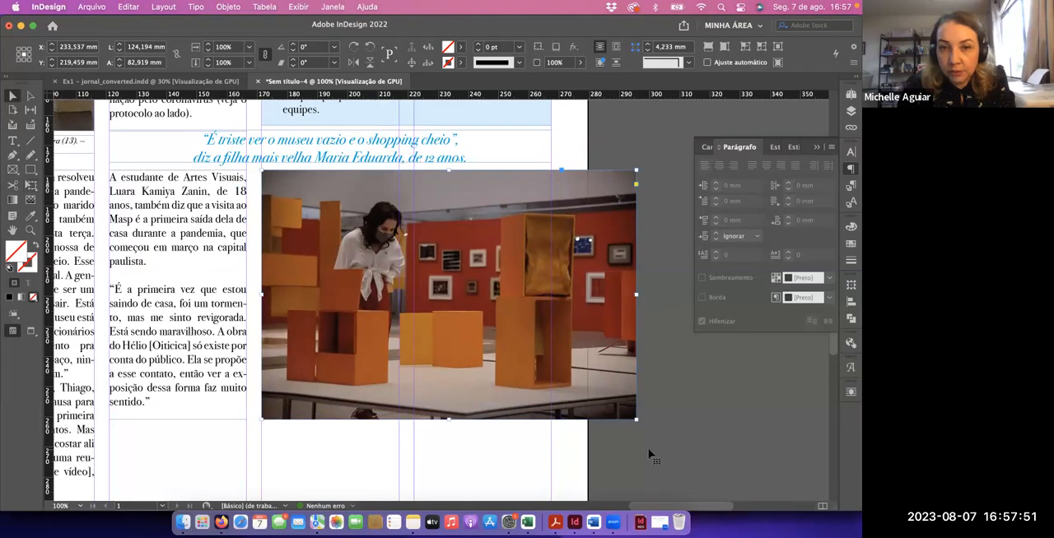
pyautogui.click(448, 427)
pyautogui.click(449, 419)
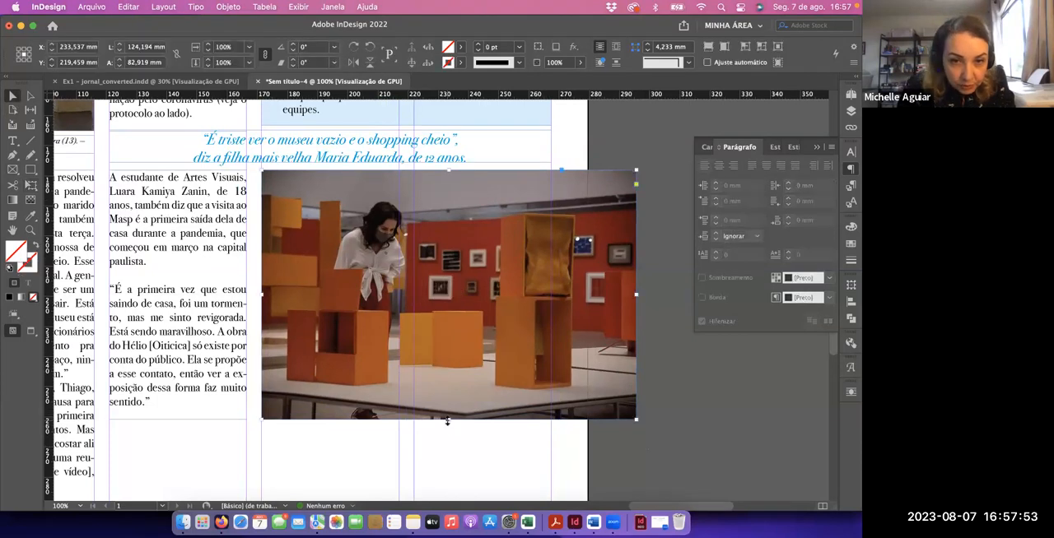
pyautogui.moveTo(448, 420); pyautogui.dragTo(447, 409)
pyautogui.moveTo(447, 407); pyautogui.dragTo(447, 406)
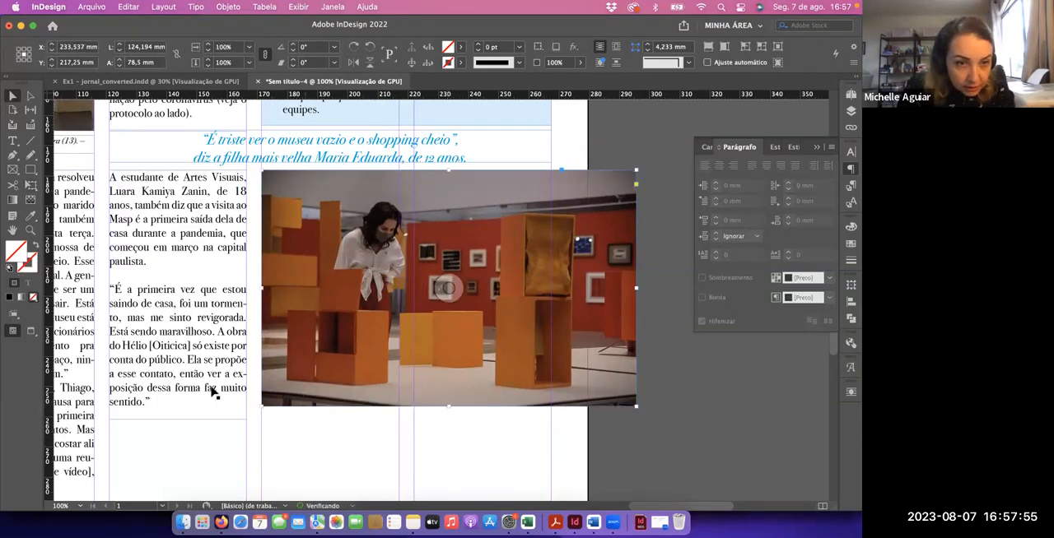
# Fit the third-column text frame to its content so it ends with the last line of text
pyautogui.click(192, 389)
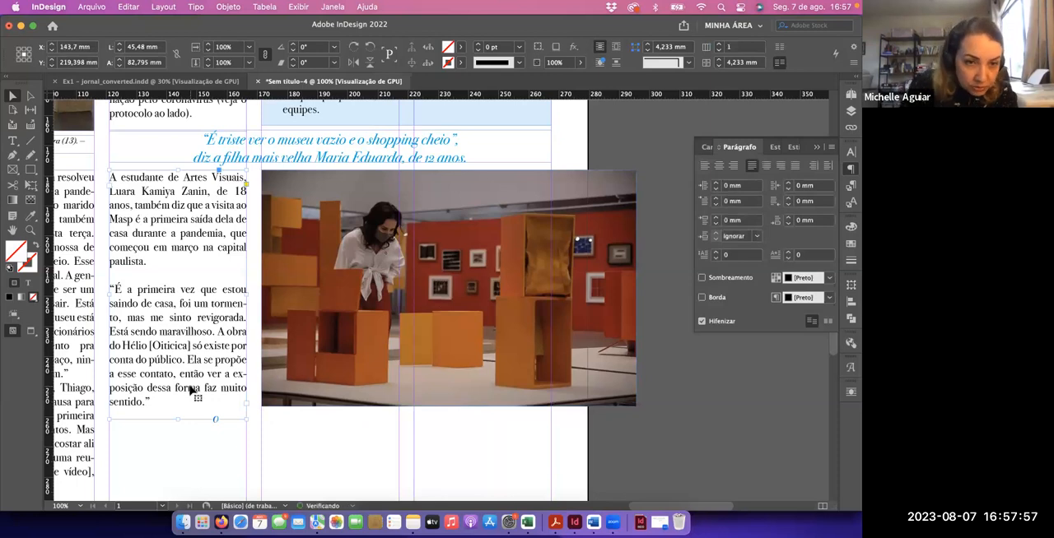
pyautogui.doubleClick(153, 412)
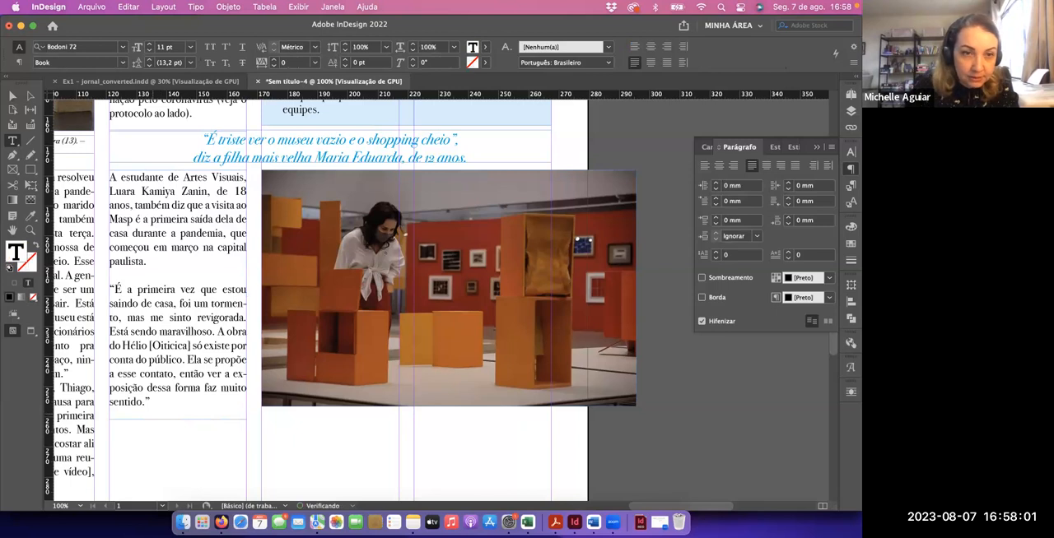
pyautogui.click(12, 96)
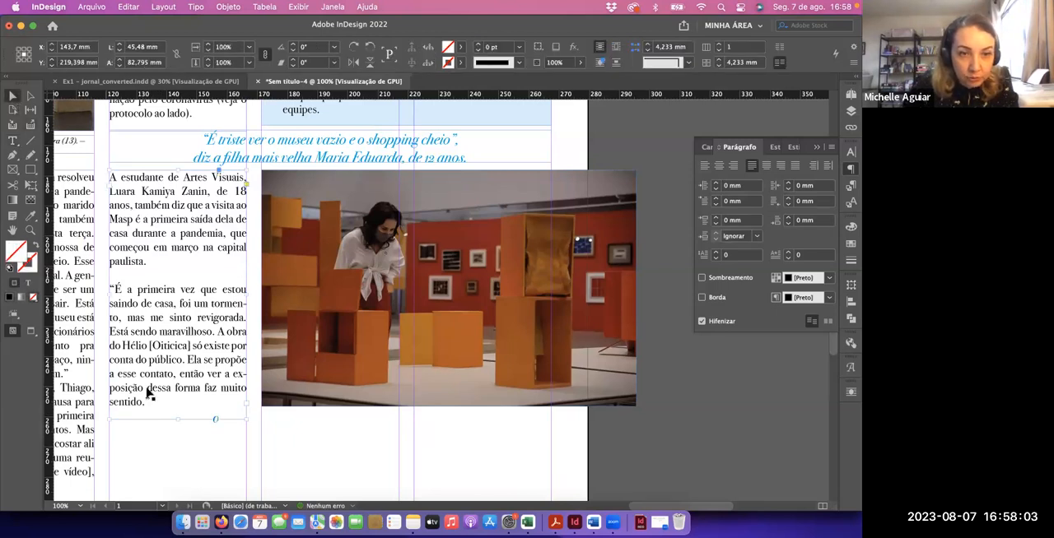
pyautogui.press('super+alt+c')
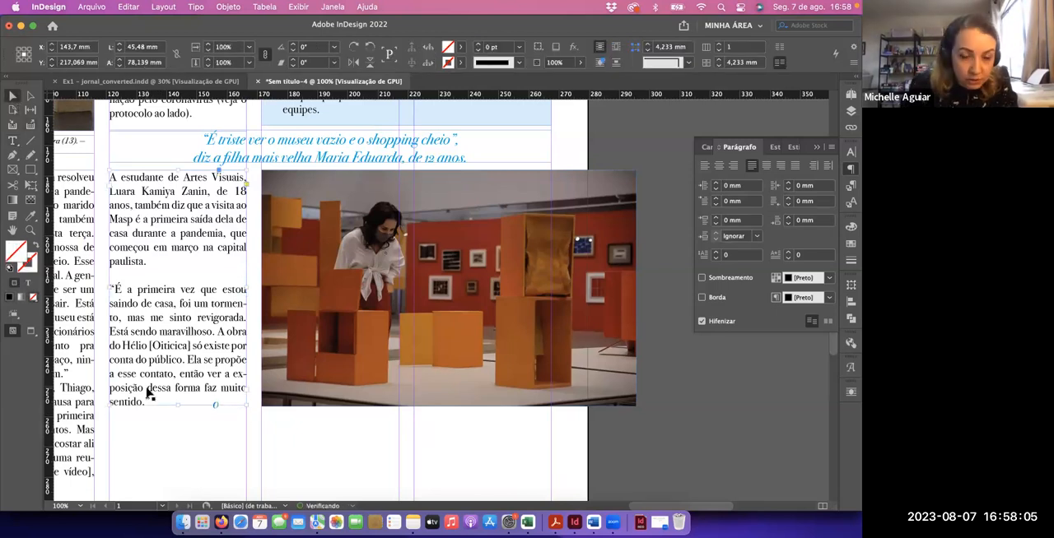
# Crop the photo from its right edge to about 96 mm wide, ending at the fifth column's outer edge
pyautogui.click(320, 368)
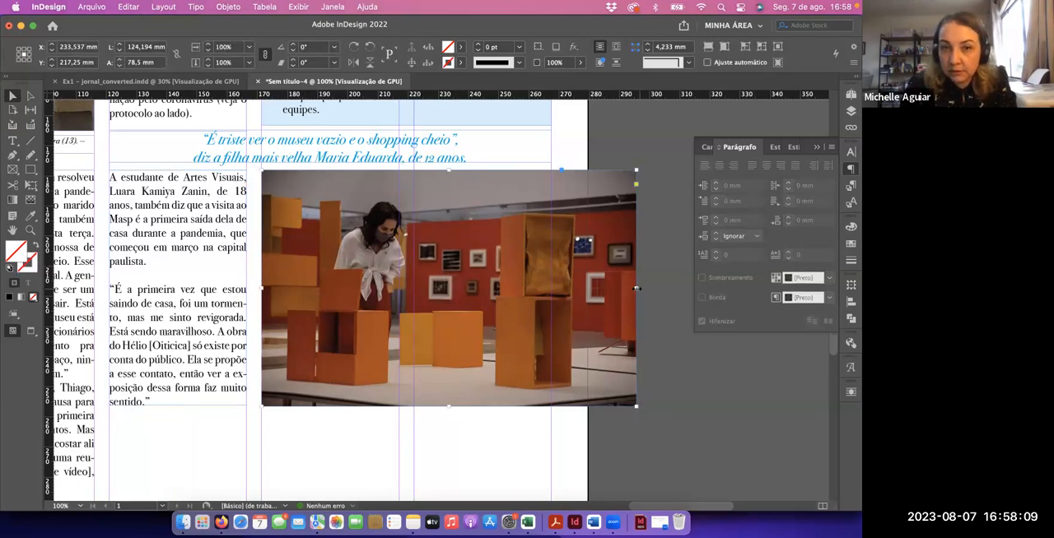
pyautogui.moveTo(636, 288); pyautogui.dragTo(550, 295)
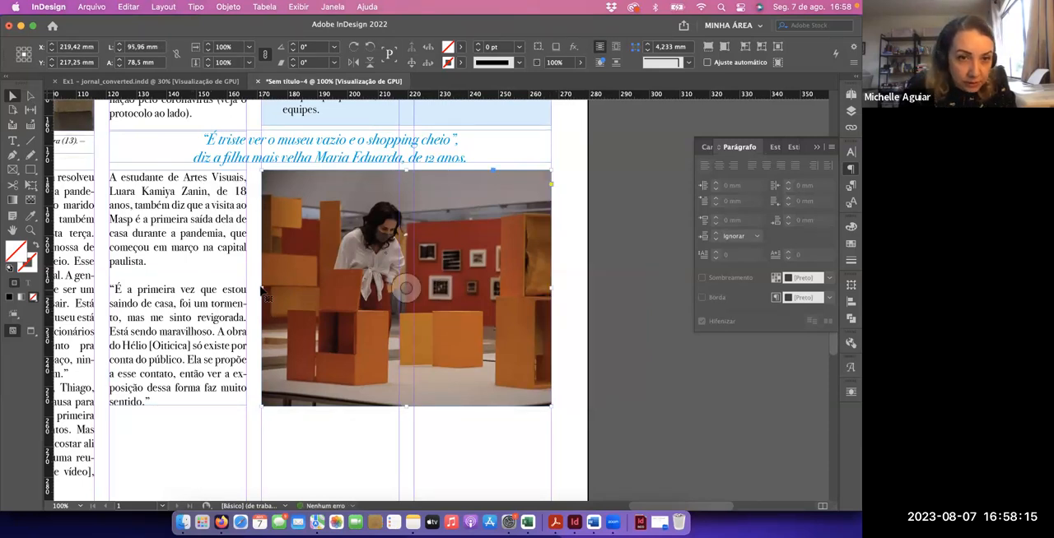
pyautogui.moveTo(262, 289); pyautogui.dragTo(262, 290)
pyautogui.click(527, 422)
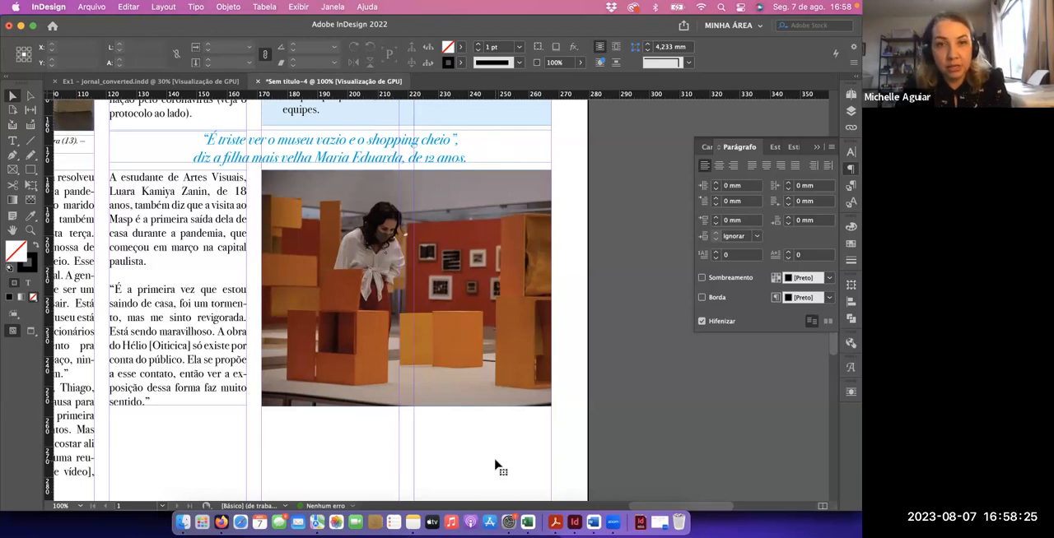
pyautogui.press('super+Tab')
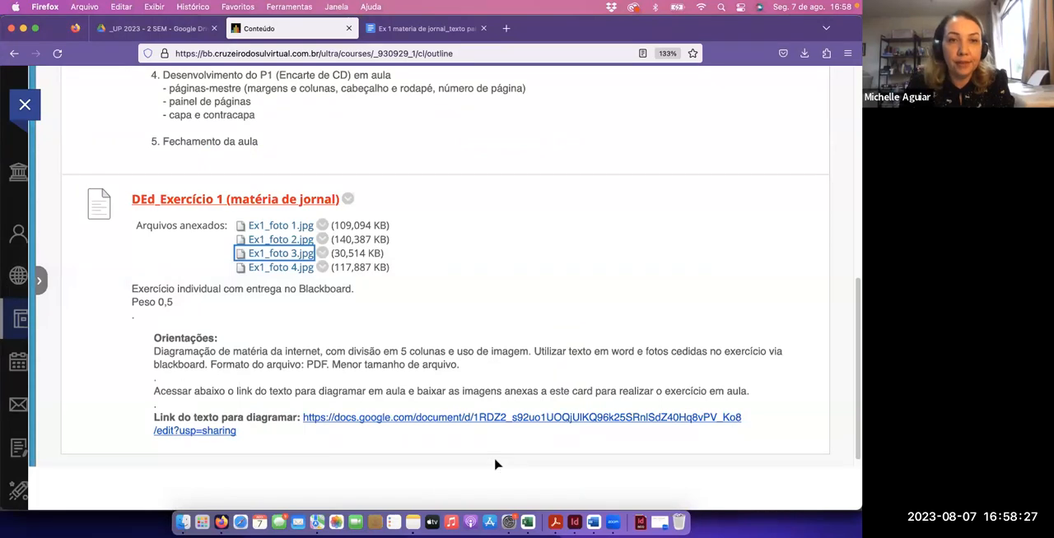
pyautogui.press('super+Tab')
pyautogui.click(406, 155)
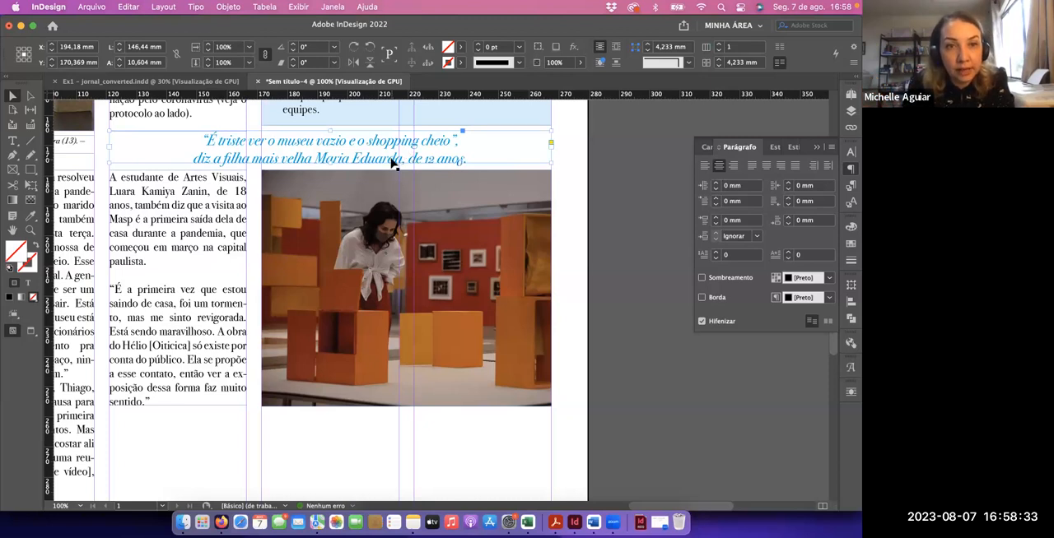
# Switch to the article text in Google Docs and copy the two-line caption under "Opcional – Inserir Foto 3 com legenda"
pyautogui.press('super+Tab')
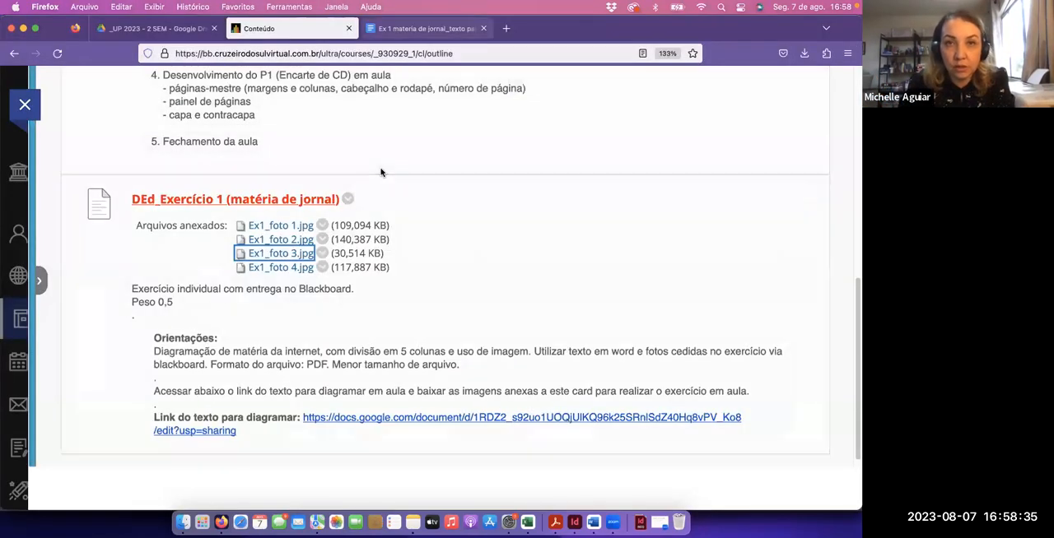
pyautogui.click(416, 29)
pyautogui.scroll(-3, 267, 281)
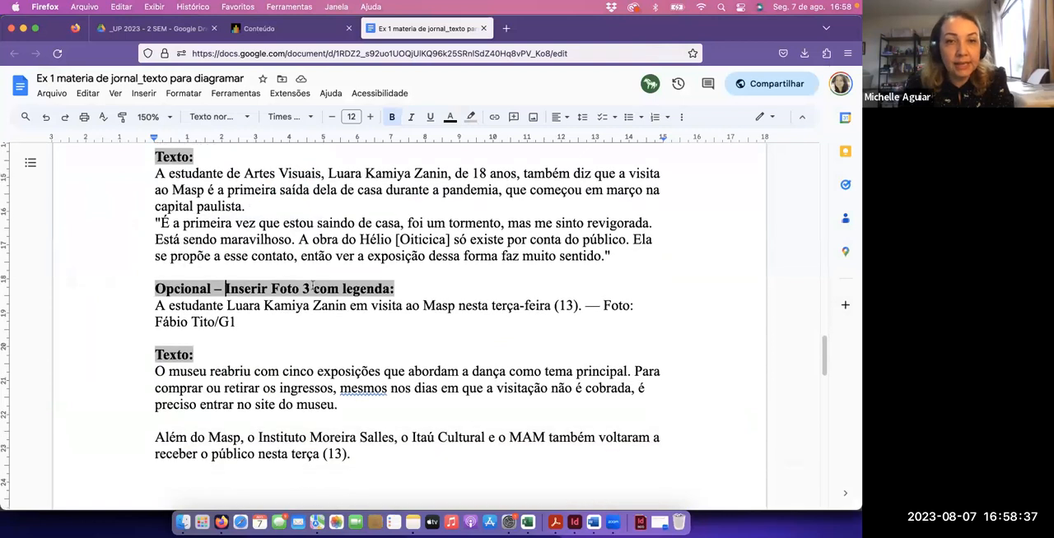
pyautogui.moveTo(236, 281); pyautogui.dragTo(153, 265)
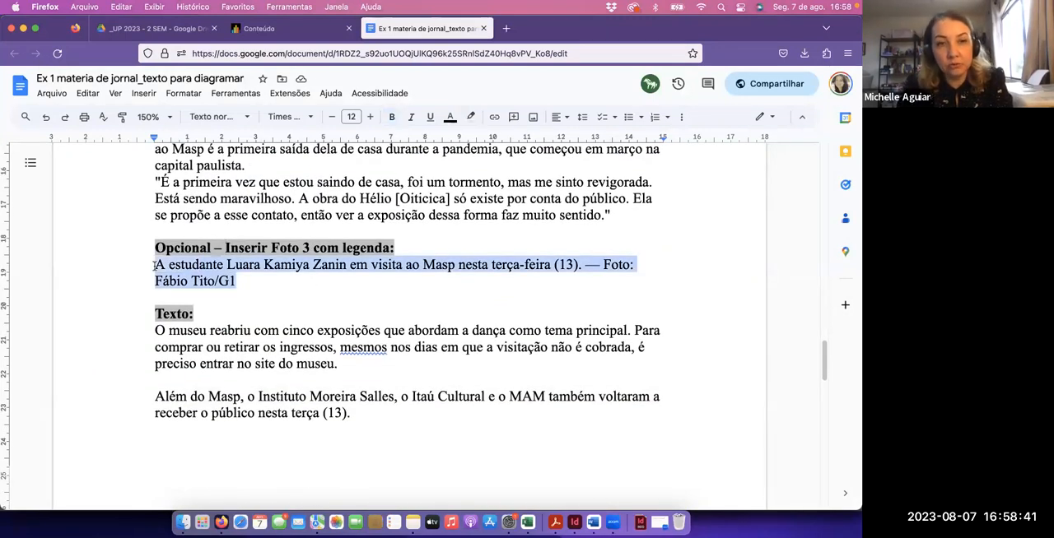
# Switch back to InDesign and duplicate the first photo's caption frame beneath the fourth- and fifth-column photo, leaving a small gap
pyautogui.press('super+Tab')
pyautogui.click(344, 435)
pyautogui.scroll(-5, 344, 430)
pyautogui.scroll(9, 340, 407)
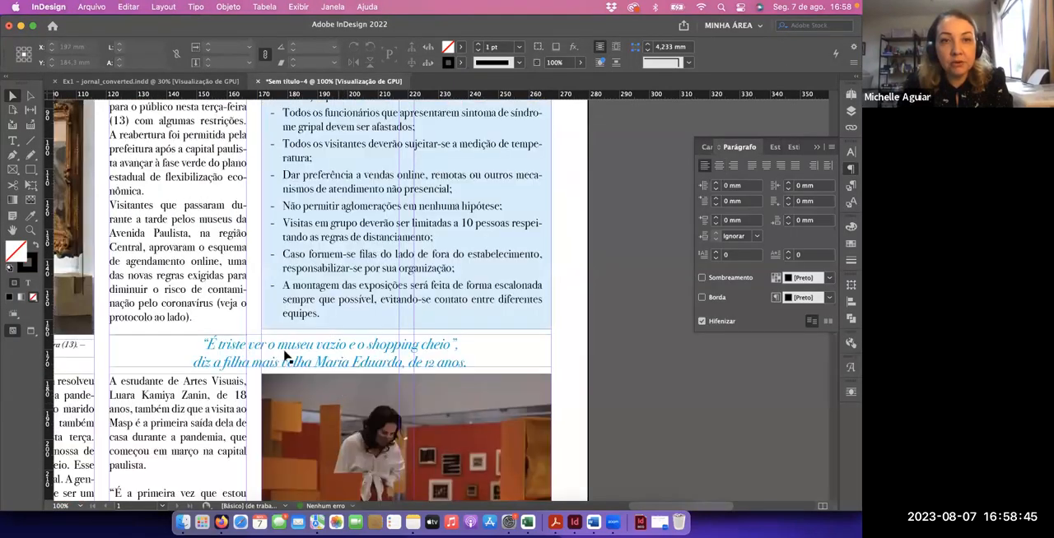
pyautogui.hscroll(-6, 148, 285)
pyautogui.scroll(-3, 149, 286)
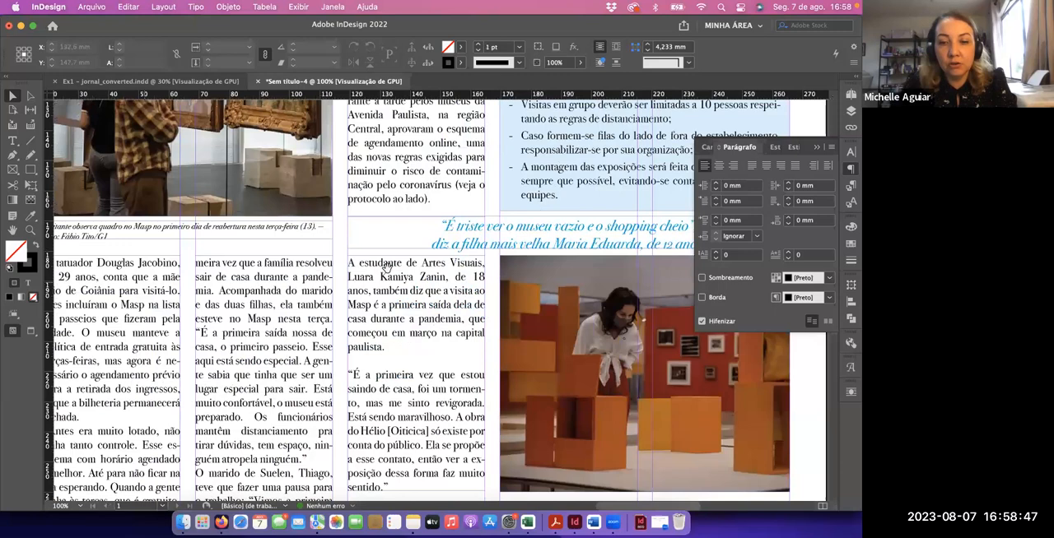
pyautogui.scroll(-1, 385, 266)
pyautogui.press('super+minus')
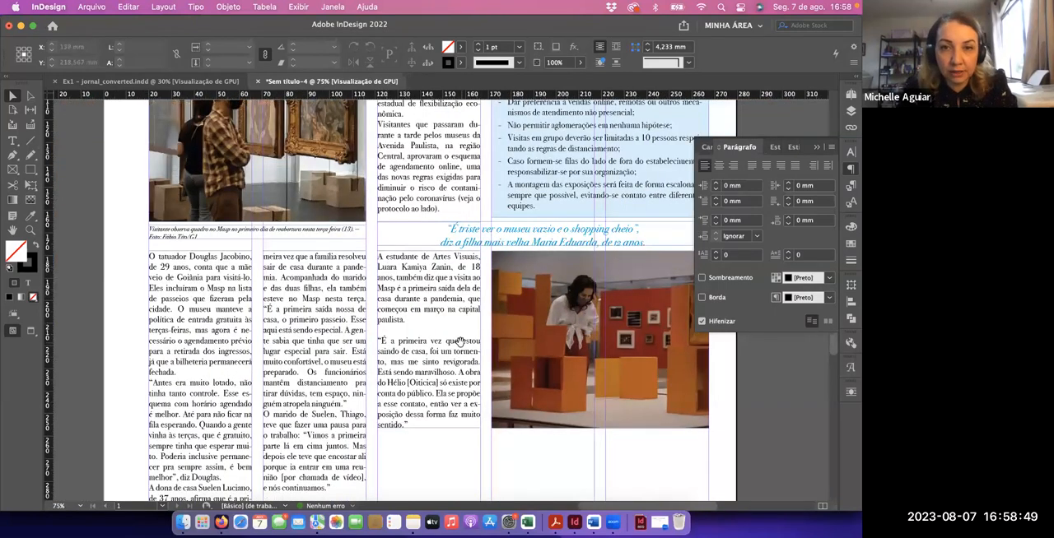
pyautogui.scroll(-2, 386, 267)
pyautogui.hscroll(2, 386, 267)
pyautogui.click(256, 191)
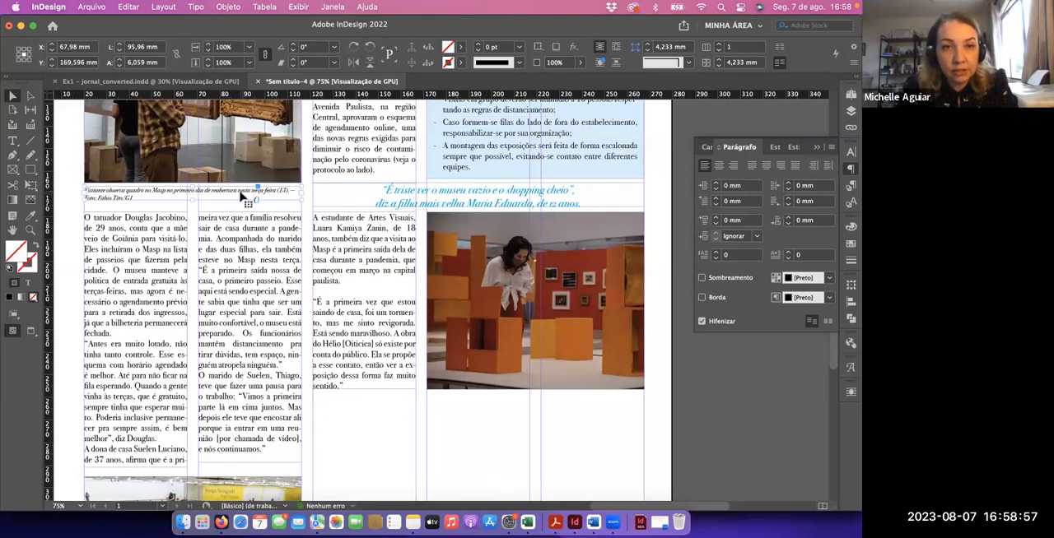
pyautogui.moveTo(243, 196); pyautogui.dragTo(584, 402)
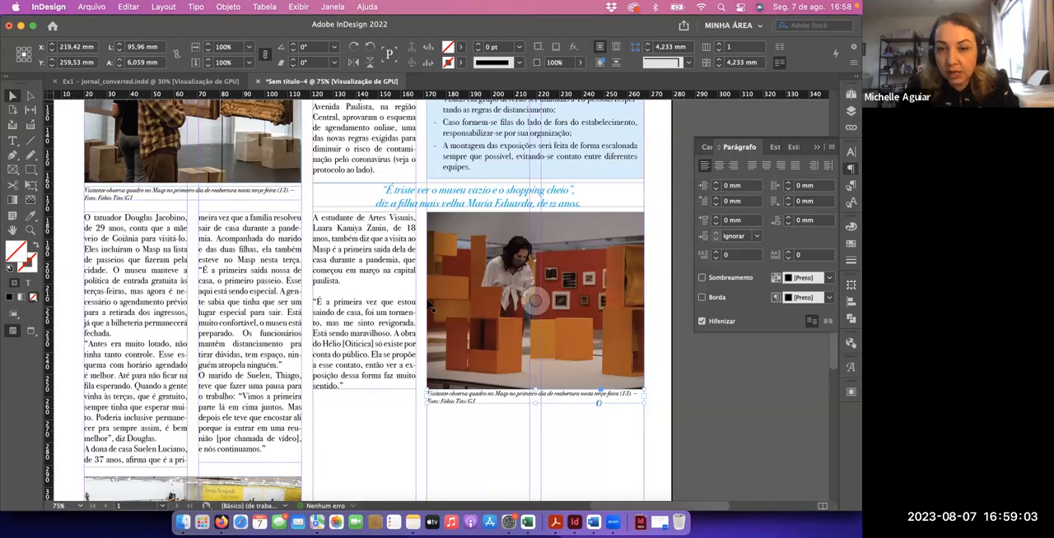
pyautogui.press('Down')
pyautogui.press('Down')
pyautogui.press('Down')
pyautogui.press('Down')
pyautogui.press('Down')
pyautogui.press('Down')
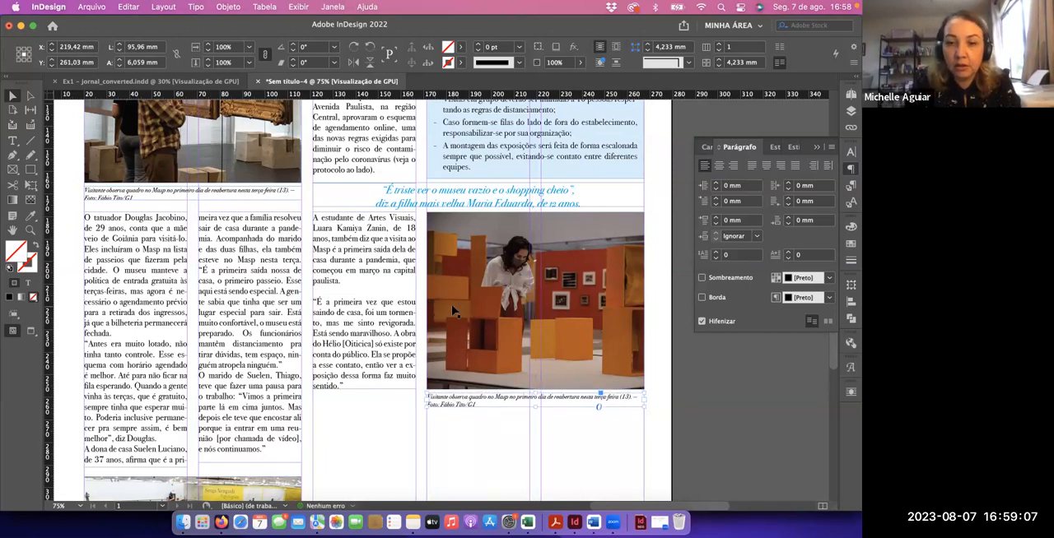
# Replace the duplicated caption's text with the copied photo 3 caption and start a new line before the "Foto:" credit
pyautogui.press('super+equal')
pyautogui.press('super+equal')
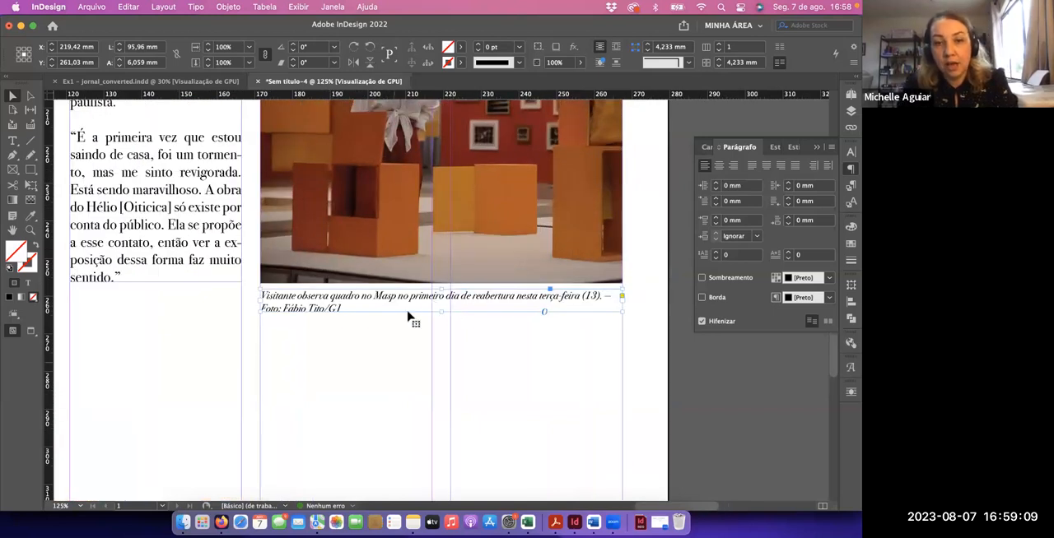
pyautogui.doubleClick(397, 308)
pyautogui.moveTo(345, 308); pyautogui.dragTo(262, 300)
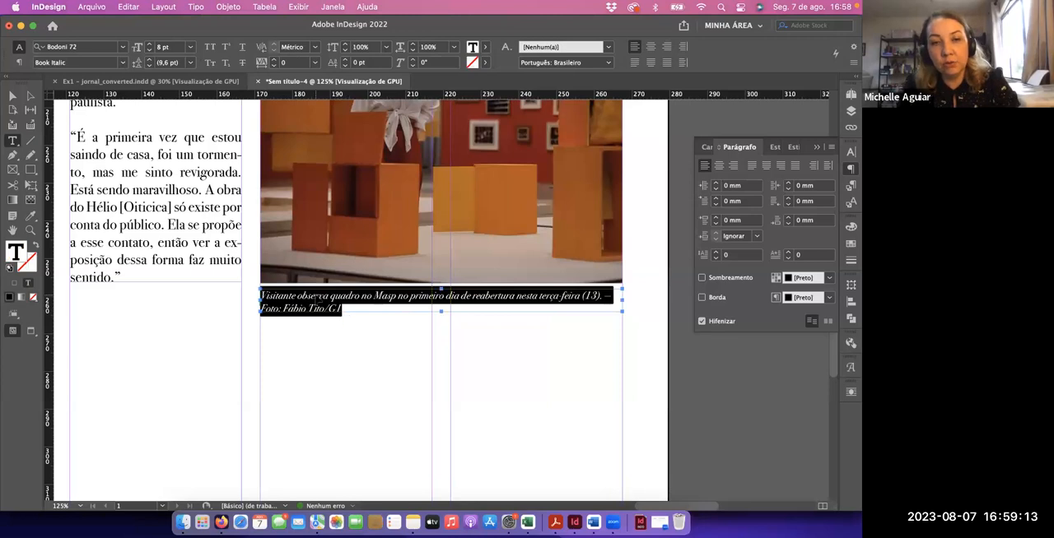
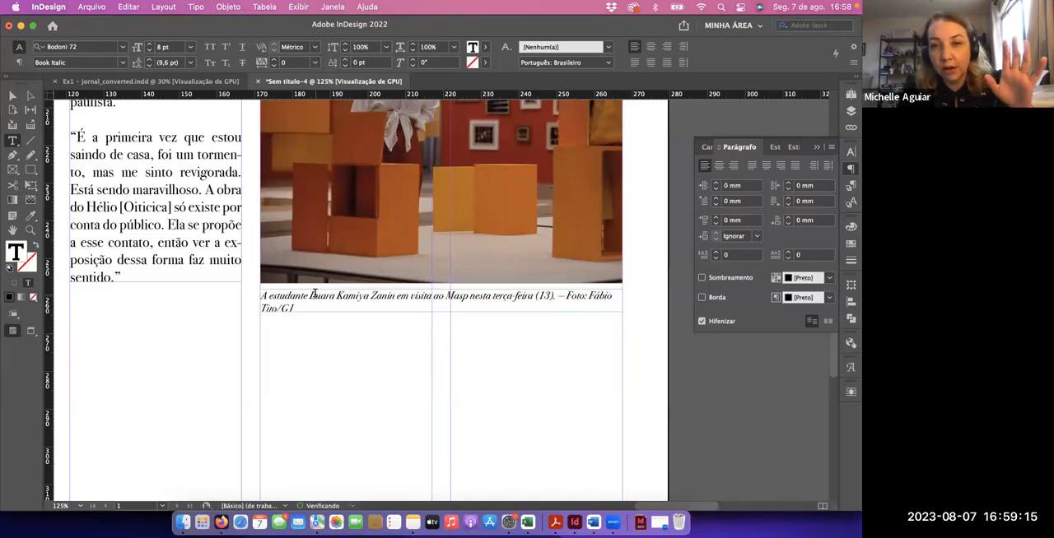
pyautogui.click(566, 298)
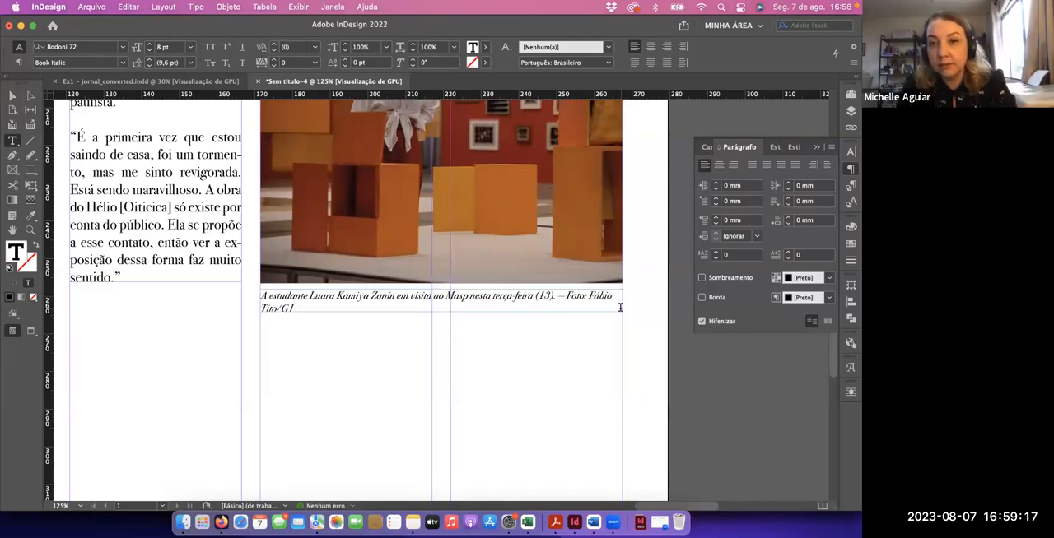
pyautogui.hotkey('shift', 'Return')
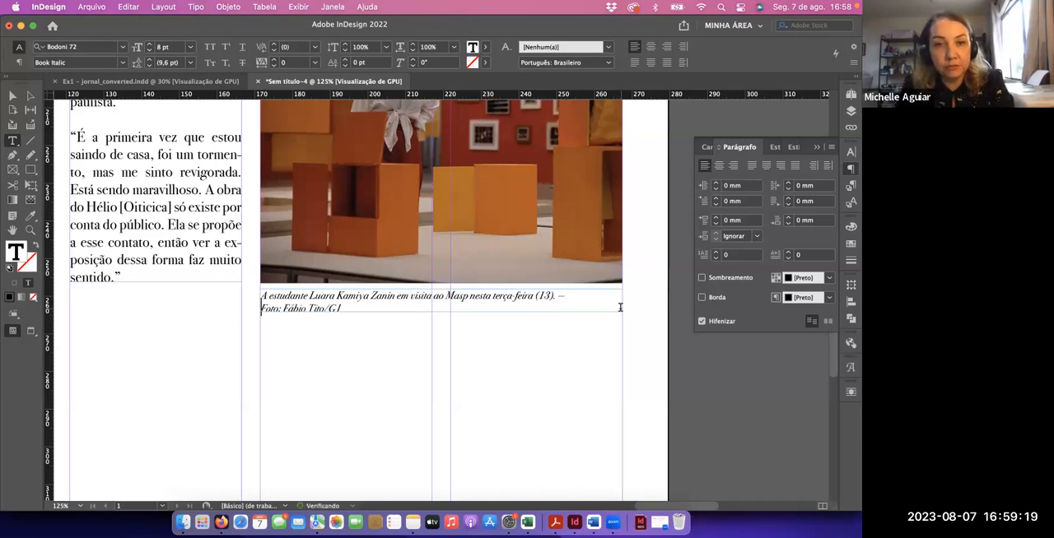
pyautogui.click(12, 97)
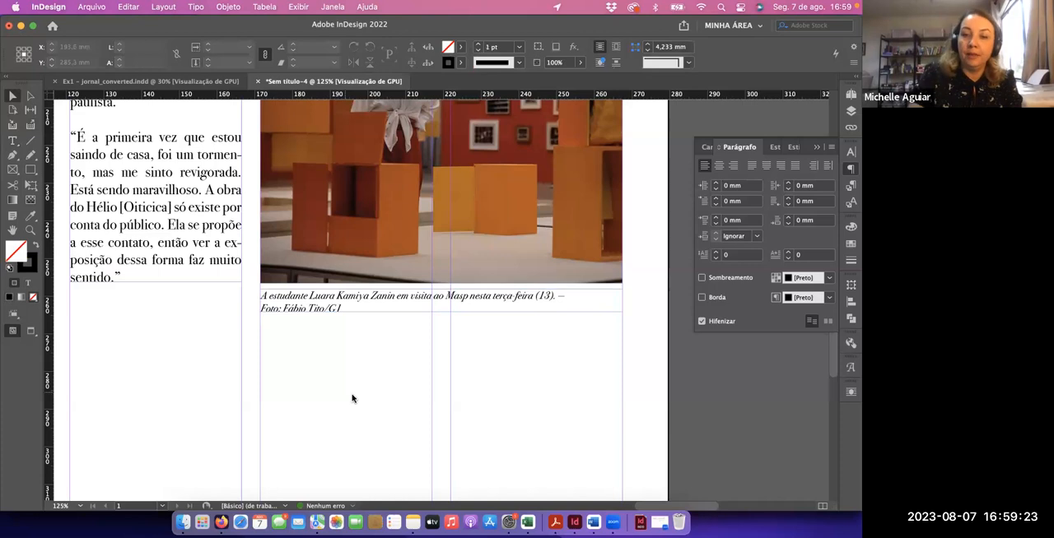
# Switch to the Google Docs article and remove the blank lines between paragraphs from "O museu reabriu" through "Entre as instituições"
pyautogui.press('super+minus')
pyautogui.press('super+minus')
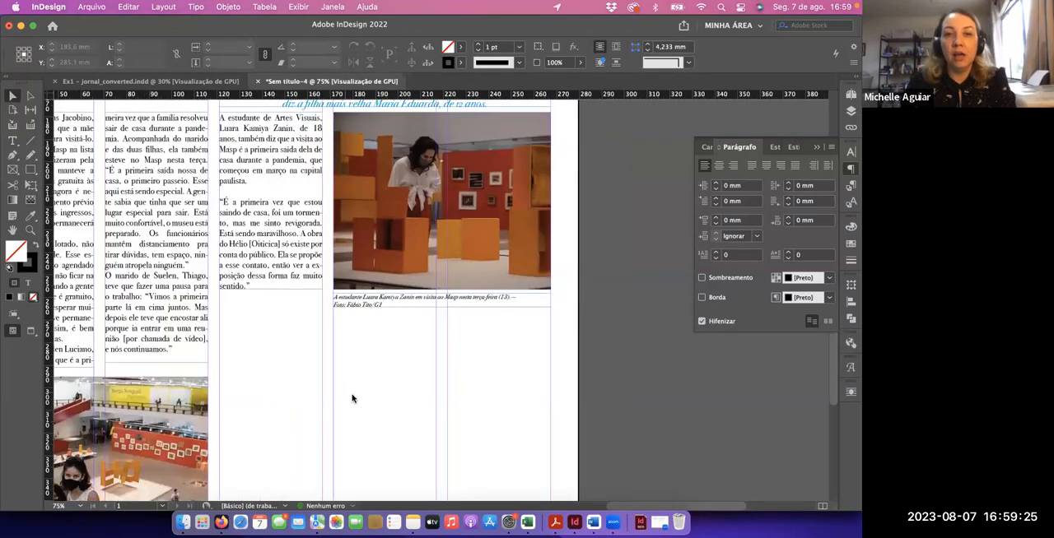
pyautogui.scroll(-3, 432, 354)
pyautogui.hscroll(-3, 433, 354)
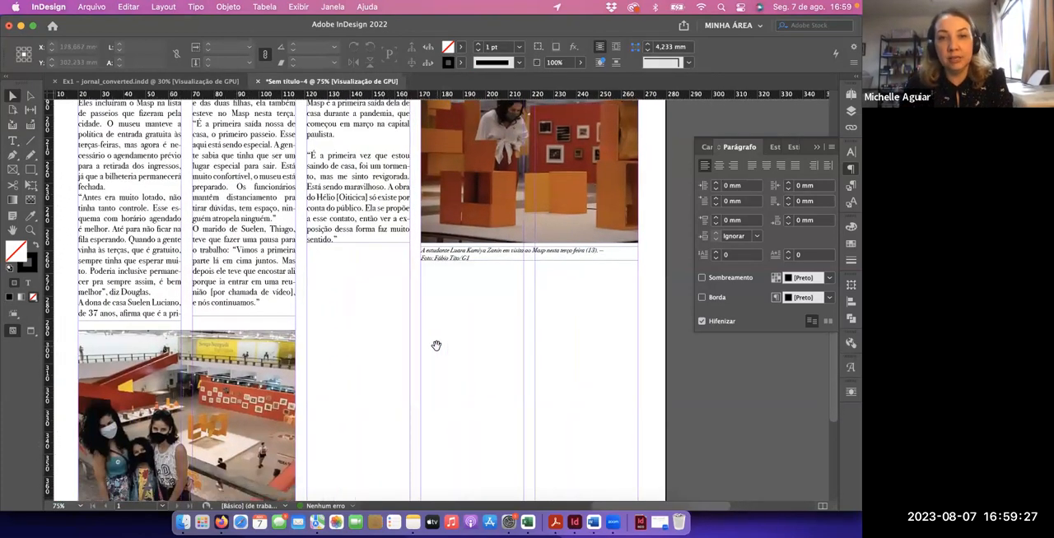
pyautogui.press('super+Tab')
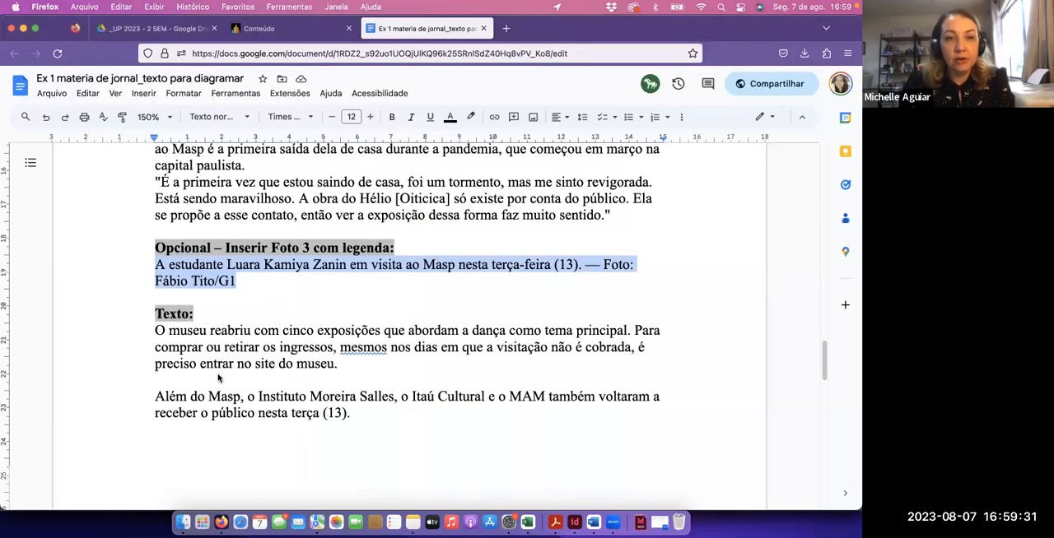
pyautogui.click(218, 377)
pyautogui.press('BackSpace')
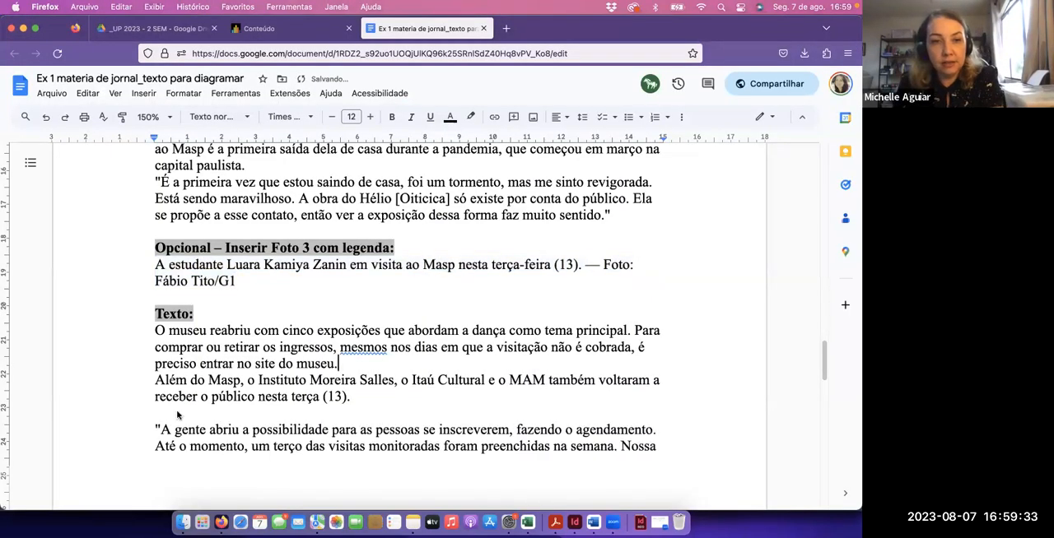
pyautogui.press('BackSpace')
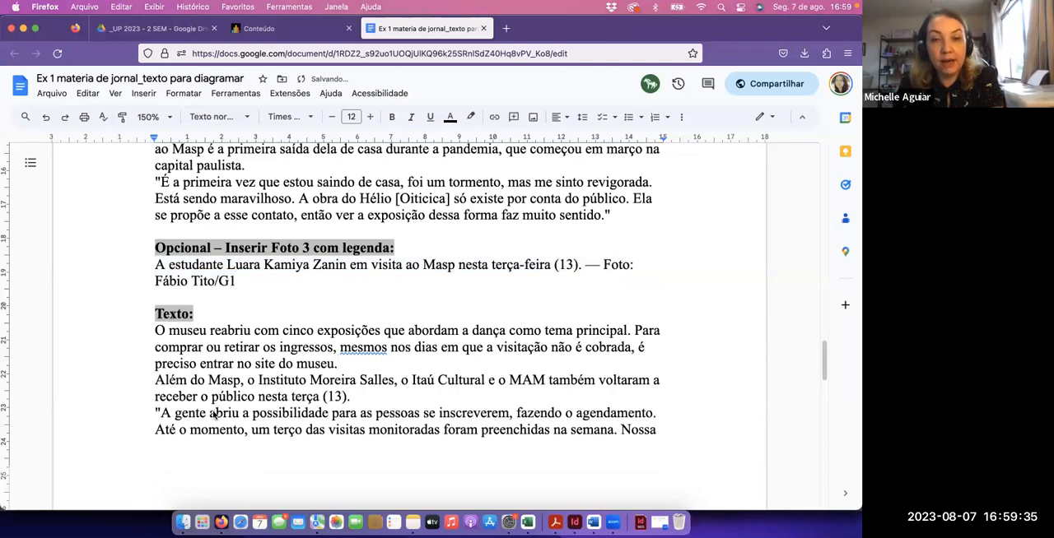
pyautogui.scroll(-2, 212, 416)
pyautogui.scroll(-5, 212, 415)
pyautogui.click(196, 286)
pyautogui.press('BackSpace')
pyautogui.click(195, 286)
pyautogui.press('BackSpace')
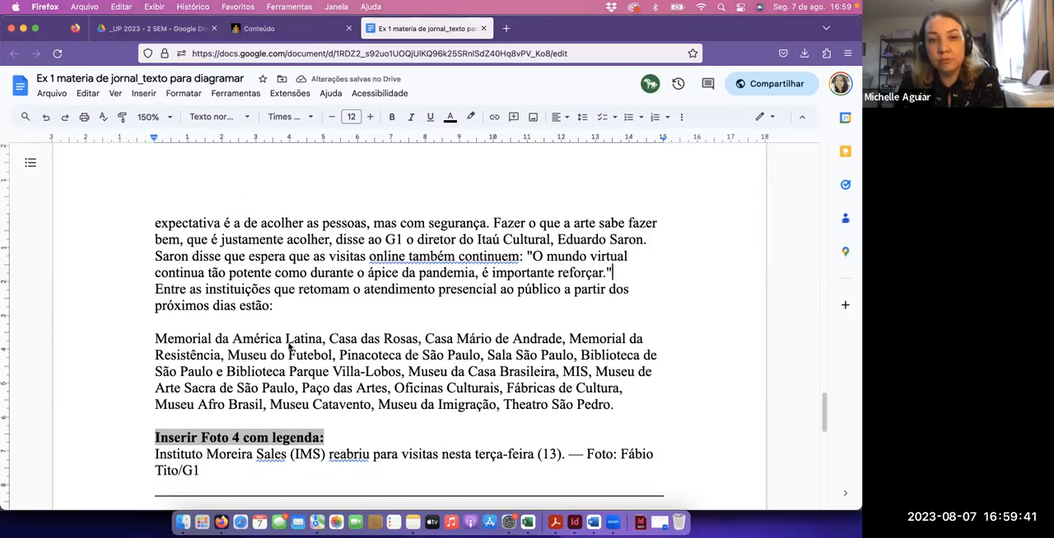
# Copy the last body section, from "O museu reabriu com cinco exposições" through "Theatro São Pedro."
pyautogui.scroll(5, 224, 242)
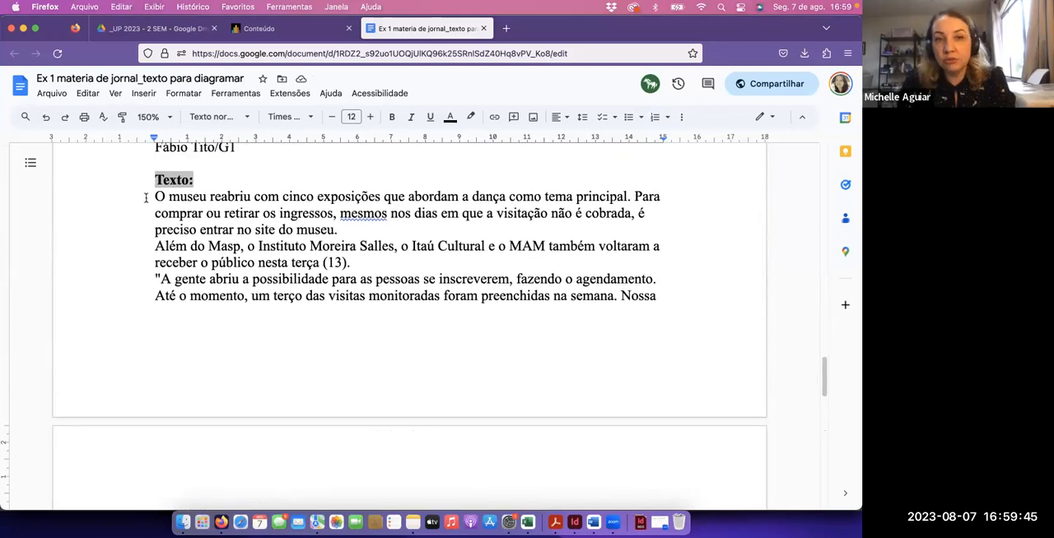
pyautogui.click(145, 198)
pyautogui.scroll(-10, 210, 247)
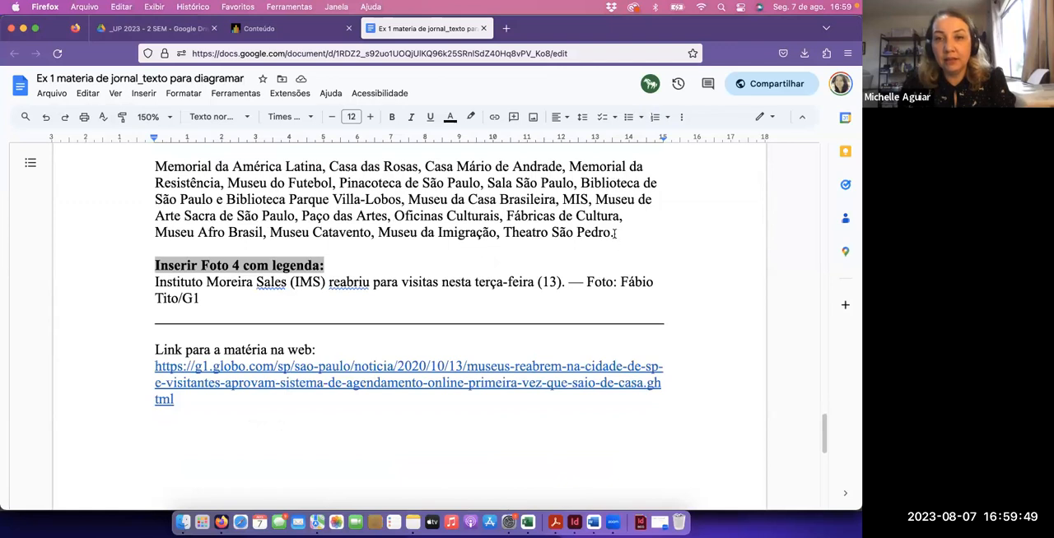
pyautogui.keyDown('shift'); pyautogui.click(614, 234); pyautogui.keyUp('shift')
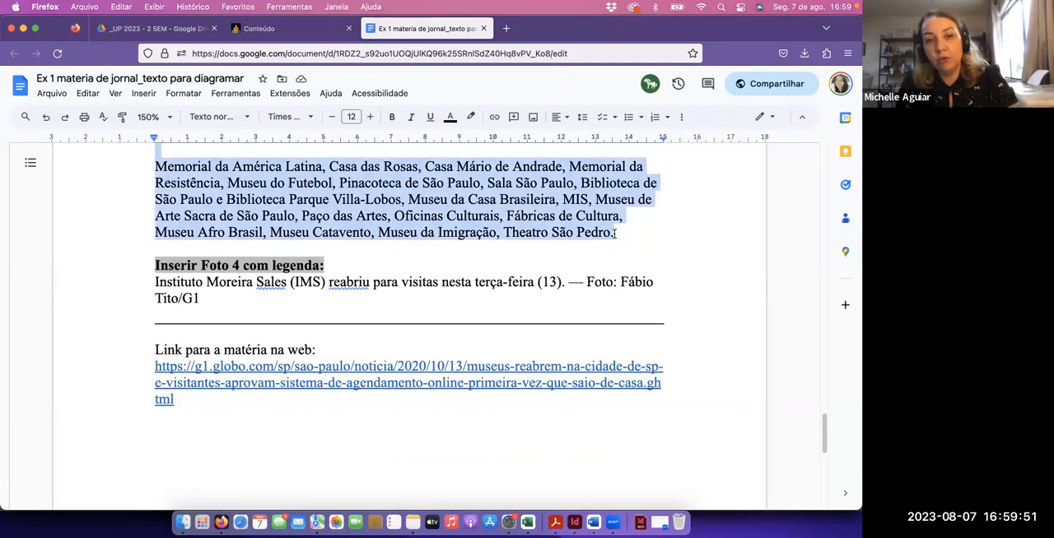
# Switch to InDesign, draw a column-wide text frame below the third-column text down to the bottom margin, and paste the copied section
pyautogui.press('super+Tab')
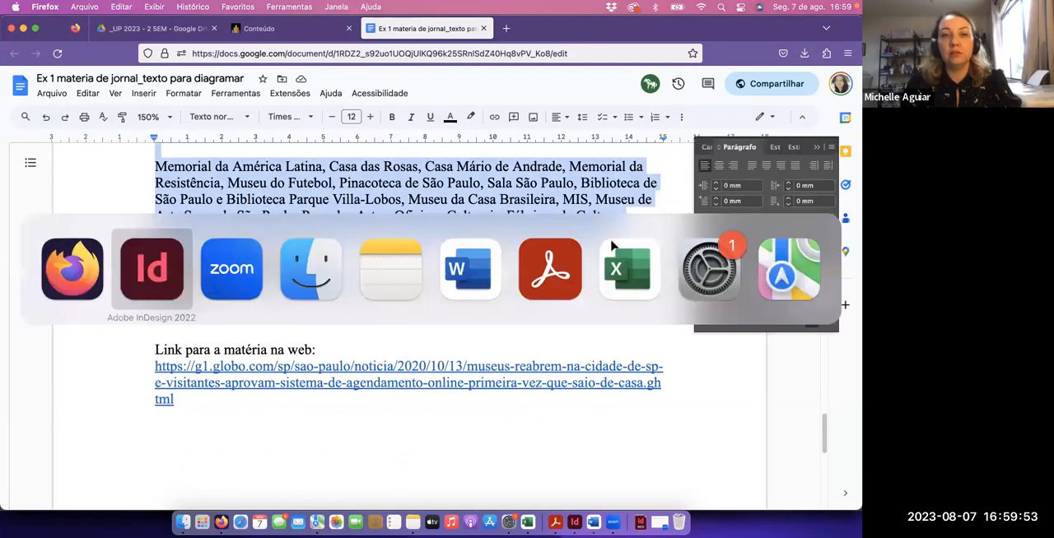
pyautogui.press('super+minus')
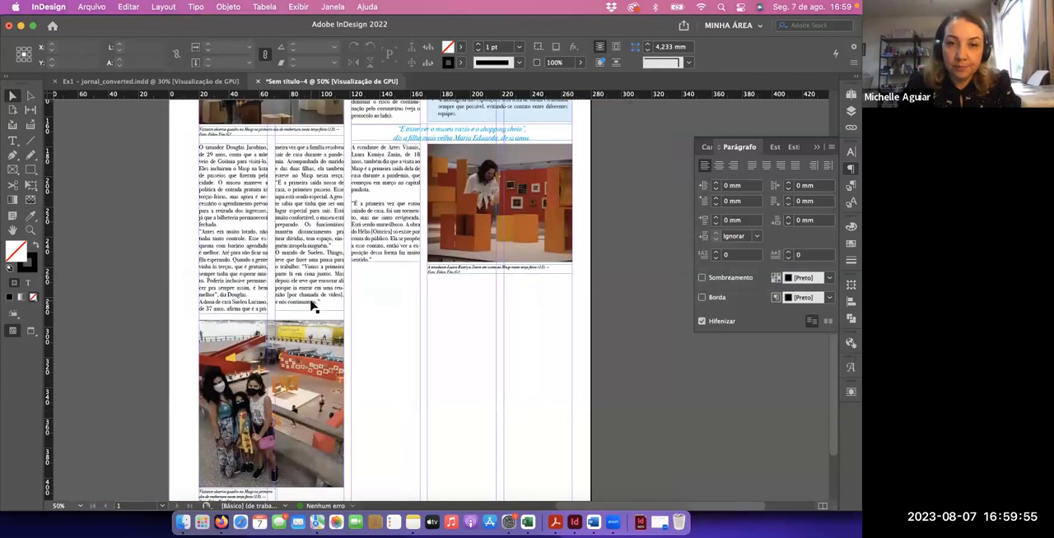
pyautogui.moveTo(460, 331); pyautogui.dragTo(449, 328)
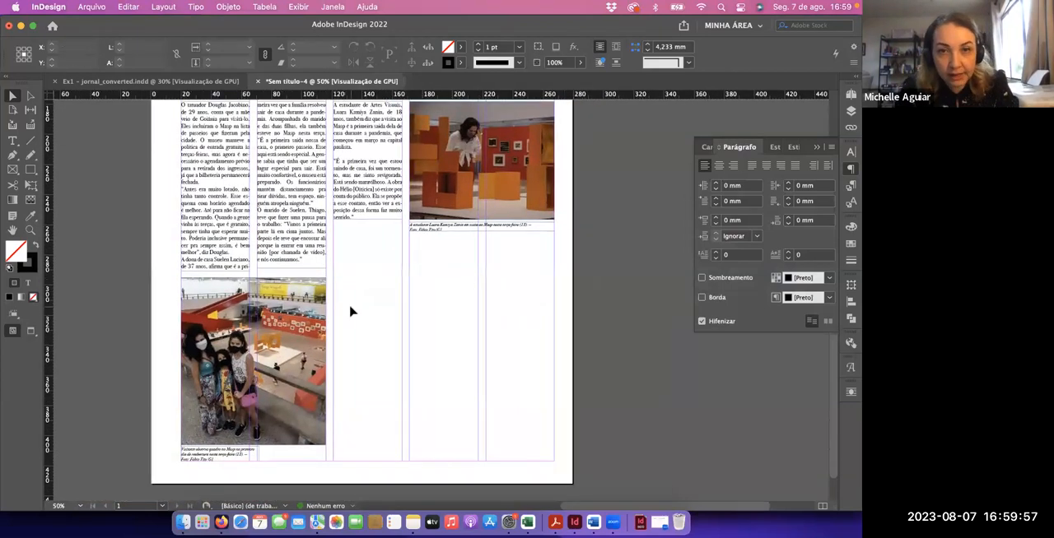
pyautogui.press('t')
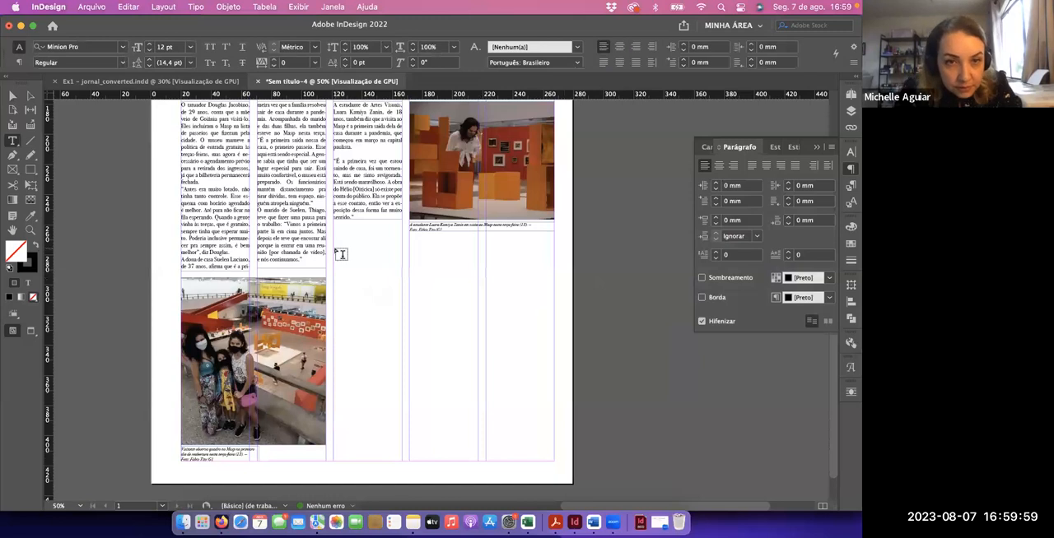
pyautogui.moveTo(333, 247); pyautogui.dragTo(399, 460)
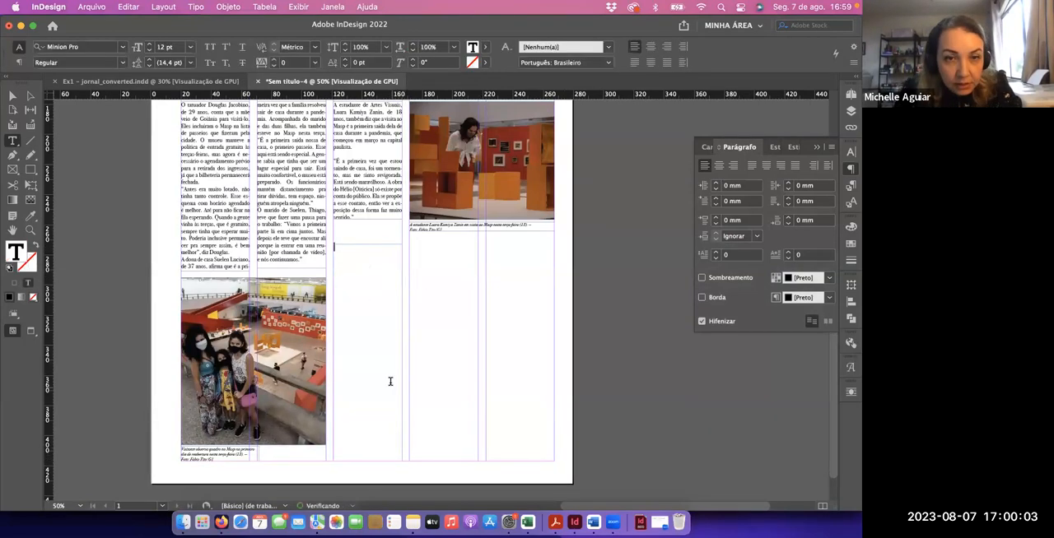
pyautogui.press('super+v')
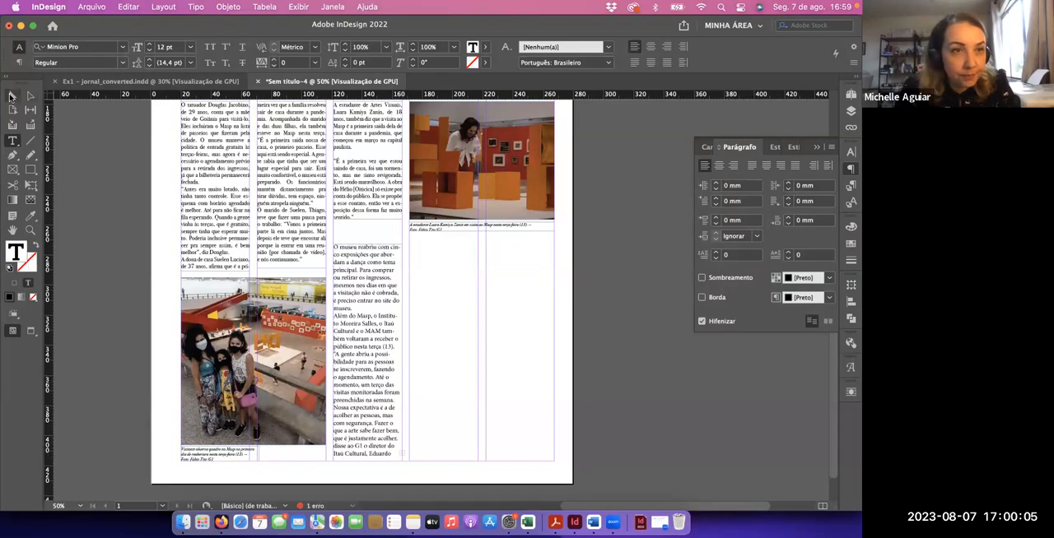
# Extend the pasted text frame's top edge upward to a frame height of about 147.4 mm and keep the frame selected
pyautogui.click(12, 96)
pyautogui.moveTo(367, 244); pyautogui.dragTo(368, 238)
pyautogui.click(428, 259)
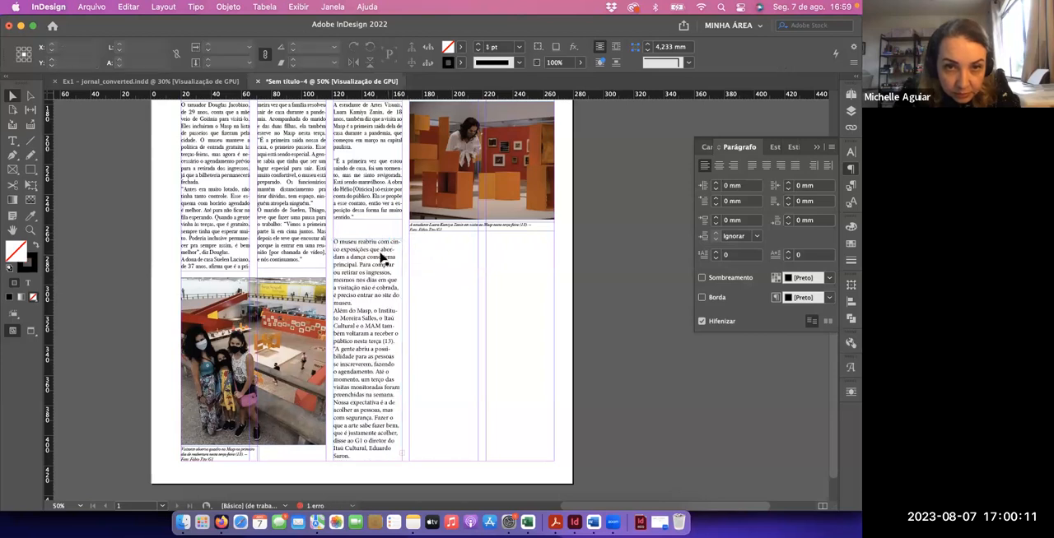
pyautogui.click(383, 263)
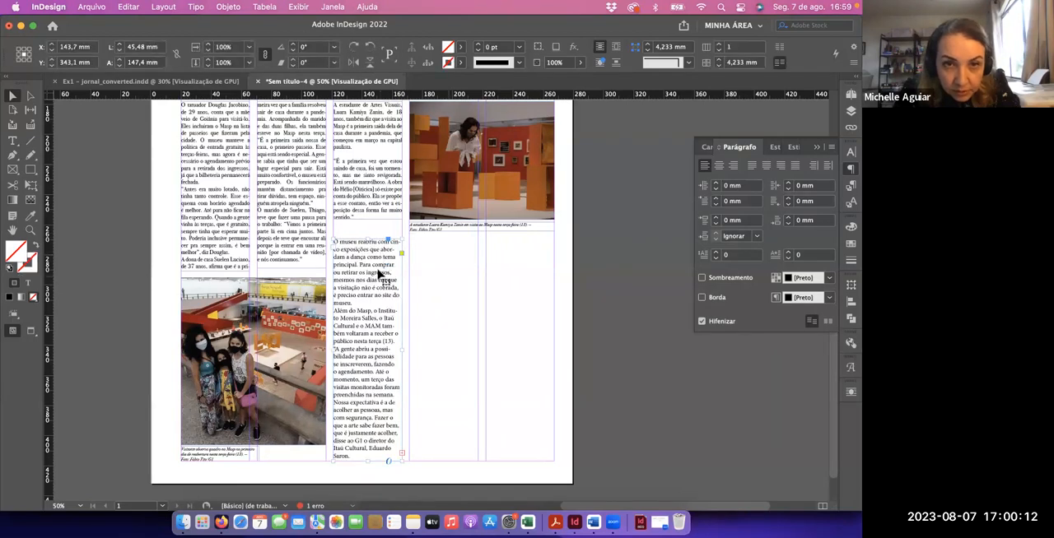
# Justify the pasted text with its last lines aligned left and set its font to Bodoni 72
pyautogui.click(751, 167)
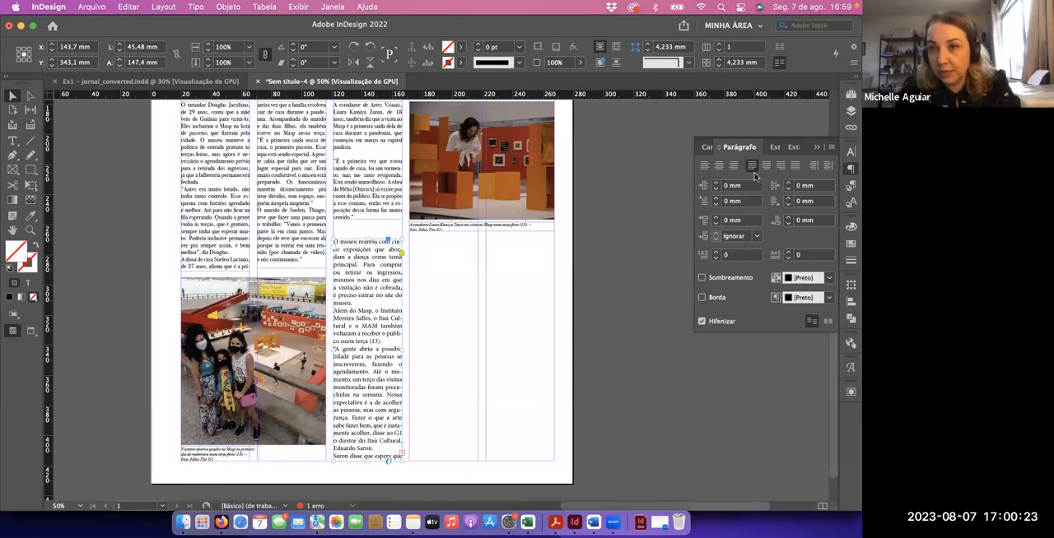
pyautogui.click(707, 150)
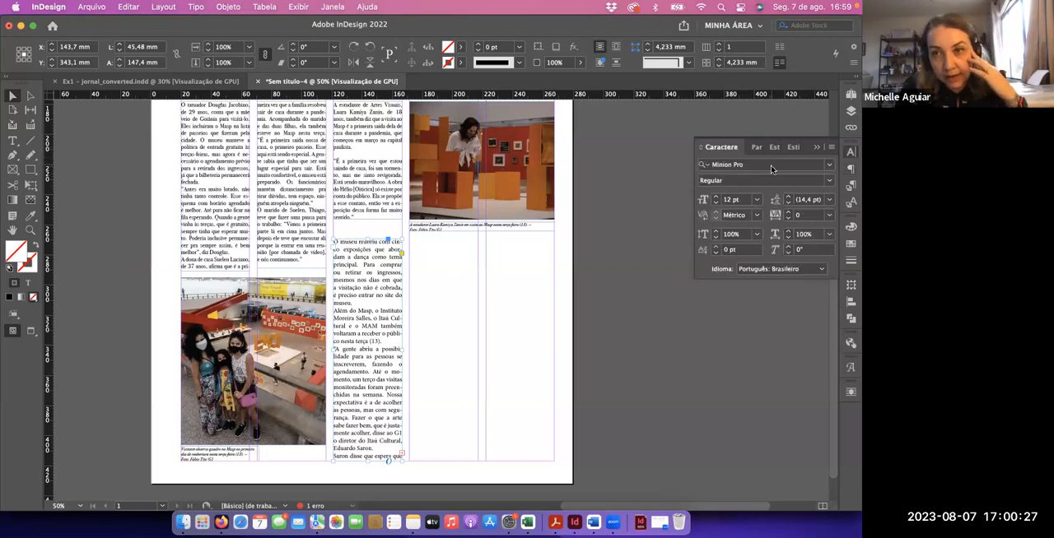
pyautogui.click(771, 166)
pyautogui.write('bod')
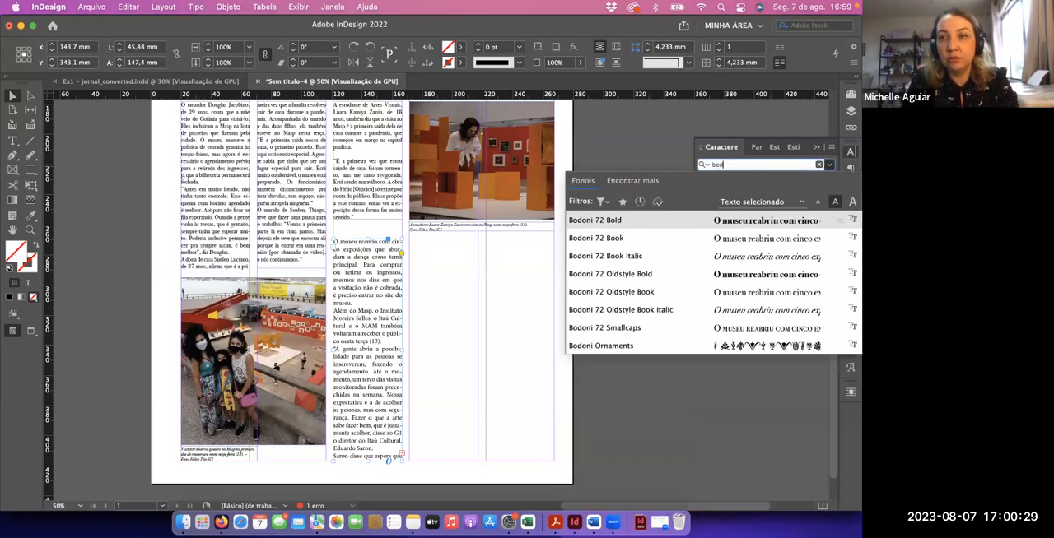
pyautogui.press('BackSpace')
pyautogui.press('BackSpace')
pyautogui.write('do')
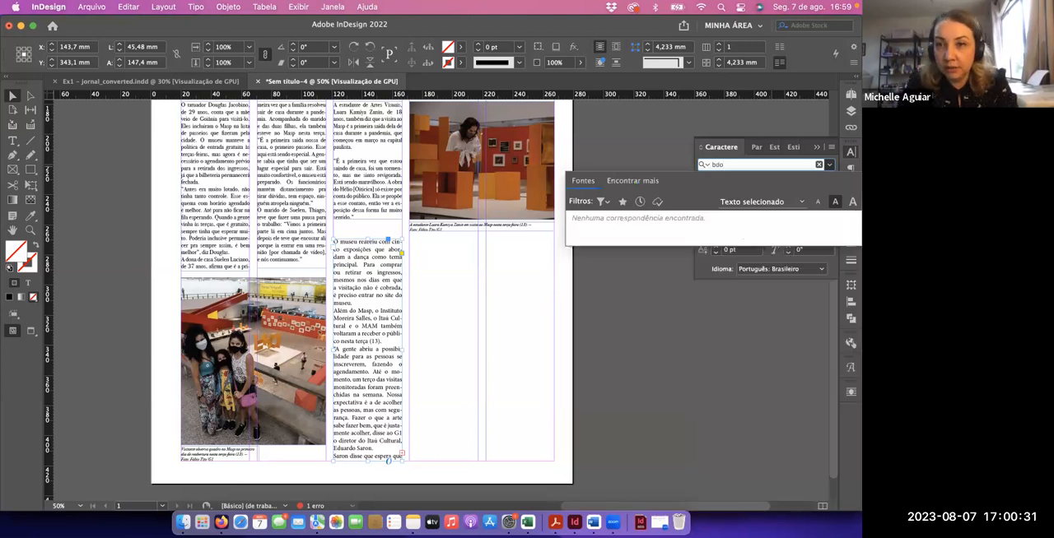
pyautogui.press('BackSpace')
pyautogui.press('BackSpace')
pyautogui.write('odo')
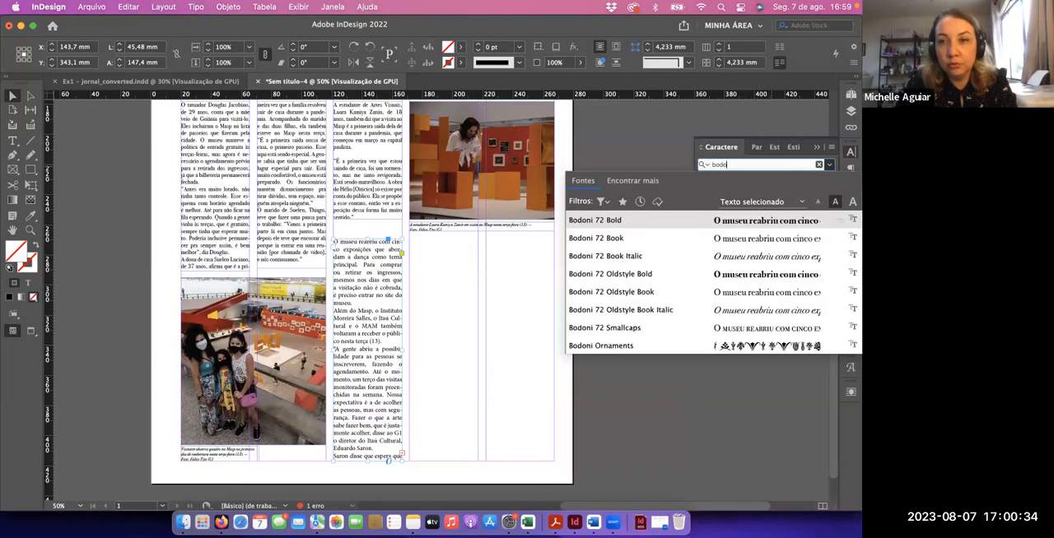
pyautogui.click(606, 221)
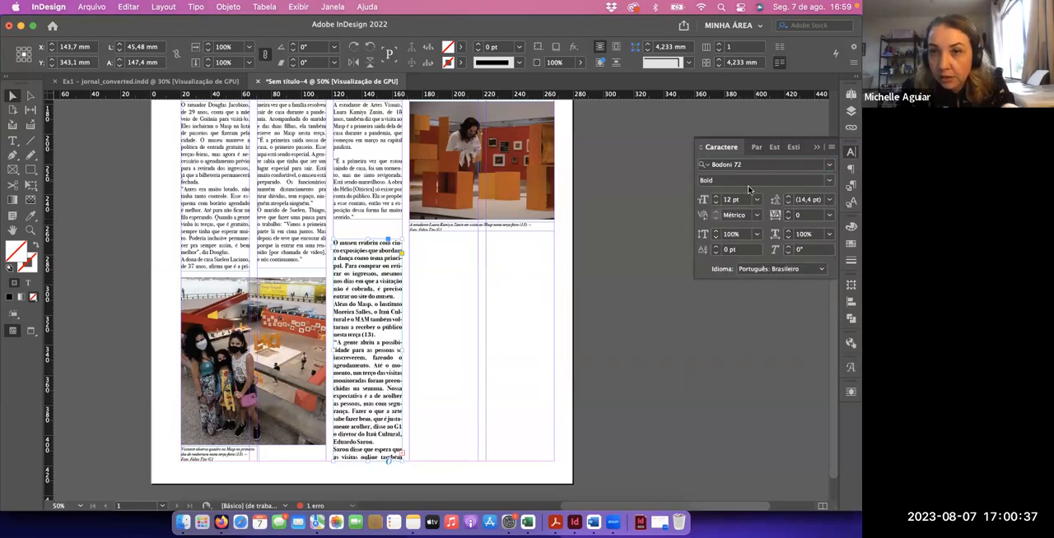
# Change the pasted text's font style to Book and its size to 11 pt
pyautogui.click(778, 182)
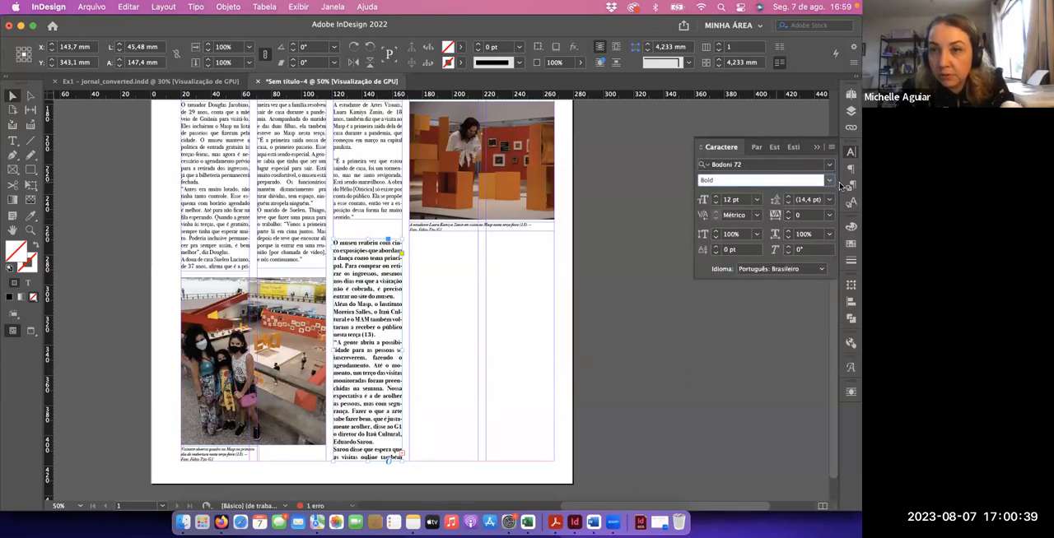
pyautogui.click(830, 181)
pyautogui.click(782, 198)
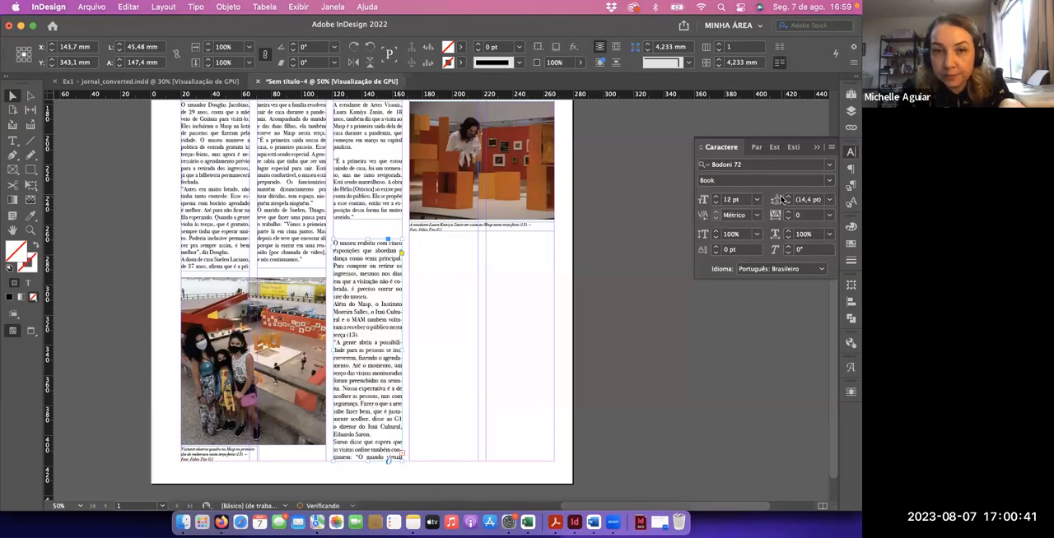
pyautogui.click(715, 203)
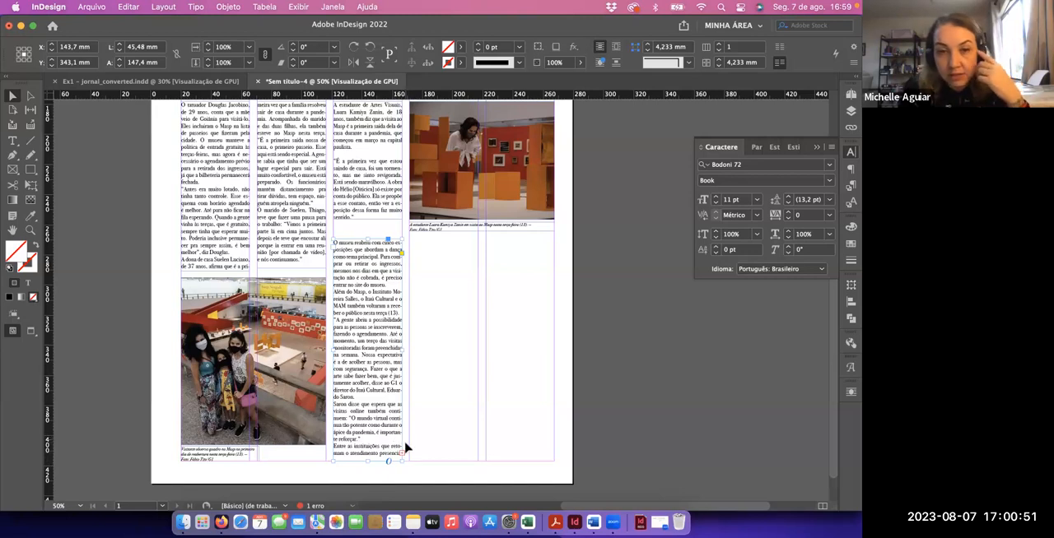
# Thread the overset text into a new column-wide frame about 144.6 mm tall in the fourth column below the photo caption
pyautogui.click(403, 455)
pyautogui.click(411, 243)
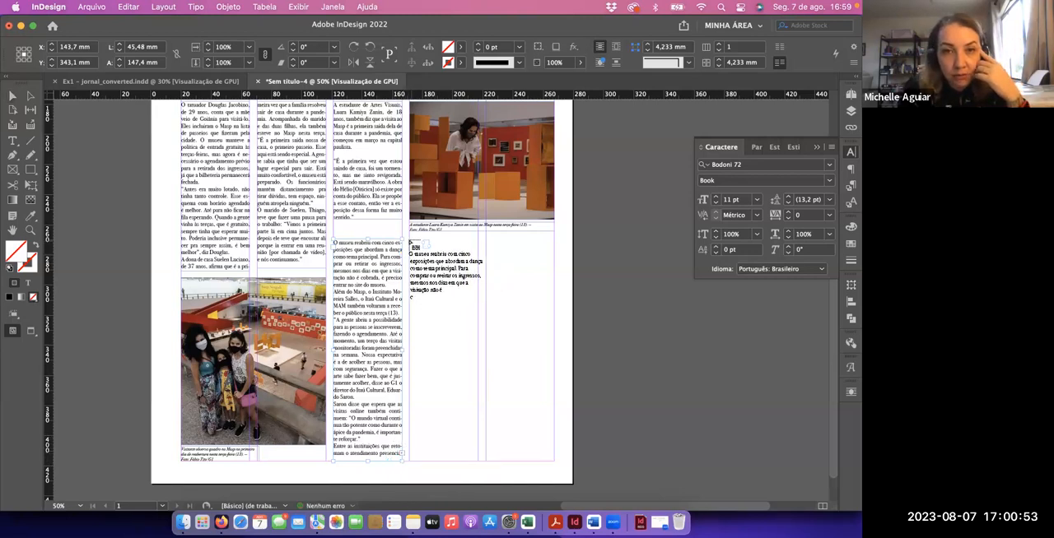
pyautogui.press('super+z')
pyautogui.moveTo(410, 238); pyautogui.dragTo(478, 459)
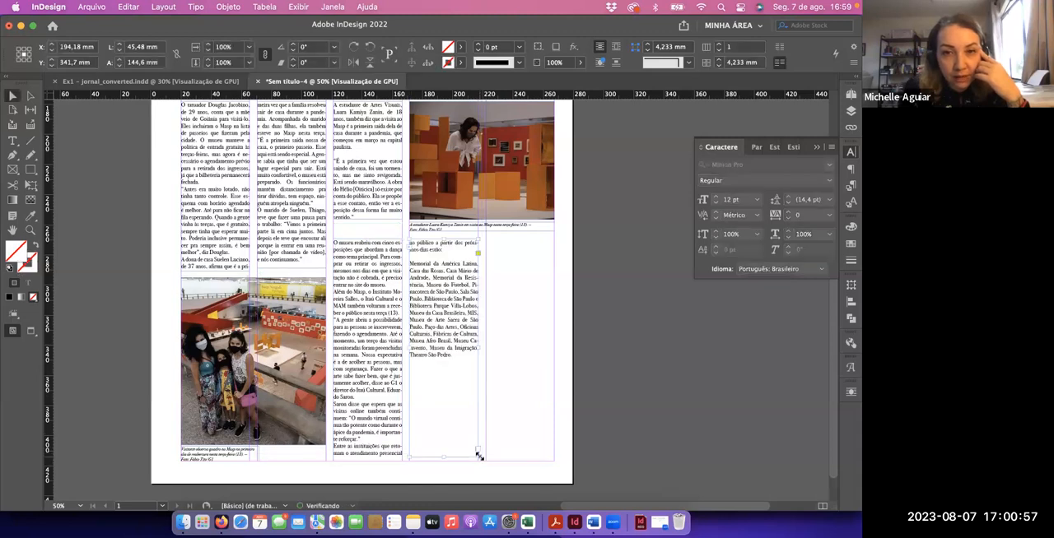
# Shorten the third-column frame to about 107.5 mm and thread a new continuation frame into the fifth column
pyautogui.click(382, 431)
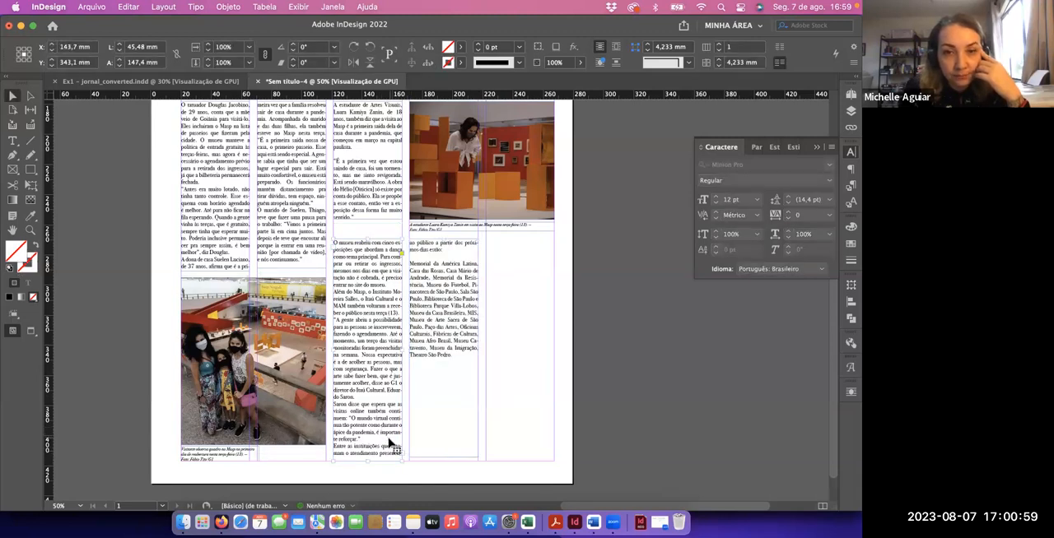
pyautogui.moveTo(368, 458); pyautogui.dragTo(371, 405)
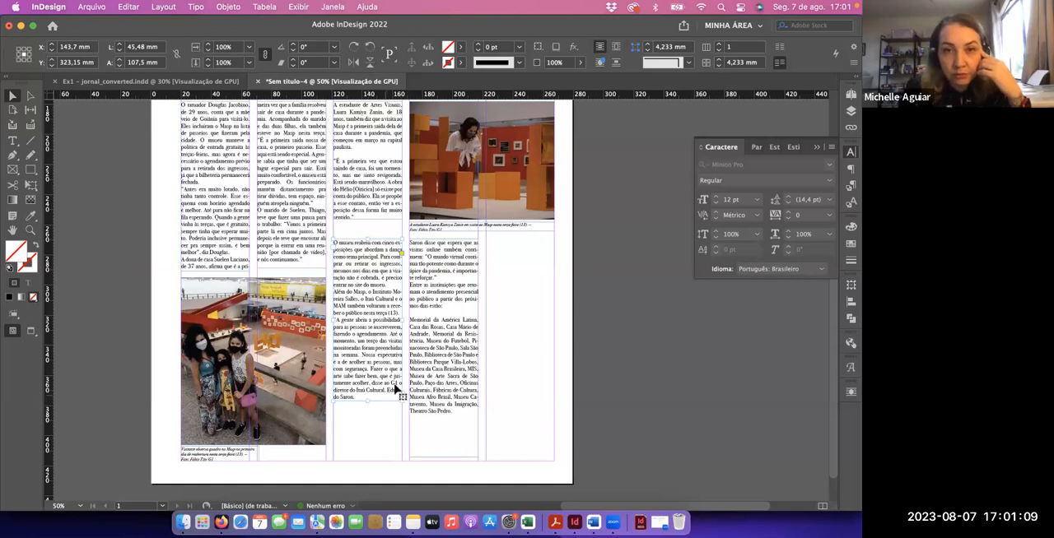
pyautogui.click(477, 427)
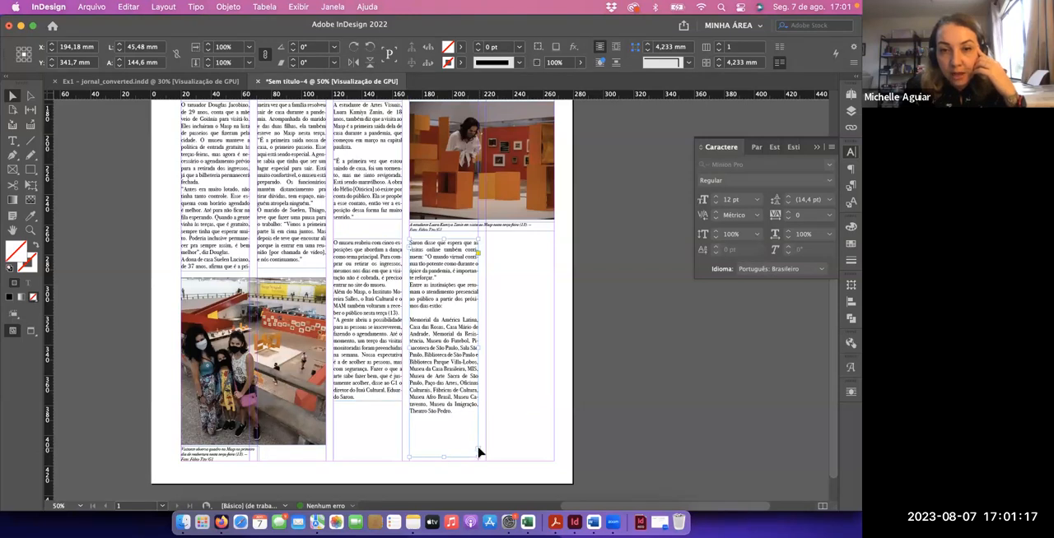
pyautogui.click(478, 450)
pyautogui.moveTo(484, 241); pyautogui.dragTo(550, 412)
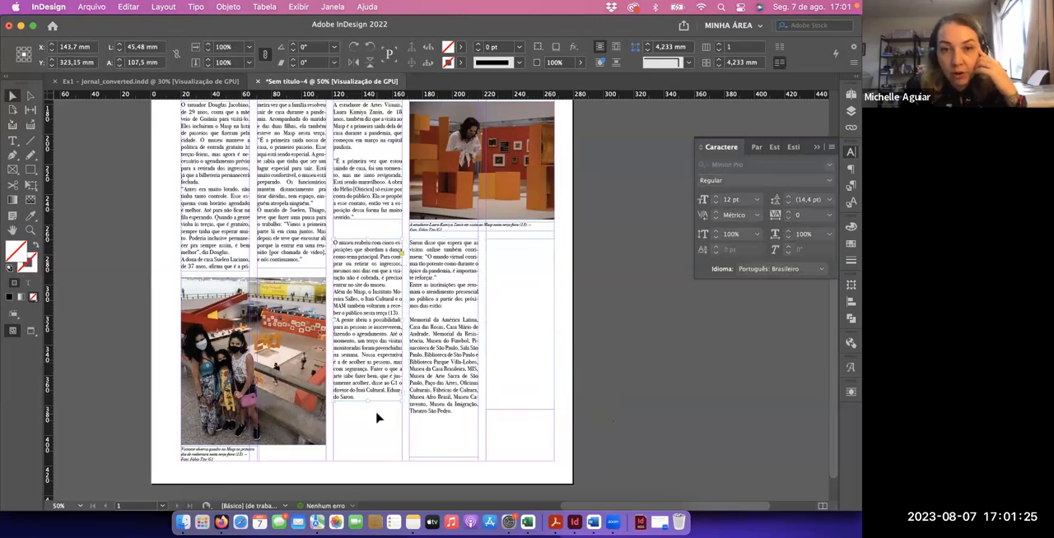
# Shorten the lower third- and fourth-column text frames to 78.5 mm each so the text spreads across three columns
pyautogui.moveTo(367, 401); pyautogui.dragTo(439, 376)
pyautogui.click(448, 437)
pyautogui.moveTo(445, 457); pyautogui.dragTo(446, 377)
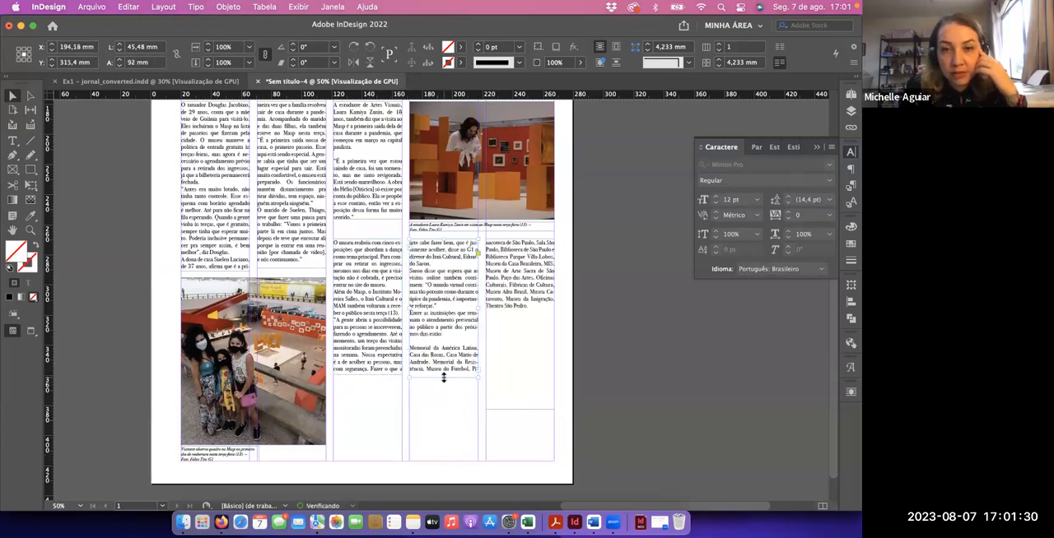
pyautogui.click(369, 359)
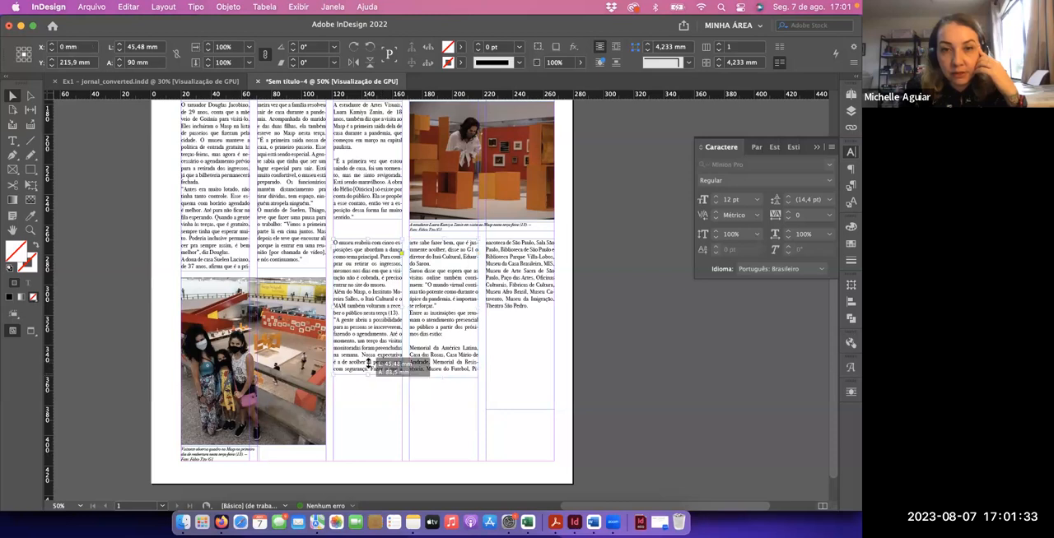
pyautogui.moveTo(369, 359); pyautogui.dragTo(369, 358)
pyautogui.click(442, 370)
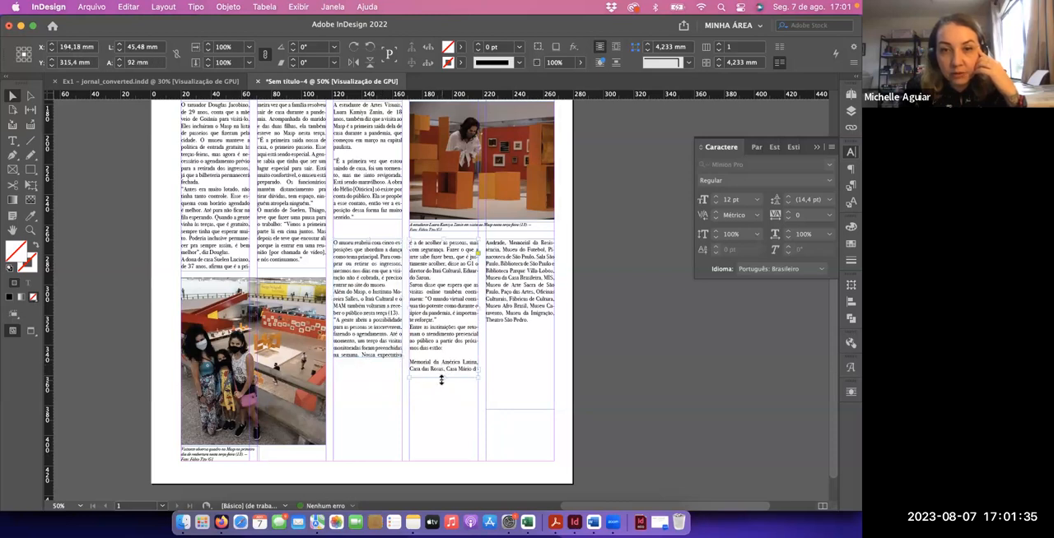
pyautogui.moveTo(442, 380); pyautogui.dragTo(445, 357)
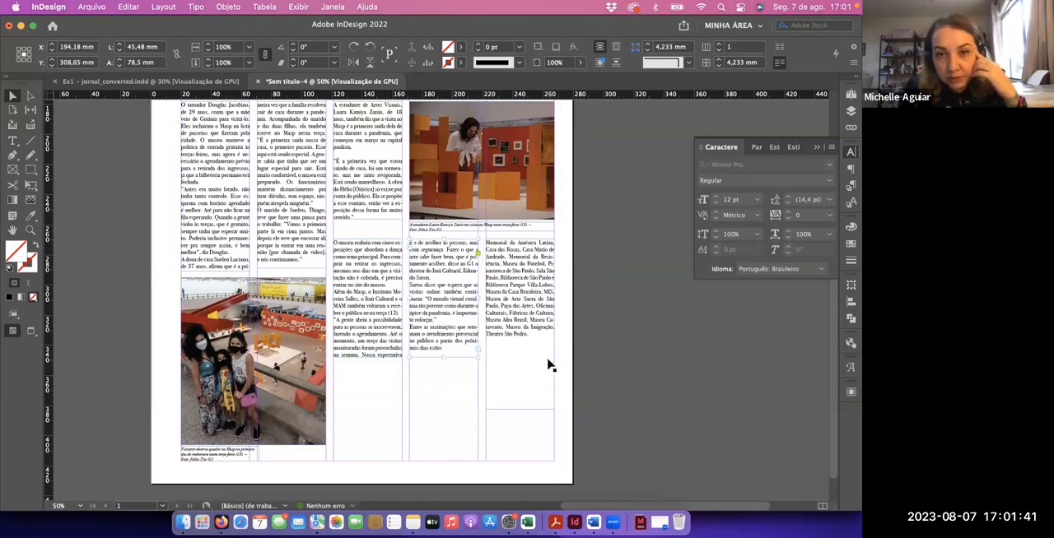
pyautogui.click(363, 355)
pyautogui.moveTo(368, 358); pyautogui.dragTo(369, 360)
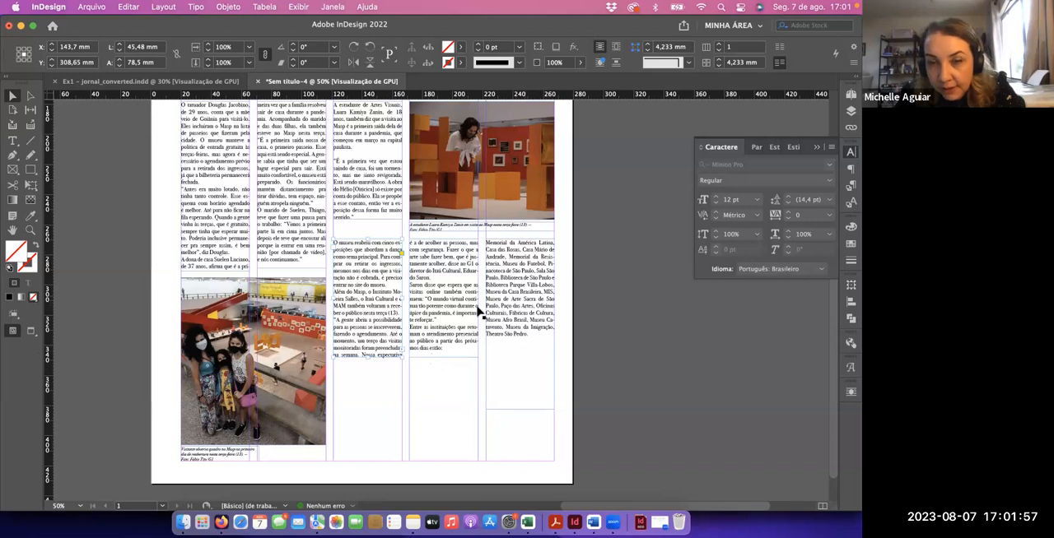
# Lengthen the third-column frame to about 111 mm and the fourth-column frame to about 121 mm, and remove the fifth-column frame
pyautogui.moveTo(367, 357); pyautogui.dragTo(365, 417)
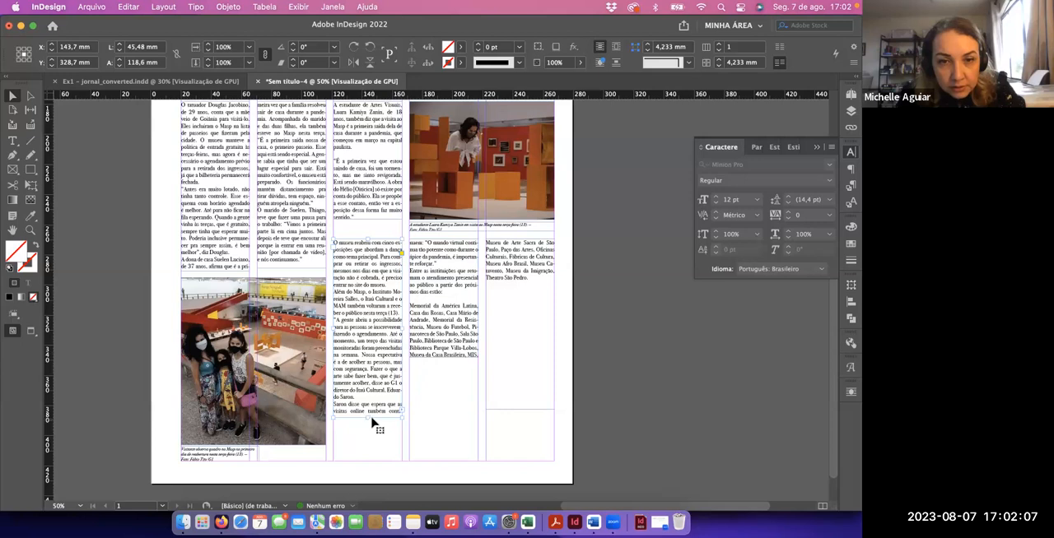
pyautogui.moveTo(366, 418); pyautogui.dragTo(367, 437)
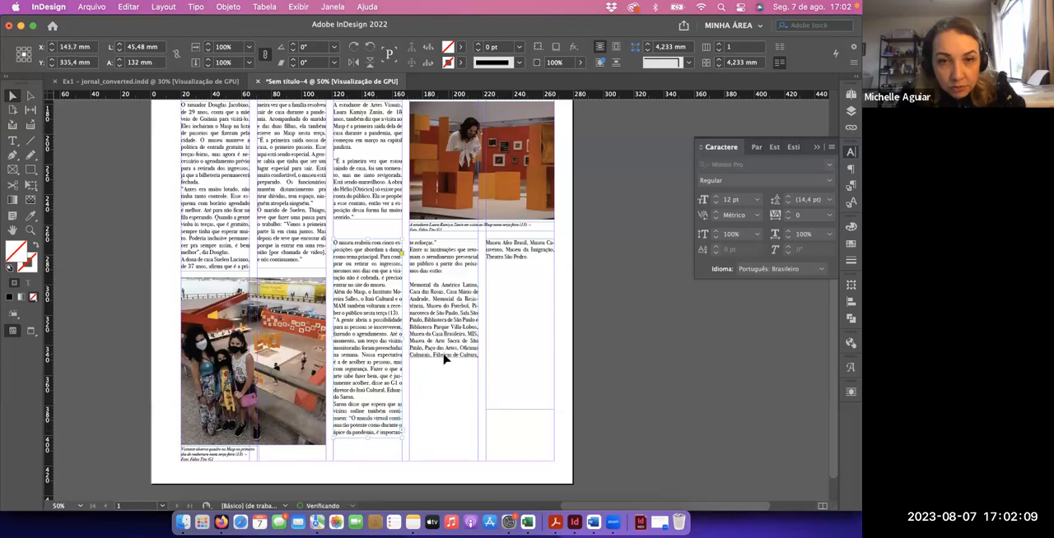
pyautogui.moveTo(443, 407); pyautogui.dragTo(442, 421)
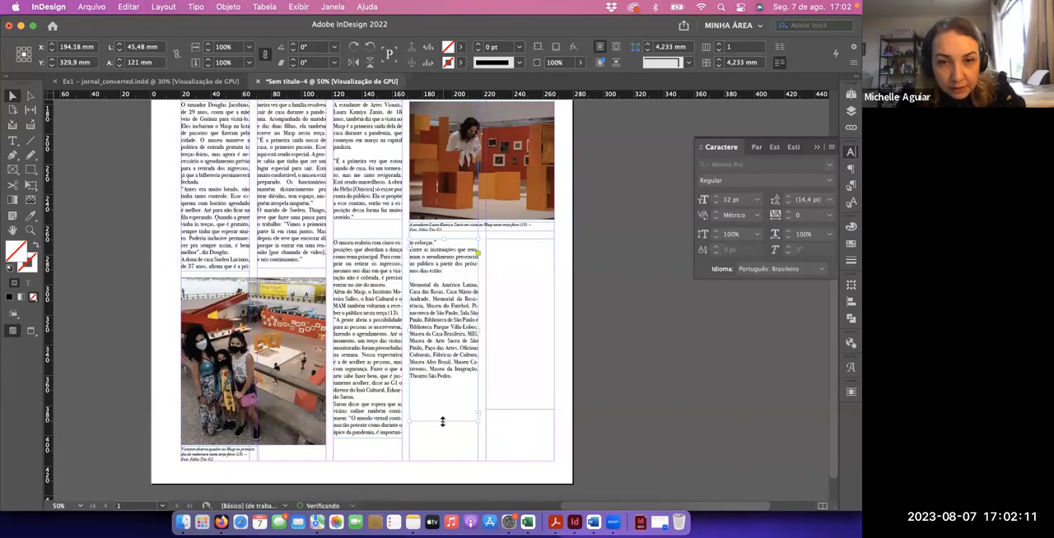
pyautogui.moveTo(367, 436); pyautogui.dragTo(369, 405)
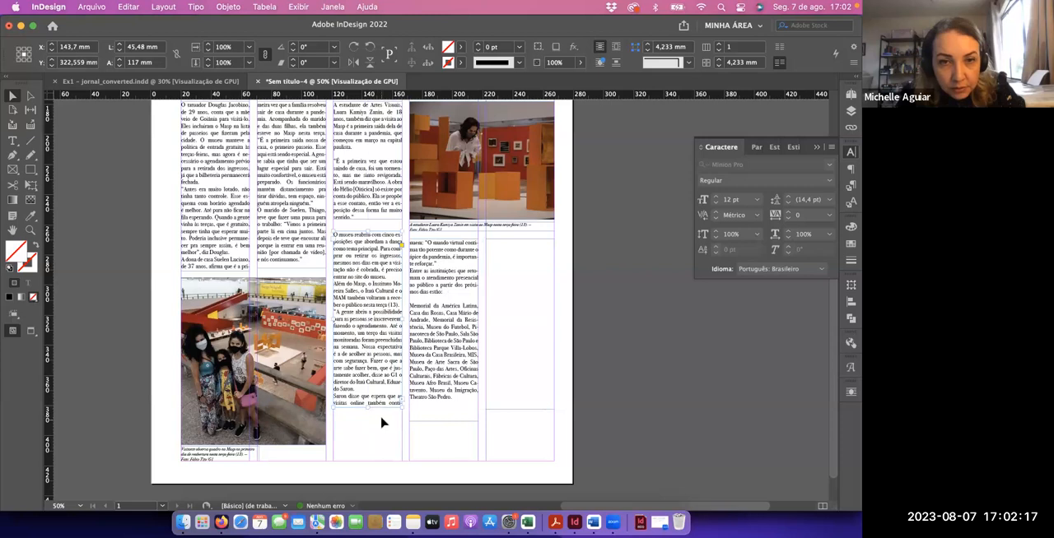
pyautogui.press('super+z')
pyautogui.moveTo(365, 418); pyautogui.dragTo(365, 405)
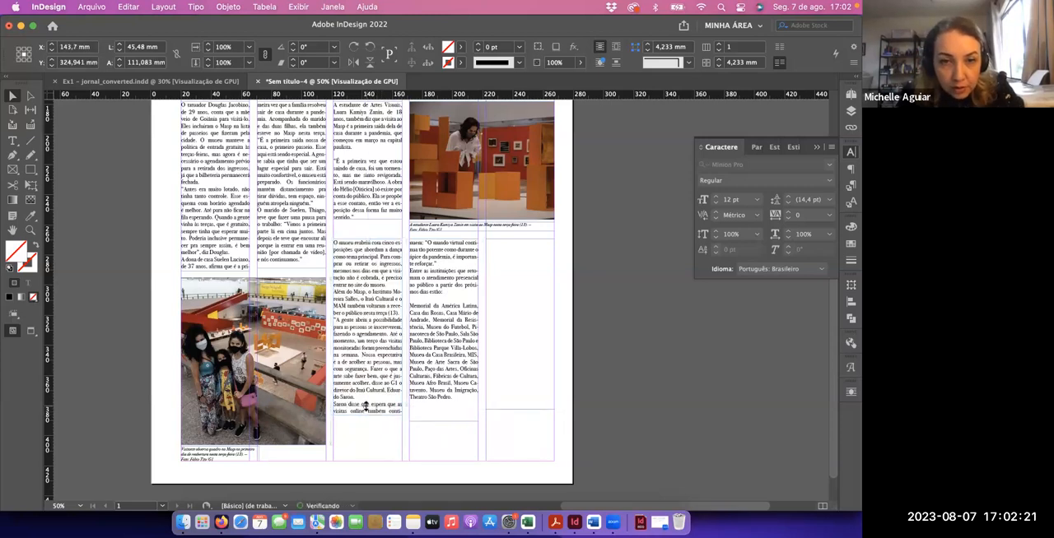
pyautogui.click(375, 431)
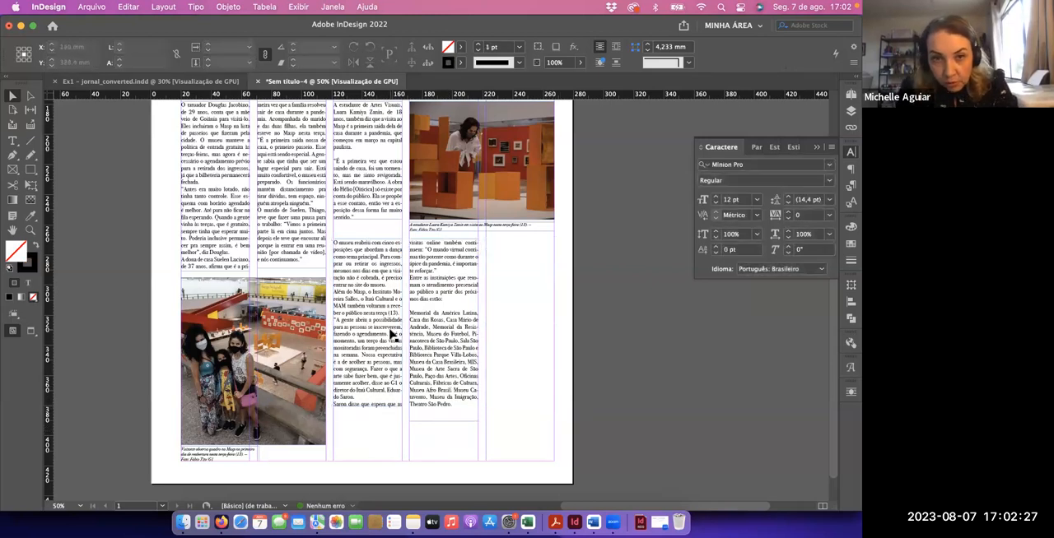
# Fit the fourth-column frame to its text and move both lower frames down to align with the top of the family photo
pyautogui.click(447, 332)
pyautogui.press('alt+super+c')
pyautogui.keyDown('shift'); pyautogui.click(386, 358); pyautogui.keyUp('shift')
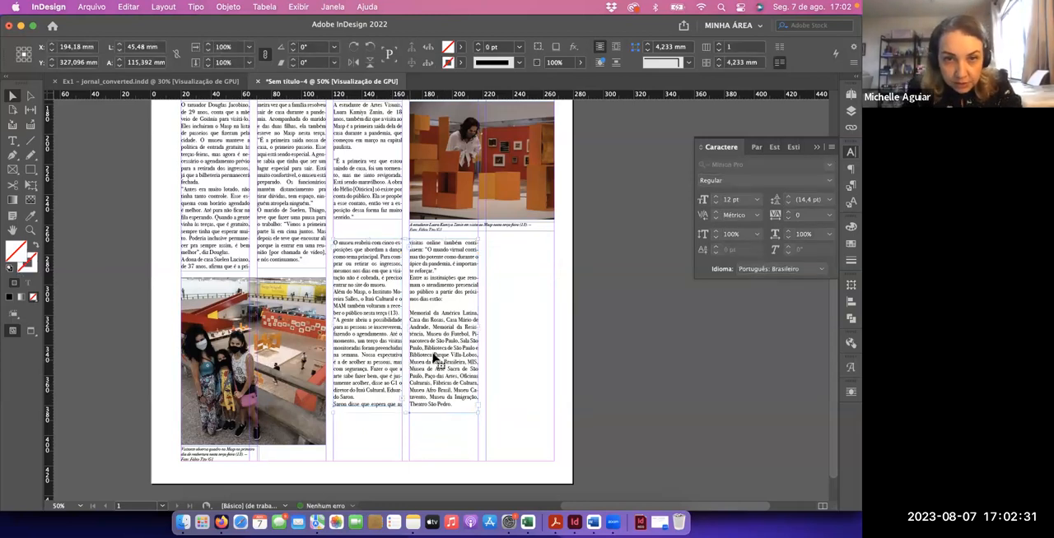
pyautogui.moveTo(435, 348); pyautogui.dragTo(435, 387)
pyautogui.press('Down')
pyautogui.press('Down')
pyautogui.press('Down')
pyautogui.press('Down')
pyautogui.press('Down')
pyautogui.press('Down')
pyautogui.press('Down')
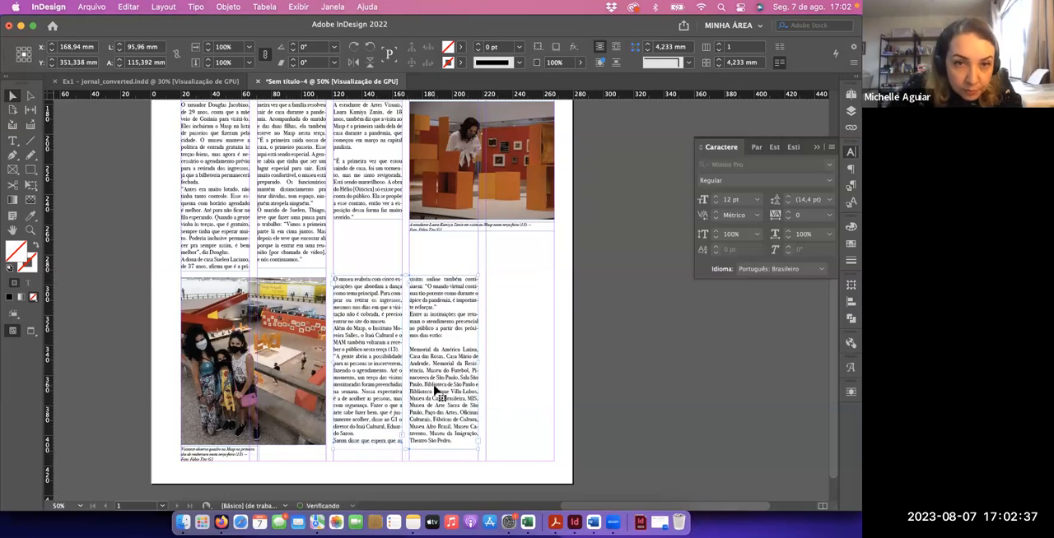
pyautogui.press('Up')
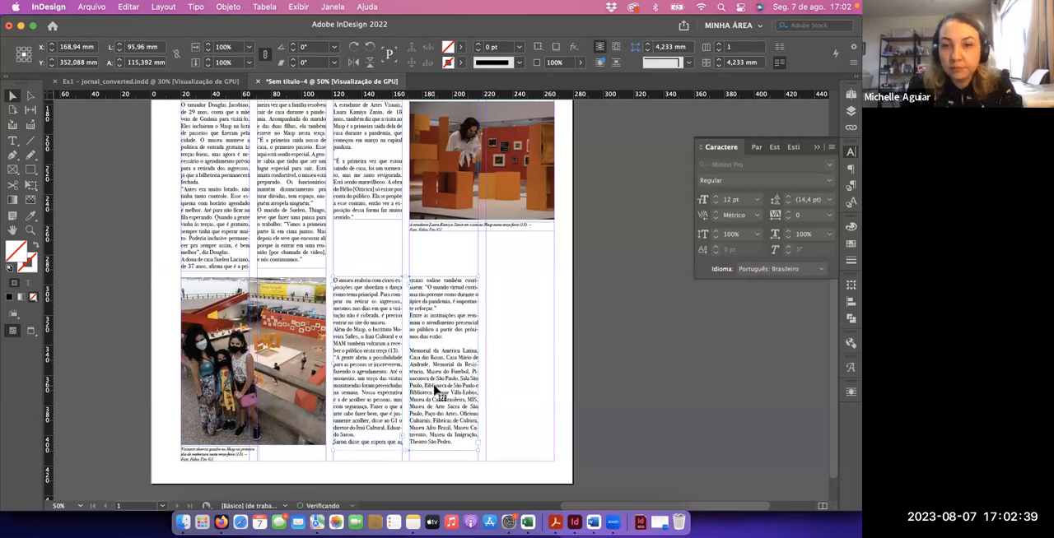
pyautogui.click(513, 365)
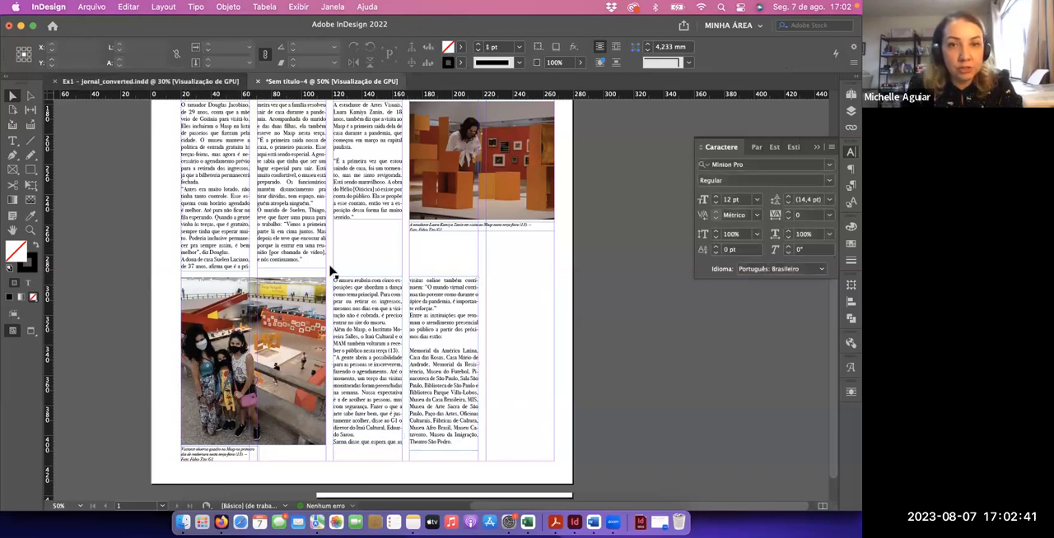
# Move the third-column text frame, the orange gallery photo and its caption down together by 25 mm, just above the lower text frames
pyautogui.hotkey('ctrl', 'Tab')
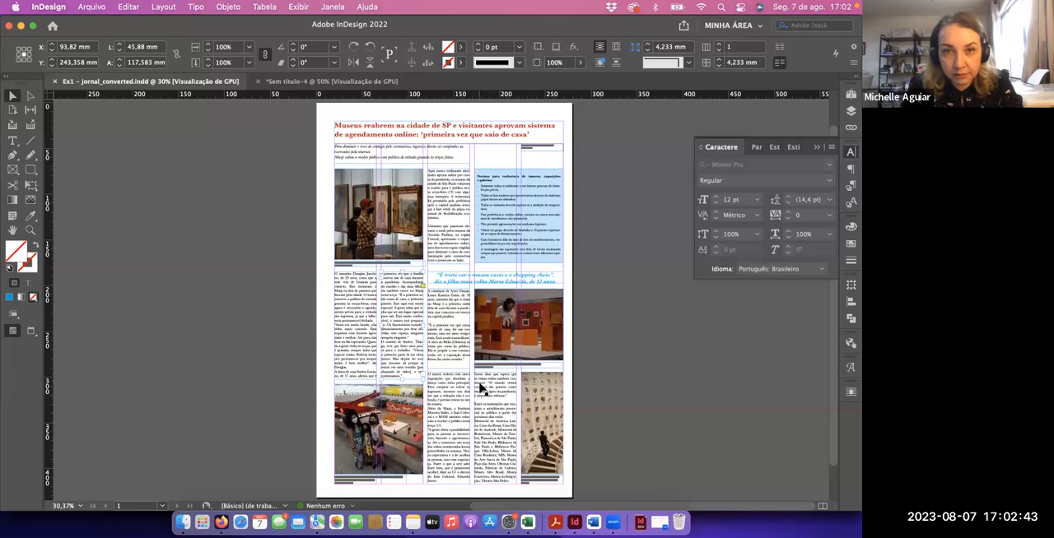
pyautogui.click(325, 81)
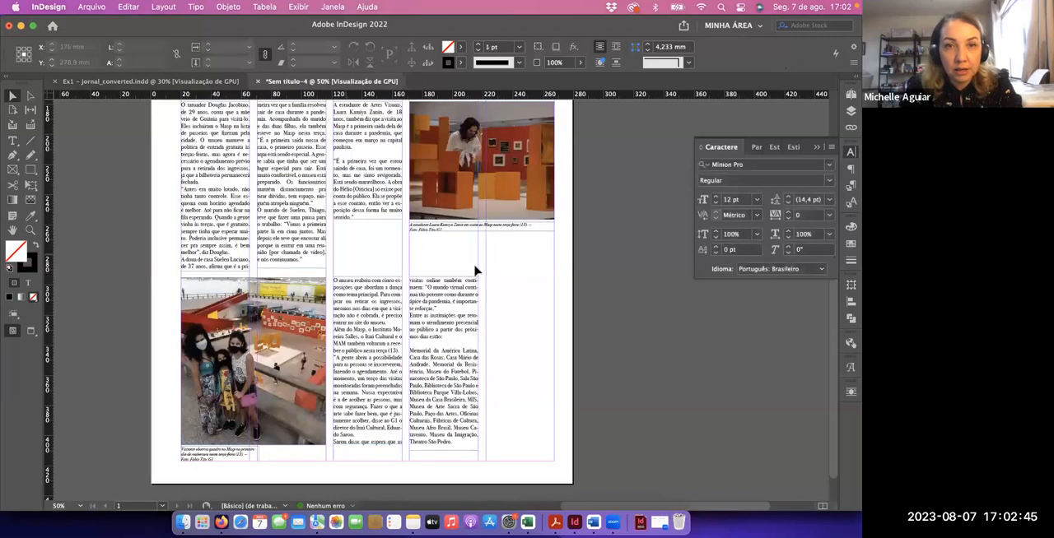
pyautogui.scroll(5, 531, 314)
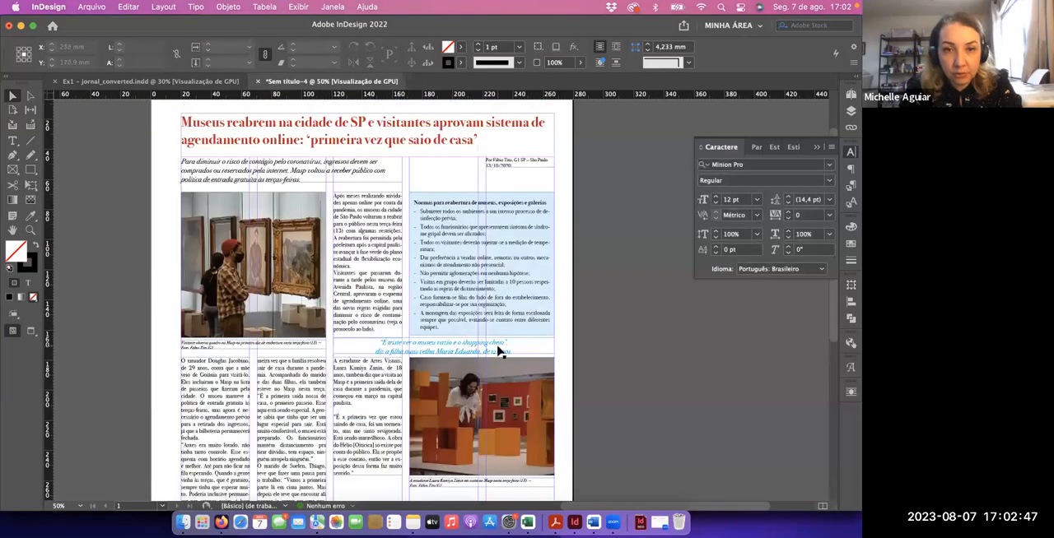
pyautogui.scroll(-1, 497, 348)
pyautogui.scroll(-4, 481, 340)
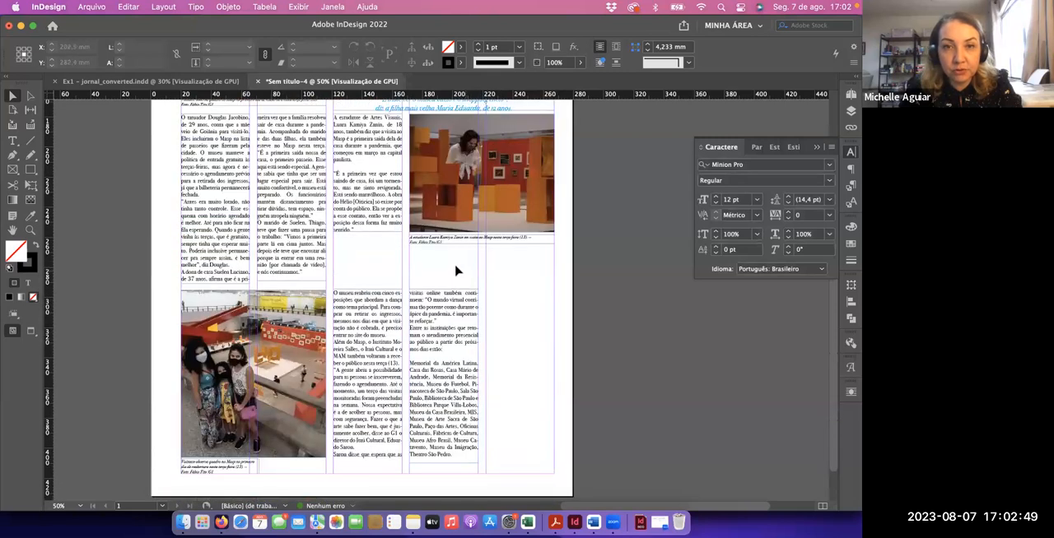
pyautogui.click(371, 218)
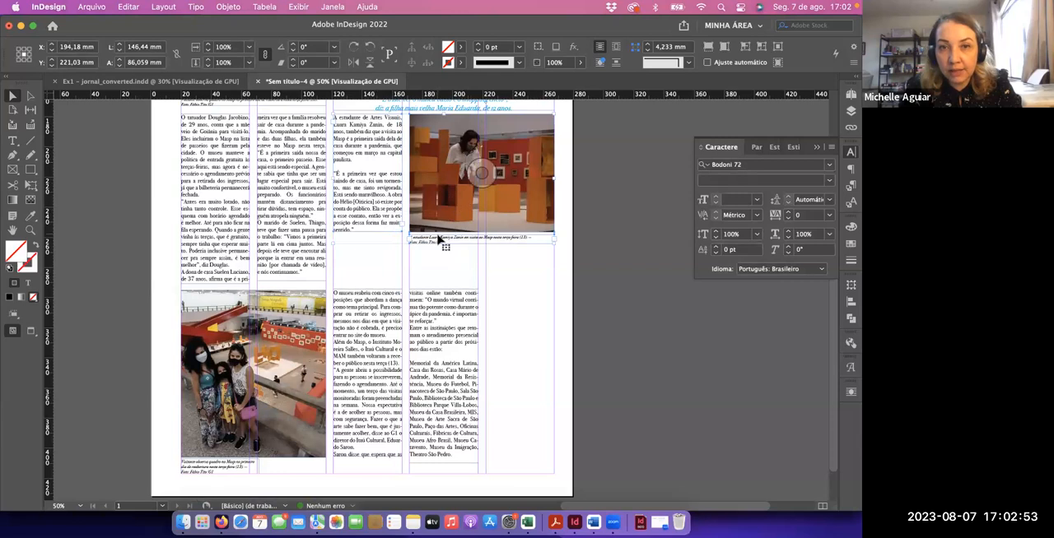
pyautogui.hotkey('shift', 'Down')
pyautogui.hotkey('shift', 'Down')
pyautogui.hotkey('shift', 'Down')
pyautogui.hotkey('shift', 'Down')
pyautogui.hotkey('shift', 'Down')
pyautogui.hotkey('shift', 'Down')
pyautogui.hotkey('shift', 'Down')
pyautogui.hotkey('shift', 'Down')
pyautogui.hotkey('shift', 'Down')
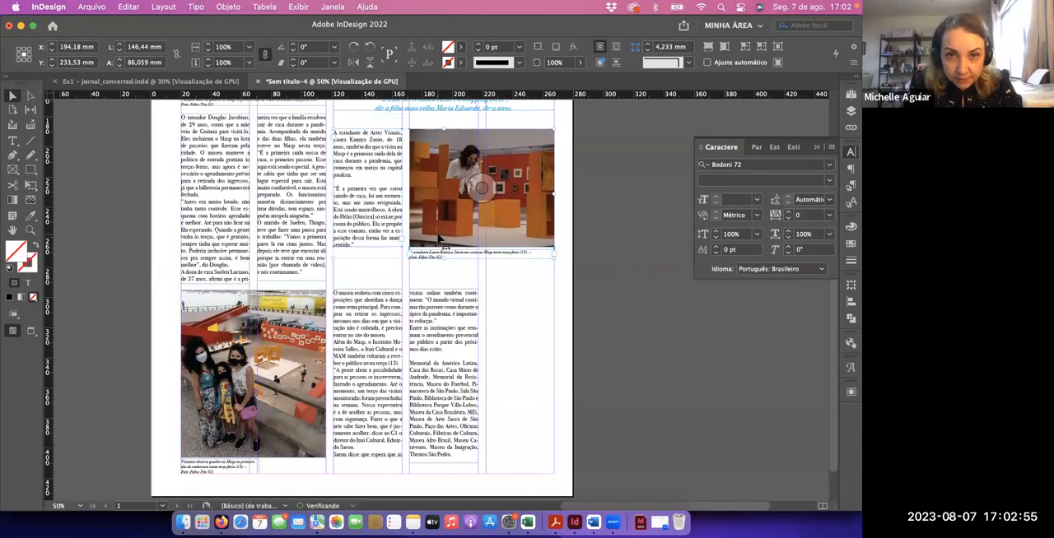
pyautogui.hotkey('shift', 'Down')
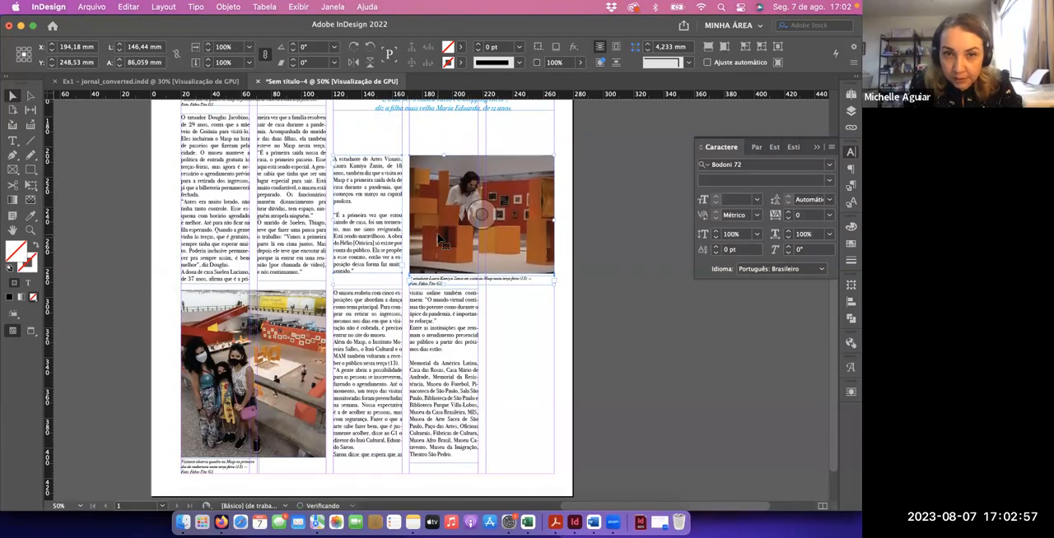
pyautogui.hotkey('shift', 'Up')
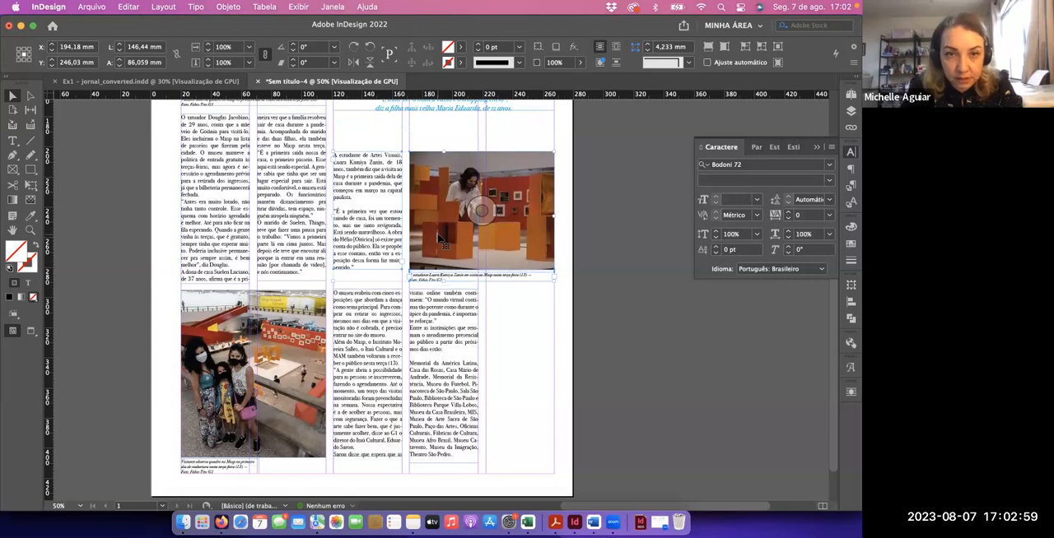
pyautogui.click(600, 299)
# Extend the pull quote frame down to about 33 mm high and set its text size to 21 pt
pyautogui.scroll(5, 588, 298)
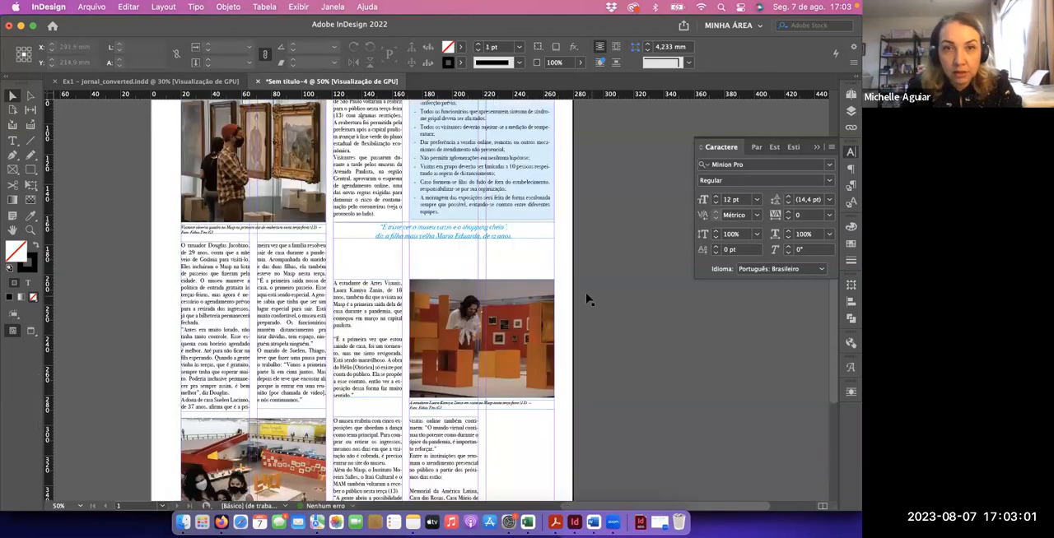
pyautogui.click(445, 235)
pyautogui.moveTo(446, 239); pyautogui.dragTo(442, 271)
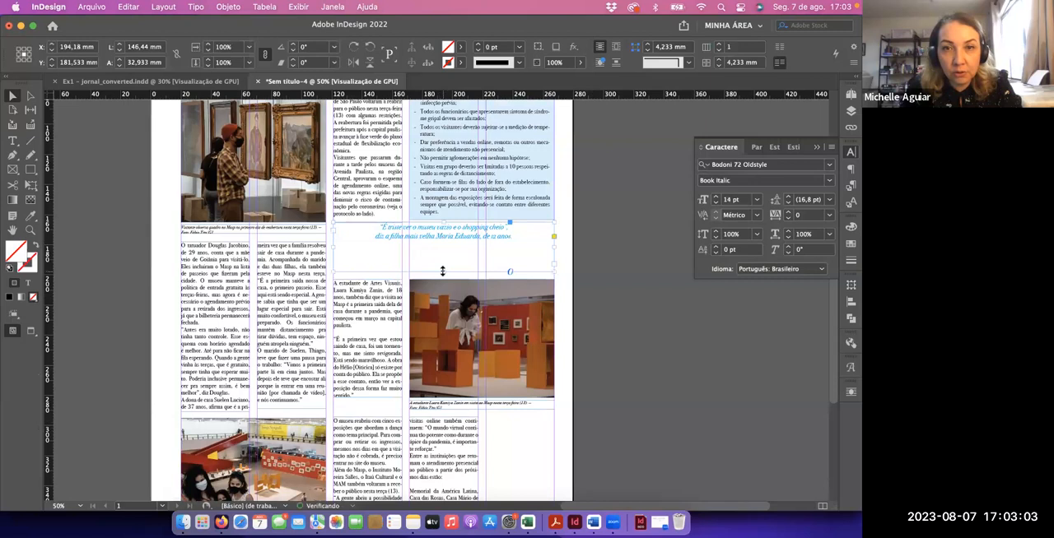
pyautogui.click(715, 199)
pyautogui.click(715, 199)
pyautogui.click(716, 200)
pyautogui.click(715, 200)
pyautogui.click(716, 200)
pyautogui.click(716, 199)
pyautogui.click(716, 199)
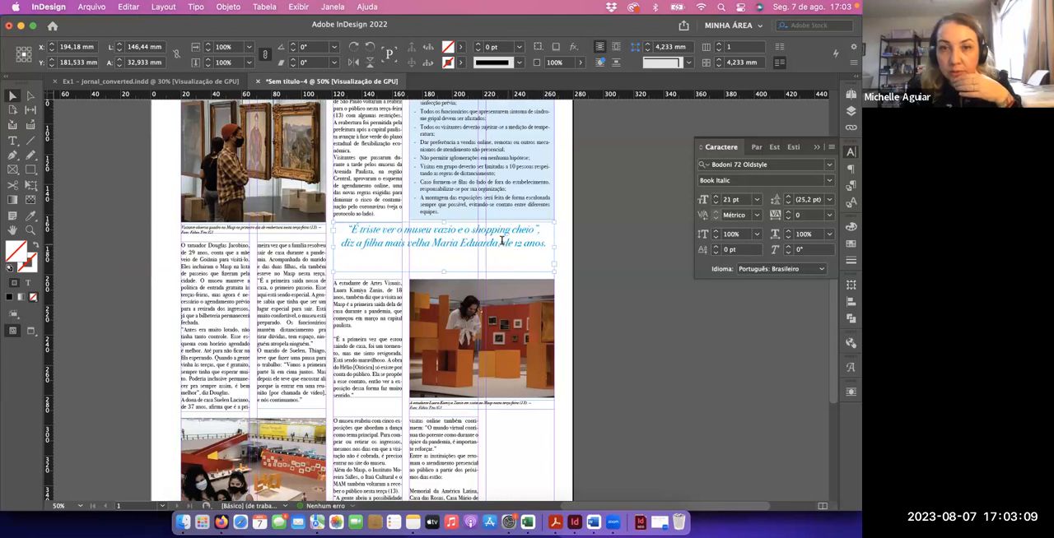
# Insert a line break before "de 12 anos." in the pull quote and fit its frame to the text
pyautogui.doubleClick(501, 241)
pyautogui.hotkey('shift', 'Return')
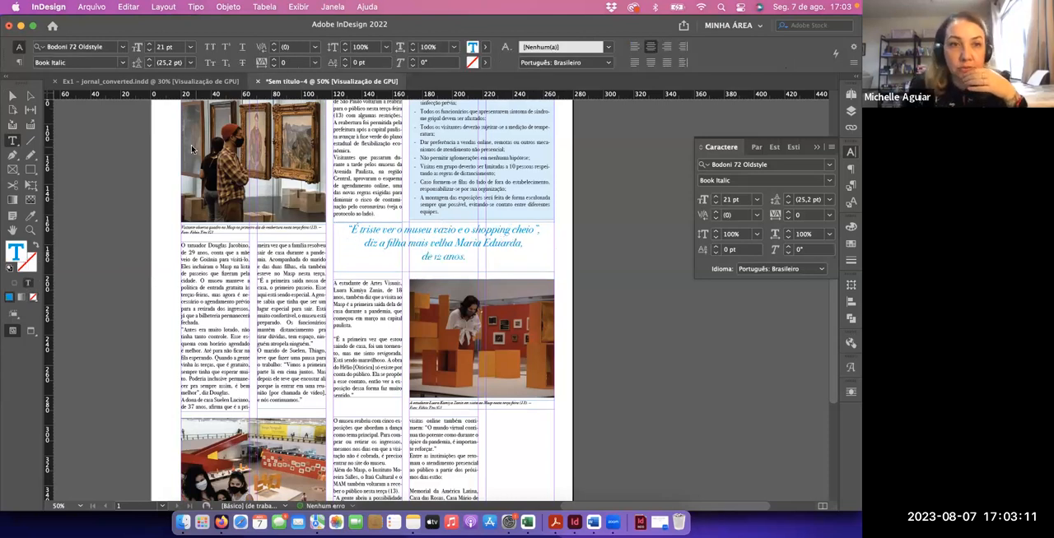
pyautogui.click(9, 97)
pyautogui.press('super+alt+c')
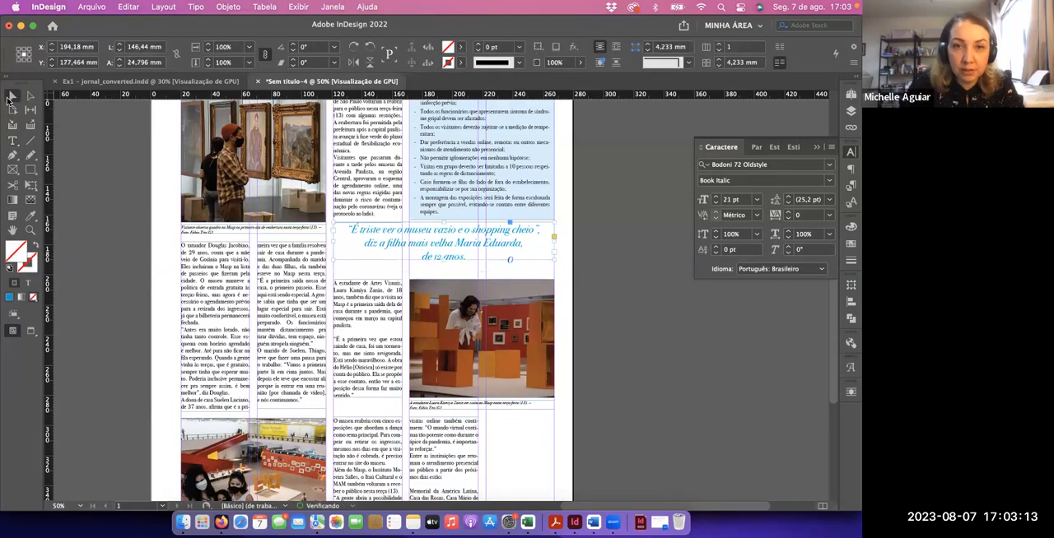
# Nudge the pull quote frame down to Y 182,714 mm, centring it between the rules box and the gallery photo
pyautogui.hotkey('shift', 'Down')
pyautogui.hotkey('shift', 'Down')
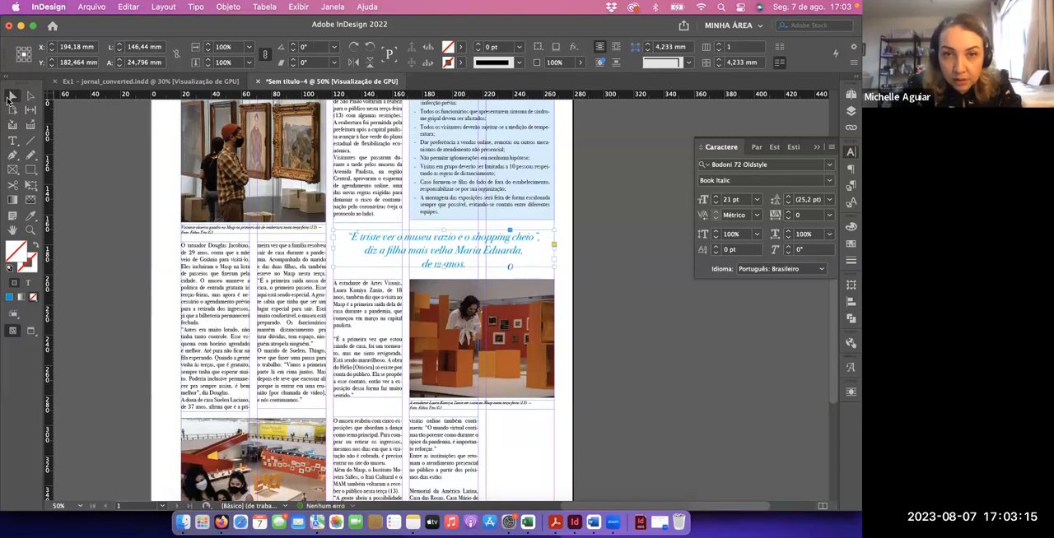
pyautogui.press('Down')
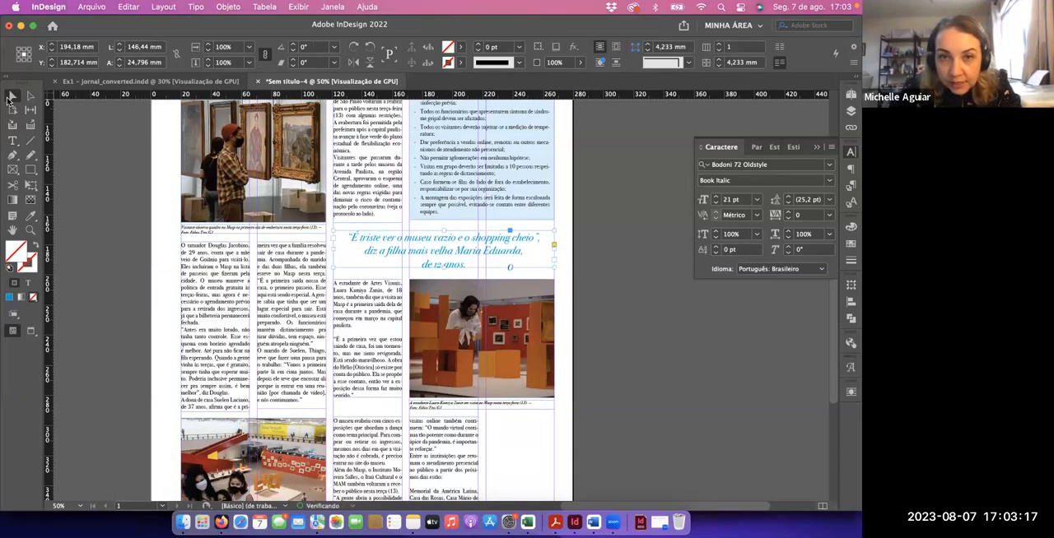
pyautogui.click(619, 266)
pyautogui.press('d')
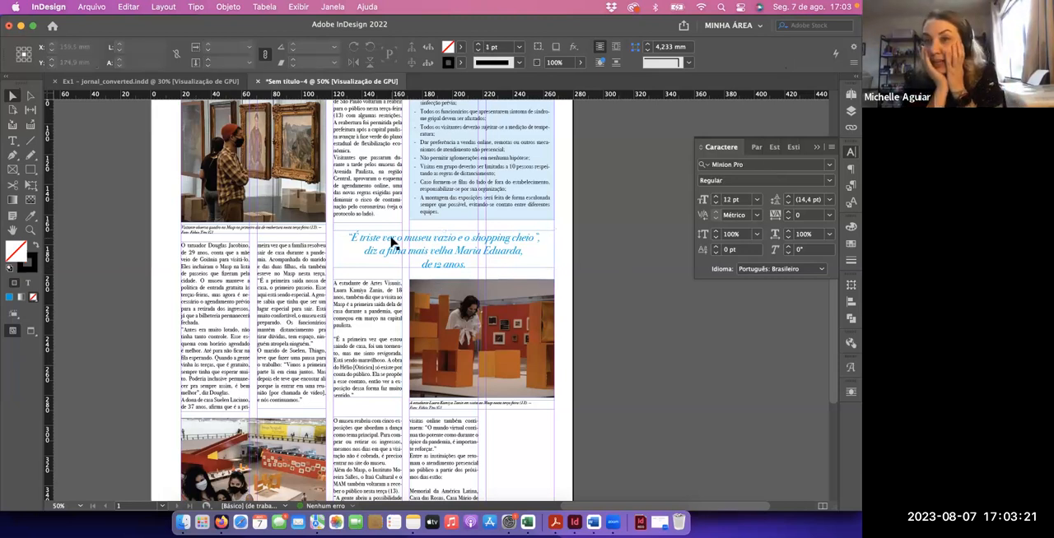
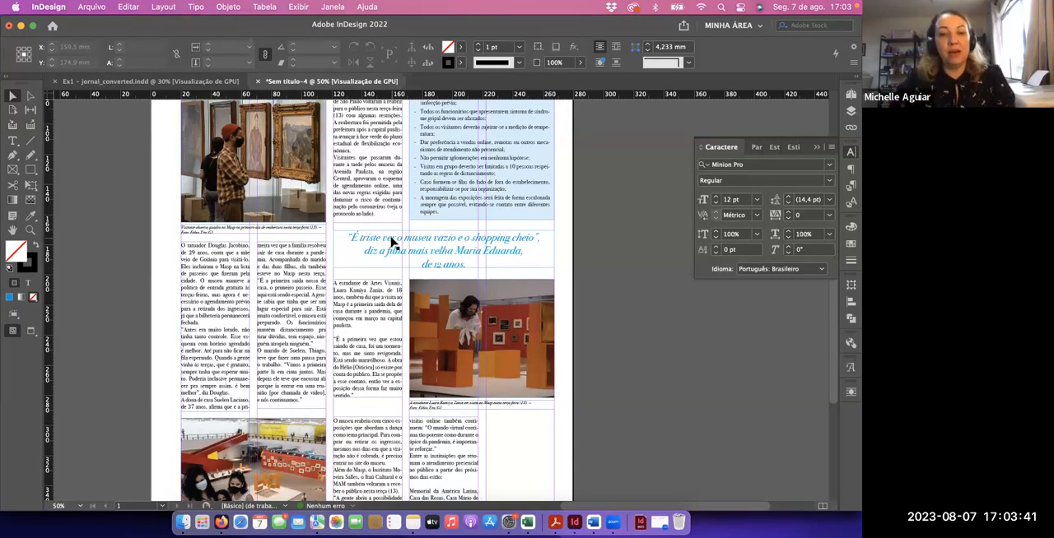
# Review the whole page with and without guides, then inspect the body text, pull quote and lower photos at closer range
pyautogui.press('super+0')
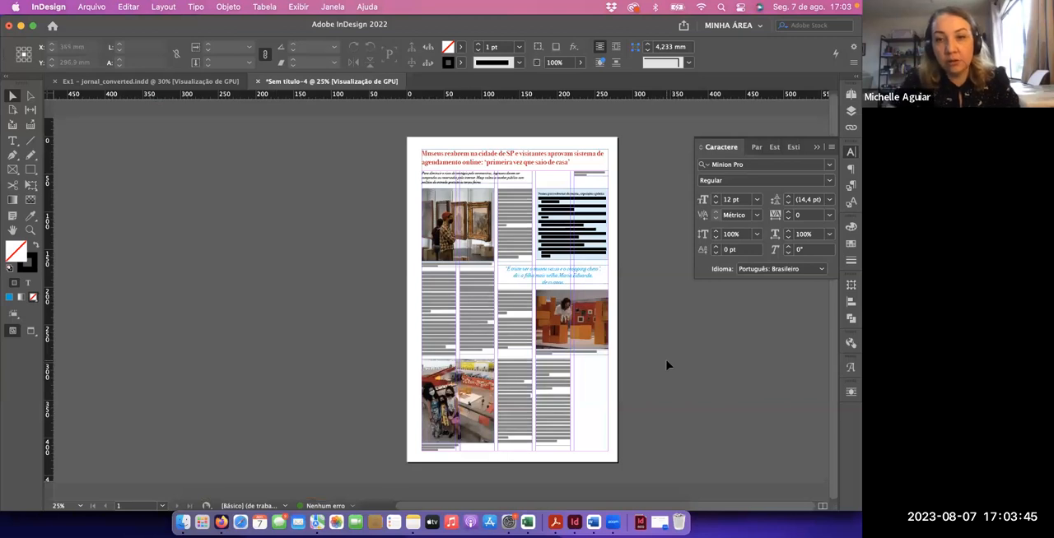
pyautogui.press('super+0')
pyautogui.press('w')
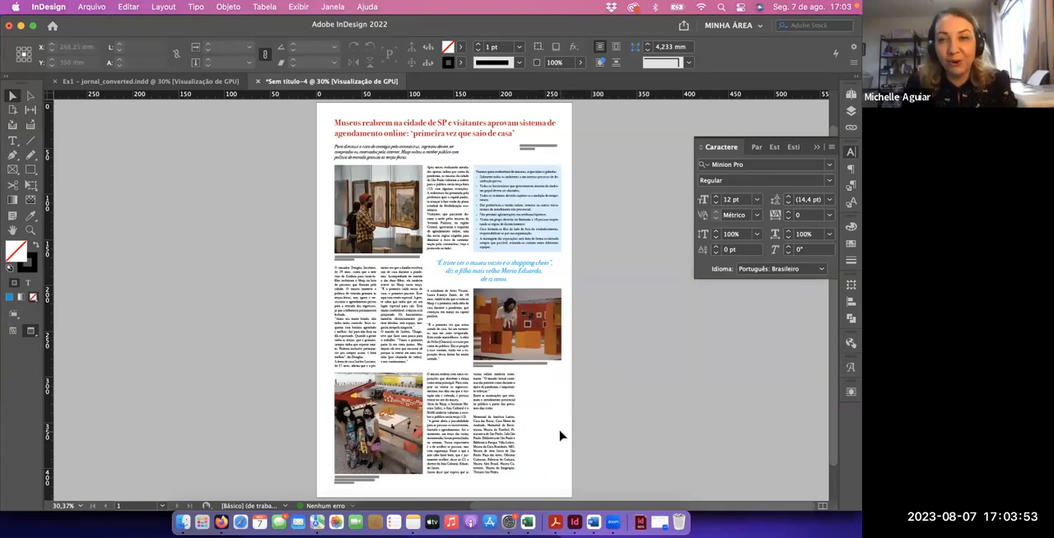
pyautogui.press('w')
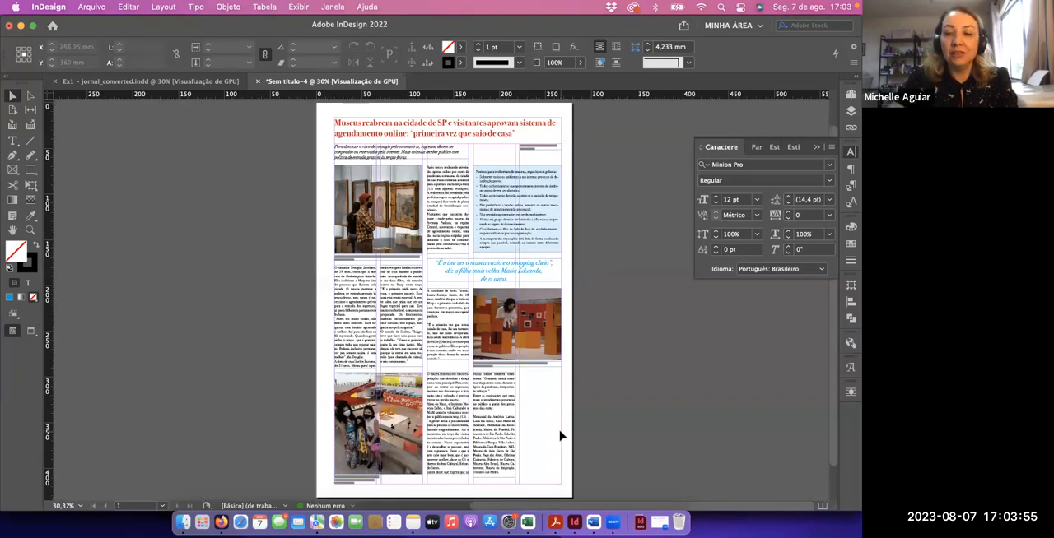
pyautogui.press('super+1')
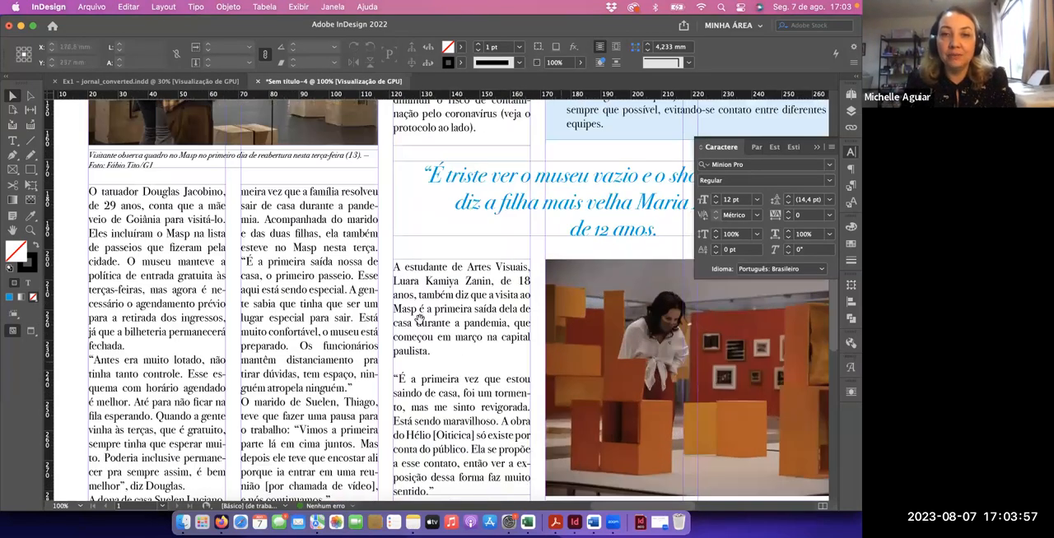
pyautogui.hscroll(5, 420, 320)
pyautogui.scroll(-10, 420, 320)
pyautogui.press('super+5')
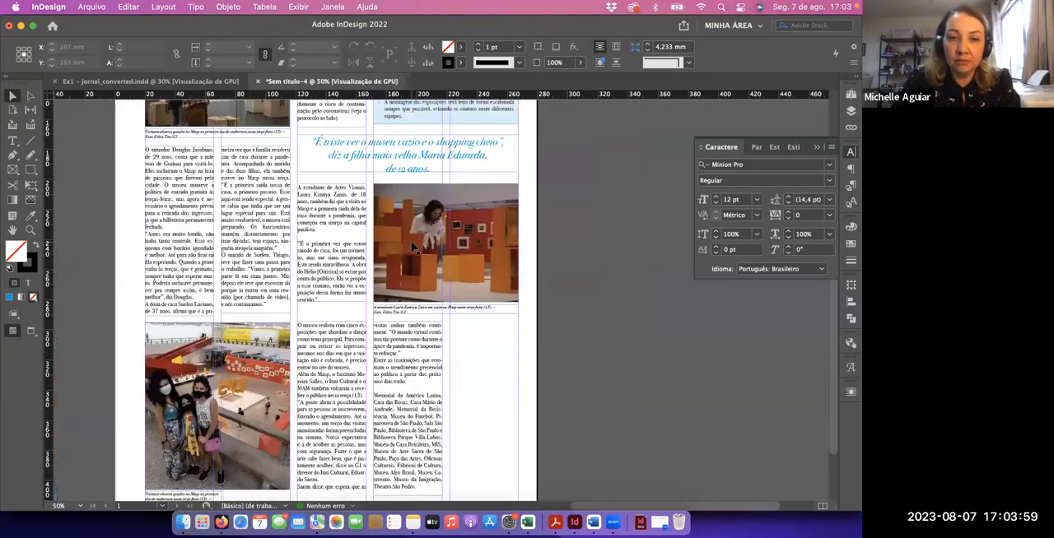
pyautogui.scroll(-4, 485, 284)
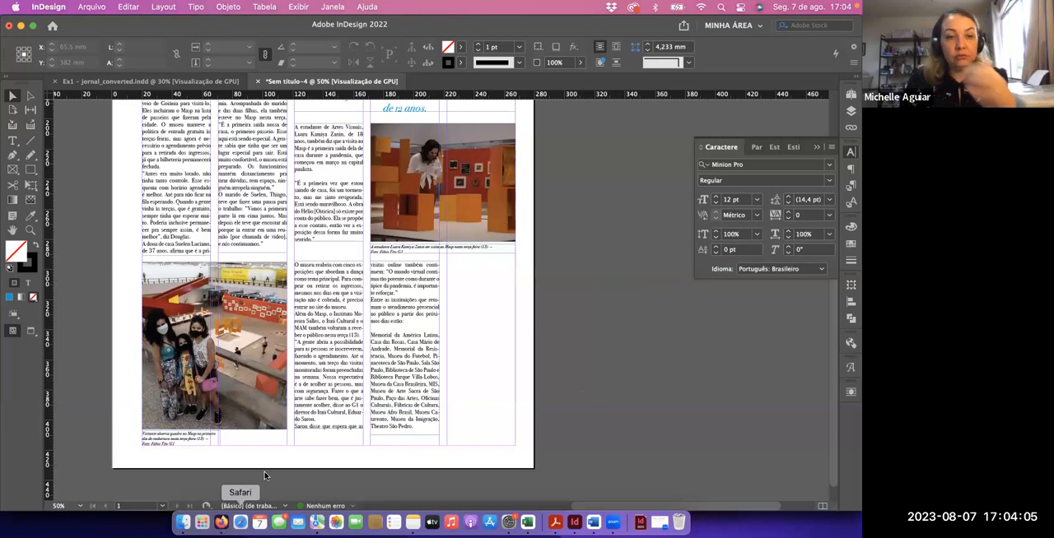
# Switch to Firefox, copy the image Ex1_foto 4.jpg from the course content page, and paste it into the InDesign page
pyautogui.press('super+Tab')
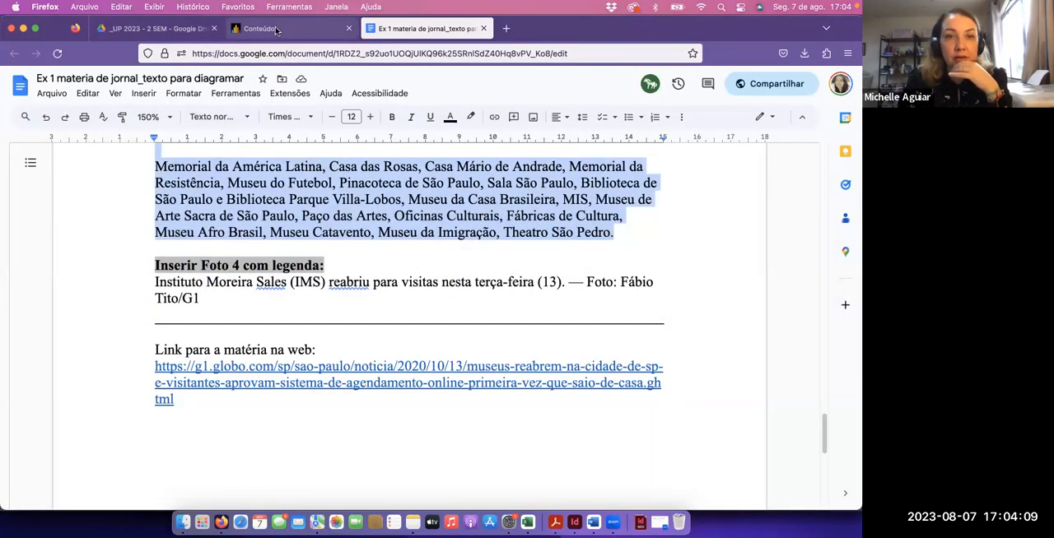
pyautogui.click(276, 31)
pyautogui.click(279, 269)
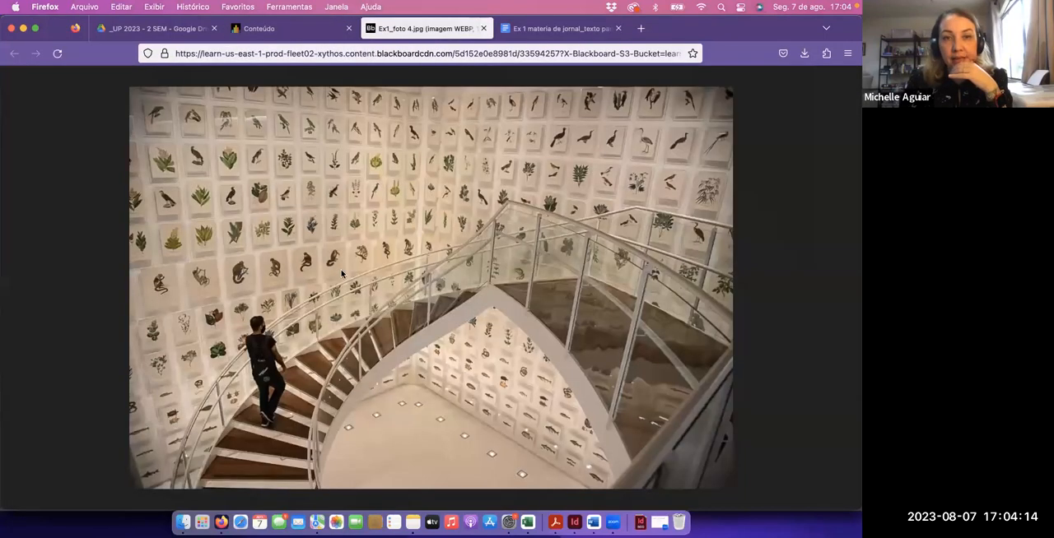
pyautogui.rightClick(341, 273)
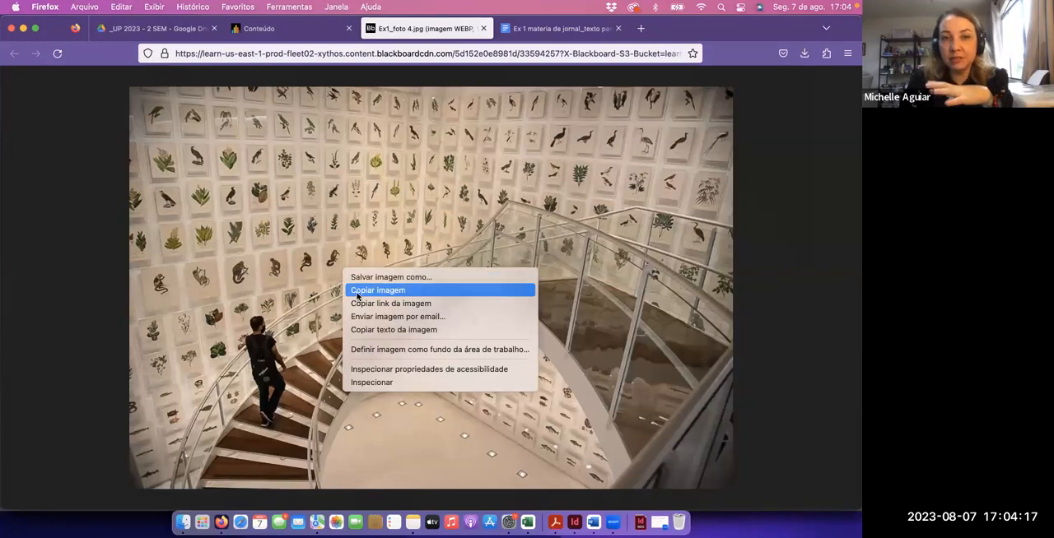
pyautogui.click(356, 290)
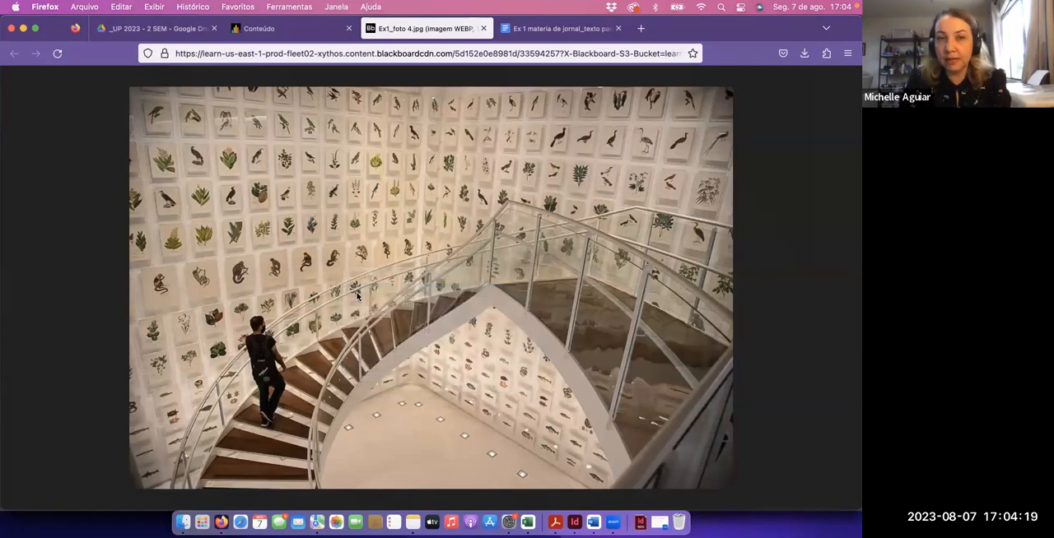
pyautogui.press('super+Tab')
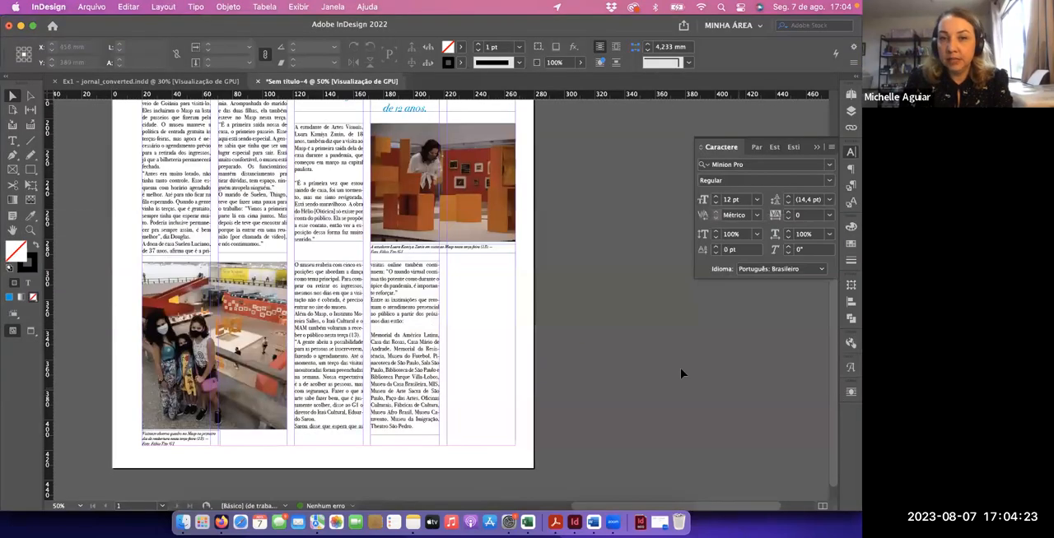
pyautogui.press('super+v')
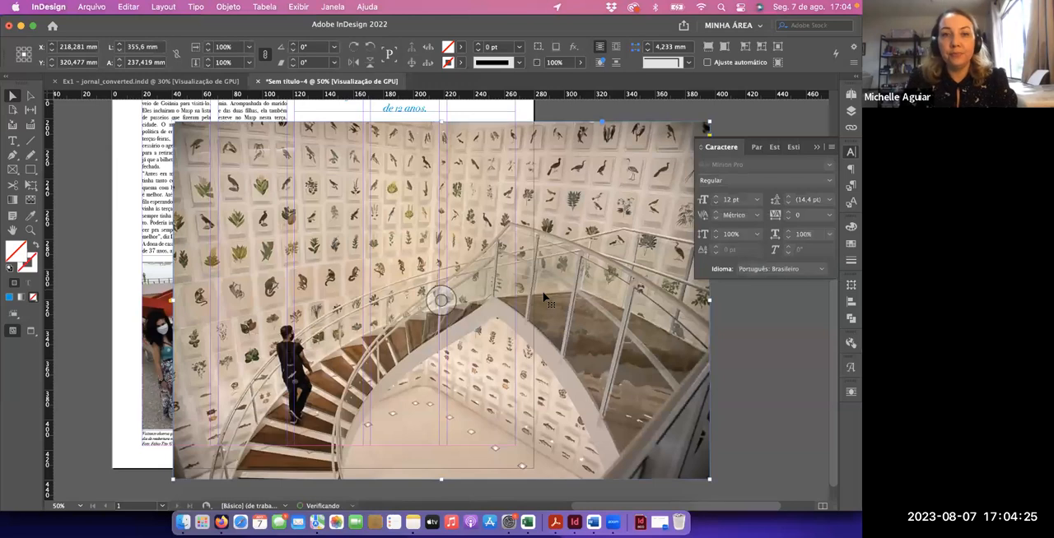
# Scale the staircase photo down proportionally to about 167 × 112 mm and align it with the fifth column beside the lower text frames
pyautogui.click(31, 186)
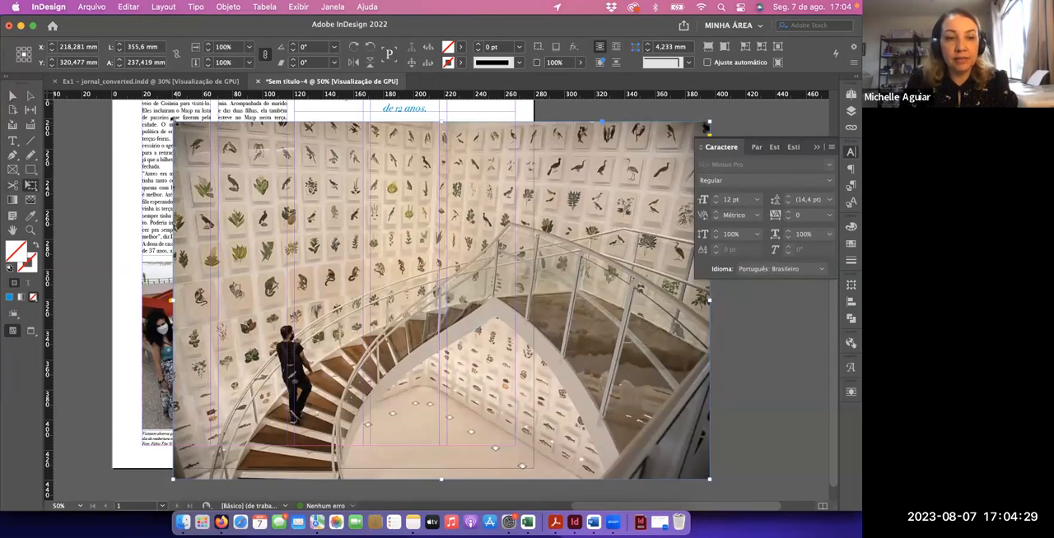
pyautogui.moveTo(172, 121); pyautogui.dragTo(363, 249)
pyautogui.moveTo(448, 365); pyautogui.dragTo(537, 312)
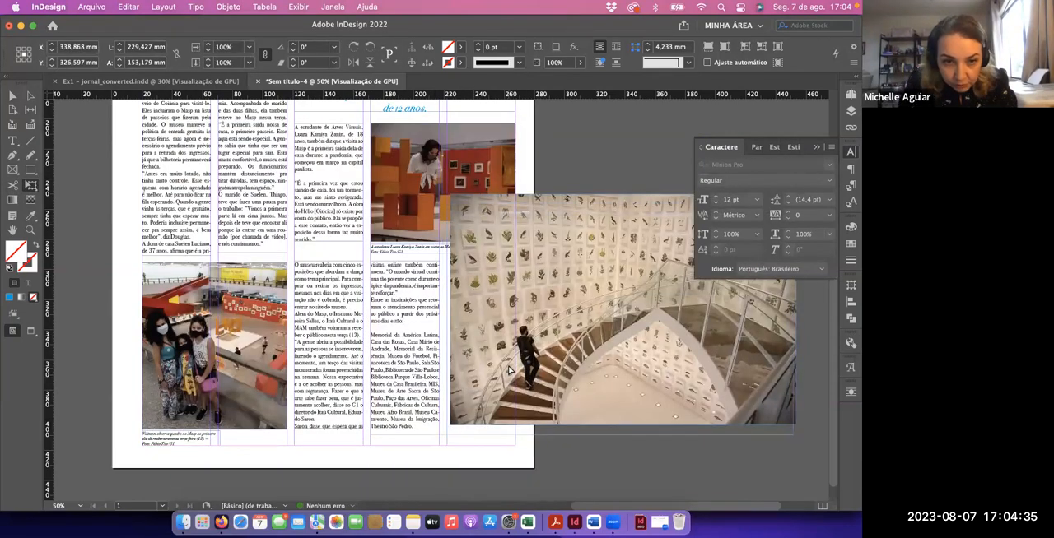
pyautogui.moveTo(509, 370); pyautogui.dragTo(505, 374)
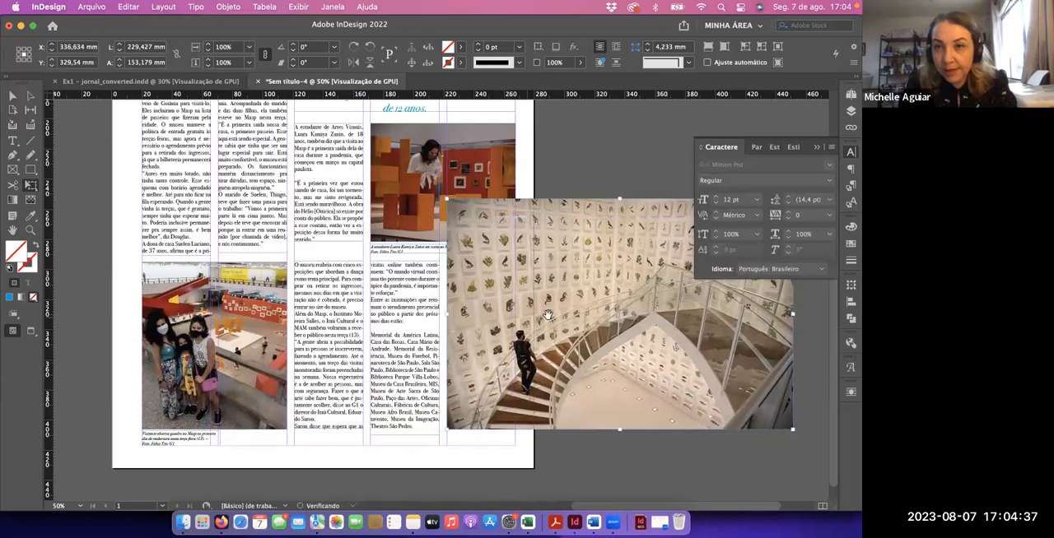
pyautogui.hscroll(5, 548, 315)
pyautogui.moveTo(667, 224); pyautogui.dragTo(582, 304)
# Crop the staircase photo's frame from its right side to the width of the fifth column, ending at the page margin
pyautogui.press('v')
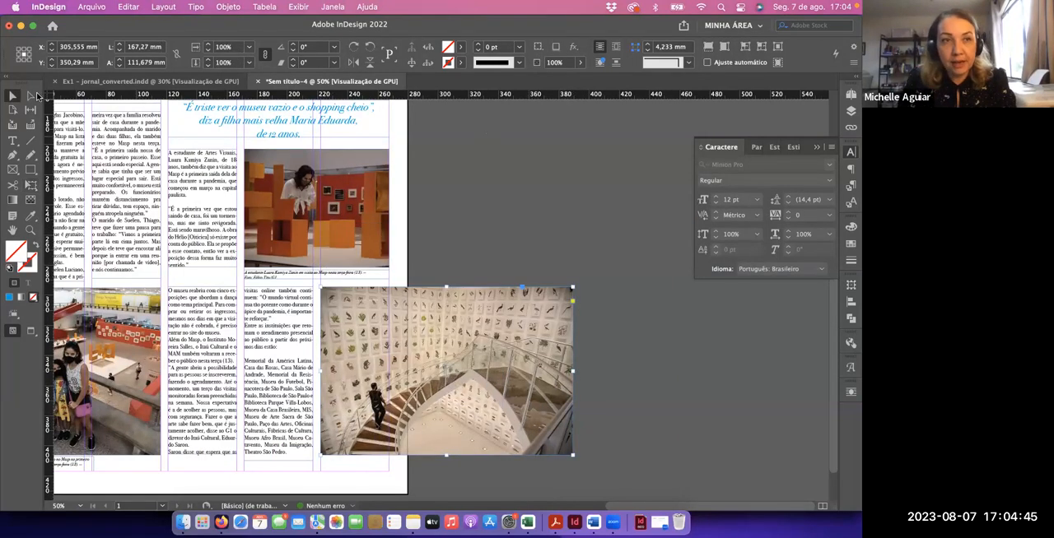
pyautogui.click(605, 368)
pyautogui.click(558, 371)
pyautogui.moveTo(558, 370); pyautogui.dragTo(389, 361)
pyautogui.click(448, 356)
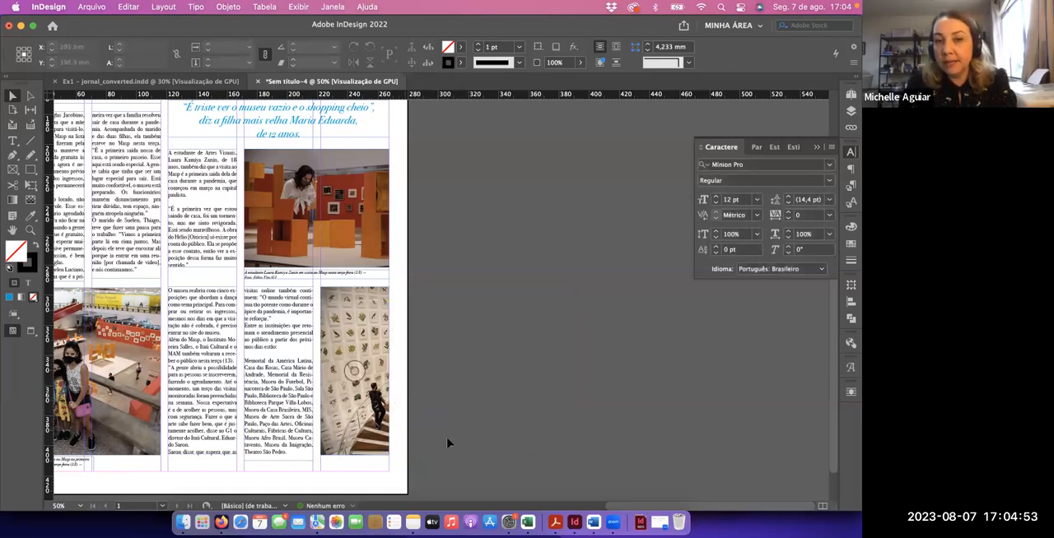
# Shift the staircase image about 17.5 mm left inside its frame so the man on the stairs sits near the middle
pyautogui.click(365, 329)
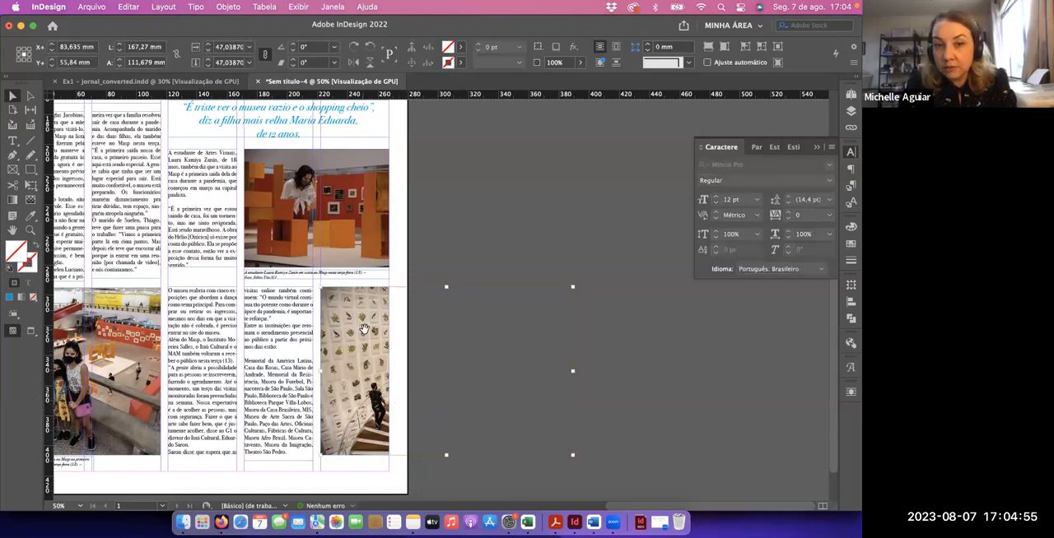
pyautogui.hotkey('shift', 'Left')
pyautogui.hotkey('shift', 'Left')
pyautogui.hotkey('shift', 'Left')
pyautogui.hotkey('shift', 'Left')
pyautogui.hotkey('shift', 'Left')
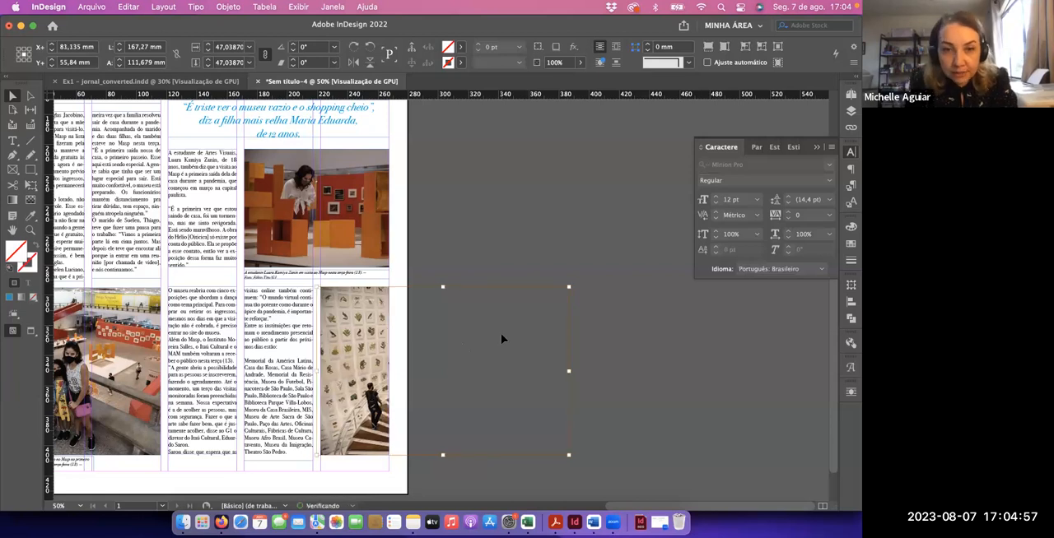
pyautogui.hotkey('shift', 'Left')
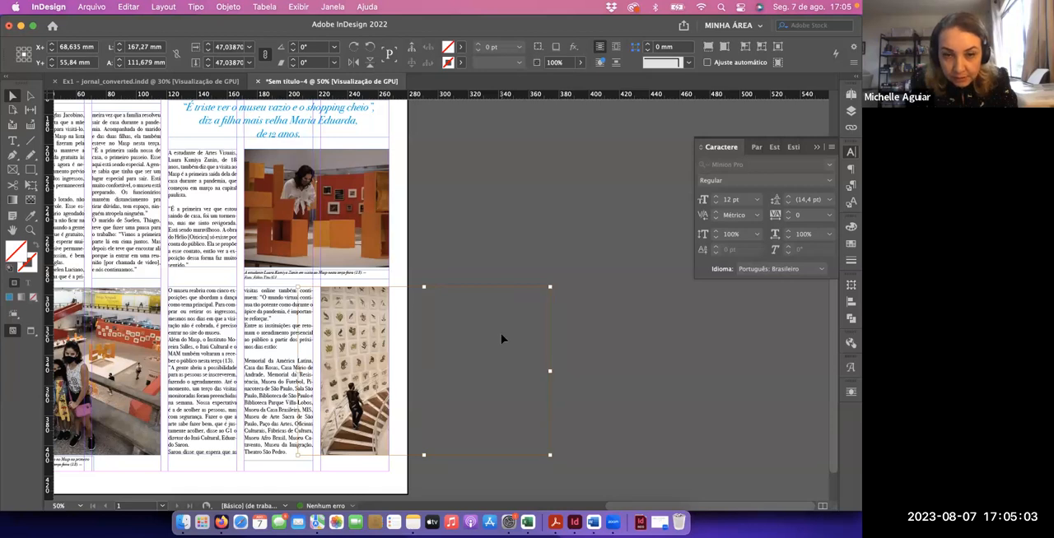
pyautogui.press('Left')
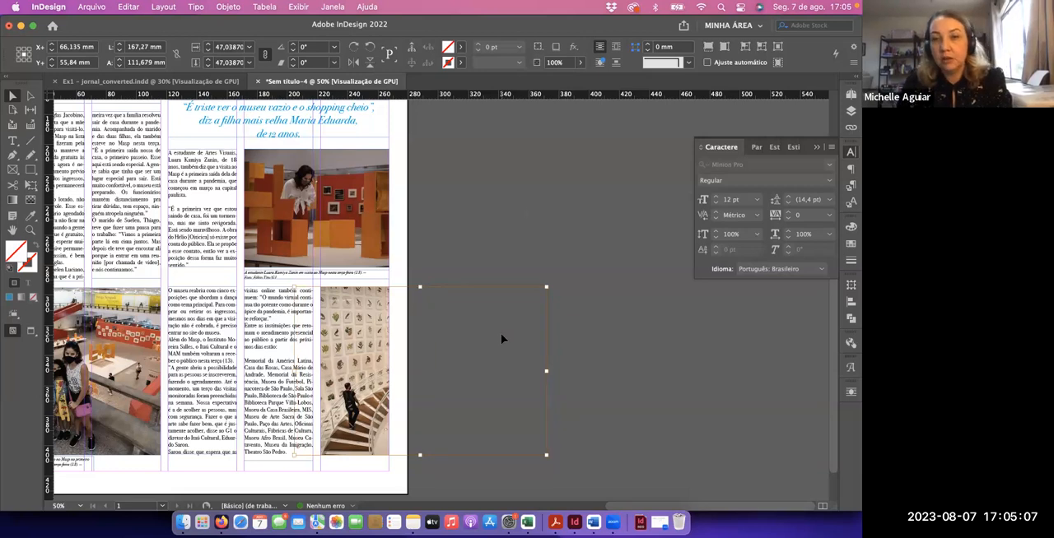
pyautogui.click(524, 204)
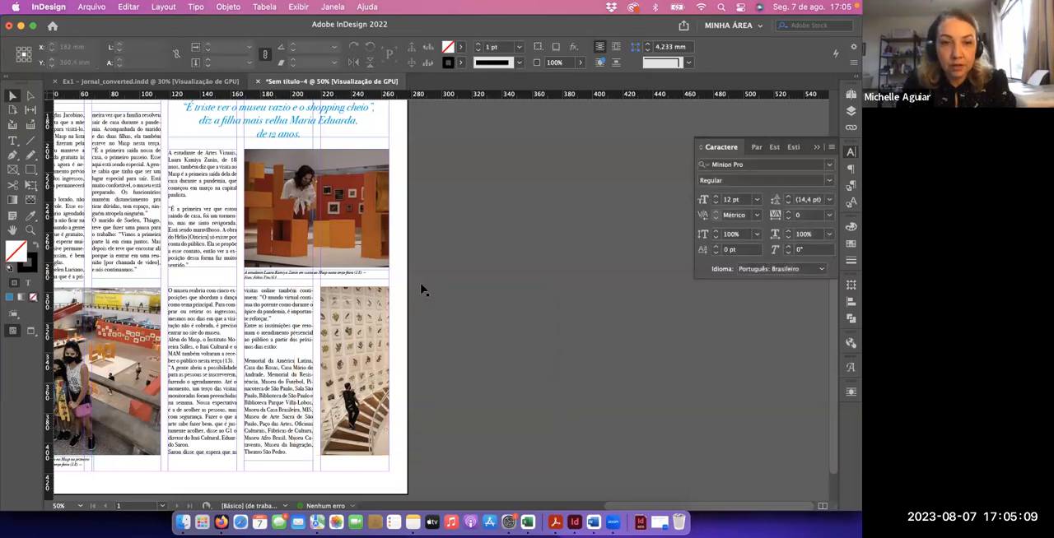
# Duplicate the family photo's caption frame directly beneath the staircase photo, aligned with the fifth column's left edge
pyautogui.hscroll(-5, 330, 346)
pyautogui.scroll(-2, 329, 346)
pyautogui.click(210, 417)
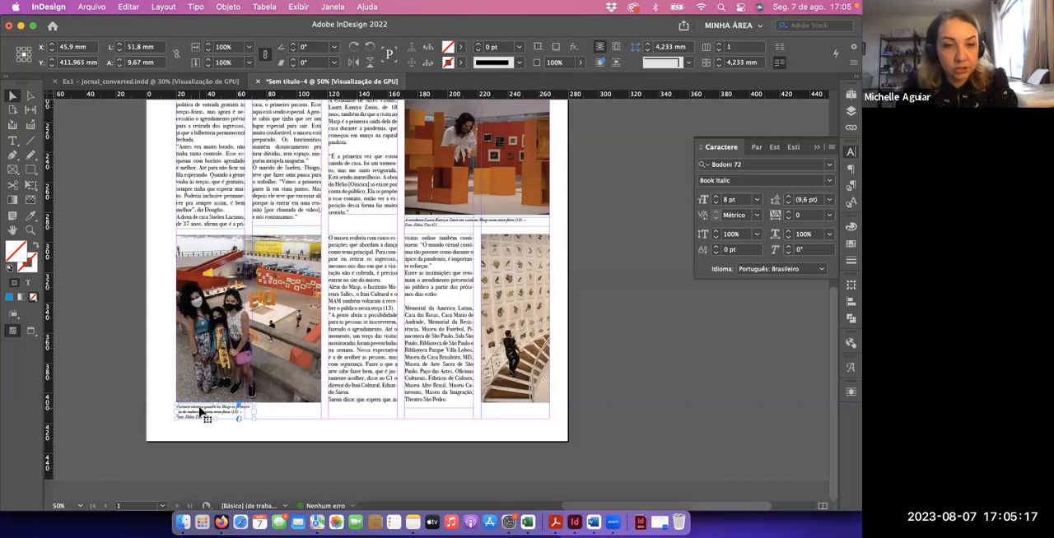
pyautogui.moveTo(200, 411); pyautogui.dragTo(508, 417)
pyautogui.press('super+equal')
pyautogui.press('super+equal')
pyautogui.press('super+equal')
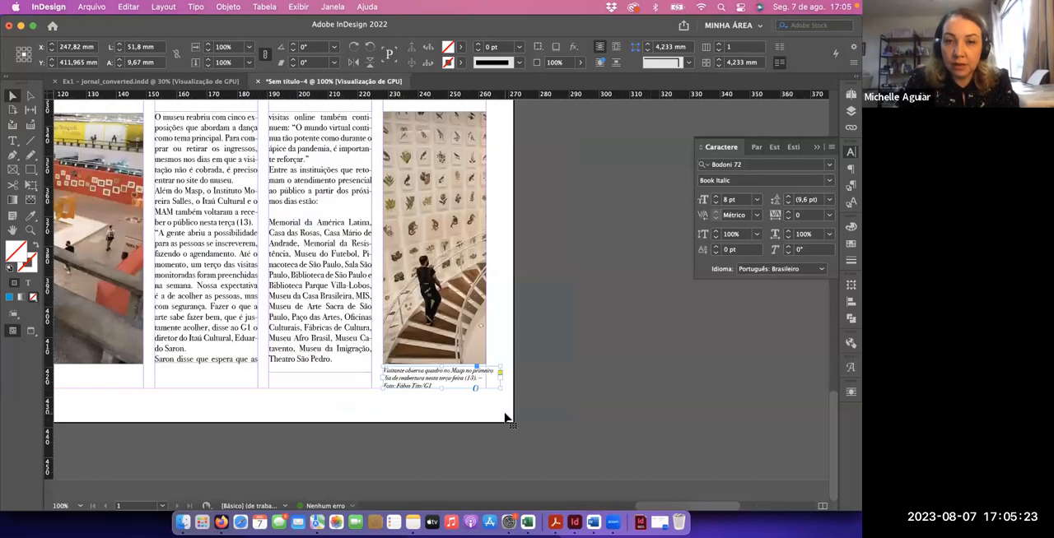
# Switch to Firefox, close the photo 4 image page, and copy the photo 4 caption from the Google Docs article text
pyautogui.press('super+Tab')
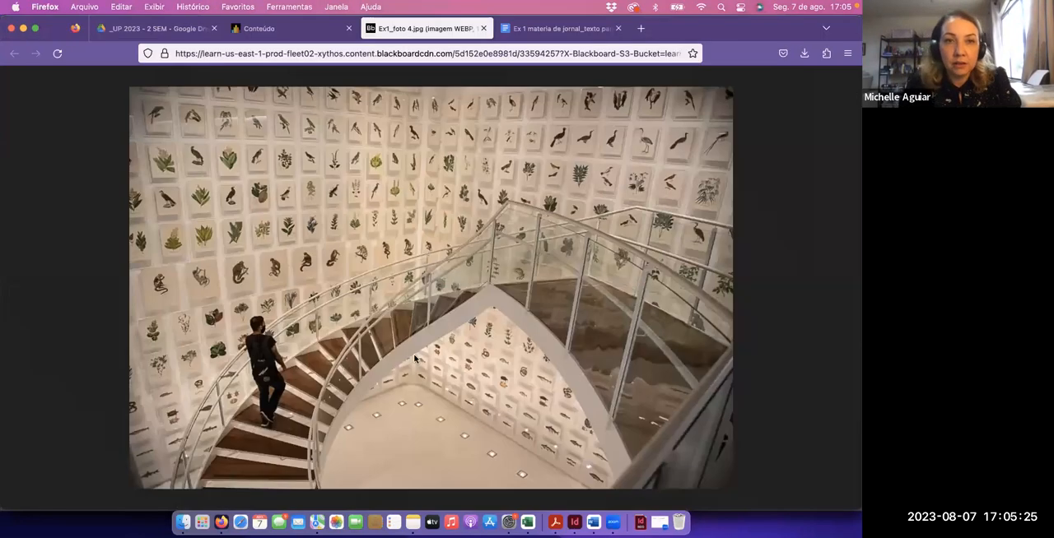
pyautogui.click(483, 29)
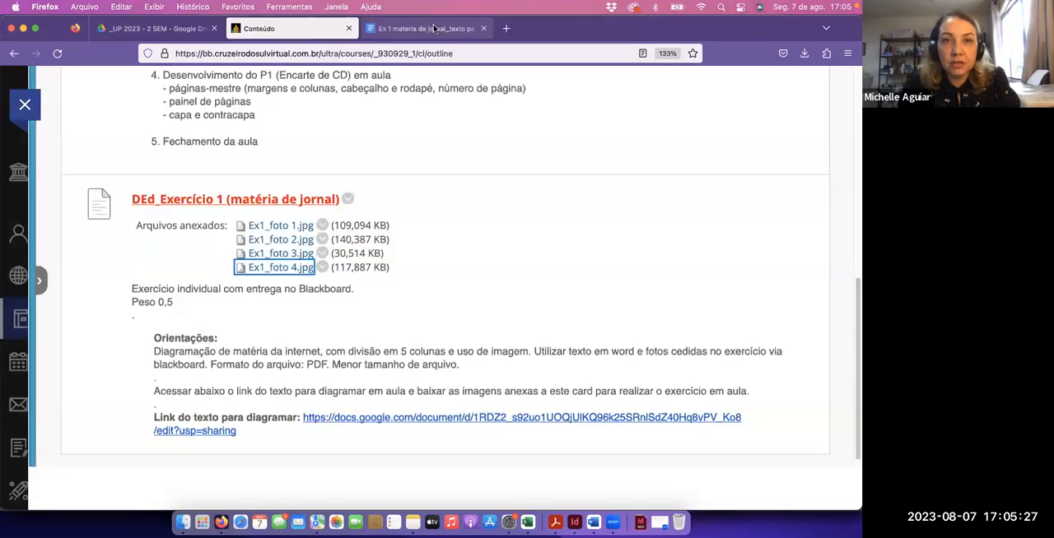
pyautogui.hotkey('ctrl', 'Tab')
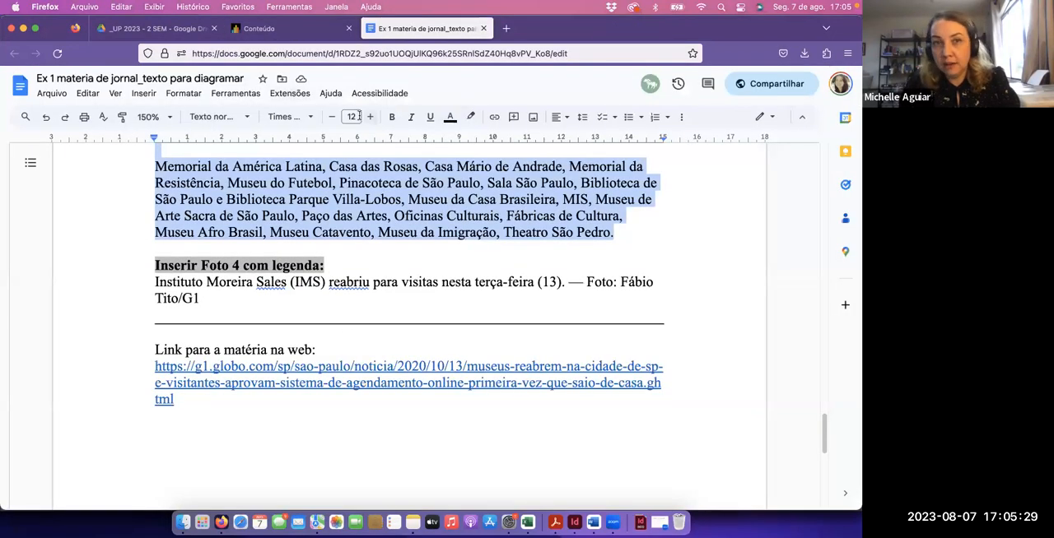
pyautogui.moveTo(201, 298); pyautogui.dragTo(152, 284)
pyautogui.press('super+c')
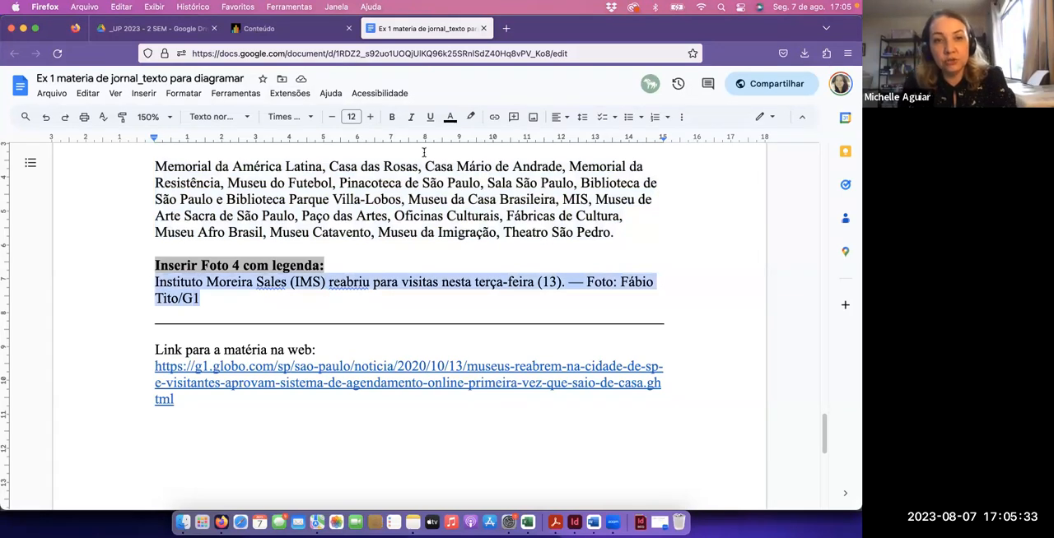
pyautogui.click(311, 31)
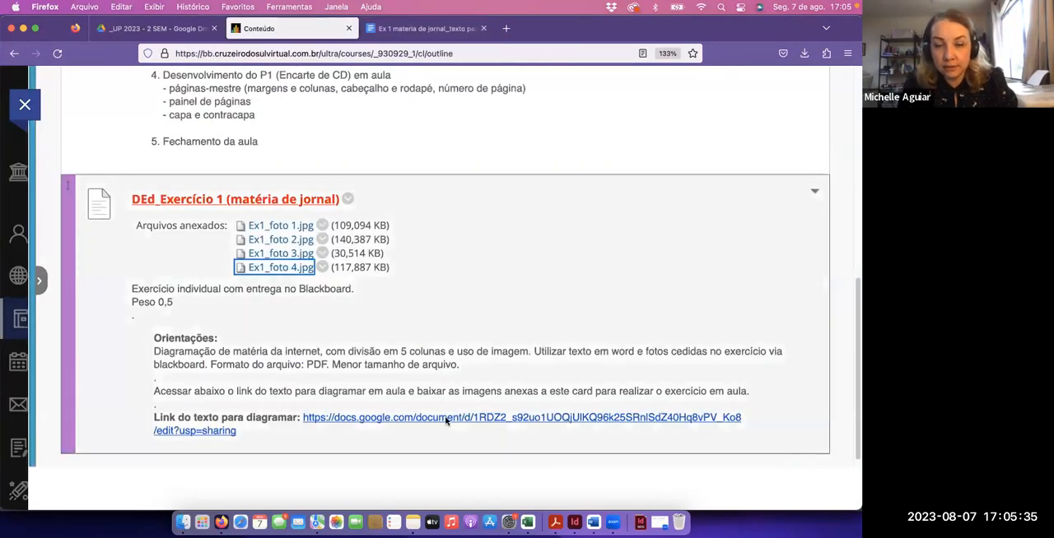
# Back in InDesign, replace the staircase photo's caption text with the copied "Instituto Moreira Sales (IMS) reabriu para visitas nesta terça-feira (13)." caption and its credit
pyautogui.press('super+Tab')
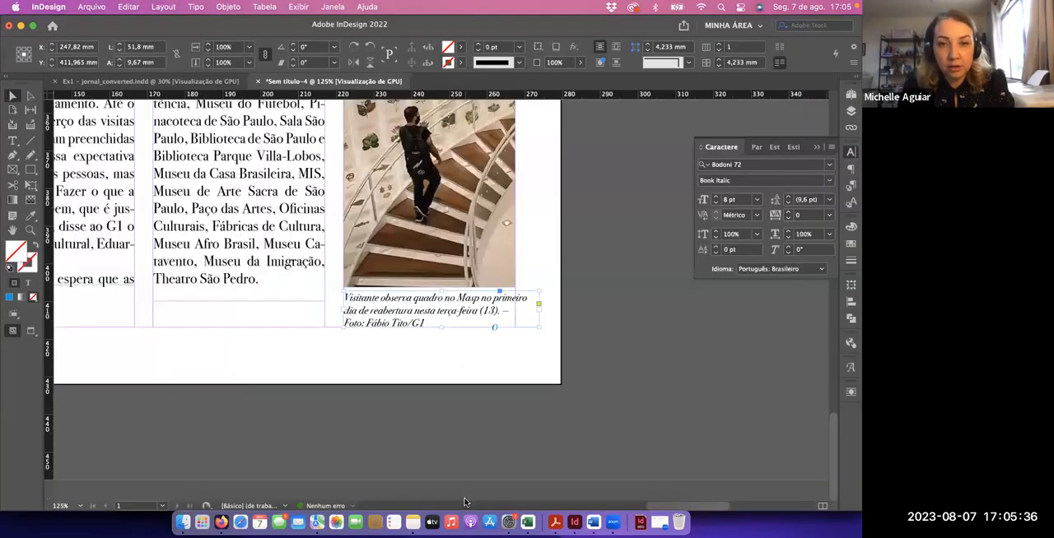
pyautogui.doubleClick(429, 318)
pyautogui.press('super+a')
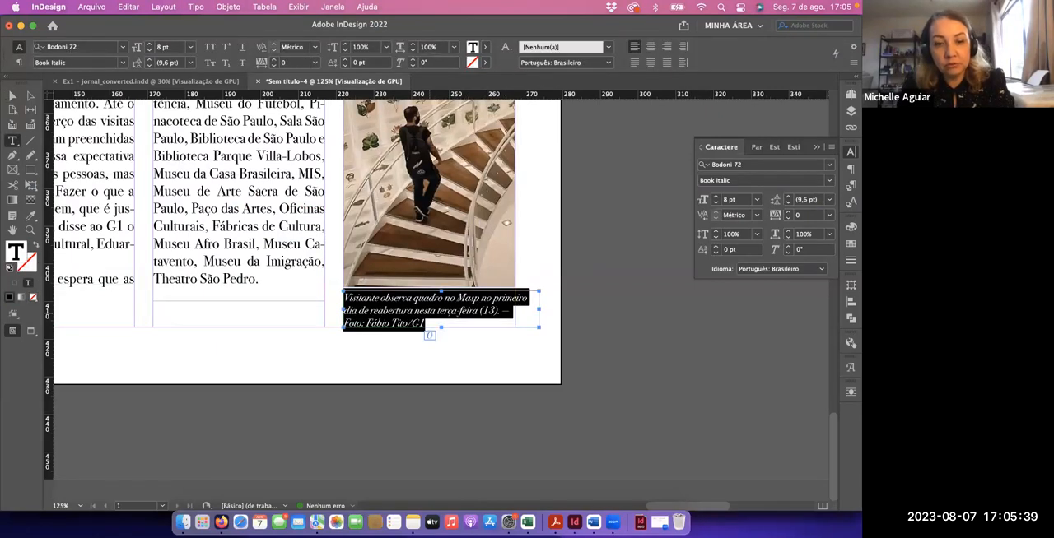
pyautogui.press('super+v')
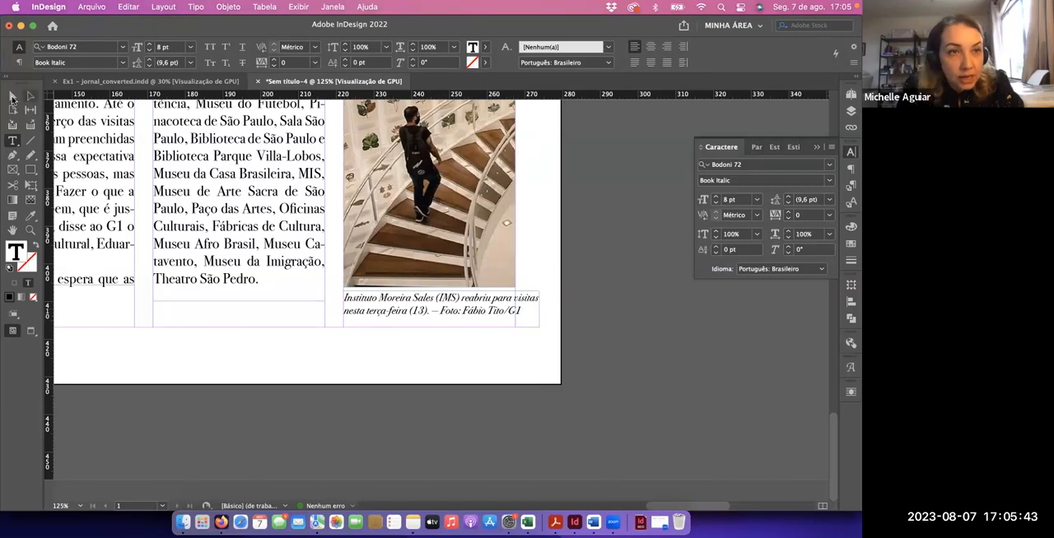
# Narrow the staircase caption frame to 45,48 mm, matching the photo's width, and insert a line break before the "Foto:" credit
pyautogui.press('Escape')
pyautogui.moveTo(540, 308); pyautogui.dragTo(515, 310)
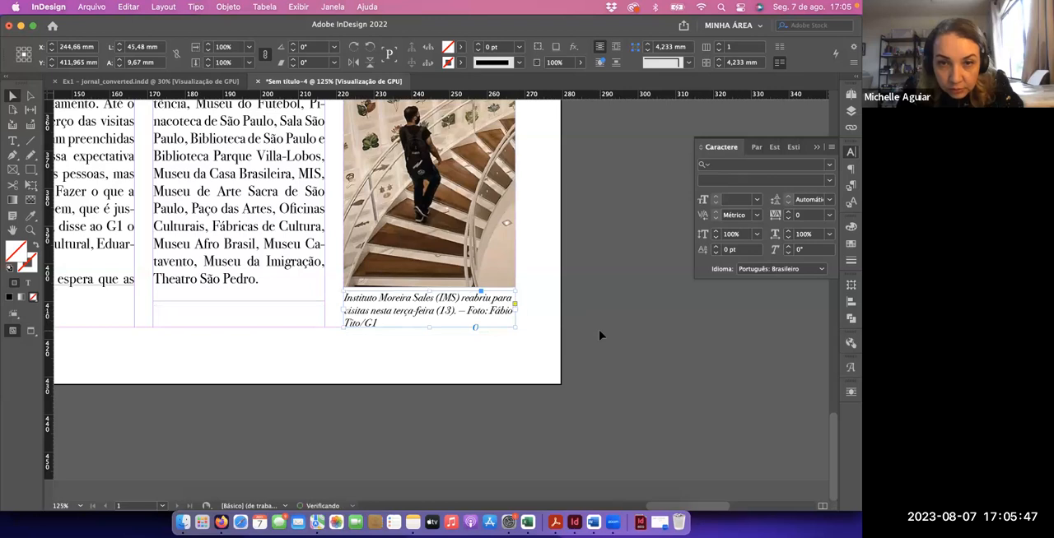
pyautogui.click(598, 329)
pyautogui.doubleClick(467, 314)
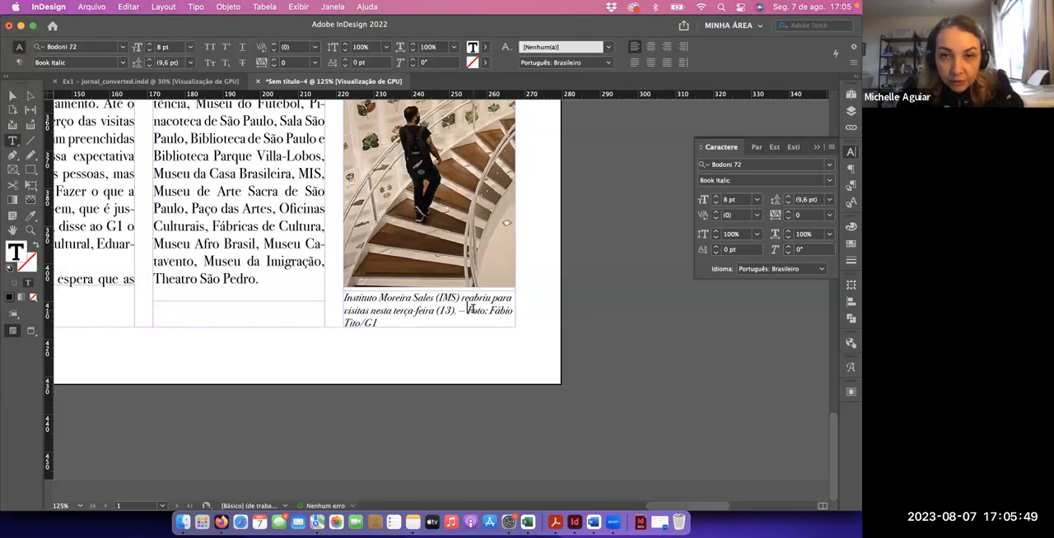
pyautogui.press('Return')
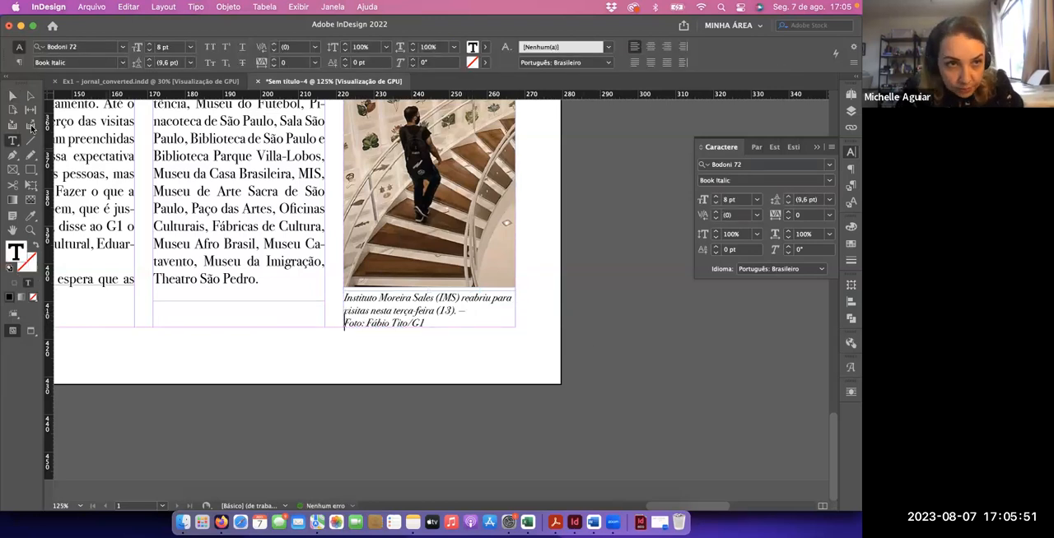
# Deselect the staircase caption and show the whole page in Preview mode, without guides or frame edges
pyautogui.press('Escape')
pyautogui.click(596, 359)
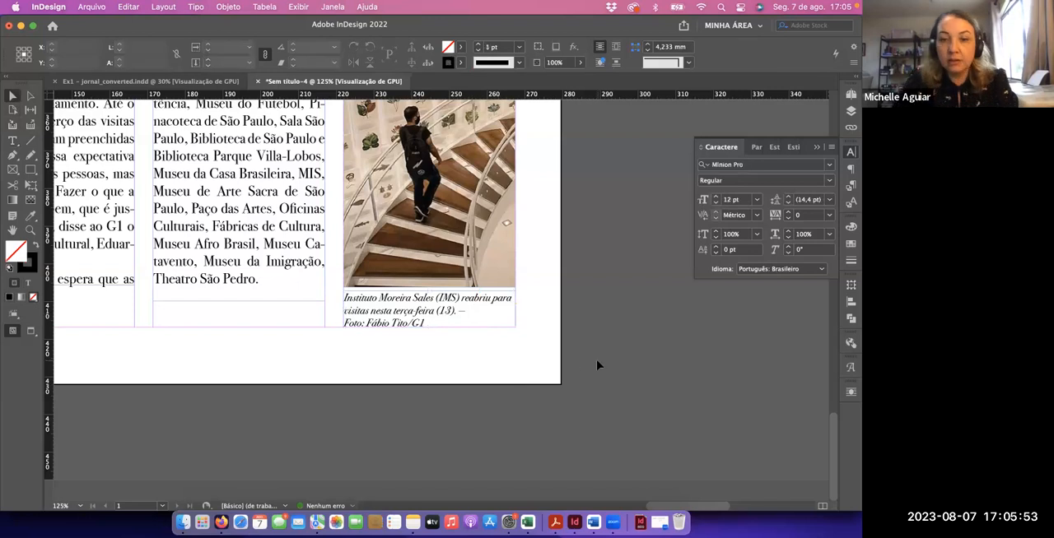
pyautogui.press('super+0')
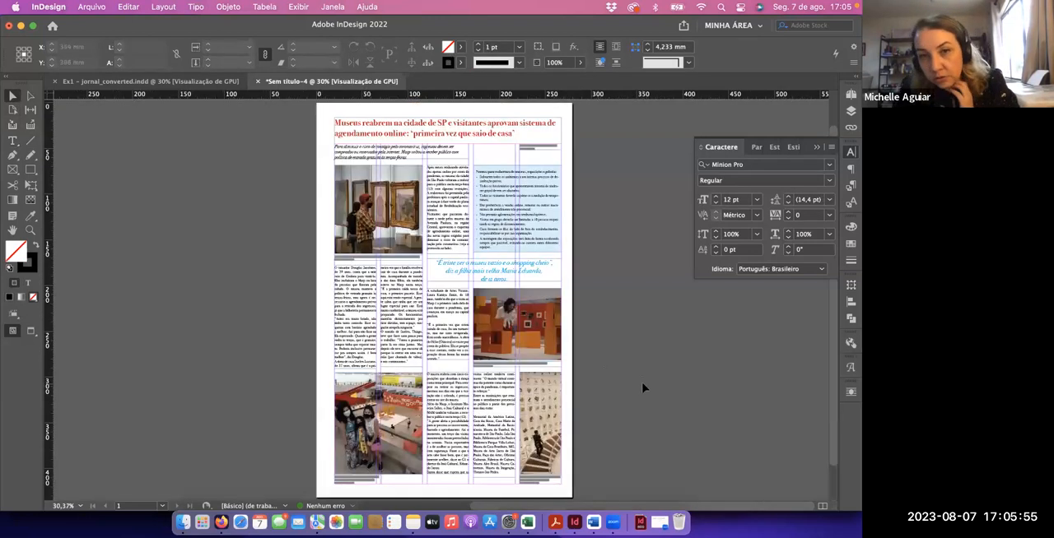
pyautogui.press('w')
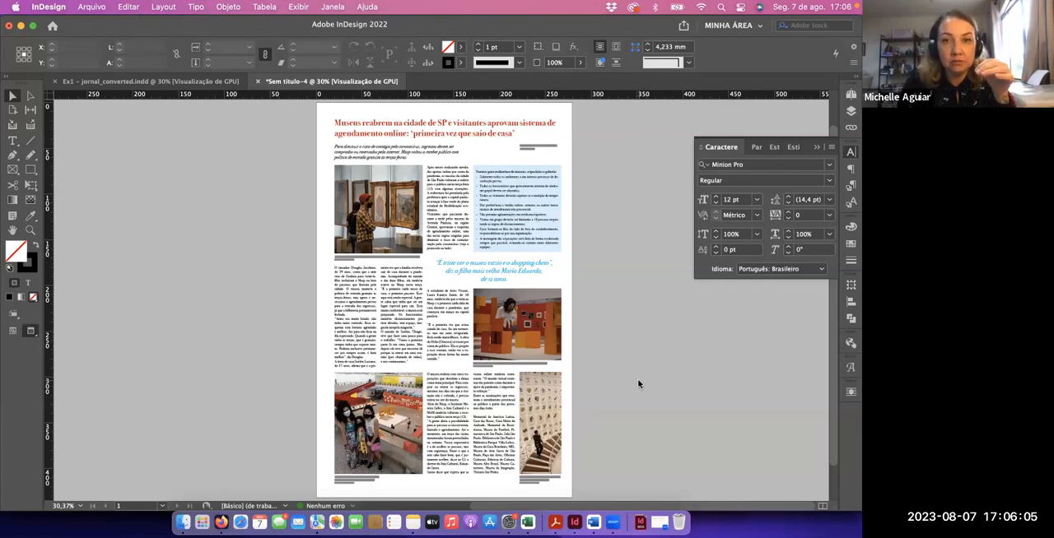
# Save the document as "Ex1 - jornal" in InDesign 2022 document format in the Ex1_testes de aula folder
pyautogui.press('super+s')
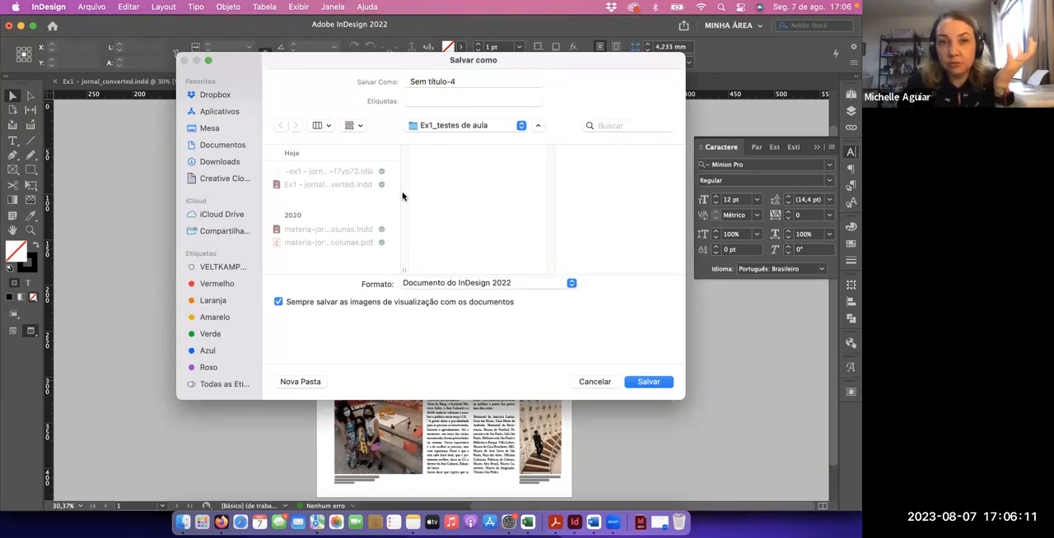
pyautogui.click(324, 189)
pyautogui.moveTo(499, 81); pyautogui.dragTo(452, 81)
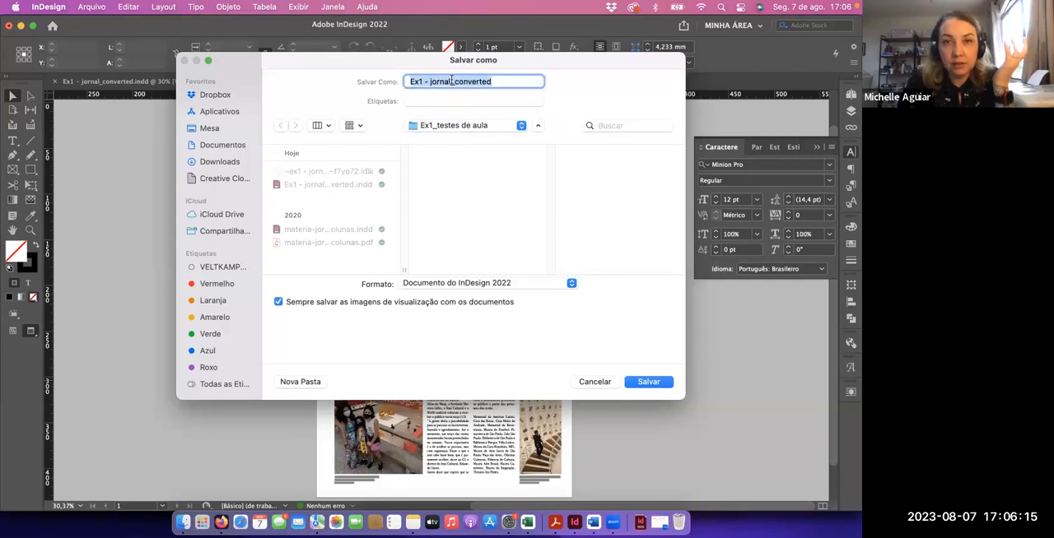
pyautogui.press('BackSpace')
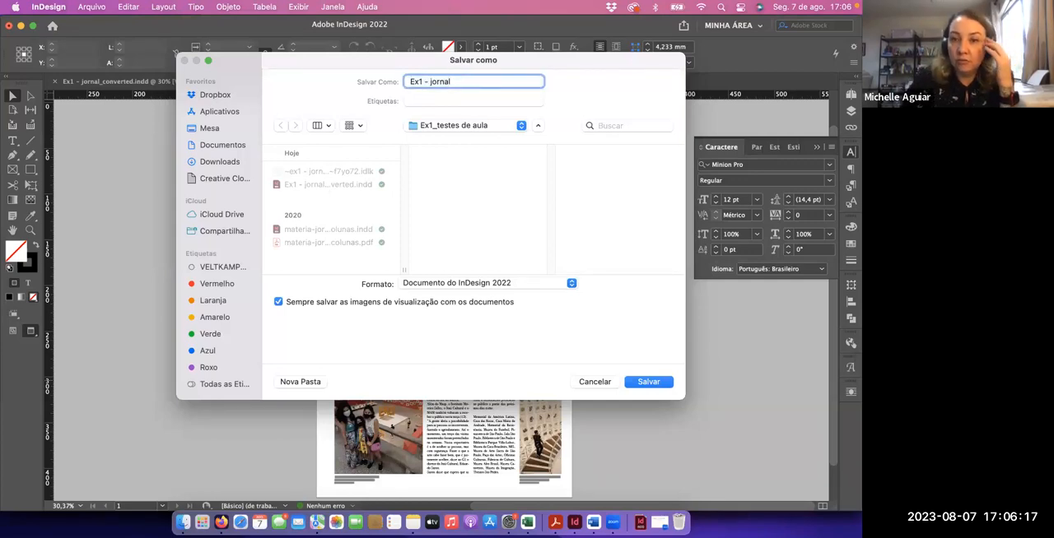
pyautogui.click(645, 384)
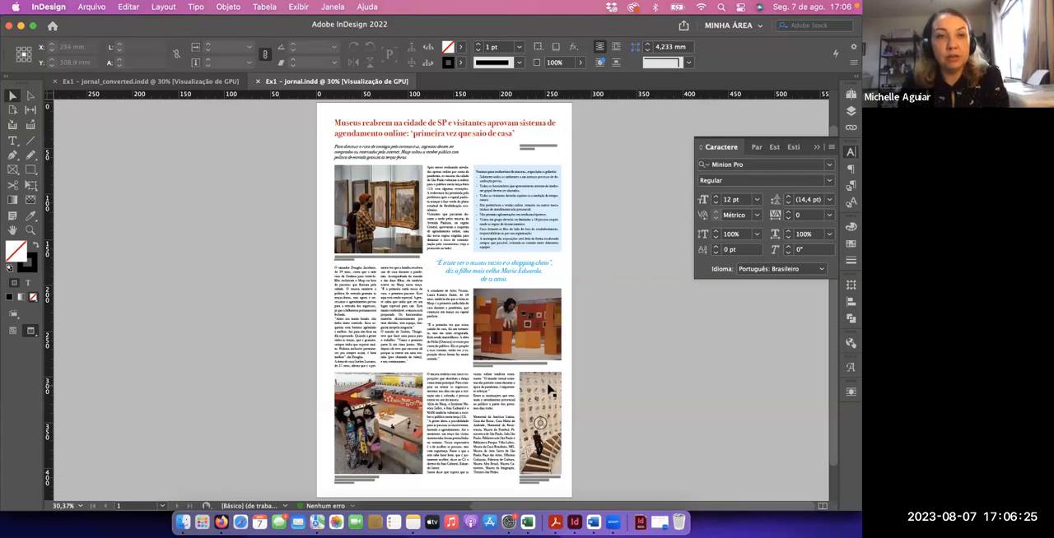
# Switch to Firefox to check the required file format in the Exercício 1 instructions, and return to InDesign
pyautogui.press('super+Tab')
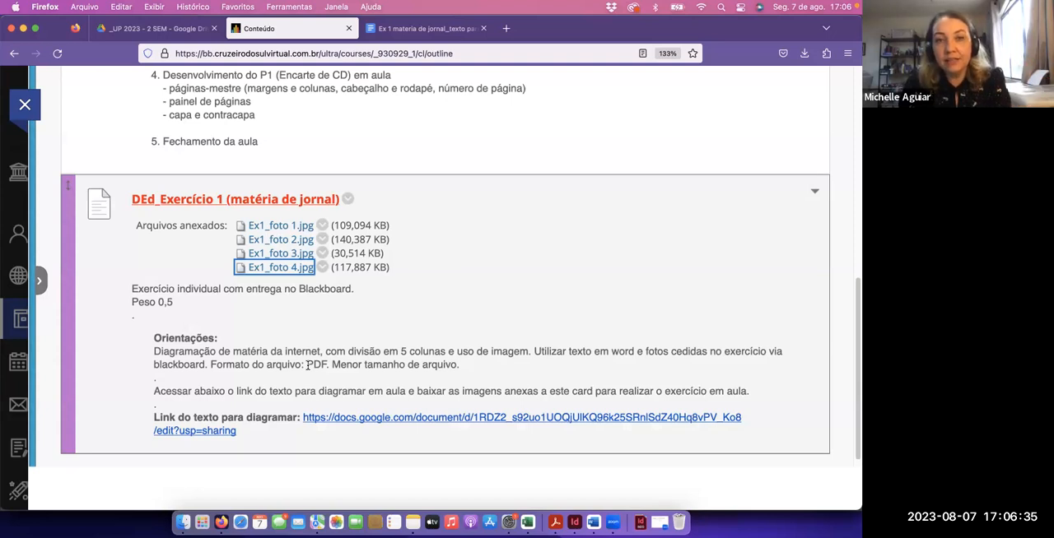
pyautogui.press('super+Tab')
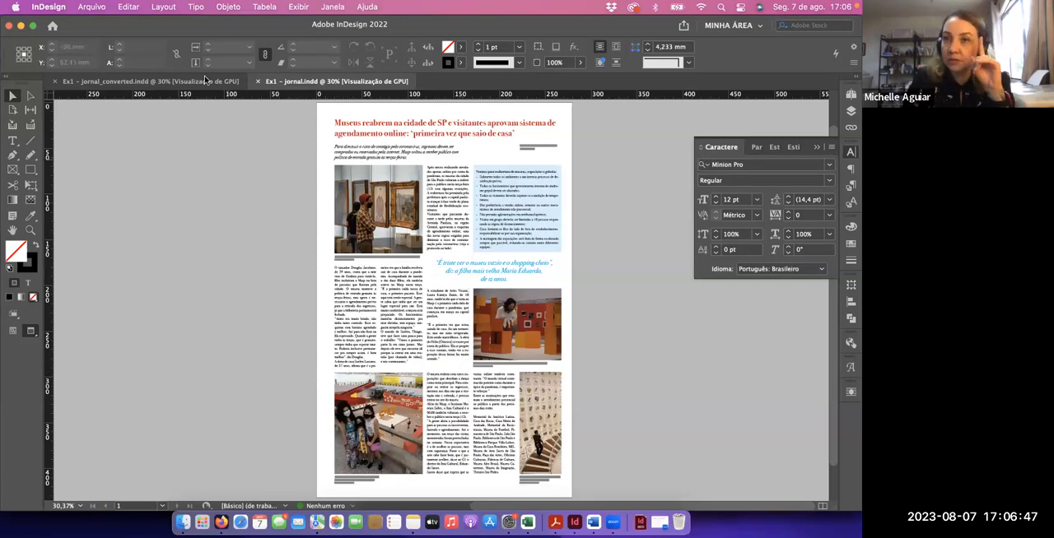
pyautogui.click(96, 7)
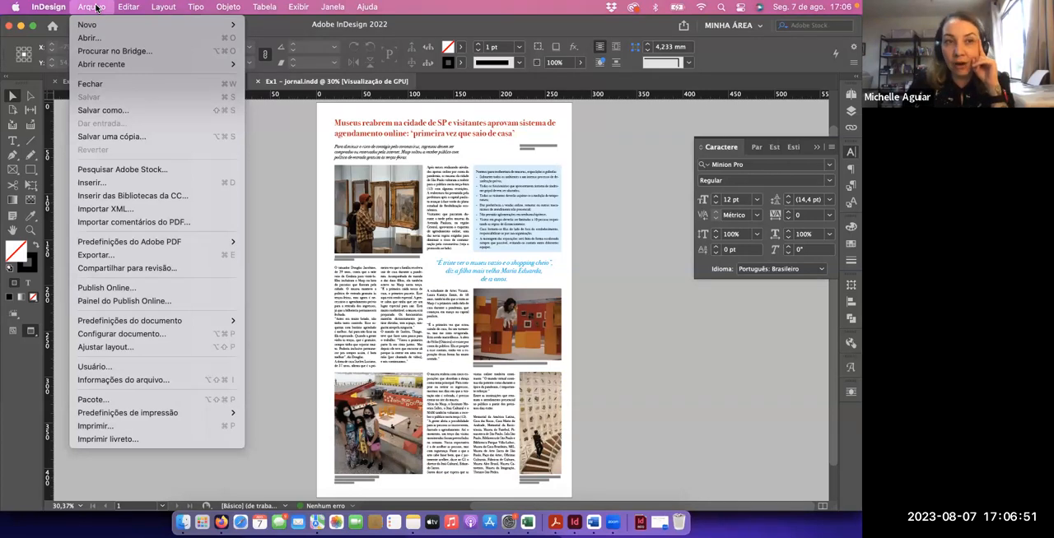
pyautogui.click(102, 111)
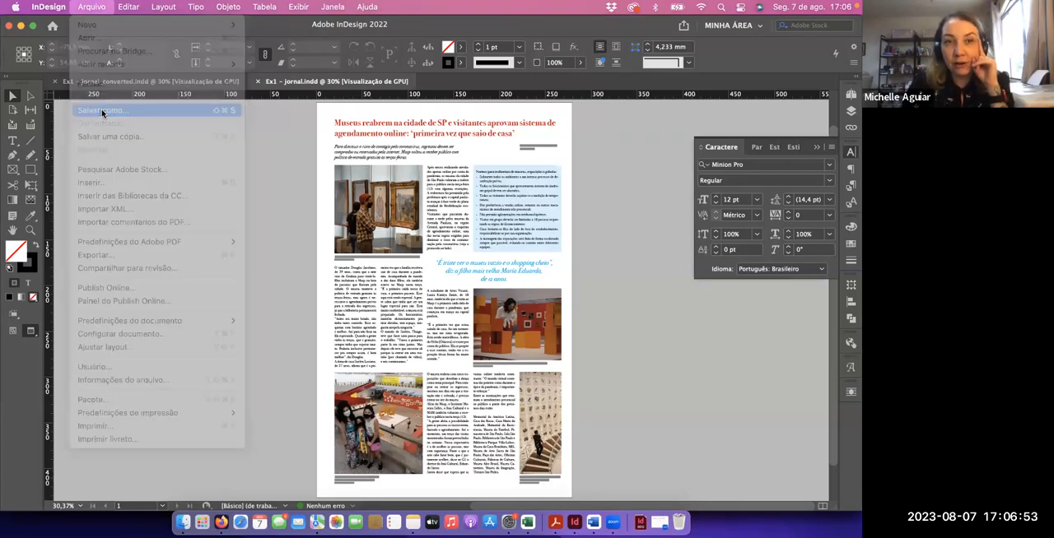
pyautogui.click(572, 283)
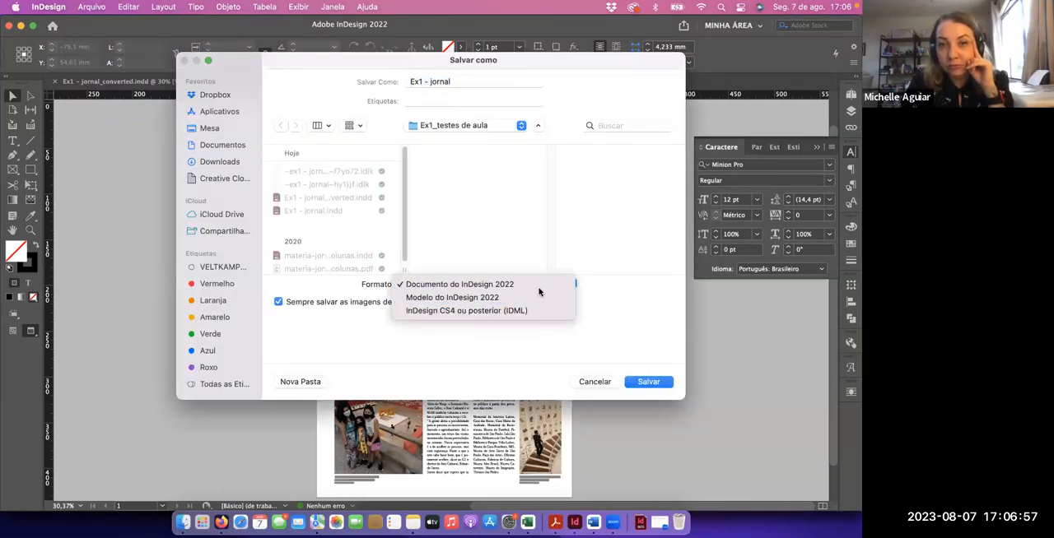
pyautogui.click(588, 387)
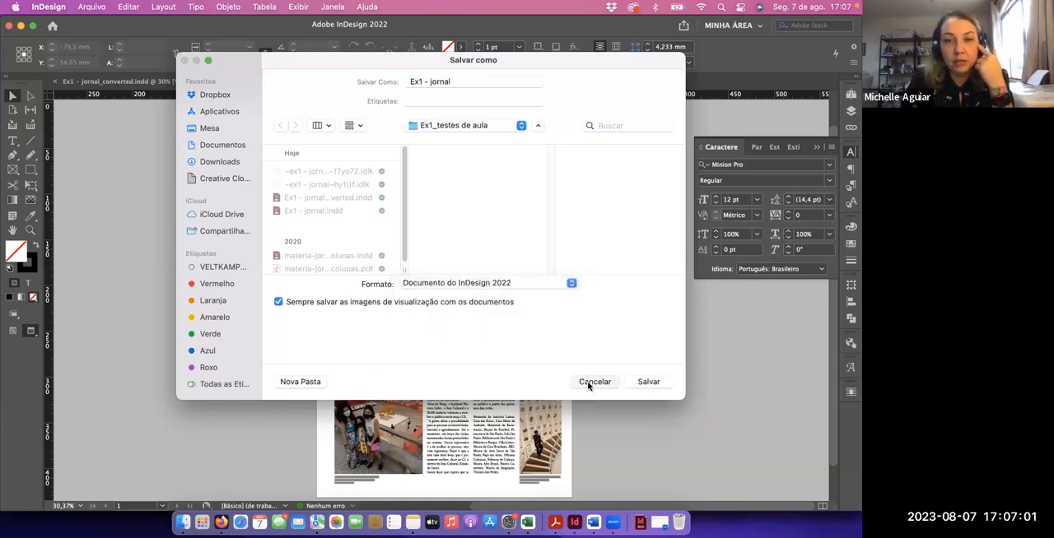
pyautogui.click(590, 384)
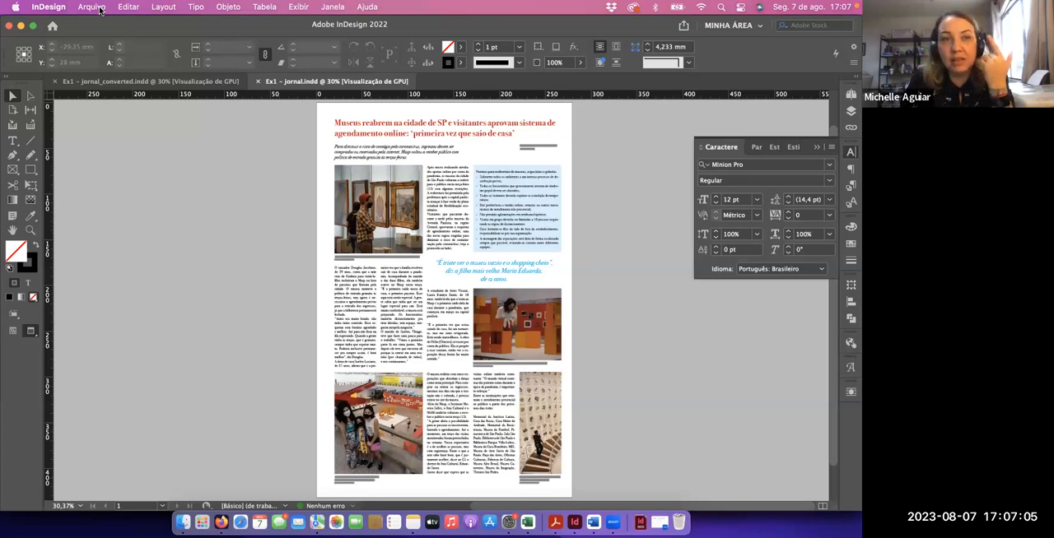
# Export the page as the print PDF "Ex1 - jornal" with the [Menor tamanho do arquivo] preset, accepting the transparency blend space warning
pyautogui.click(92, 6)
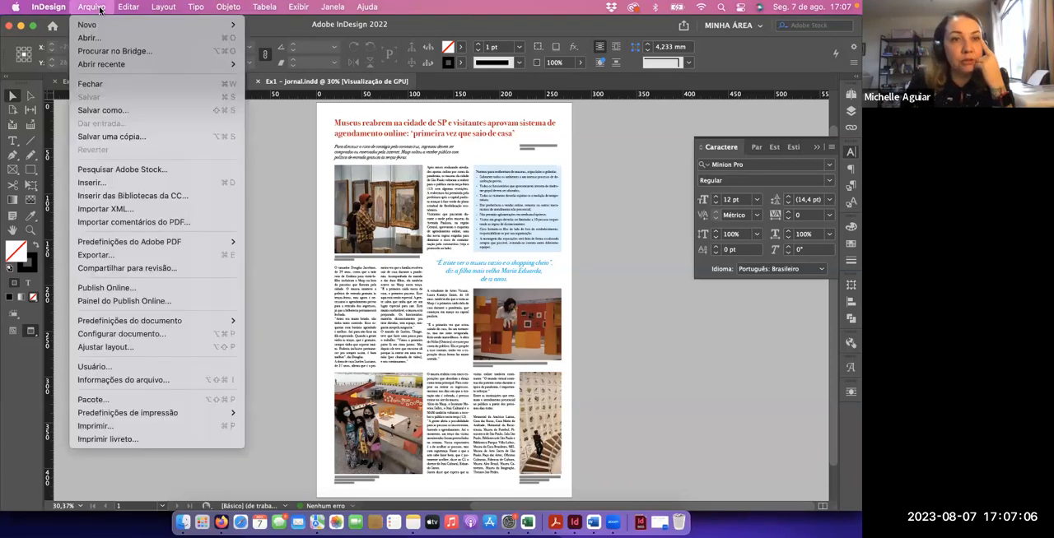
pyautogui.click(112, 255)
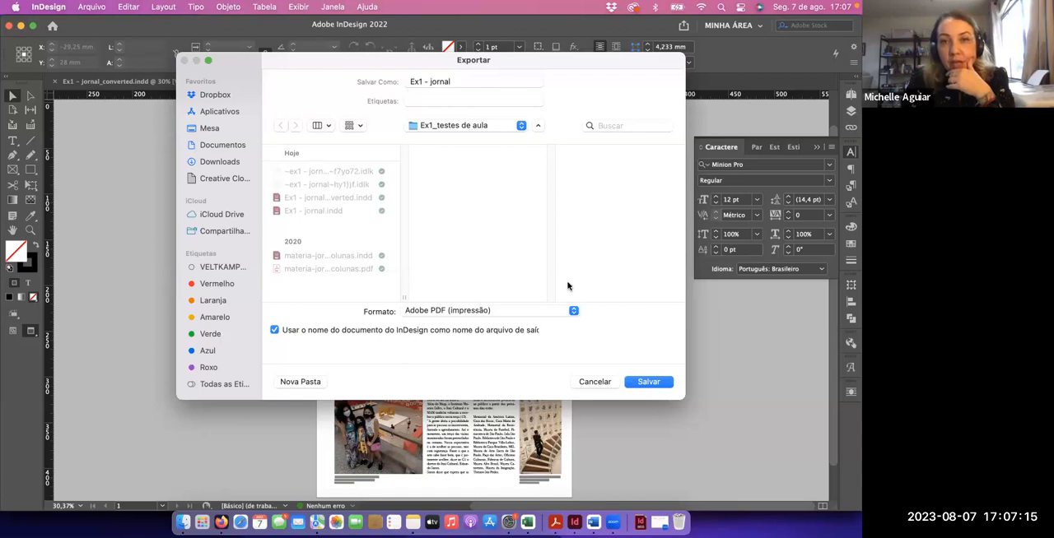
pyautogui.click(649, 382)
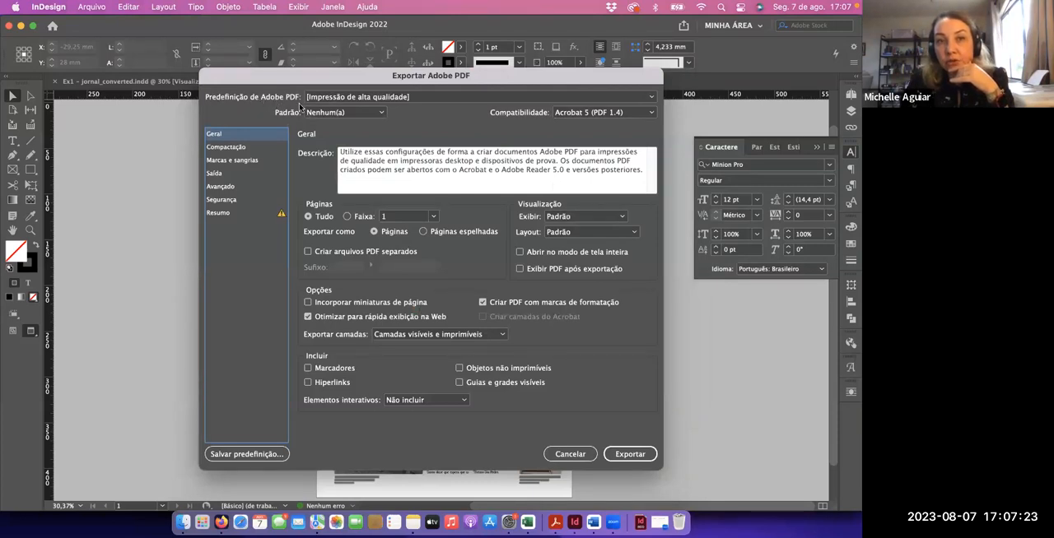
pyautogui.click(368, 98)
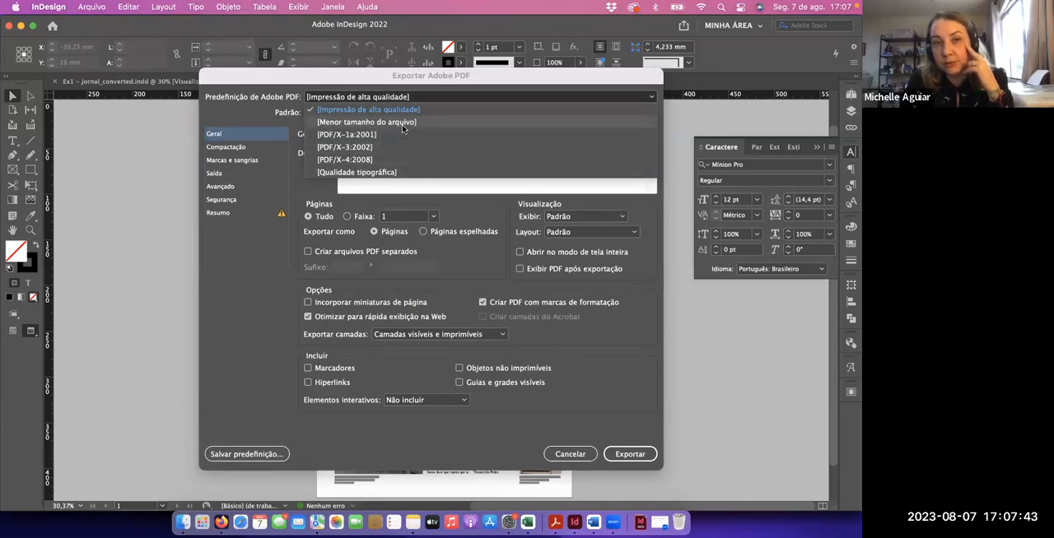
pyautogui.click(396, 123)
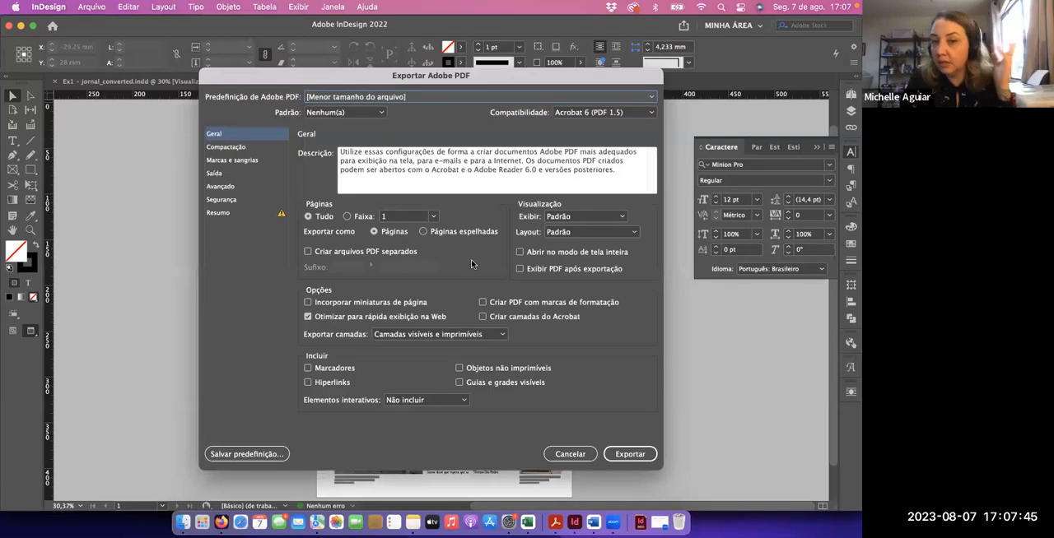
pyautogui.click(624, 454)
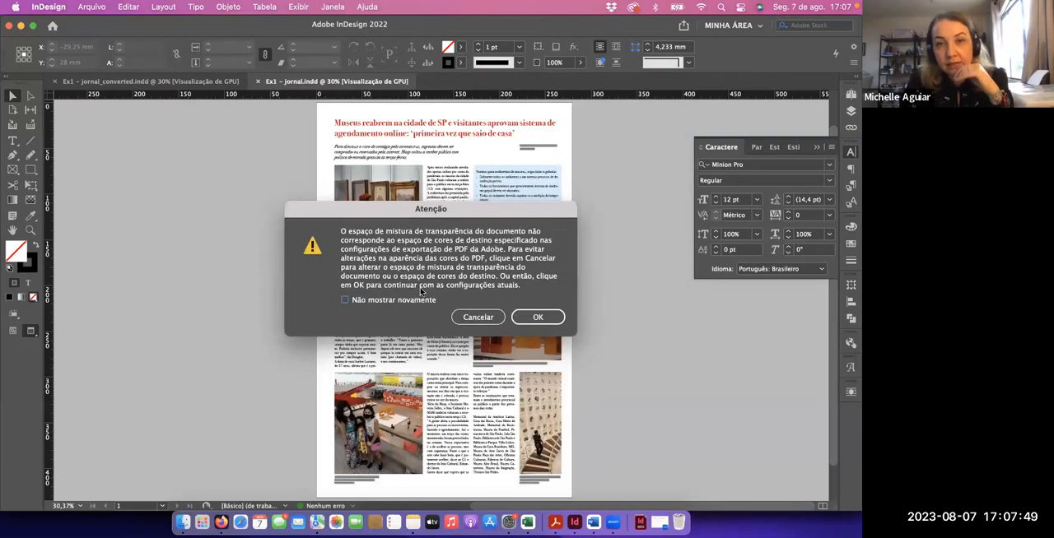
pyautogui.click(547, 322)
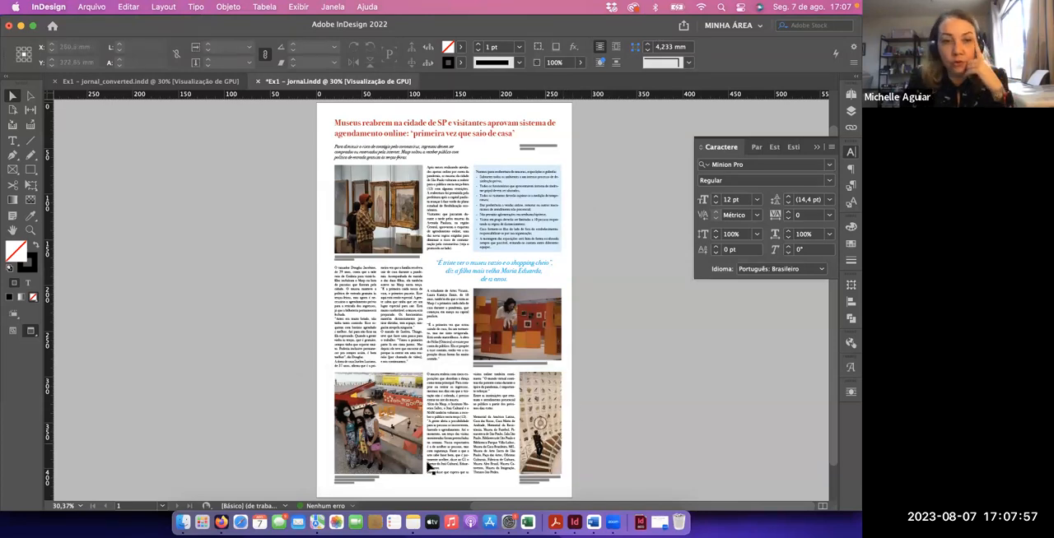
# Switch to Firefox and examine the Criar envio text area in the submission section of the Exercício 1 page
pyautogui.click(222, 523)
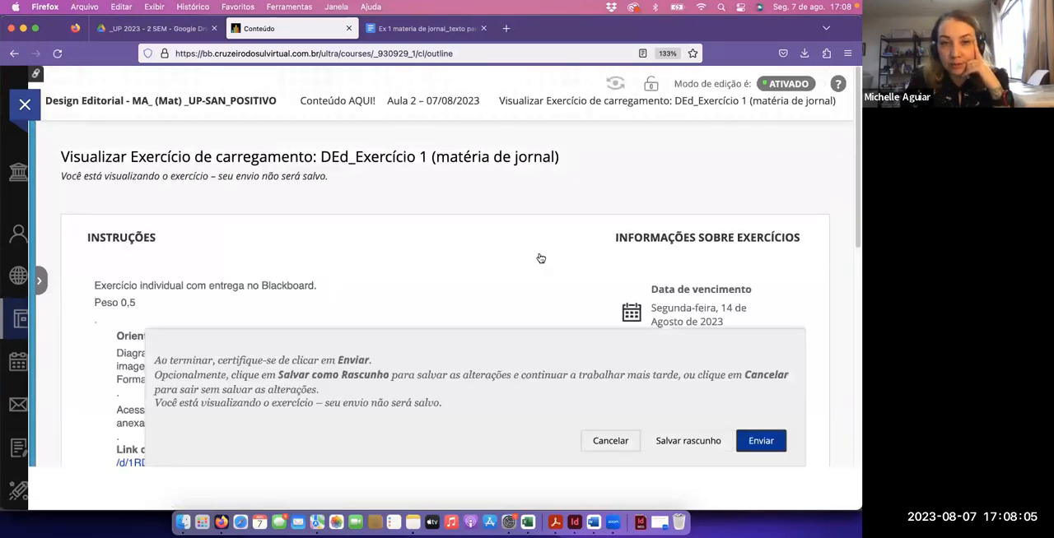
pyautogui.scroll(-5, 492, 261)
pyautogui.scroll(-3, 492, 261)
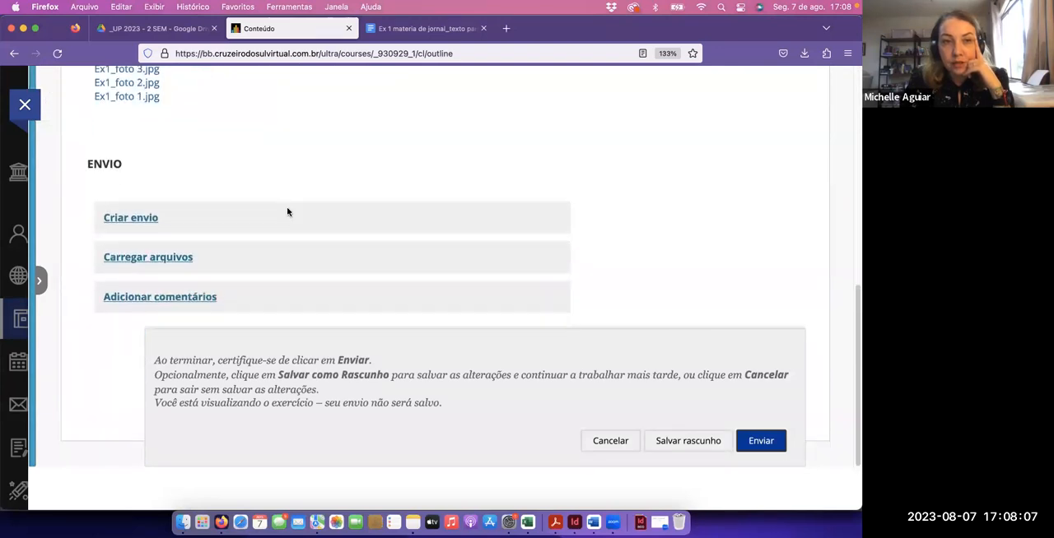
pyautogui.click(125, 219)
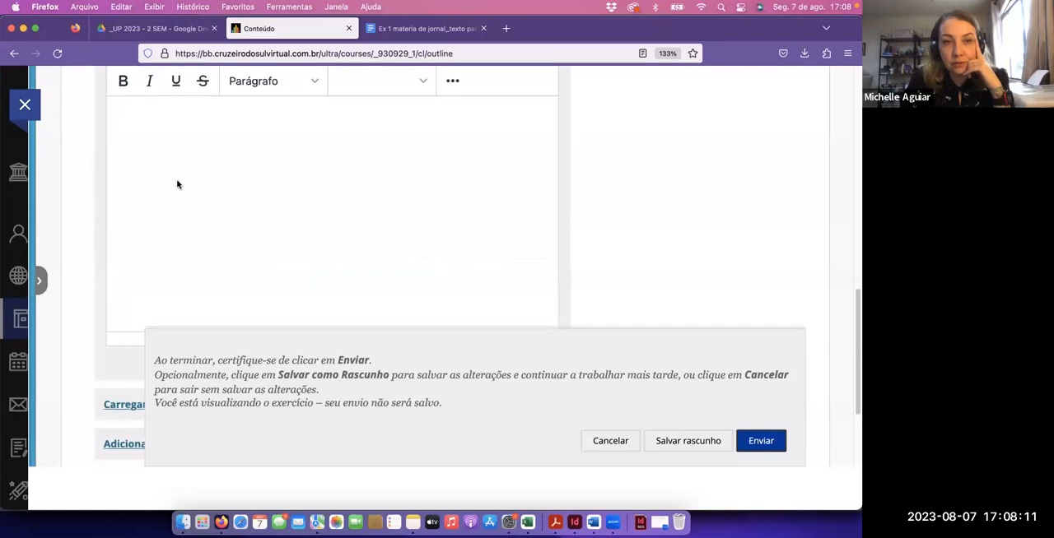
pyautogui.scroll(3, 176, 184)
pyautogui.click(137, 129)
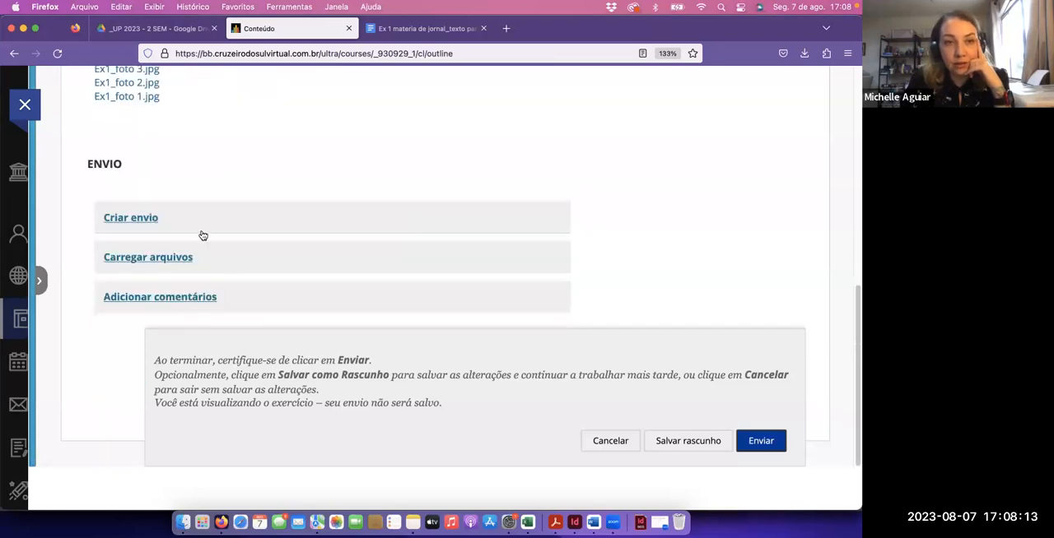
# Attach the local file Ex1 - jornal.pdf from the Ex1_testes de aula folder to the exercise submission, and cancel the submission
pyautogui.click(184, 260)
pyautogui.scroll(-2, 304, 244)
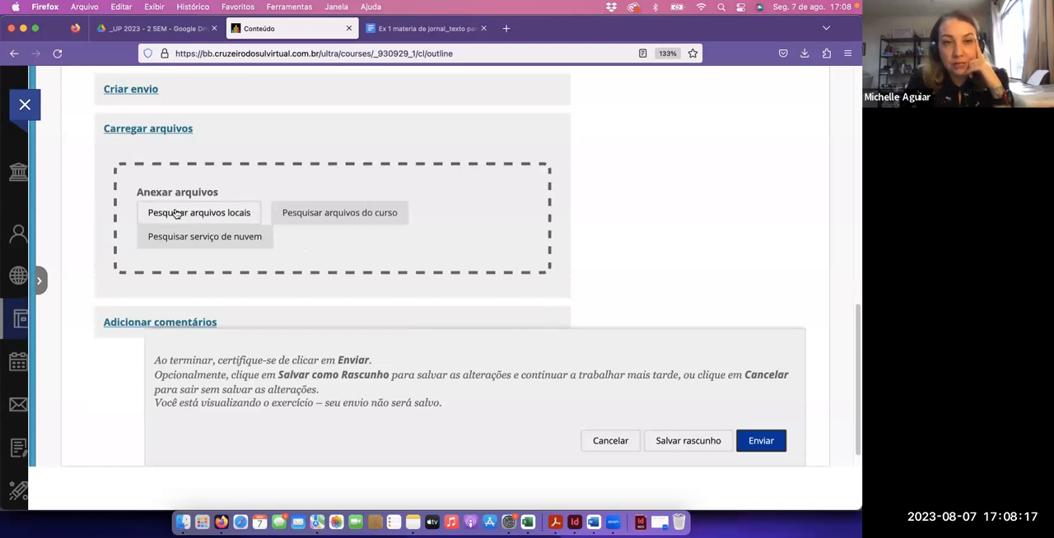
pyautogui.click(176, 214)
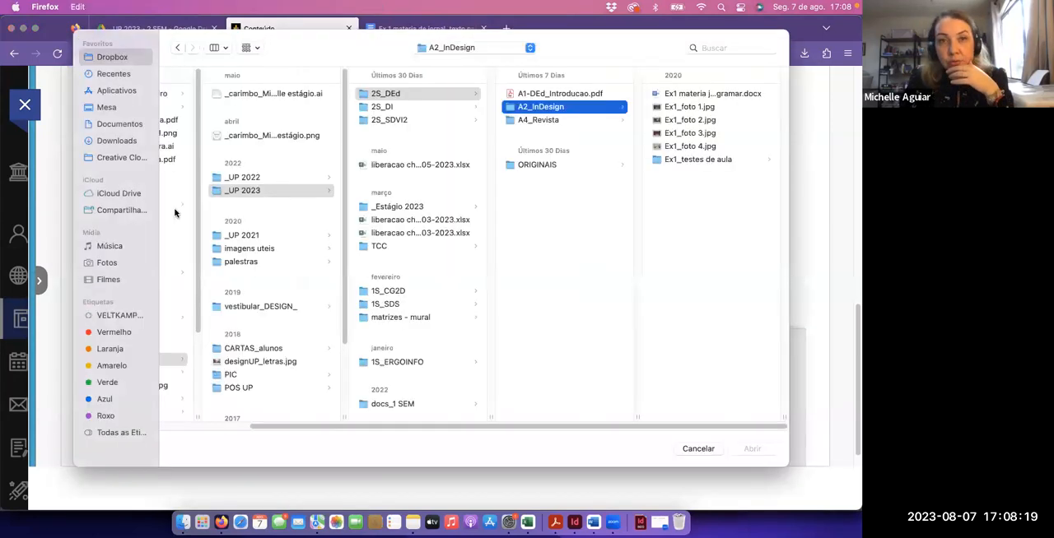
pyautogui.click(693, 160)
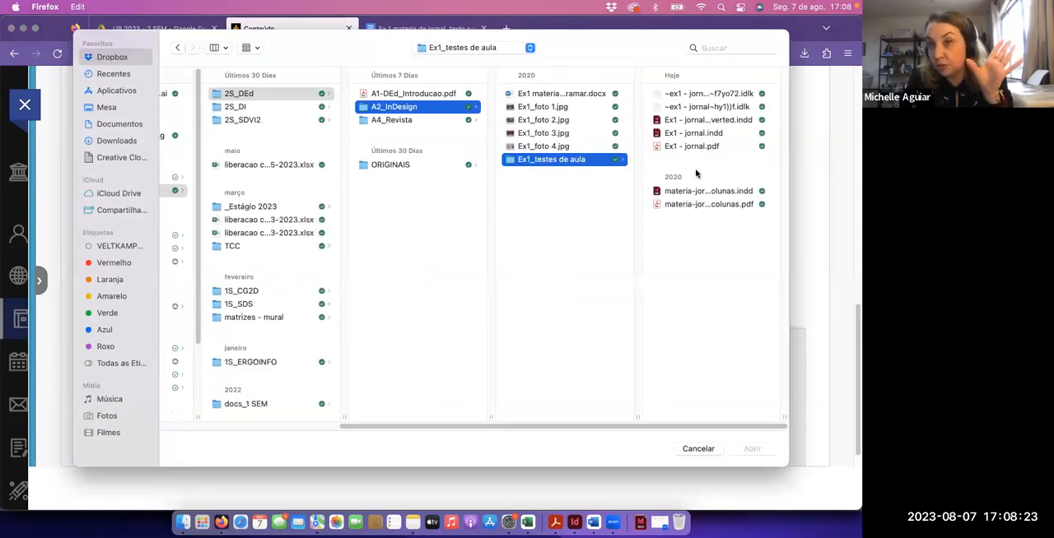
pyautogui.click(671, 147)
pyautogui.click(749, 449)
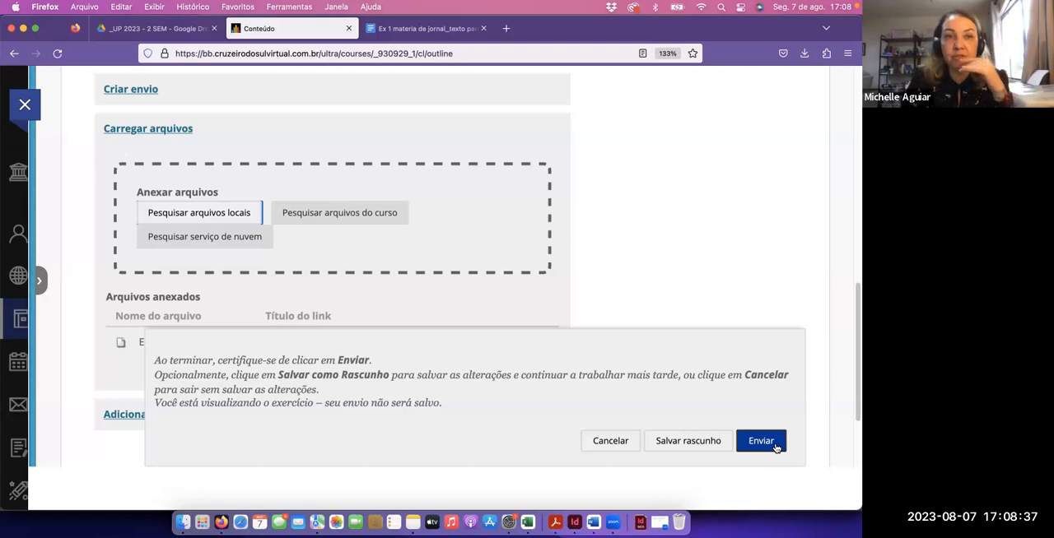
pyautogui.click(611, 442)
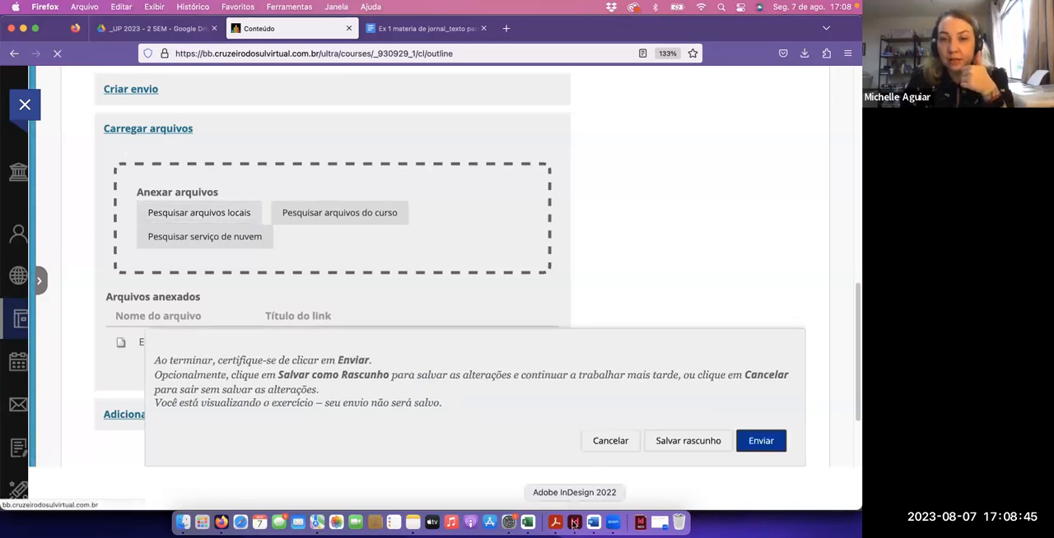